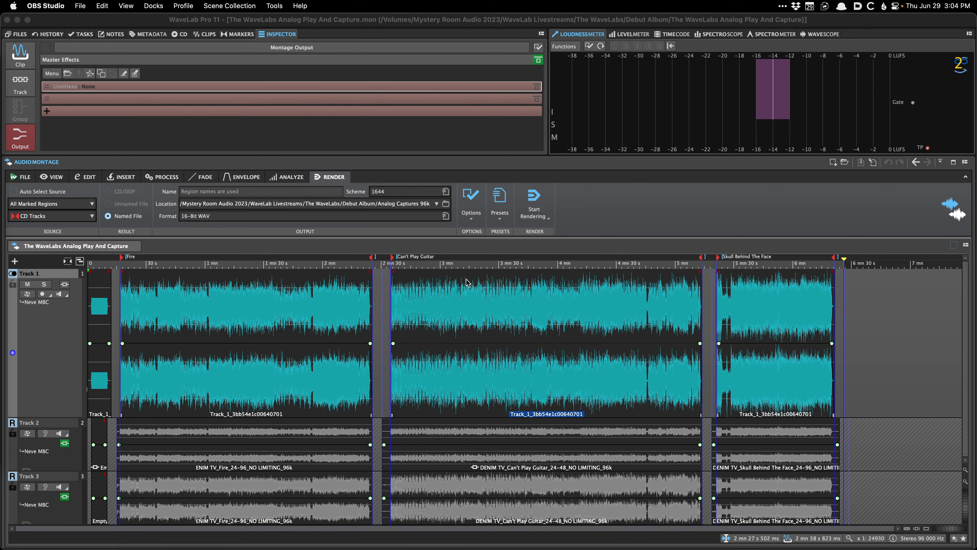
- Open the file selector for replacing the audio of Track 2's Can't Play Guitar clip, and close it without choosing a file
left_click(406, 308)
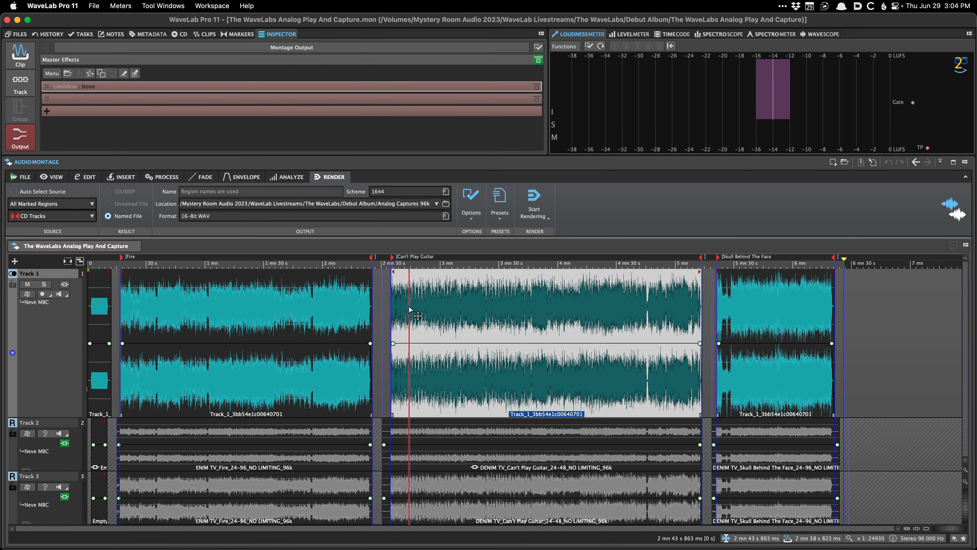
left_click(407, 433)
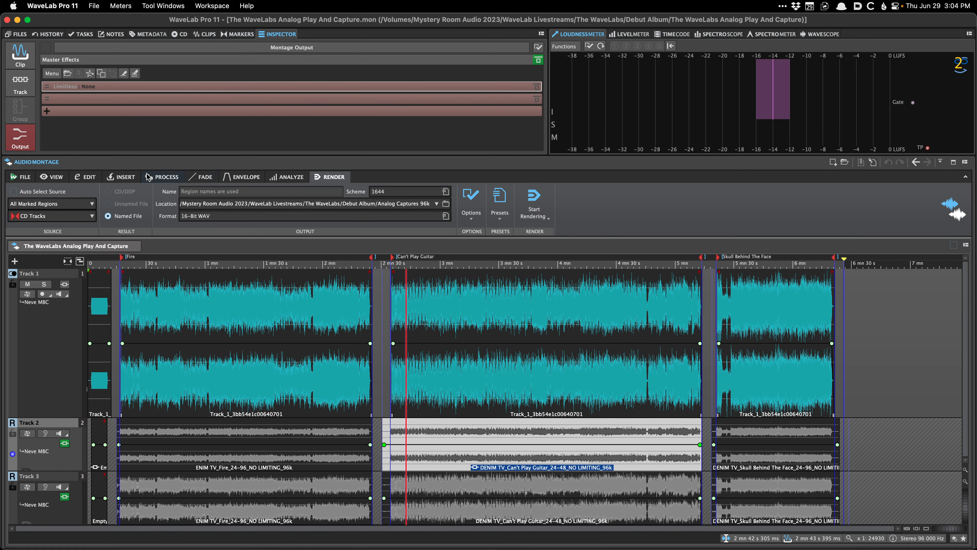
left_click(122, 177)
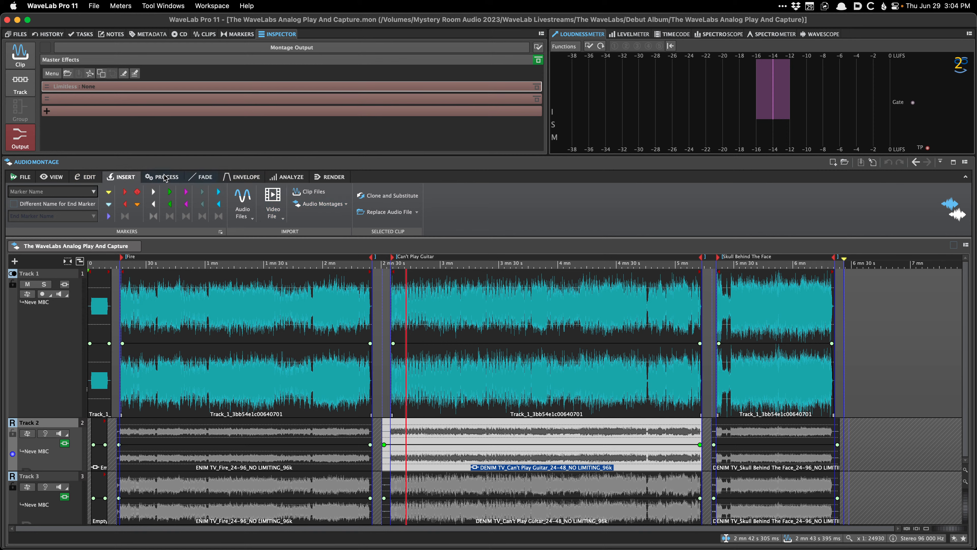
left_click(388, 212)
mouse_move(400, 306)
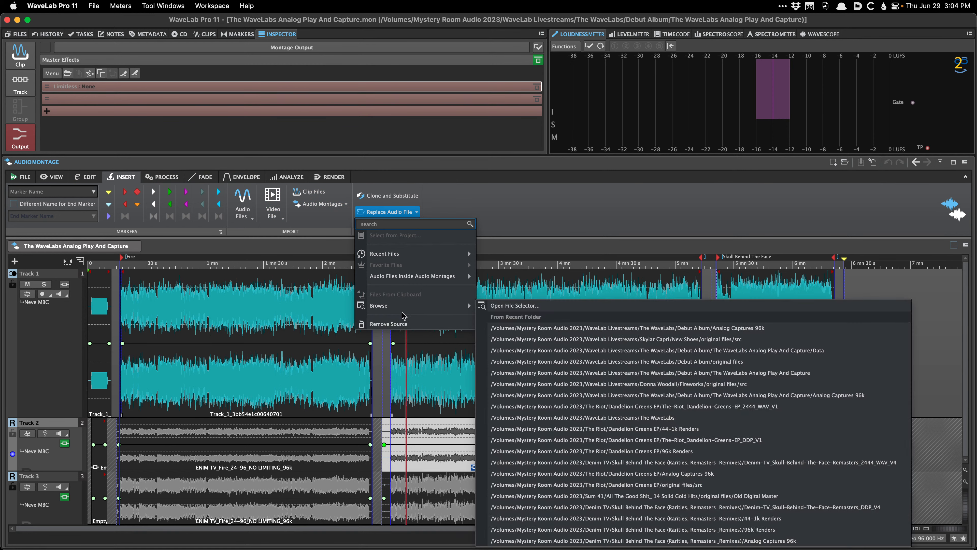
left_click(490, 311)
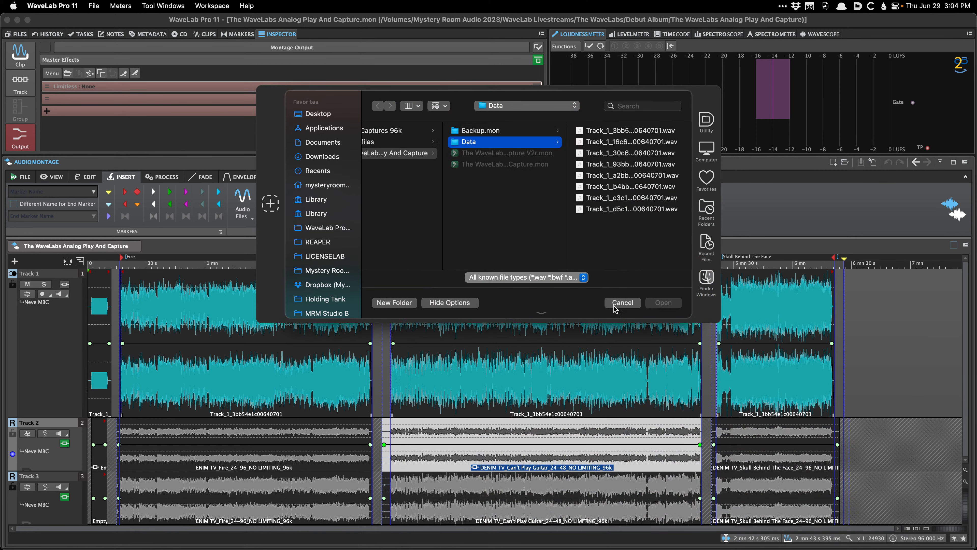
left_click(622, 303)
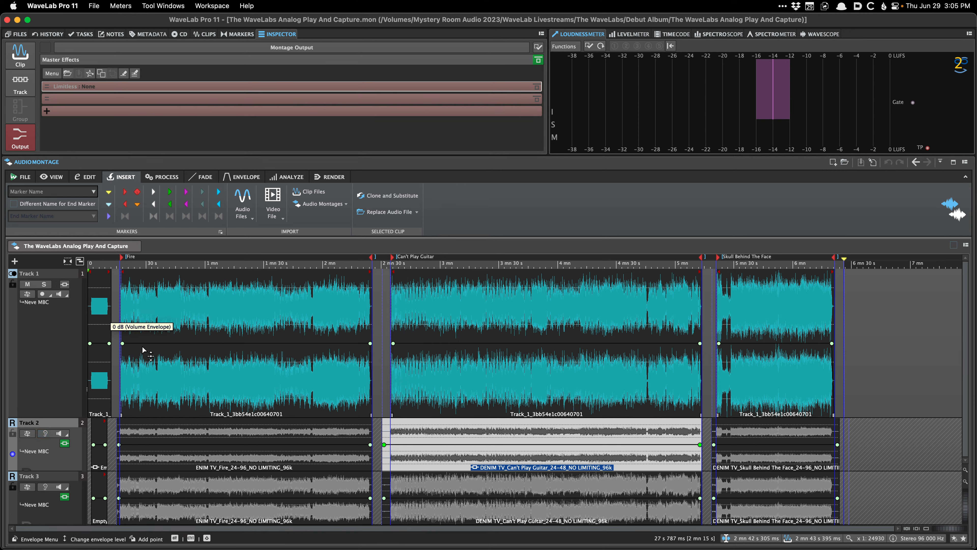
- Review Track 2's channel routing, including its additional output buses and input bus
left_click_drag(388, 312, 723, 314)
left_click(108, 317)
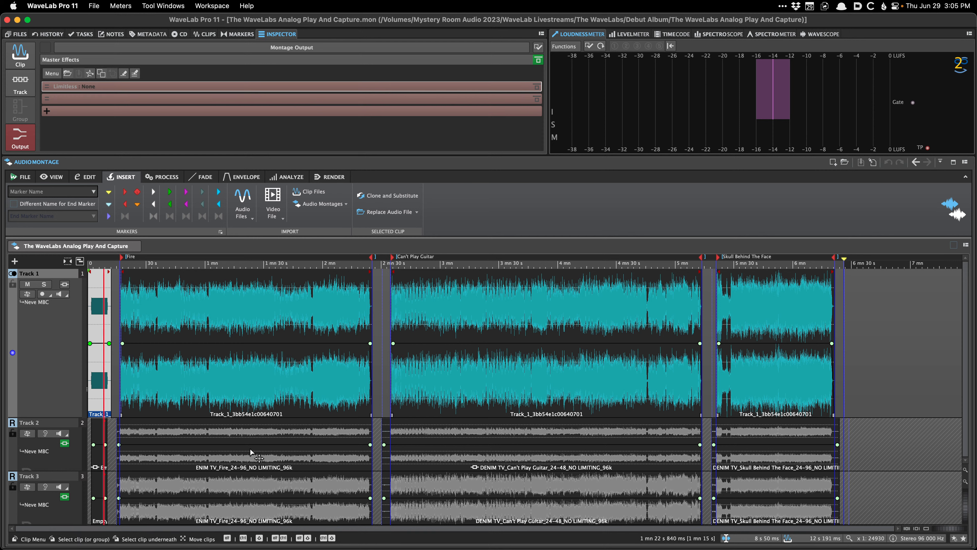
left_click(405, 437)
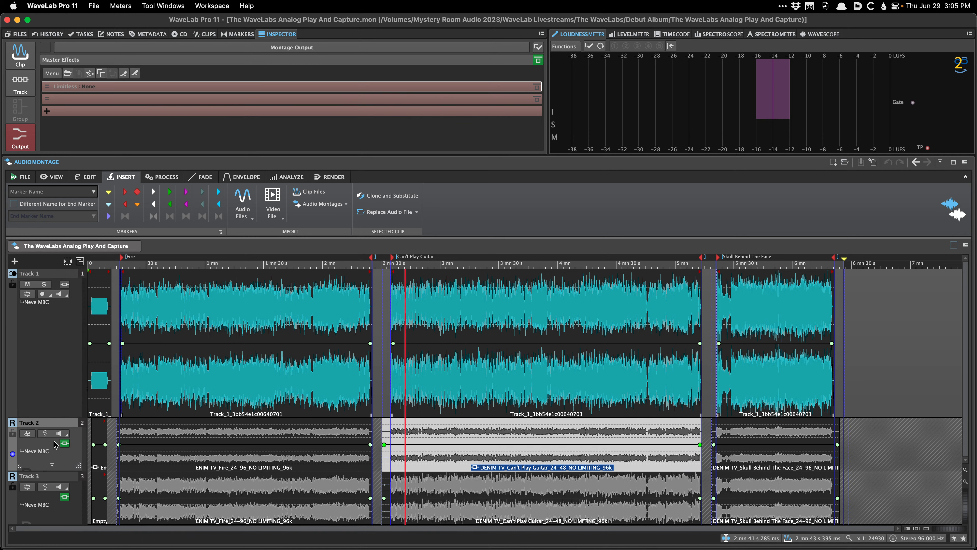
left_click(28, 434)
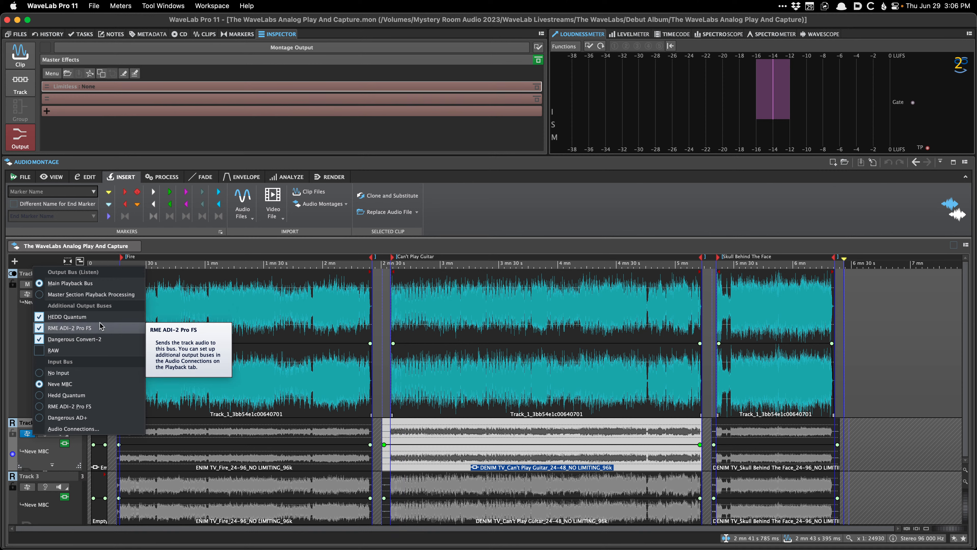
left_click(470, 219)
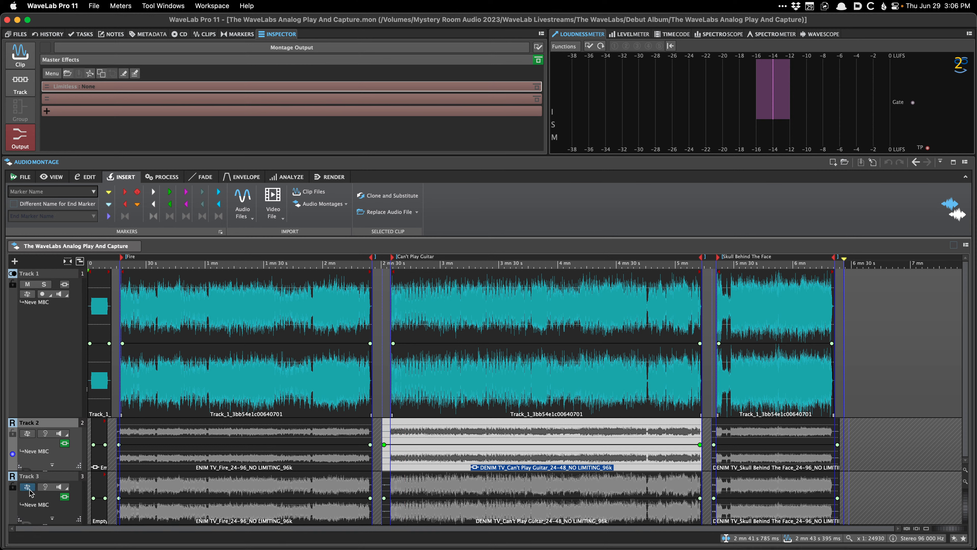
- Review Track 3's channel routing, including its additional output buses and input bus
mouse_move(31, 493)
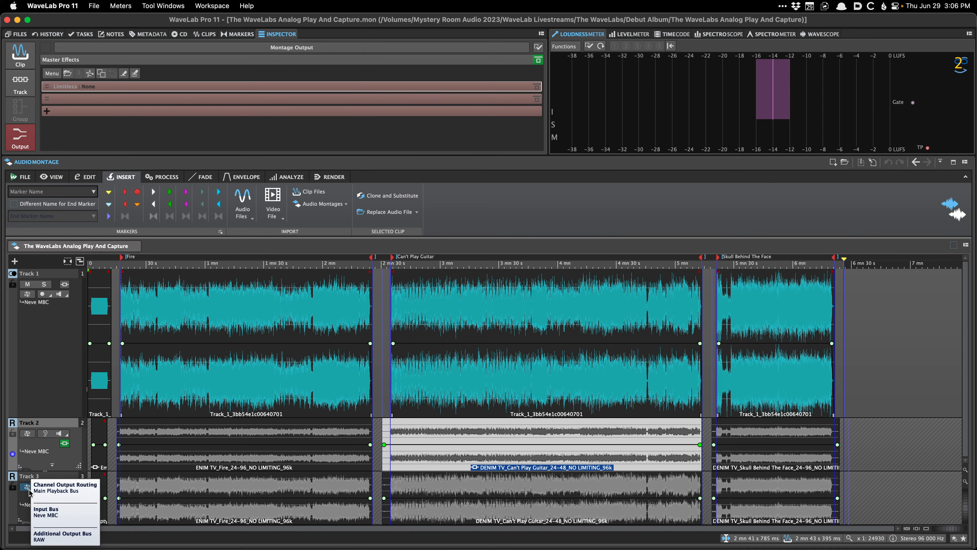
left_click(28, 491)
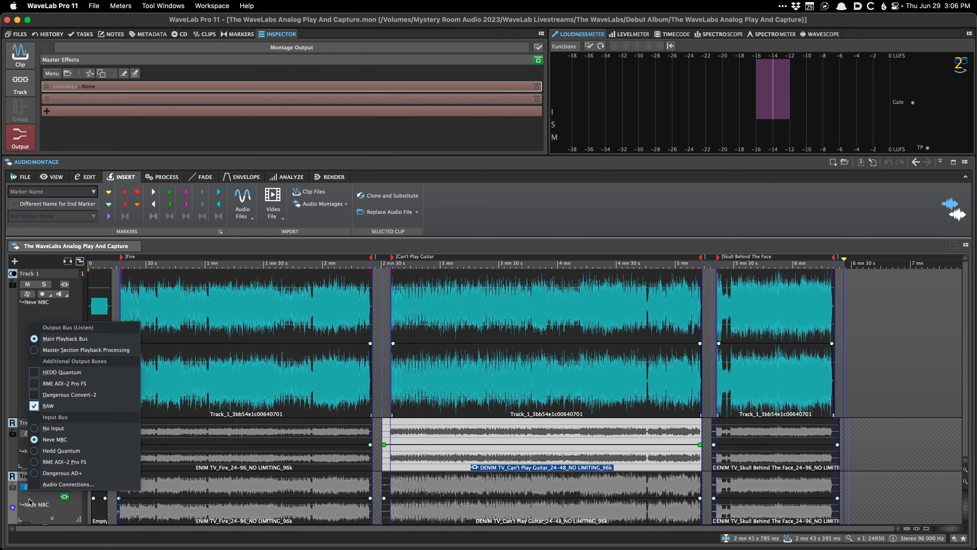
left_click(29, 499)
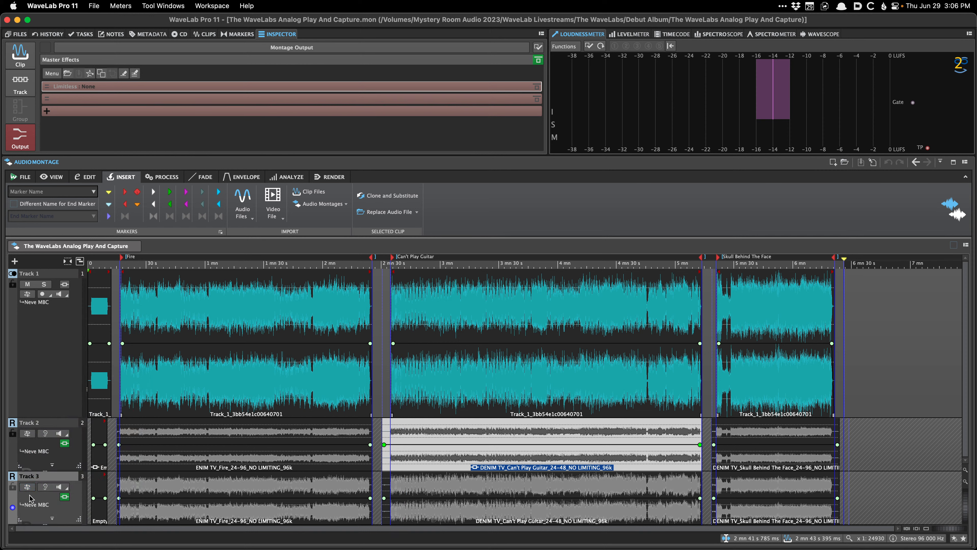
left_click(28, 487)
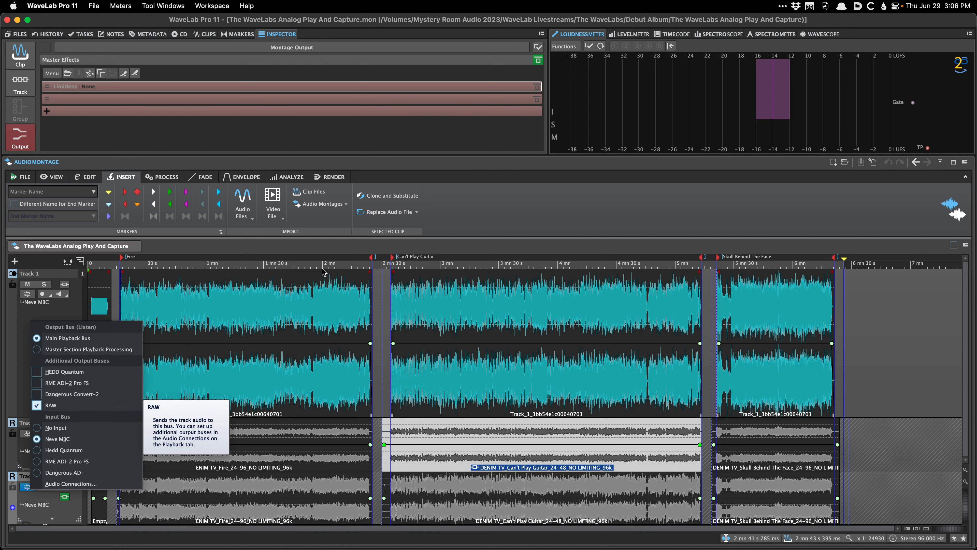
left_click(513, 220)
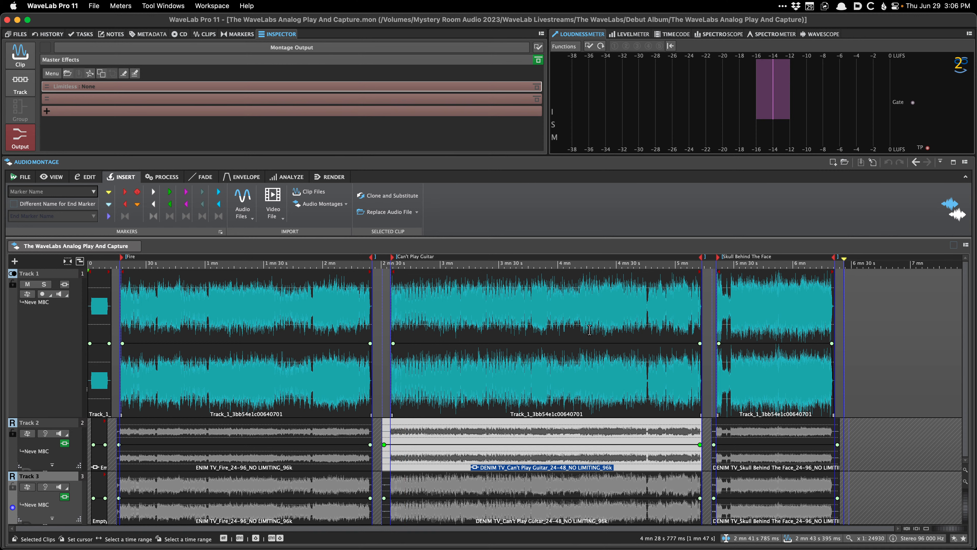
- Compare the Can't Play Guitar clips on Tracks 2 and 3, and inspect the Track 2 clip's full effects chain
left_click(407, 431)
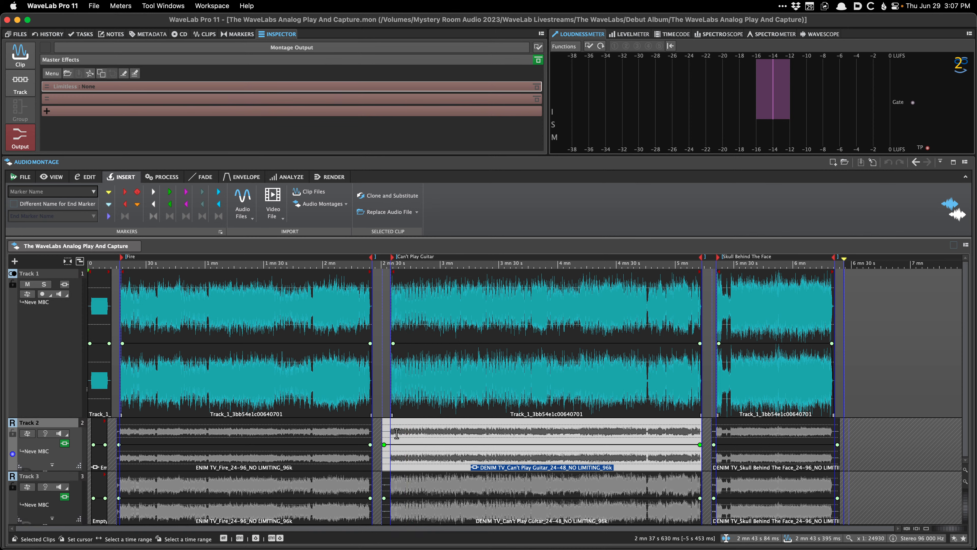
left_click(414, 487)
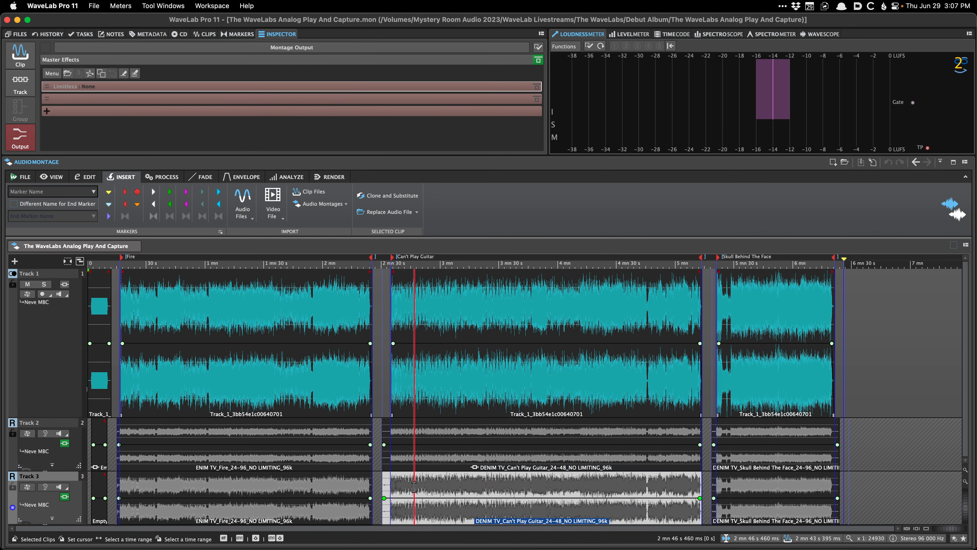
left_click(455, 431)
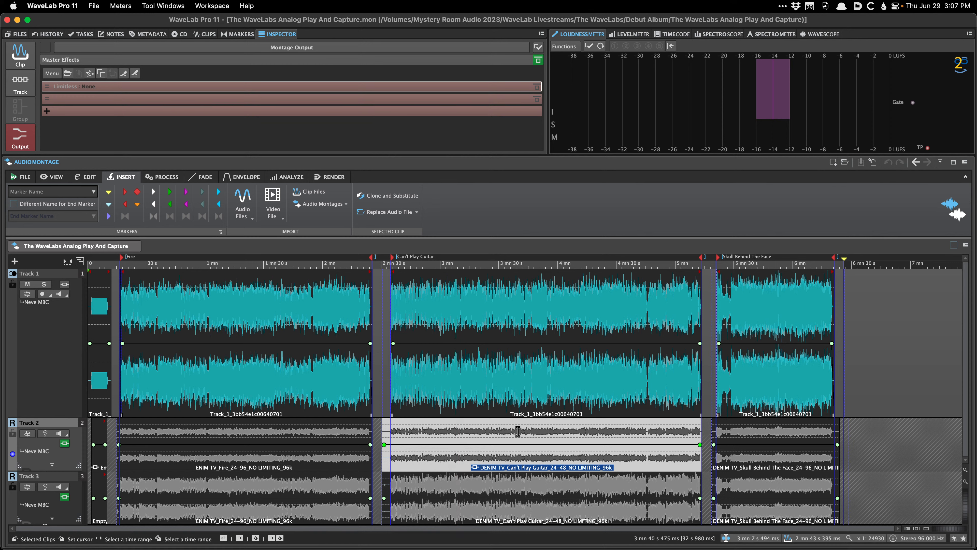
left_click(505, 432)
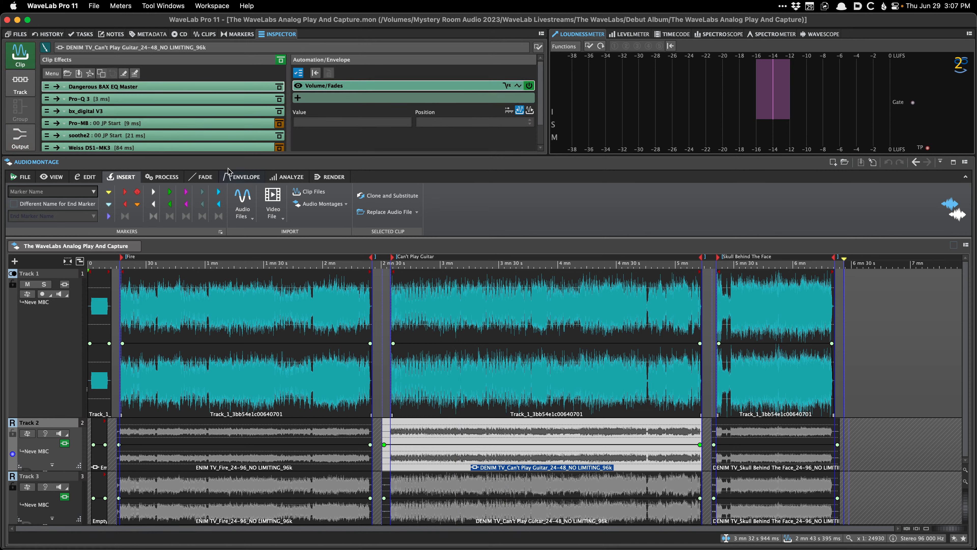
scroll(179, 136, "down", 2)
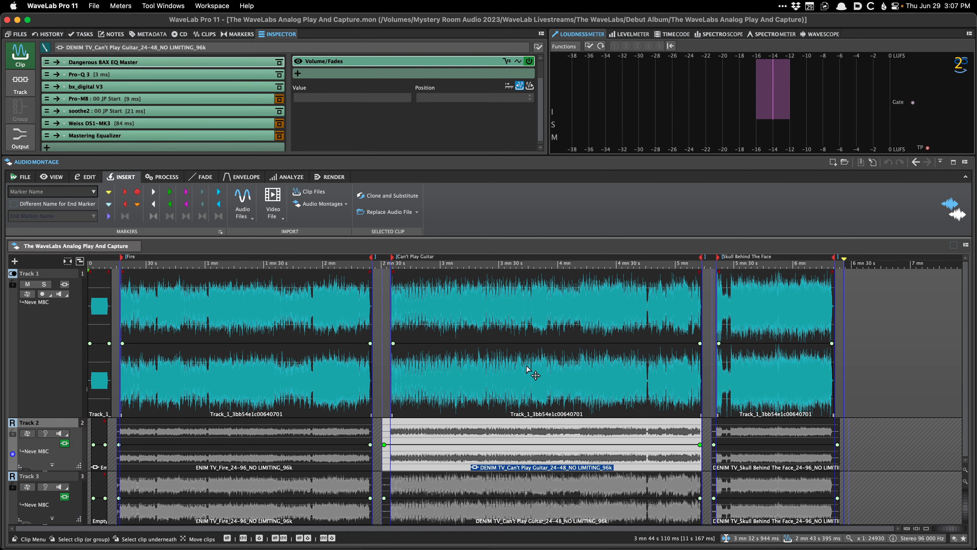
- Select the captured Can't Play Guitar clip on Track 1 and examine its start against the song marker and source clips below
left_click(455, 330)
left_click(498, 330)
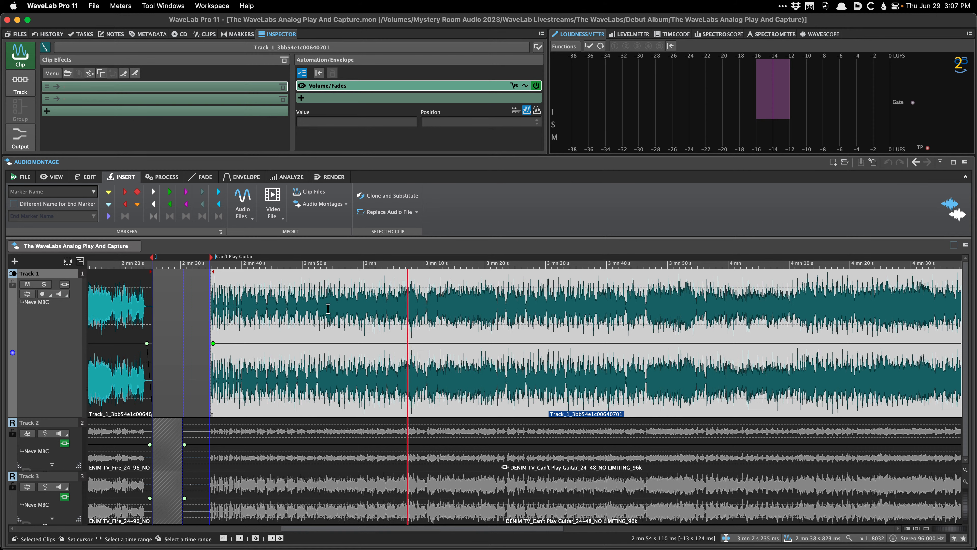
scroll(411, 316, "down", 2)
scroll(411, 316, "right", 3)
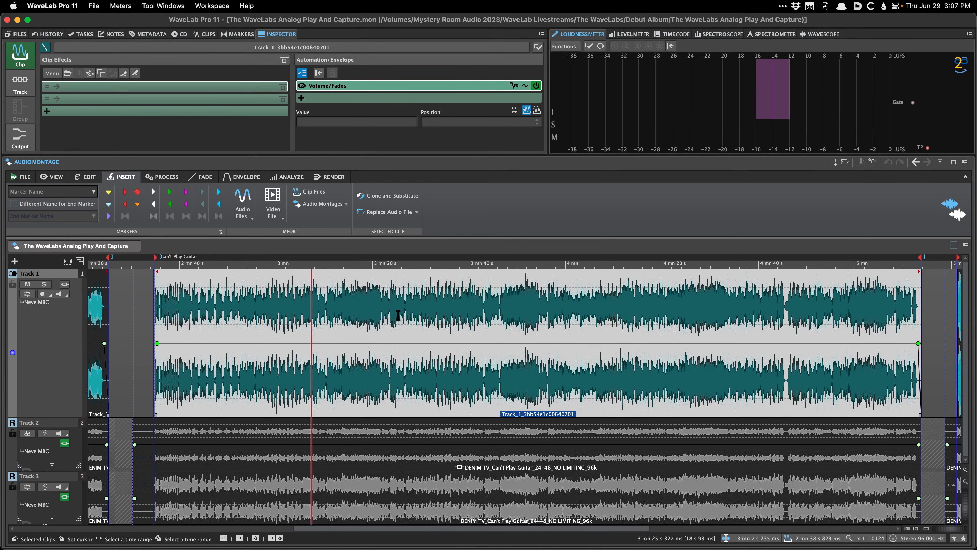
scroll(157, 284, "down", 2)
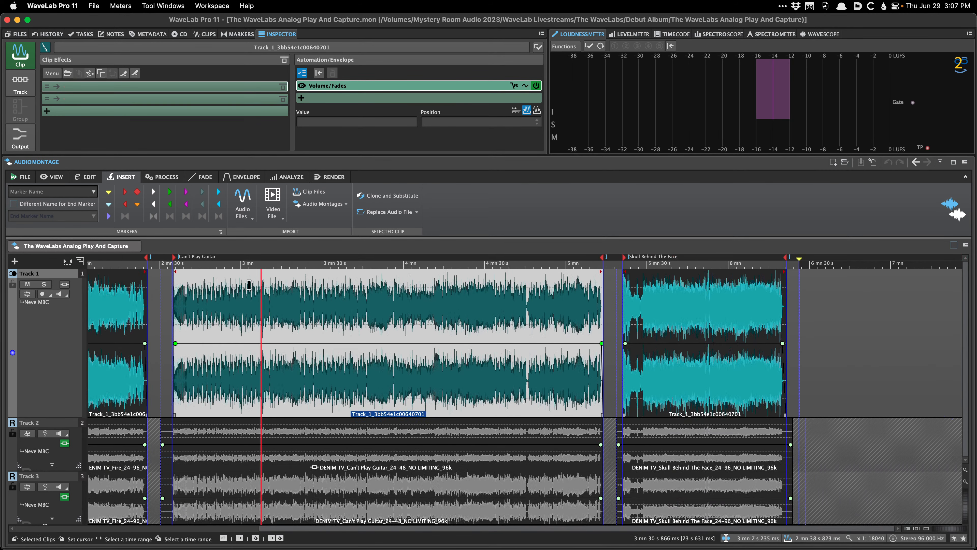
scroll(157, 285, "up", 5)
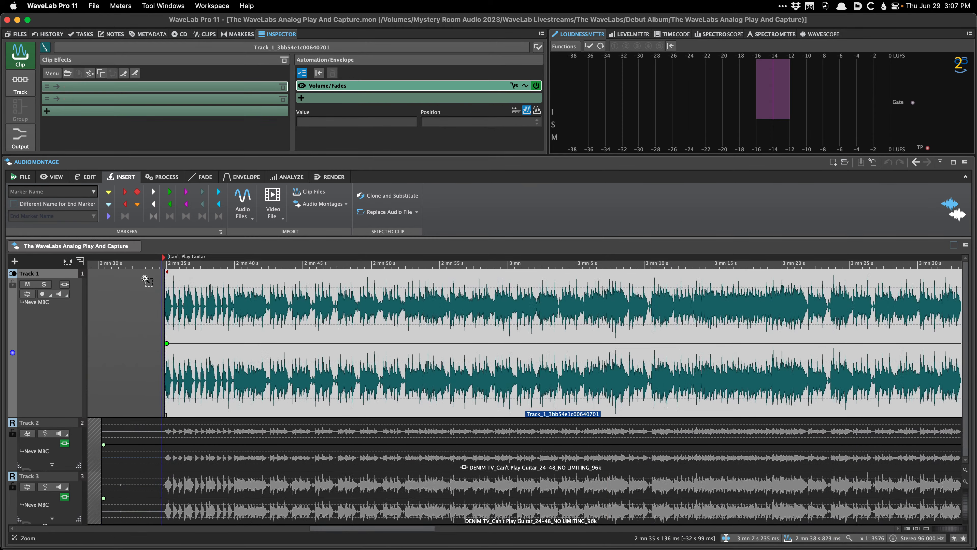
scroll(139, 288, "up", 7)
scroll(140, 289, "up", 4)
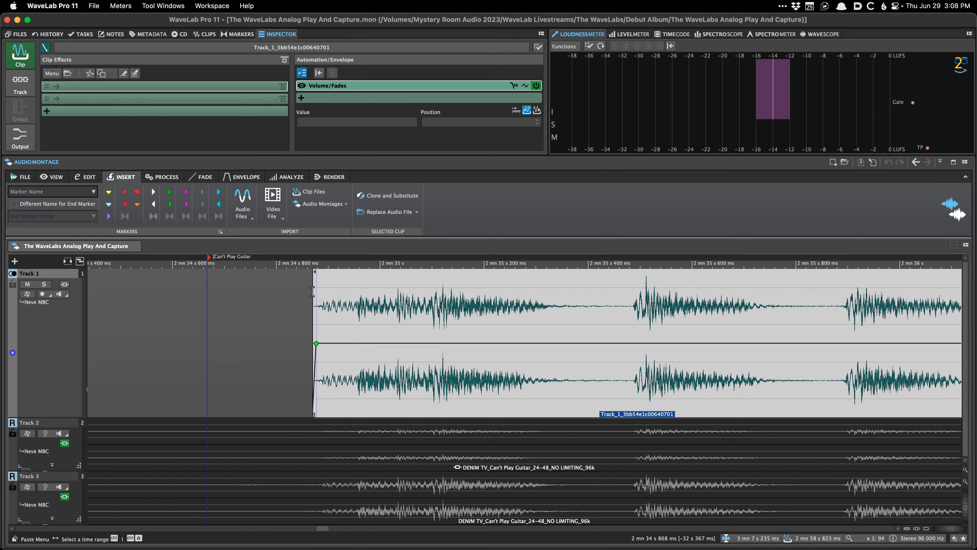
scroll(234, 331, "down", 6)
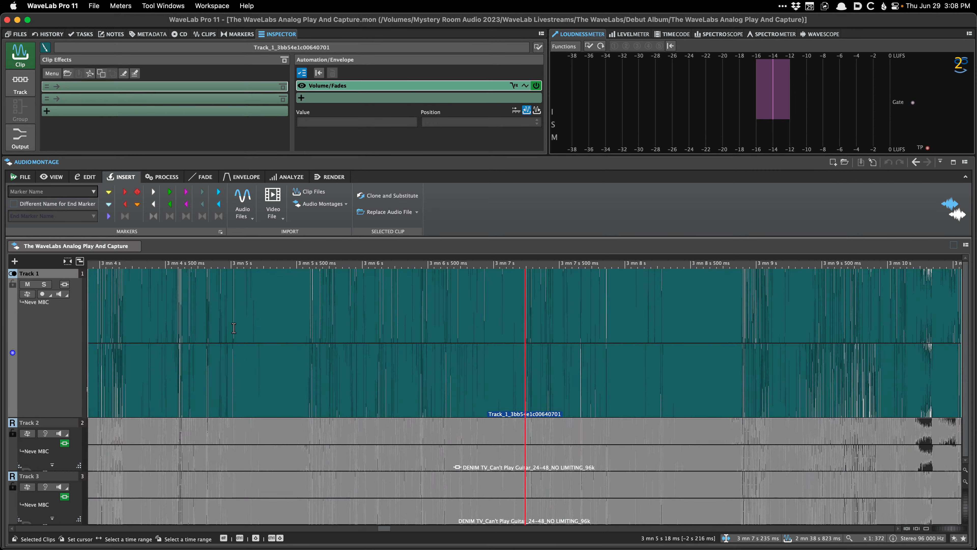
scroll(240, 327, "down", 5)
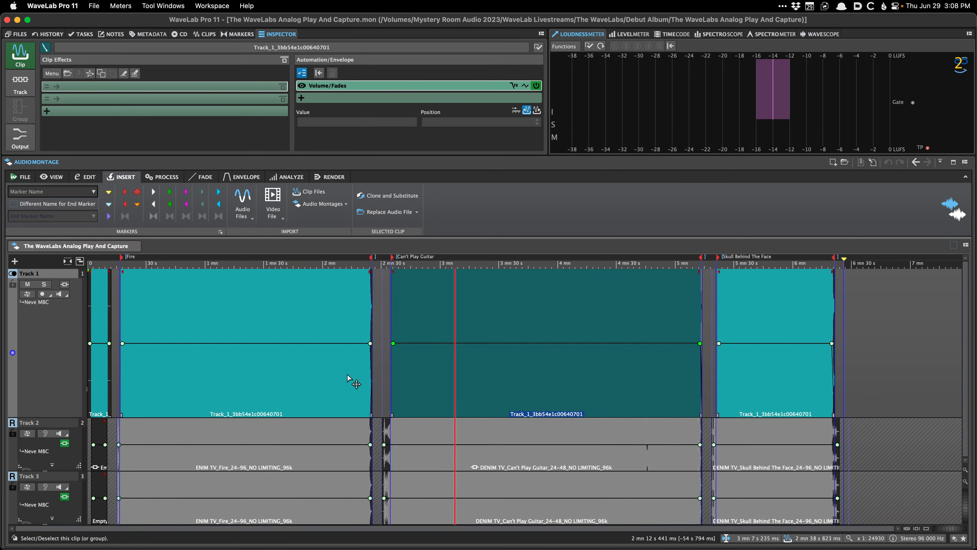
scroll(520, 383, "up", 2)
scroll(646, 384, "right", 2)
scroll(611, 384, "up", 4)
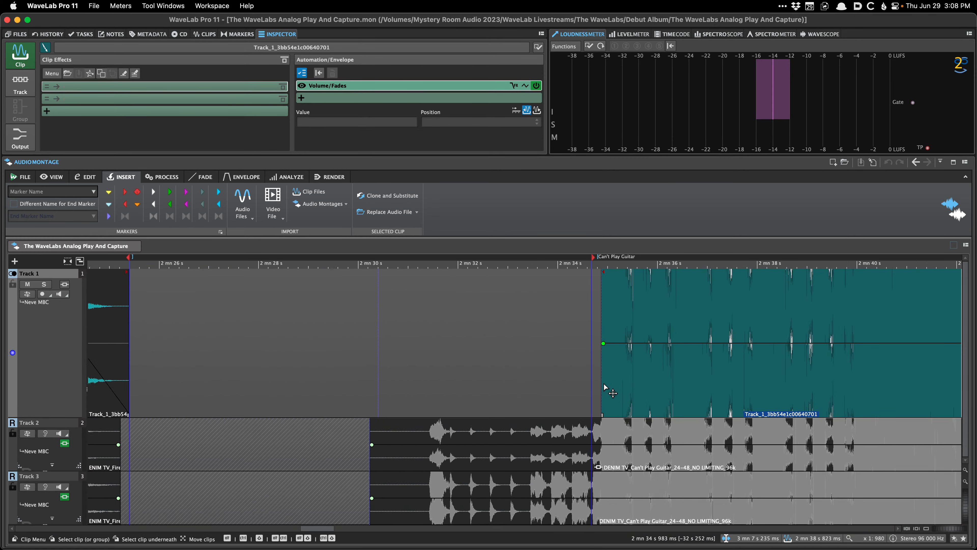
scroll(621, 379, "up", 7)
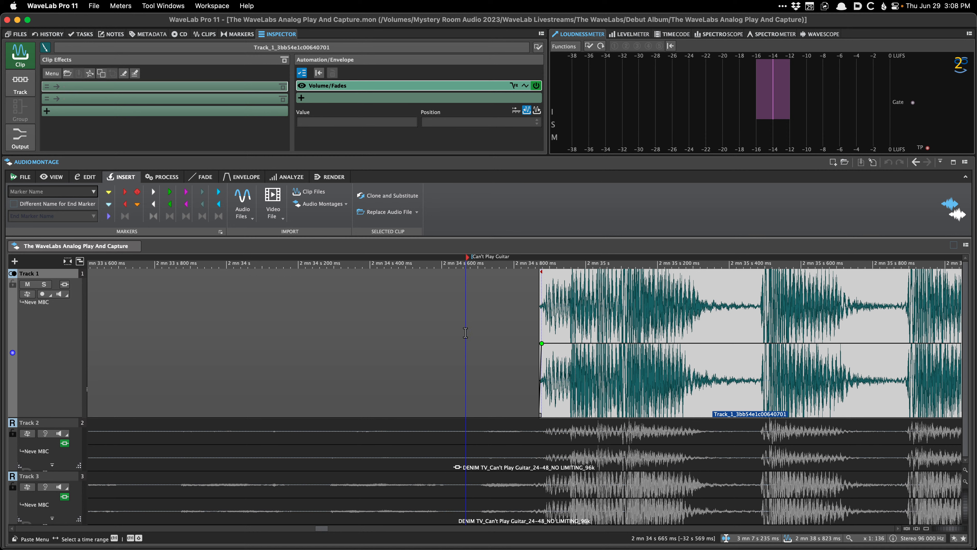
scroll(465, 332, "down", 10)
- Save the audio montage under the new name "The WaveLabs Analog Play And Capture V2"
key("super+shift+s")
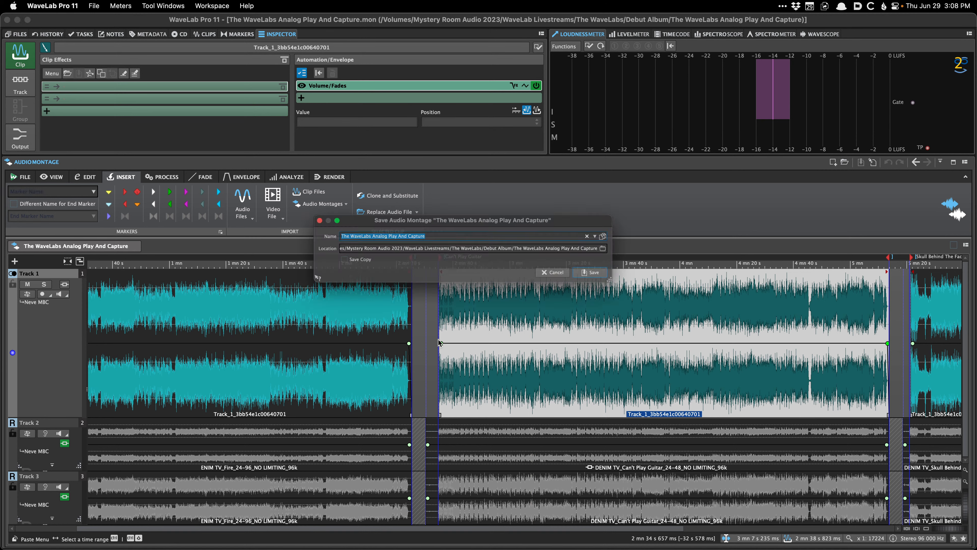
key("Right")
type("V2")
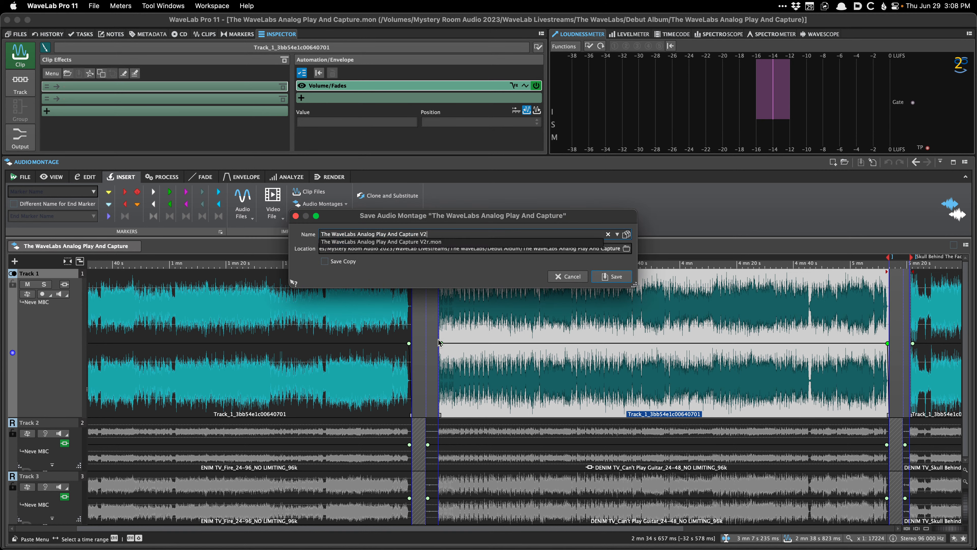
key("Return")
key("Return")
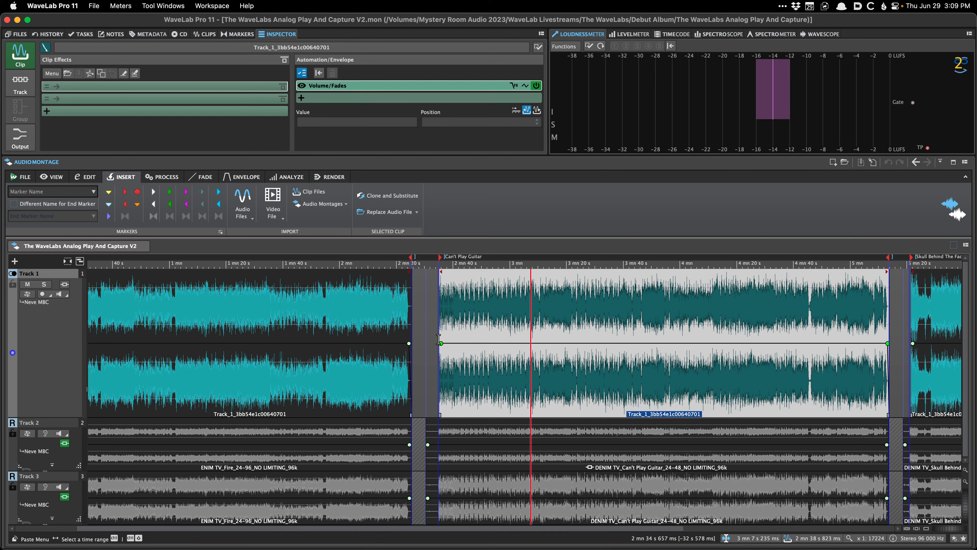
- Activate Limitless in the montage output's master effects, bypass it for comparison, and activate it again
scroll(438, 338, "down", 2)
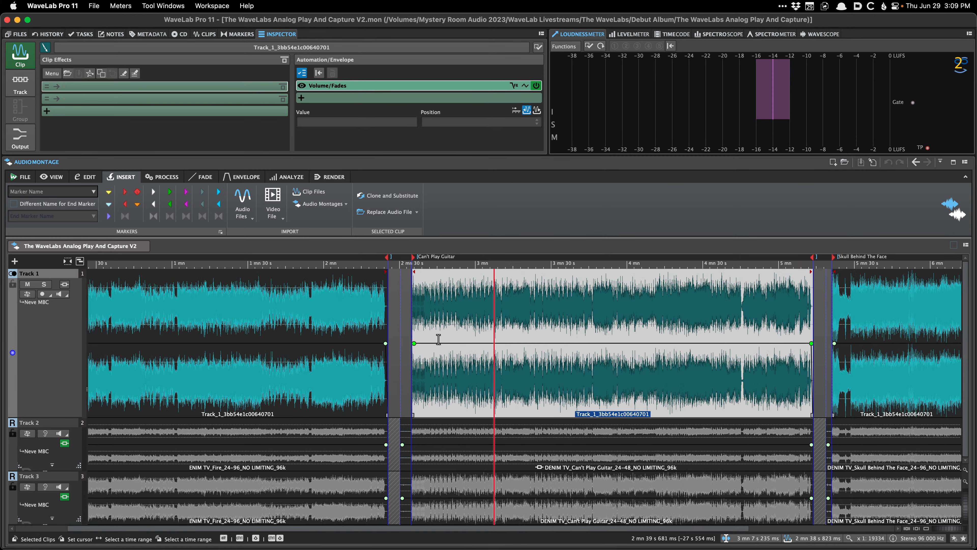
scroll(438, 339, "right", 2)
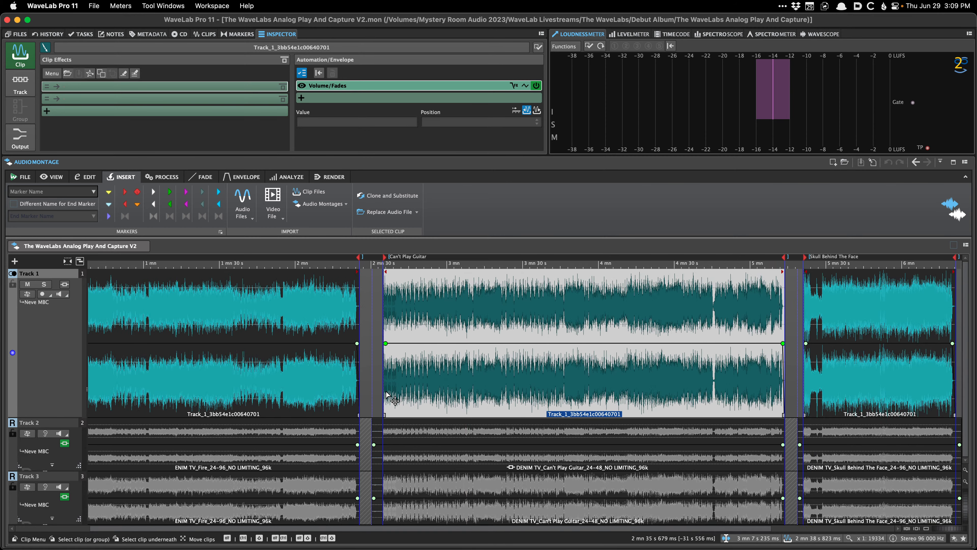
right_click(134, 88)
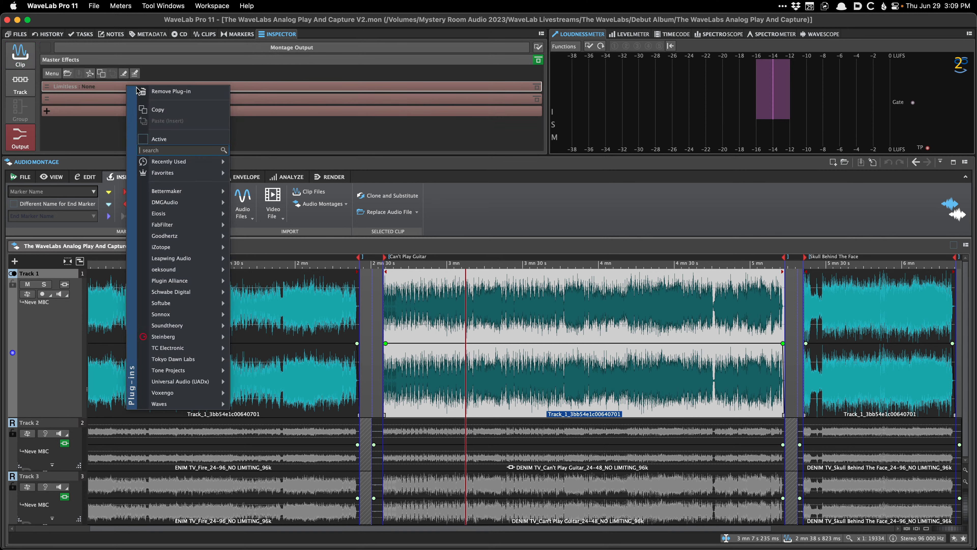
left_click(172, 137)
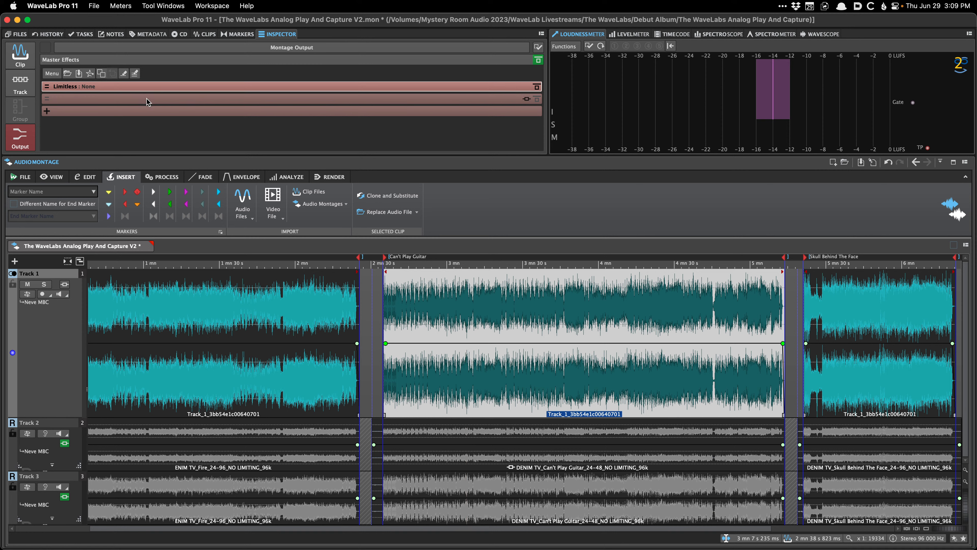
left_click(136, 90)
left_click(175, 137)
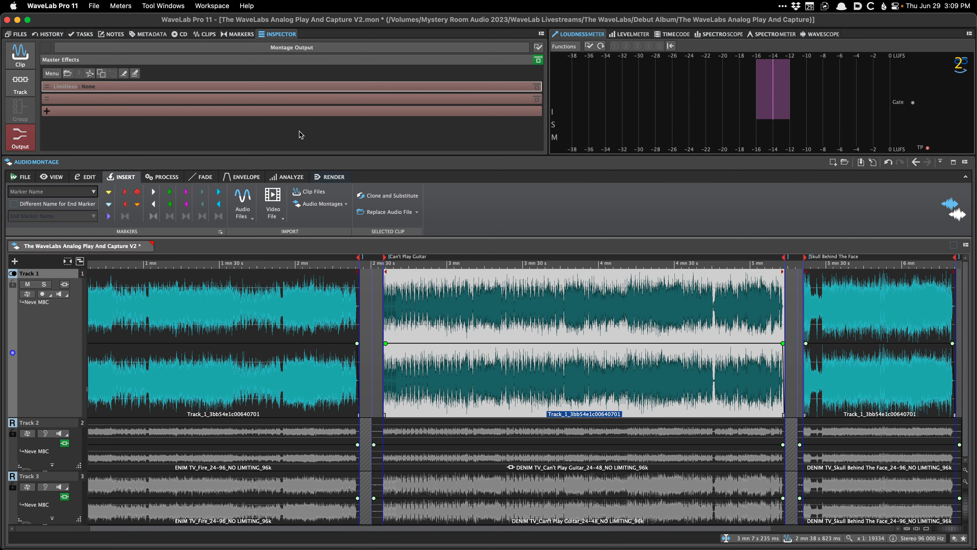
left_click(276, 89)
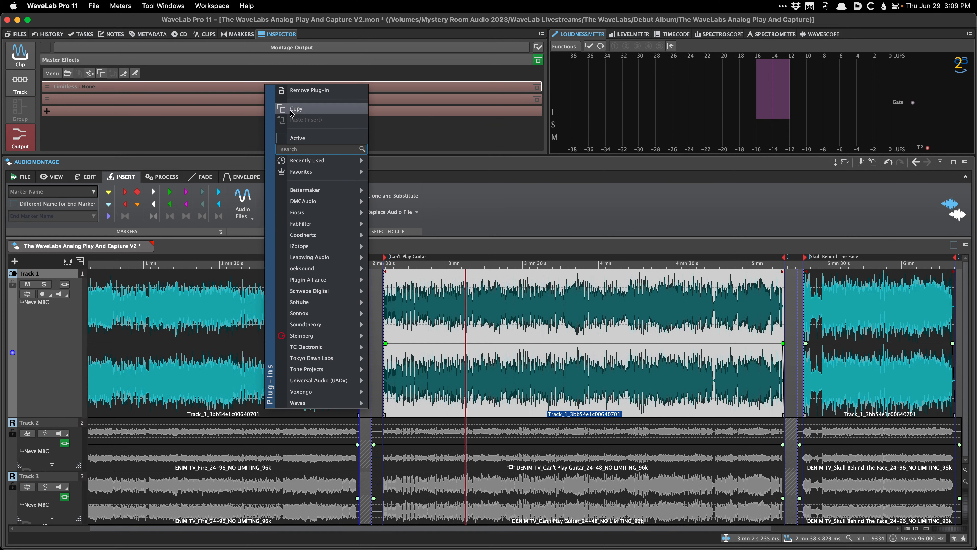
left_click(315, 138)
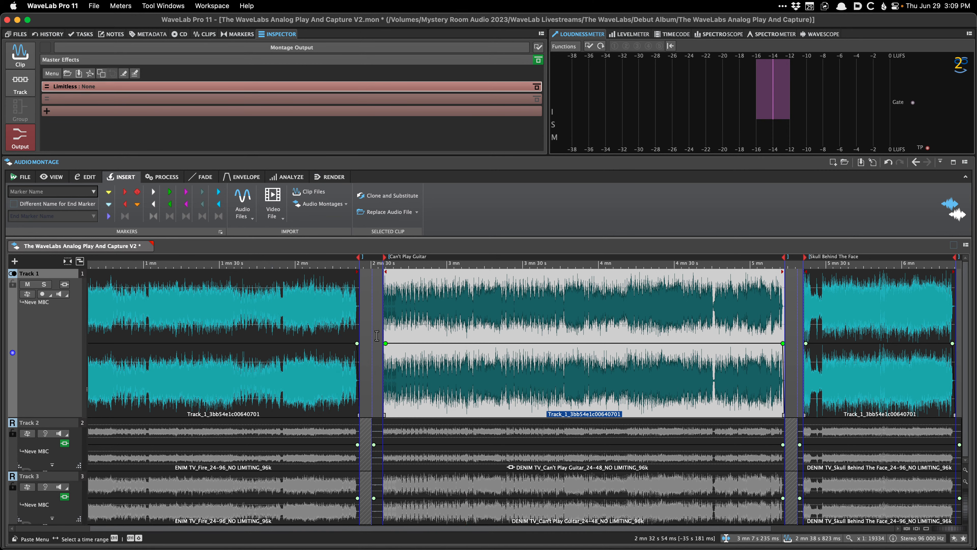
- Select the Can't Play Guitar clip on Track 2 and open the file selector for replacing its audio file
left_click(416, 434)
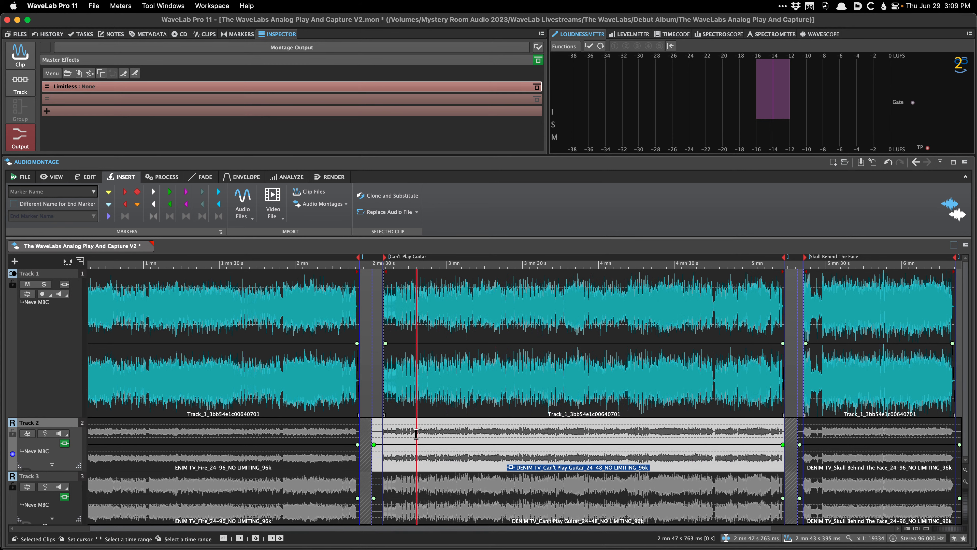
scroll(415, 434, "down", 1)
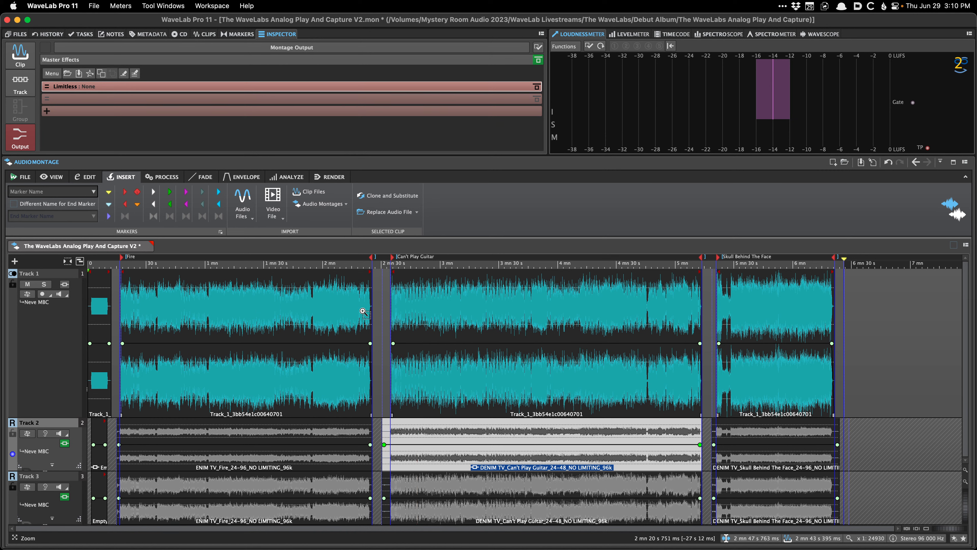
key("super+o")
key("Escape")
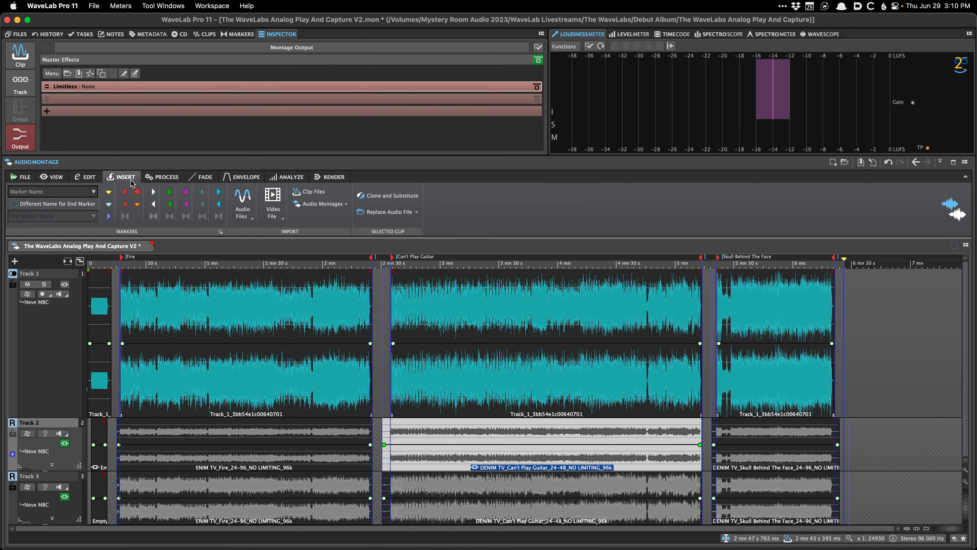
left_click(388, 212)
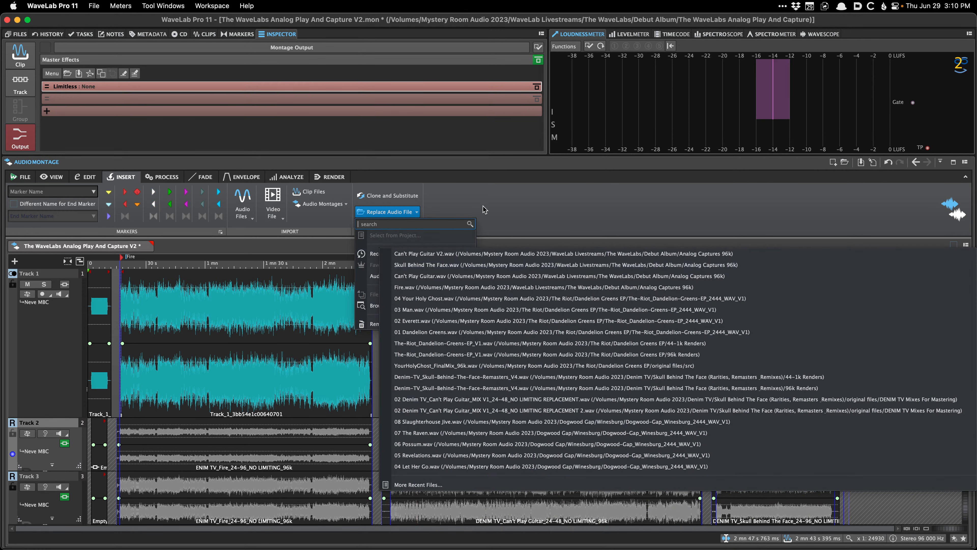
left_click(404, 211)
left_click(404, 212)
mouse_move(424, 305)
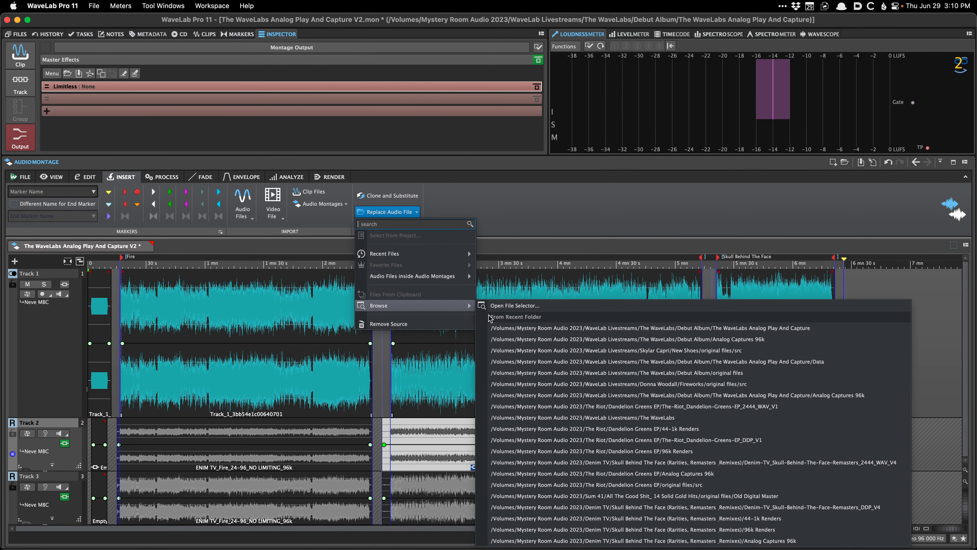
left_click(516, 308)
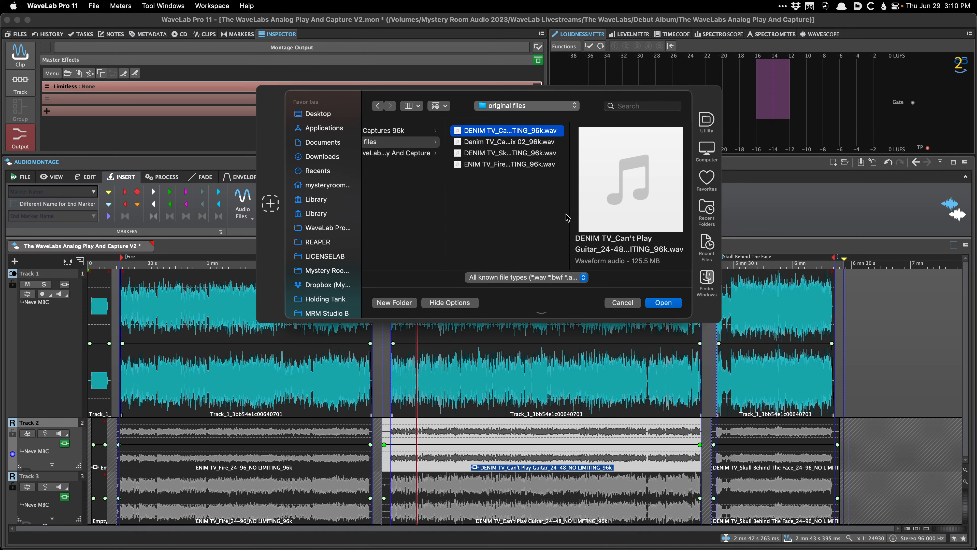
- Replace the clip's audio with "Denim TV_Can't Play Guitar_MIX V1_24-48_NO LIMITING Mix 02_96k.wav" from the original files folder
double_click(569, 216)
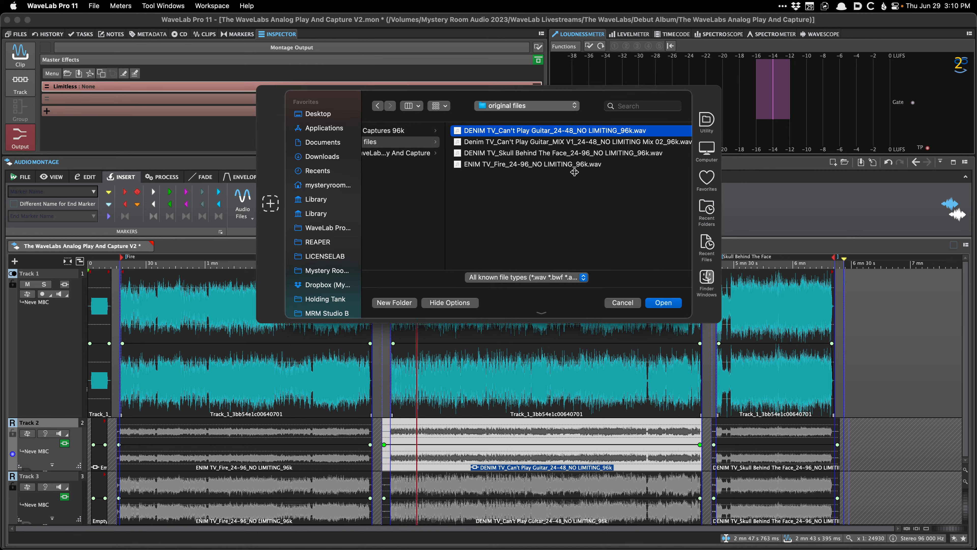
left_click(604, 142)
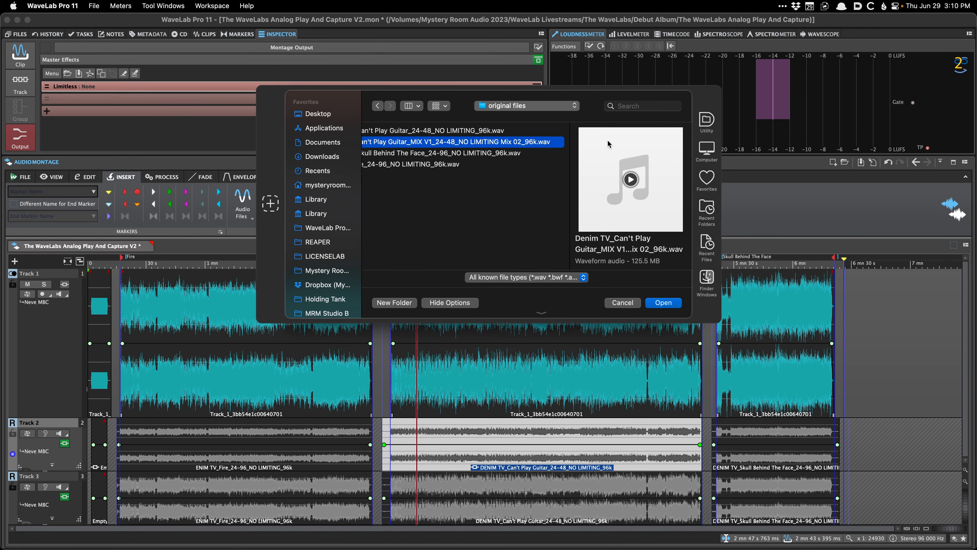
scroll(514, 156, "left", 5)
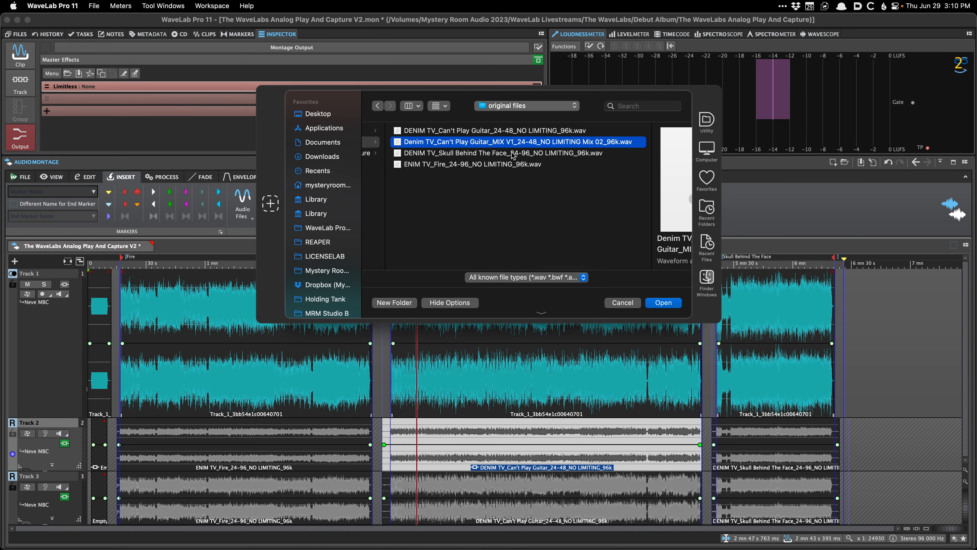
key("Return")
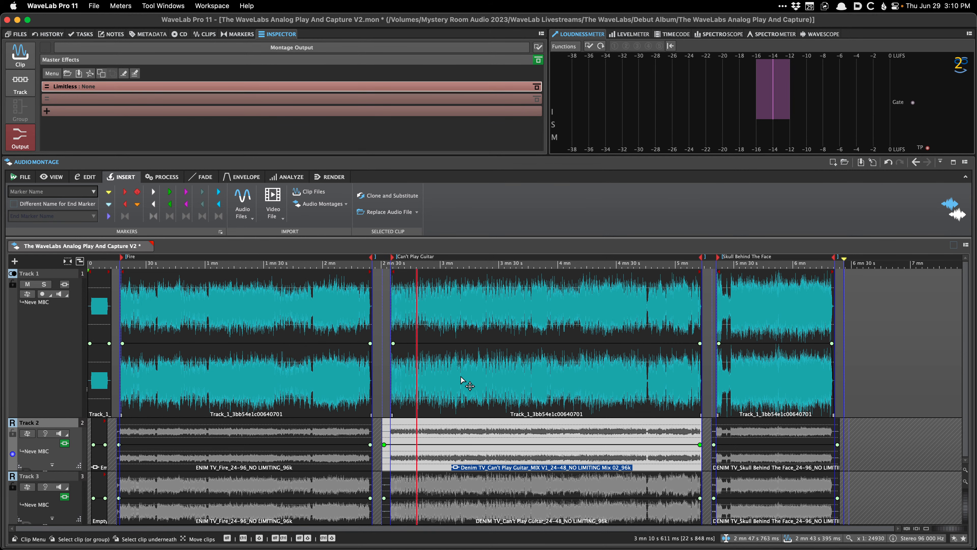
- Undo and redo the audio file replacement to compare the old and new Track 2 clips
key("super+z")
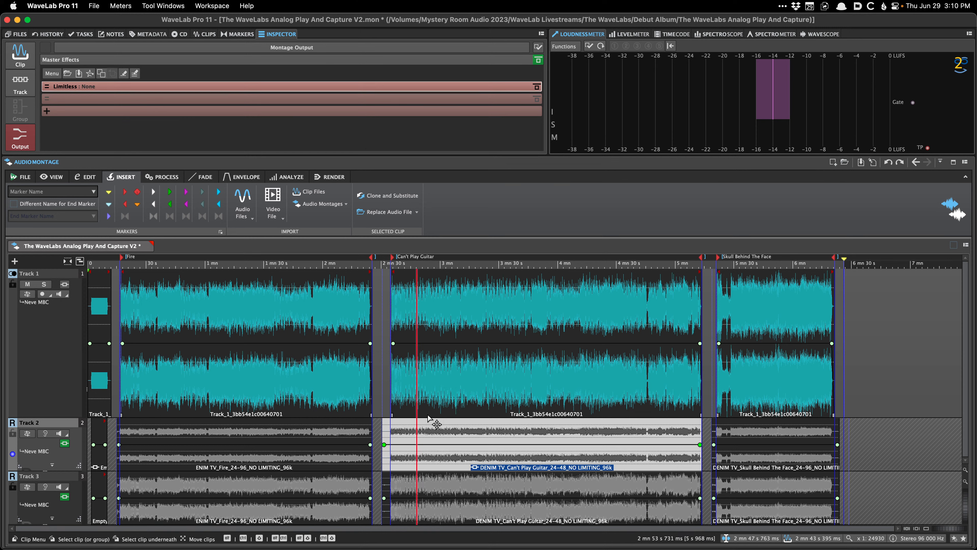
key("super+shift+z")
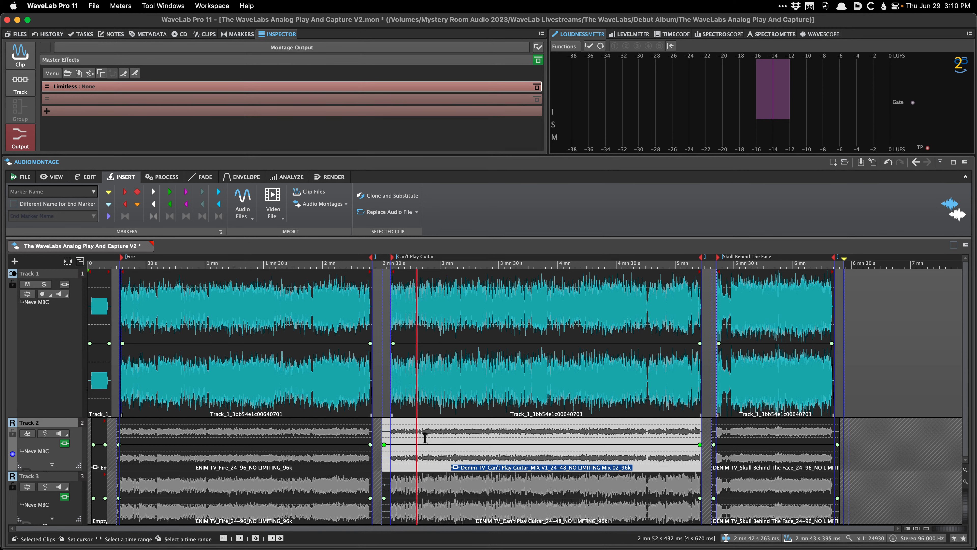
left_click(426, 454)
- Open the clip list, raise the volume envelope of the Track 2 Can't Play Guitar clip by 1.5 dB, and save the montage
left_click(204, 33)
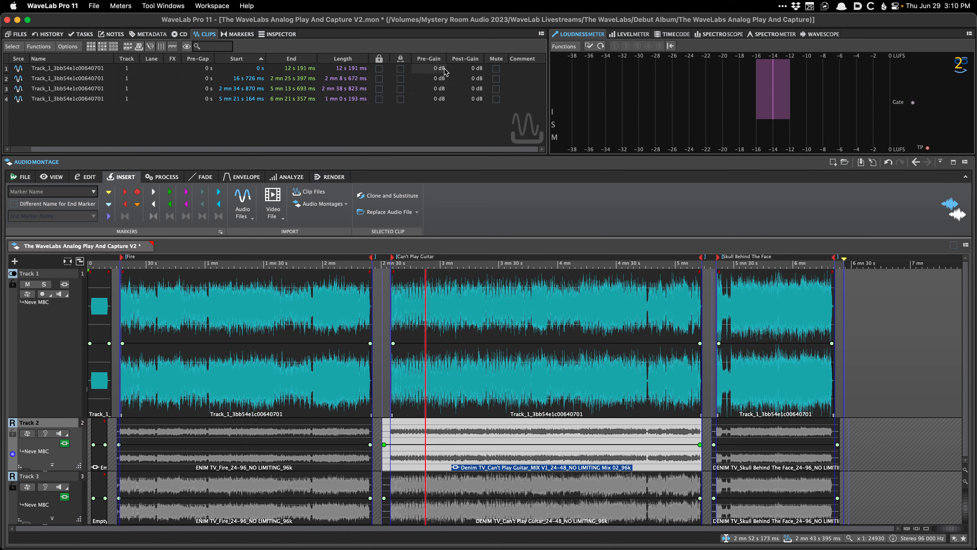
scroll(494, 82, "left", 1)
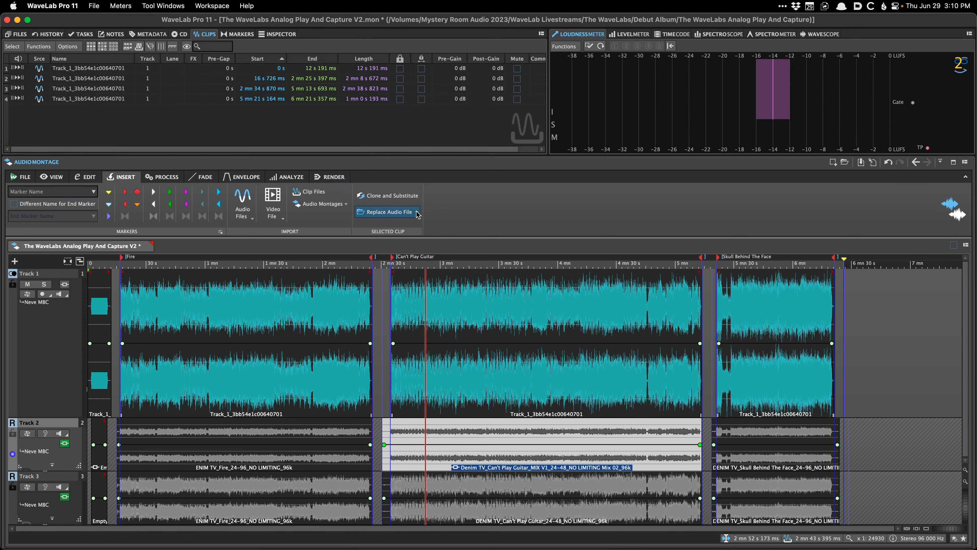
scroll(362, 107, "right", 1)
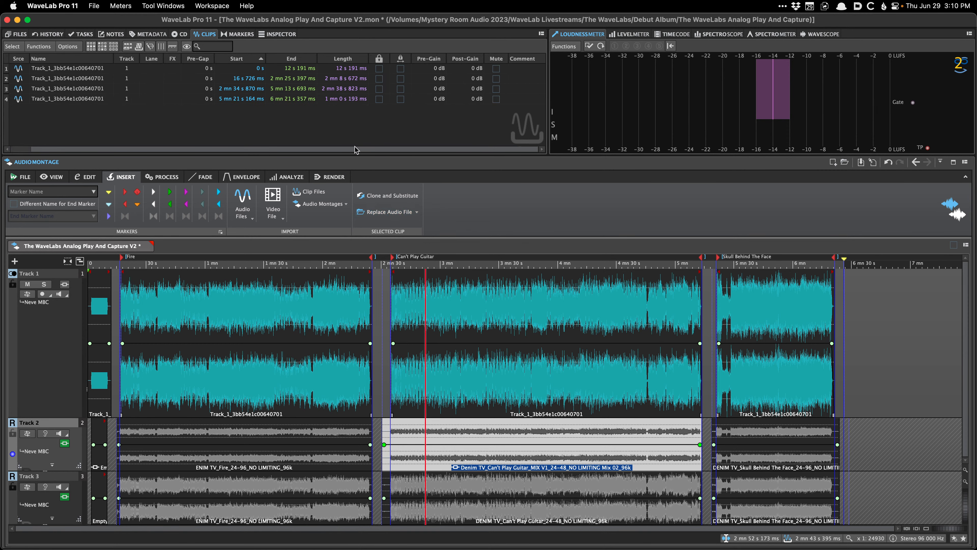
left_click_drag(452, 444, 452, 440)
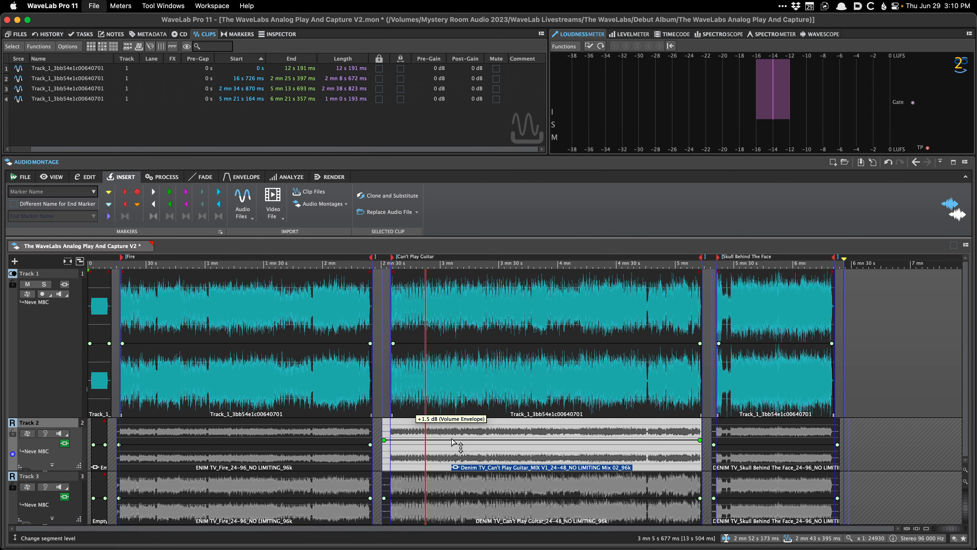
key("super+s")
- Play the captured Can't Play Guitar clip on Track 1 and check its level on the loudness meter
left_click(420, 315)
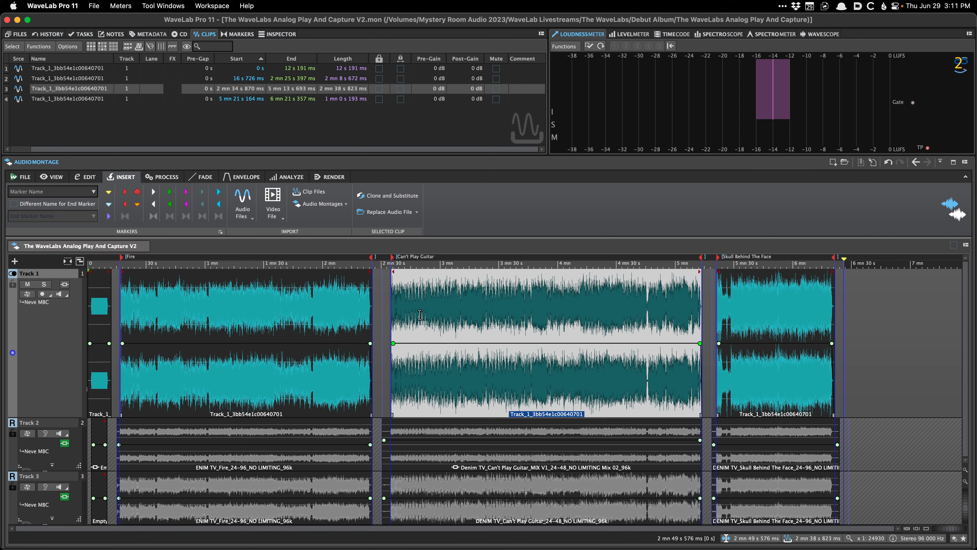
key("space")
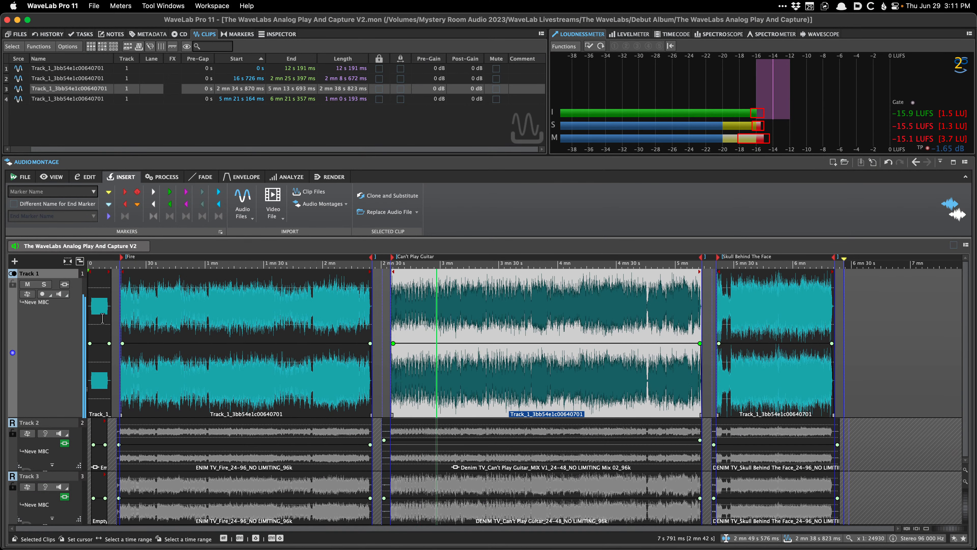
left_click(60, 294)
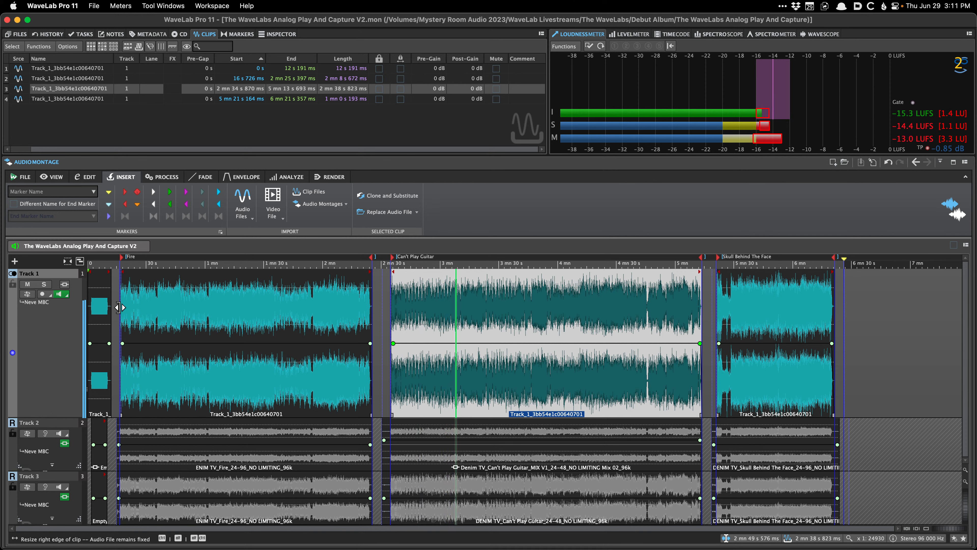
left_click(443, 325)
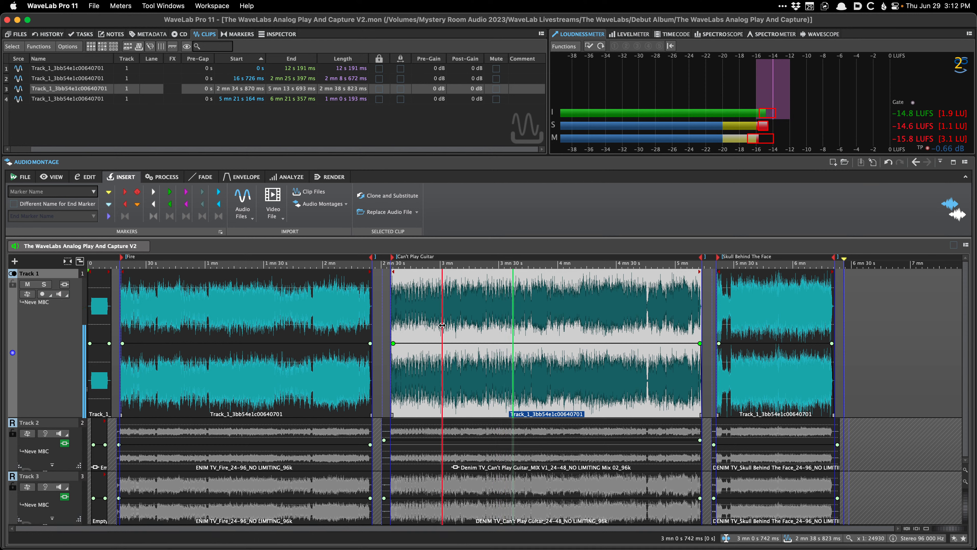
key("space")
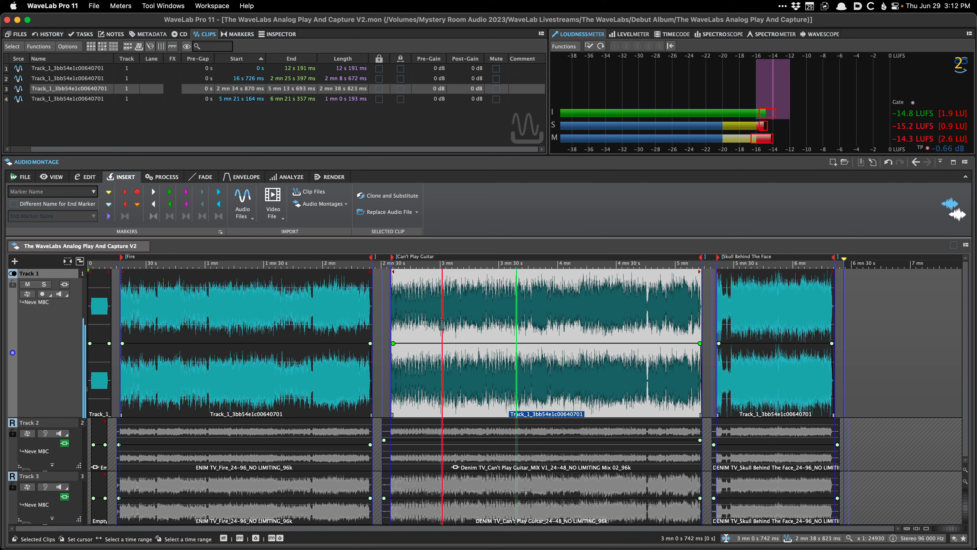
left_click(420, 321)
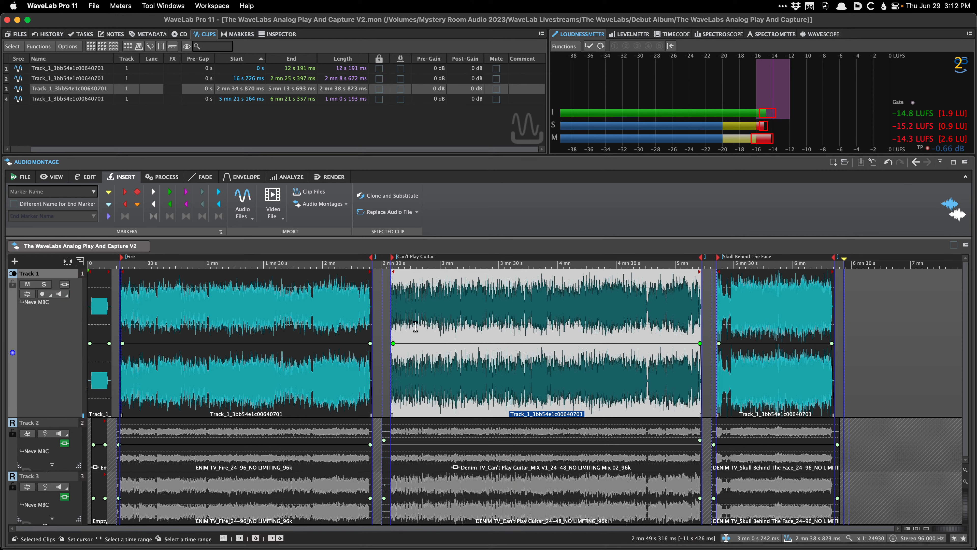
- Mute the captured Can't Play Guitar clip and add a second lane to Track 1
left_click(496, 88)
right_click(58, 350)
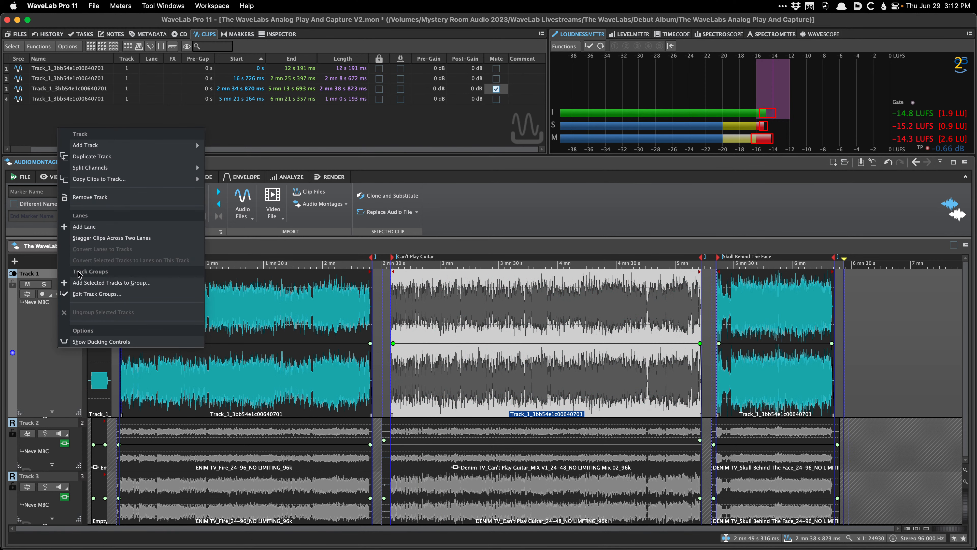
left_click(120, 236)
- Save the montage and record about 11 seconds into Track 1's second lane, starting just before the Can't Play Guitar start marker
left_click(388, 348)
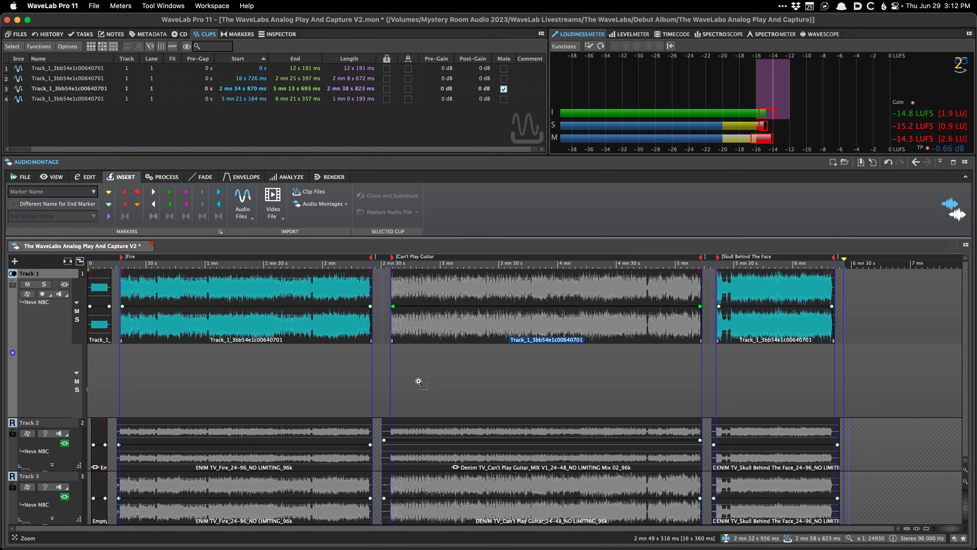
scroll(401, 384, "up", 2)
key("super+s")
scroll(400, 383, "up", 1)
scroll(401, 383, "right", 2)
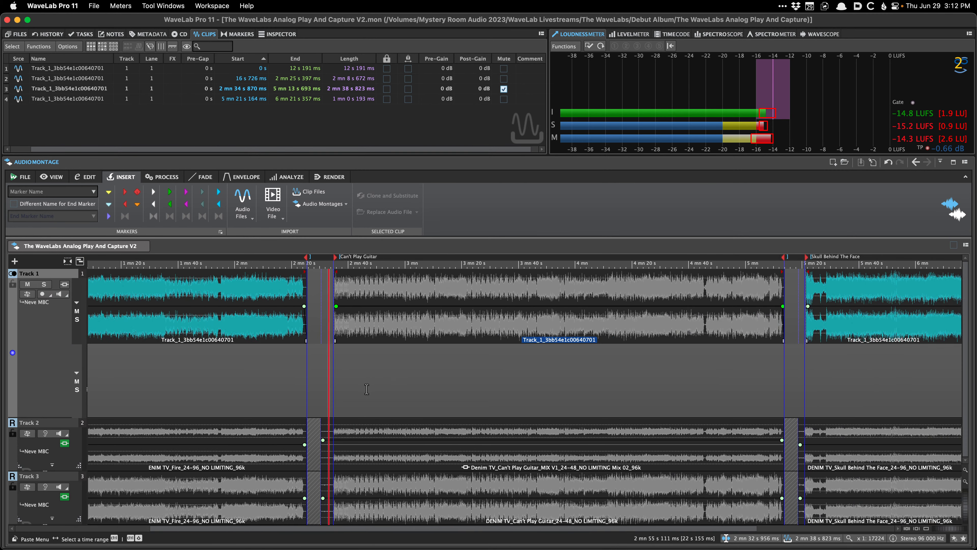
left_click(329, 384)
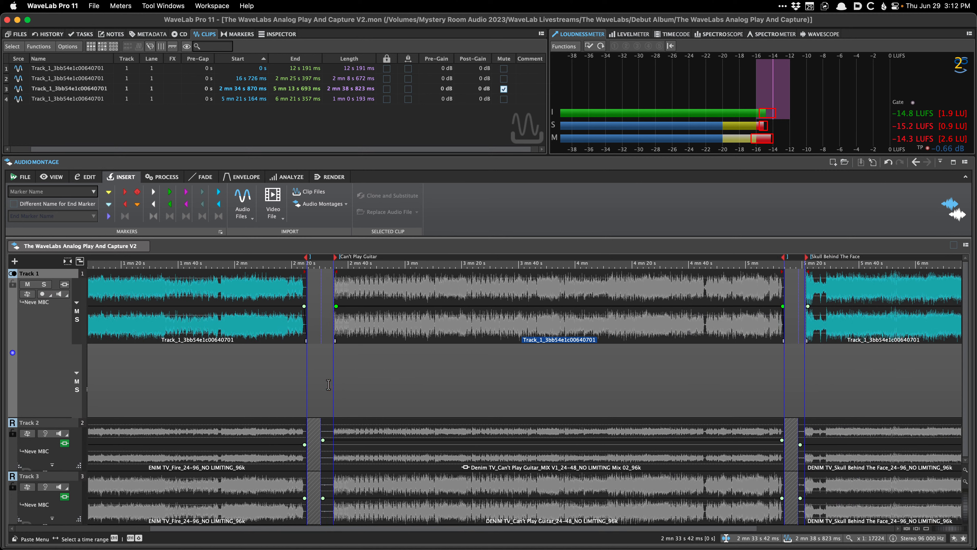
key("KP_Multiply")
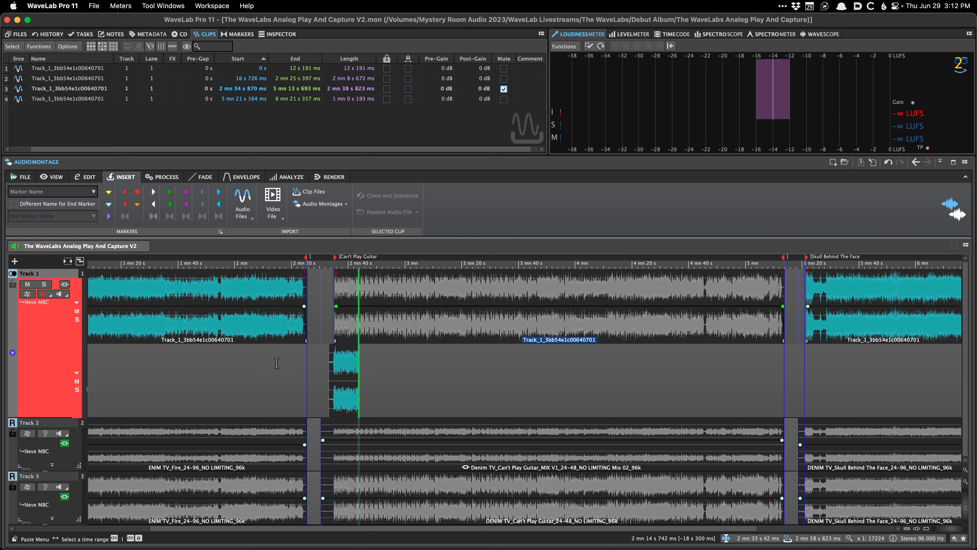
key("space")
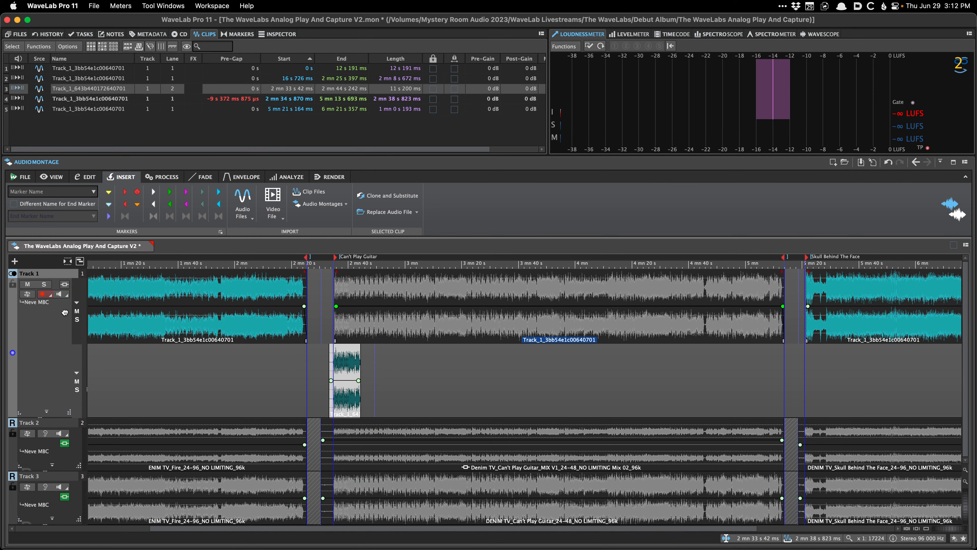
- Save the V2 montage and open the recent montage The WaveLabs Analog Play And Capture V2r
key("super+s")
right_click(531, 218)
mouse_move(536, 233)
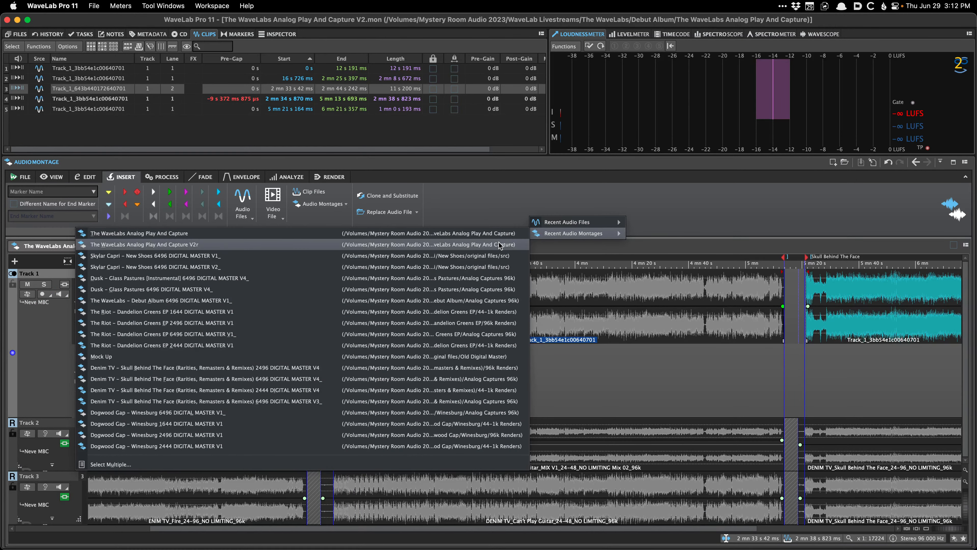
left_click(508, 244)
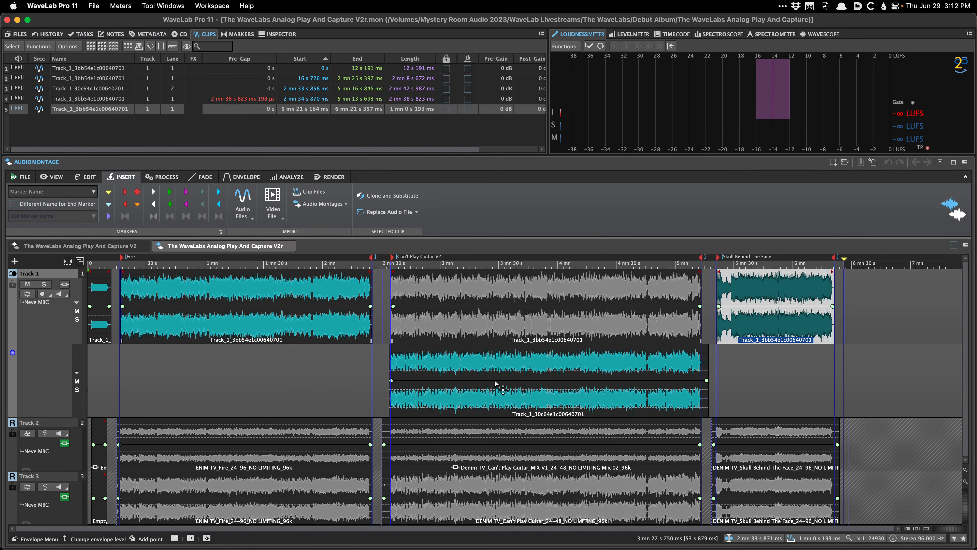
- Activate the Limitless plug-in in the montage output's master effects
scroll(649, 383, "up", 1)
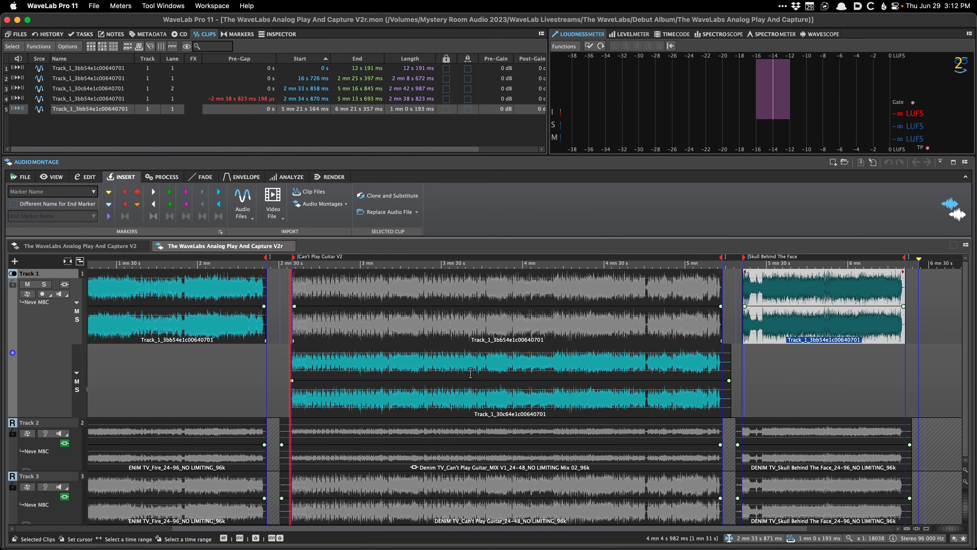
scroll(338, 369, "up", 15)
scroll(339, 368, "down", 11)
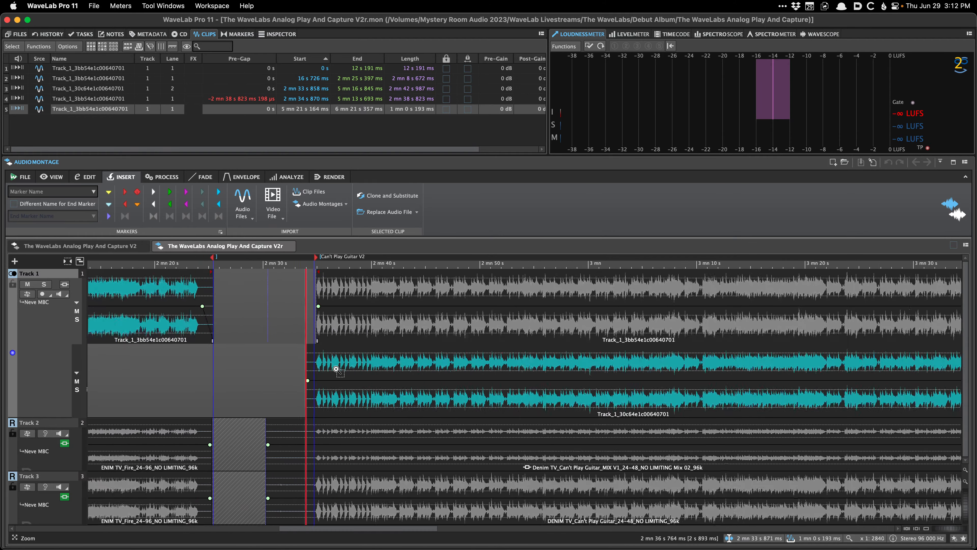
left_click(120, 85)
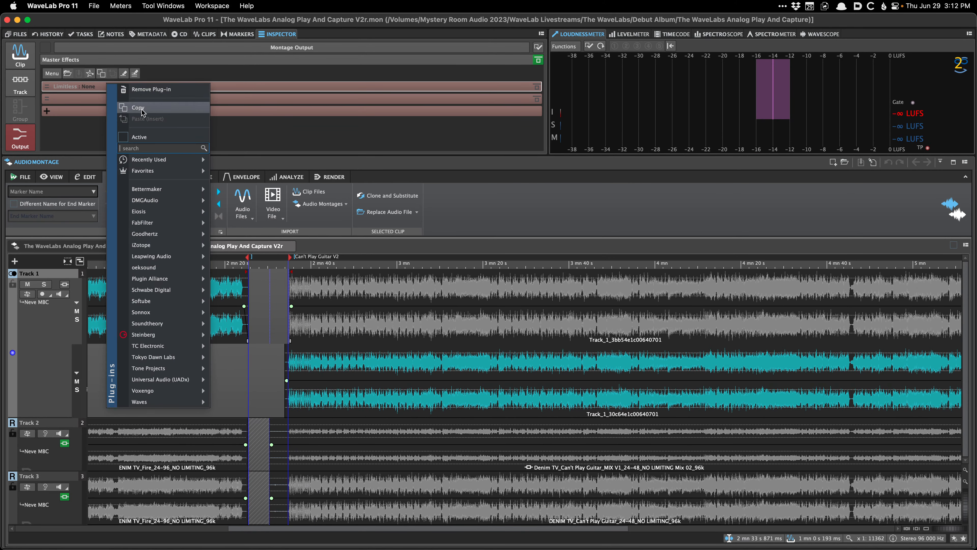
left_click(154, 137)
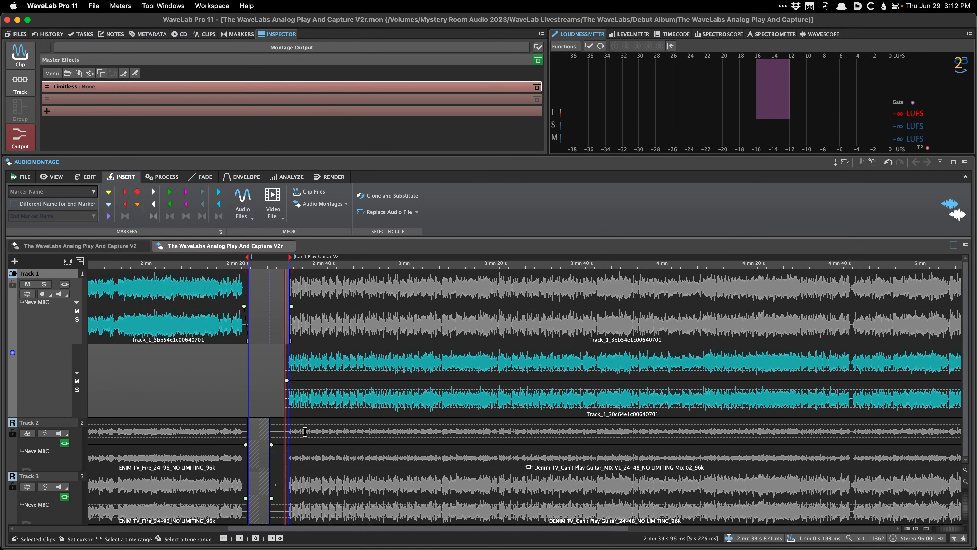
- Trim the start of the recaptured Can't Play Guitar clip on Track 1's second lane to the muted clip's start, and save
scroll(359, 373, "down", 4)
left_click(446, 370)
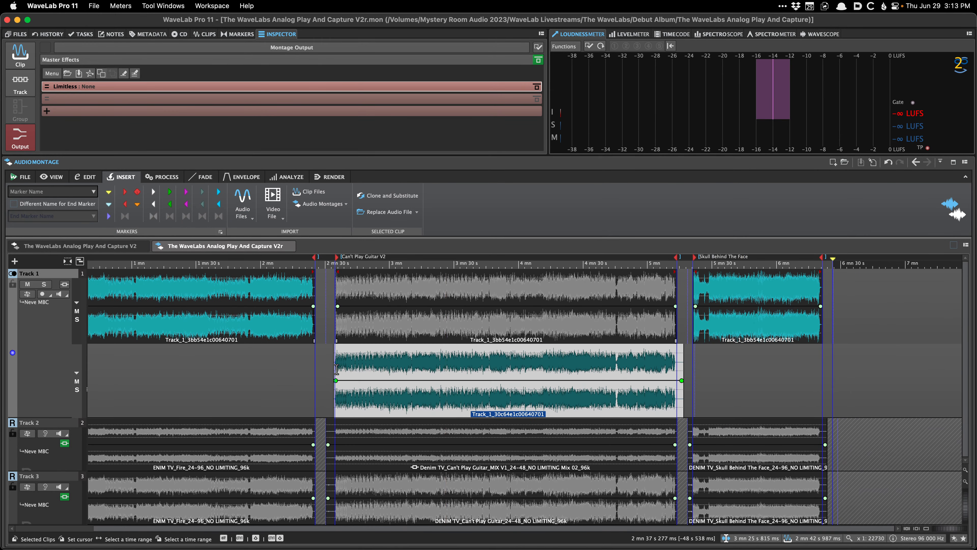
scroll(331, 369, "up", 7)
scroll(331, 370, "up", 10)
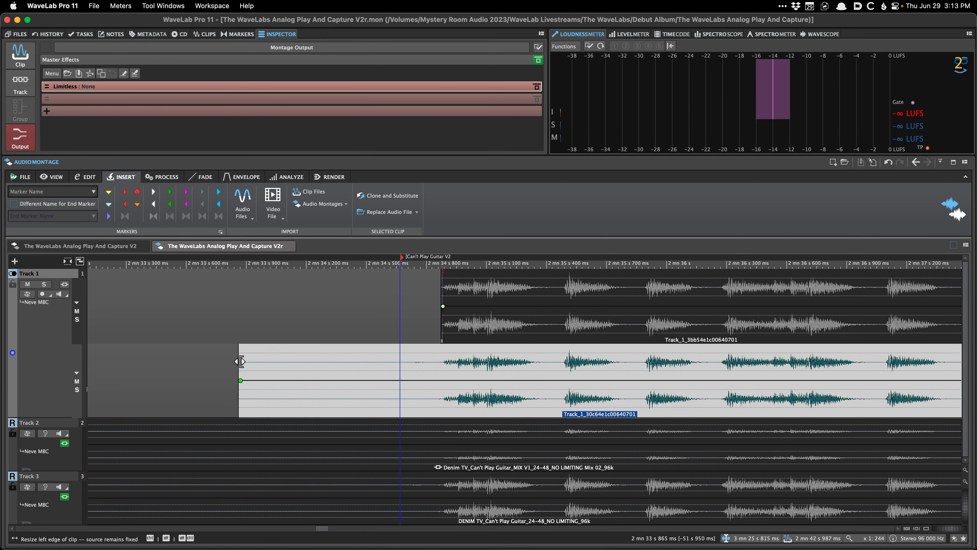
left_click_drag(239, 361, 445, 381)
key("super+s")
- Trim the end of the recaptured Can't Play Guitar clip to the track end marker and save the montage
scroll(442, 378, "down", 10)
scroll(432, 374, "right", 4)
scroll(432, 375, "right", 20)
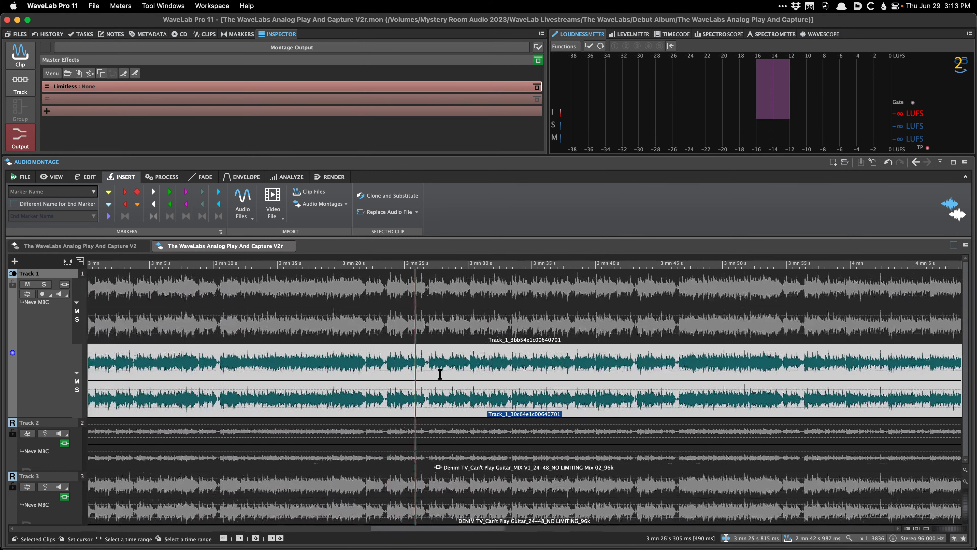
scroll(674, 390, "up", 8)
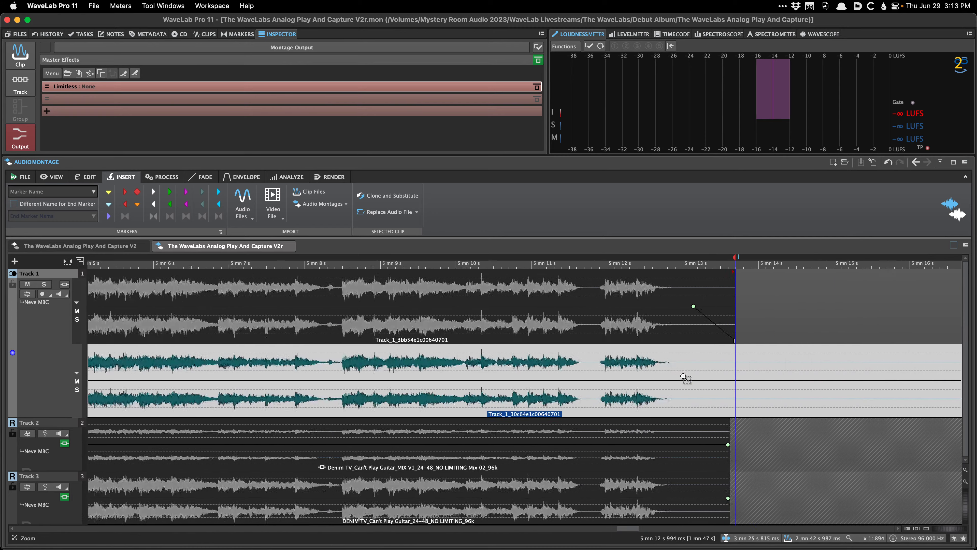
scroll(842, 389, "right", 1)
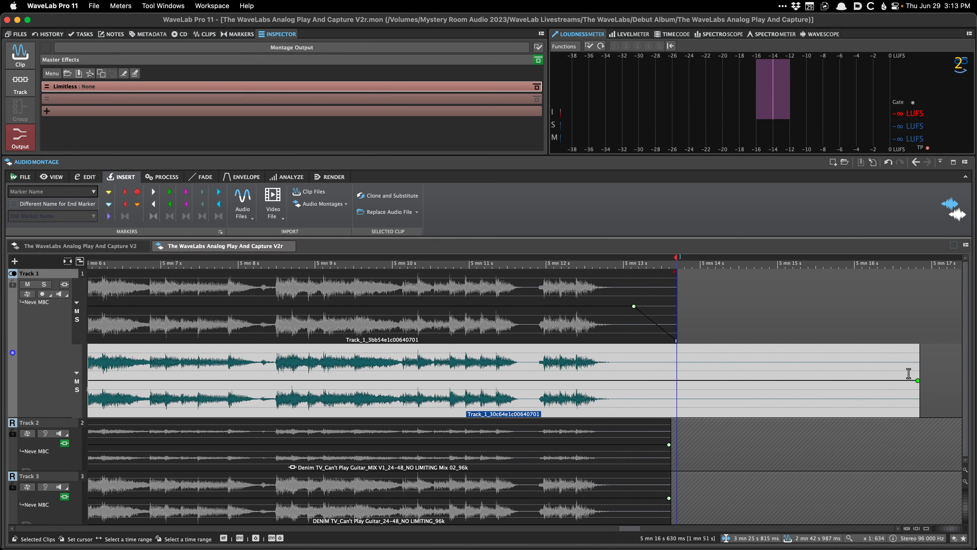
left_click_drag(921, 367, 677, 382)
key("super+s")
scroll(676, 382, "down", 5)
left_click_drag(416, 368, 382, 368)
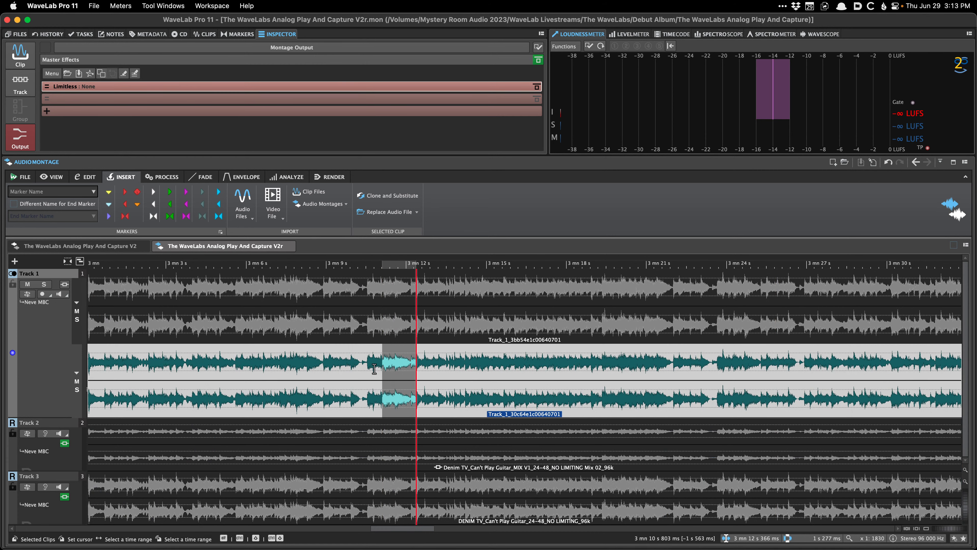
scroll(376, 372, "down", 3)
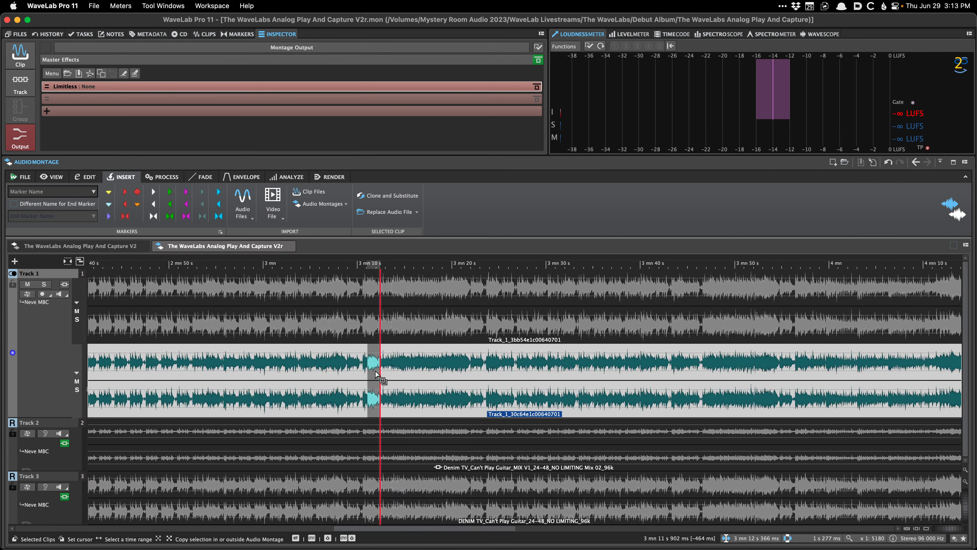
scroll(377, 371, "down", 6)
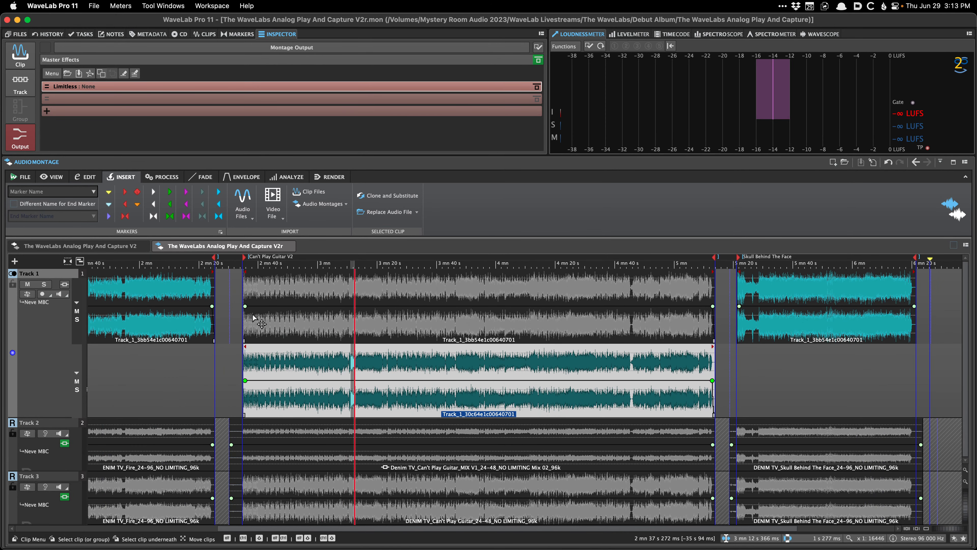
left_click(324, 369)
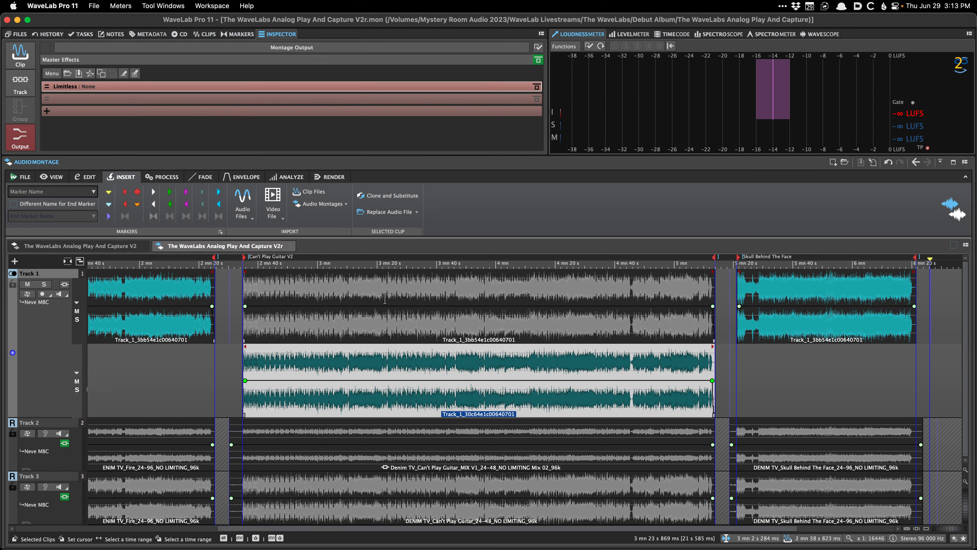
left_click_drag(313, 366, 338, 366)
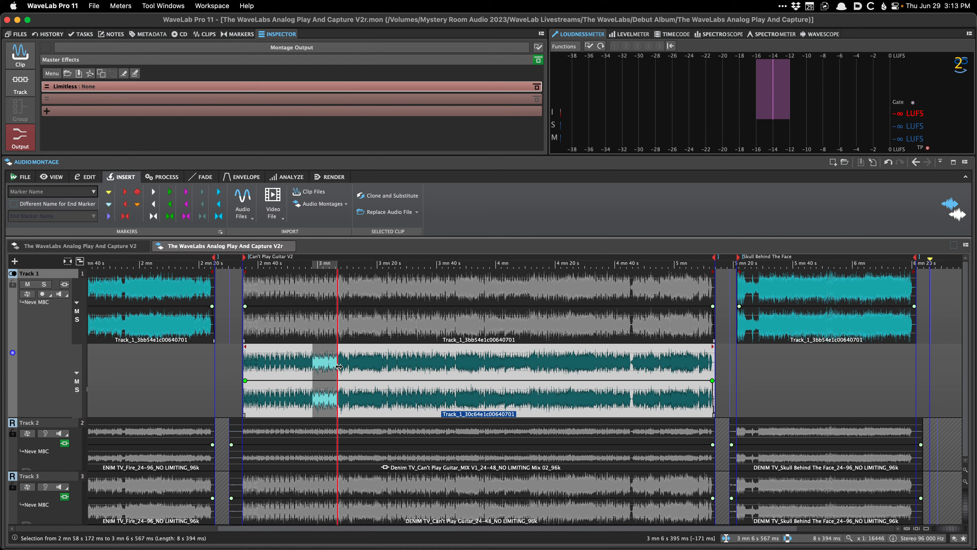
- Split the recaptured Can't Play Guitar clip at seven points between about 3 mn 11 s and 4 mn 17 s, and save
left_click(351, 368)
key("s")
left_click(400, 369)
key("s")
left_click(443, 373)
key("s")
left_click(500, 376)
key("s")
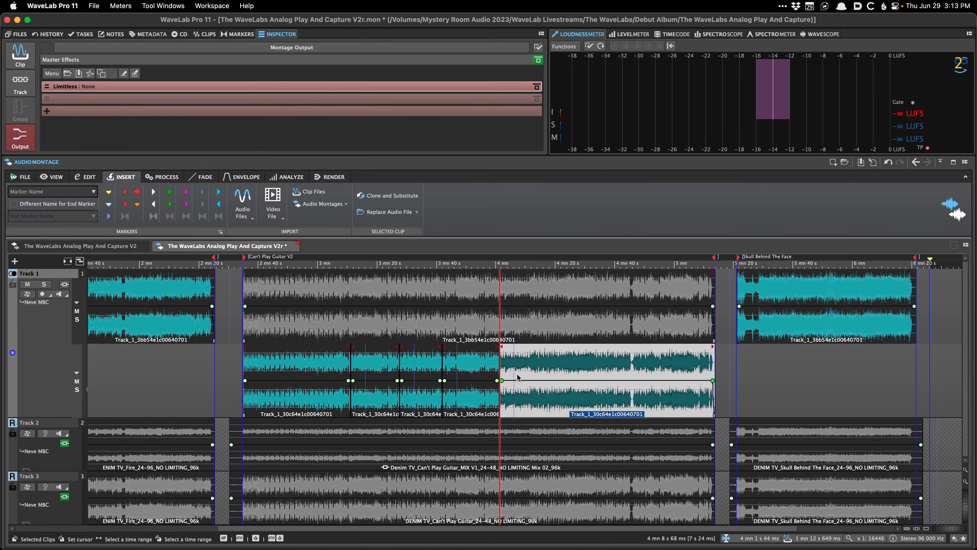
left_click(478, 379)
key("s")
scroll(485, 378, "up", 5)
left_click(483, 373)
key("s")
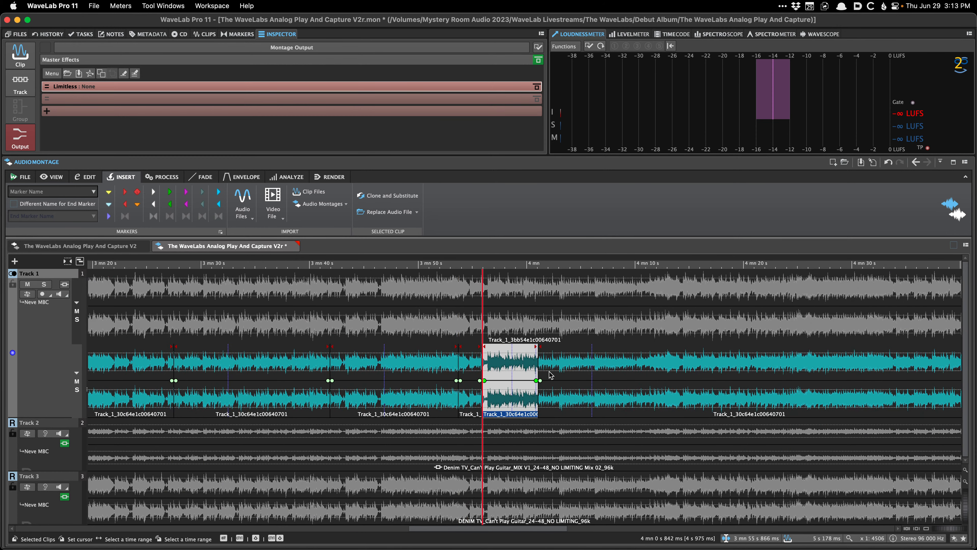
scroll(592, 371, "down", 4)
left_click(599, 370)
key("s")
scroll(598, 371, "down", 3)
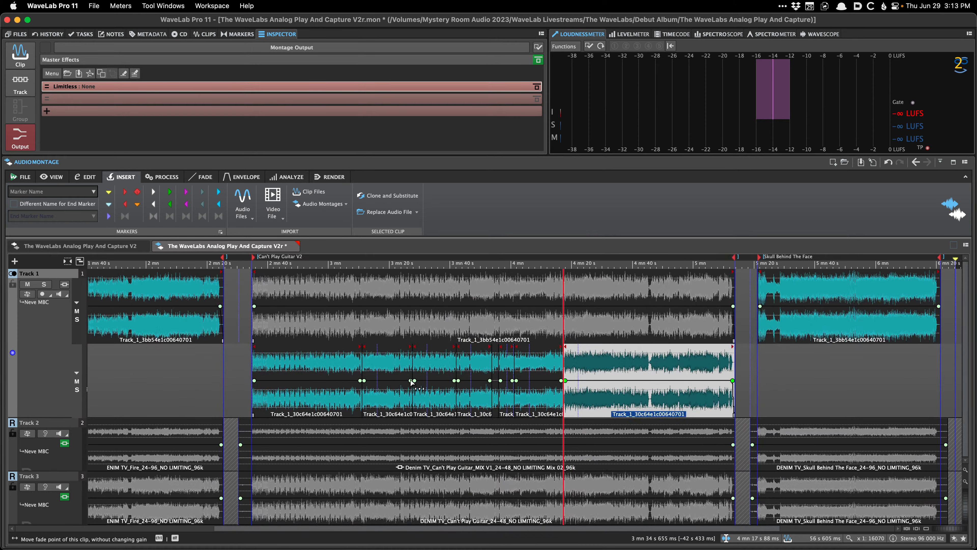
left_click(288, 364)
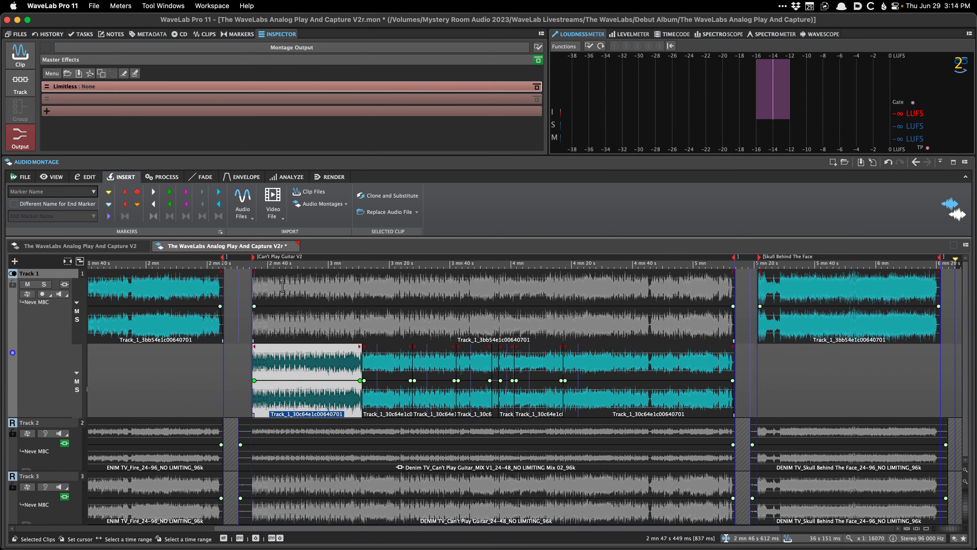
key("super+s")
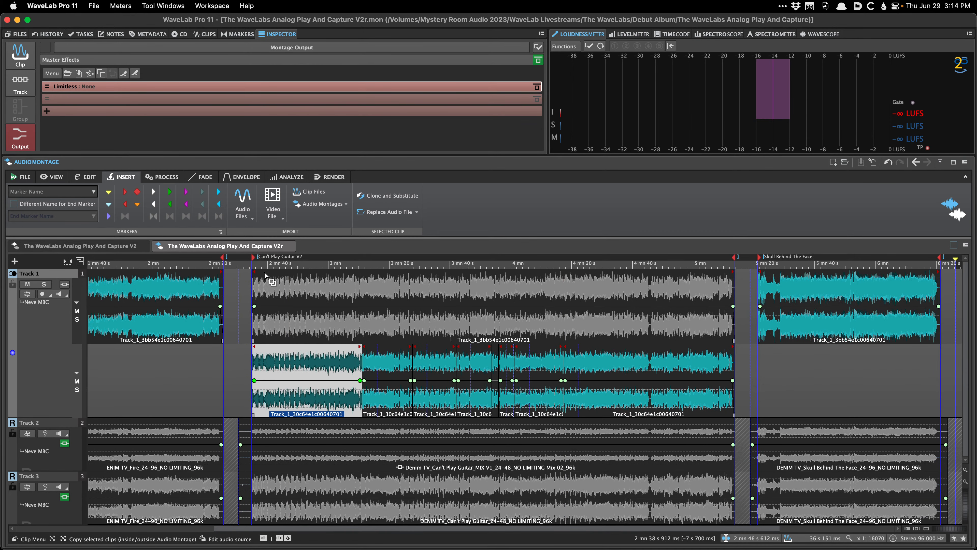
- Examine the CD-Text fields of Track 2, Can't Play Guitar V2, and close the editor without changes
key("super+t")
scroll(264, 272, "down", 3)
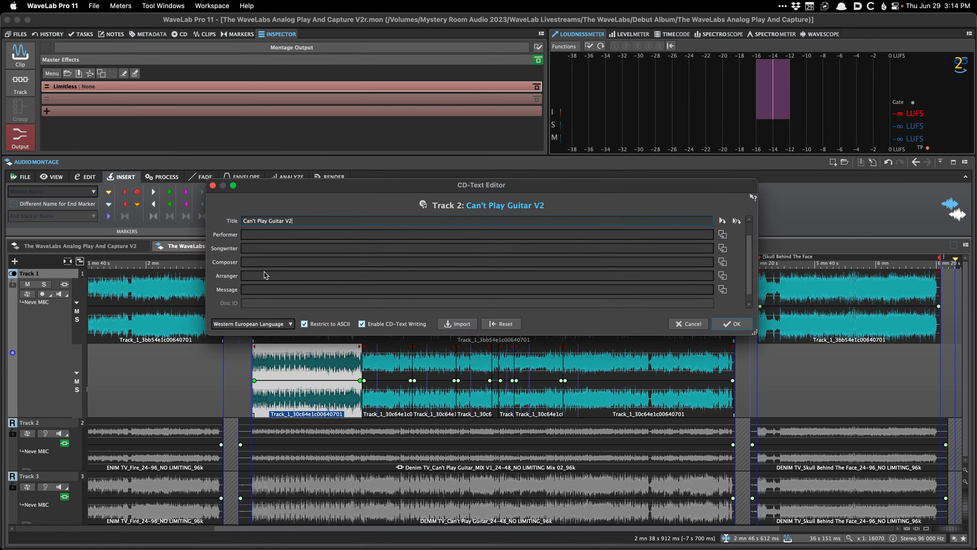
scroll(264, 272, "up", 1)
key("Escape")
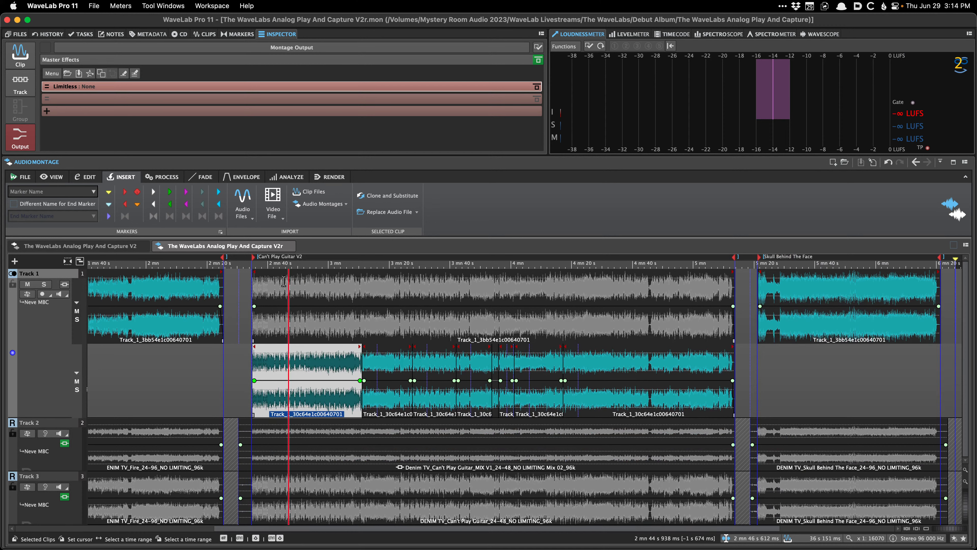
- Load the render preset for 64-Bit Float WAV with the Song Title (No Numeric Prefix) naming scheme
left_click(241, 293)
left_click(330, 177)
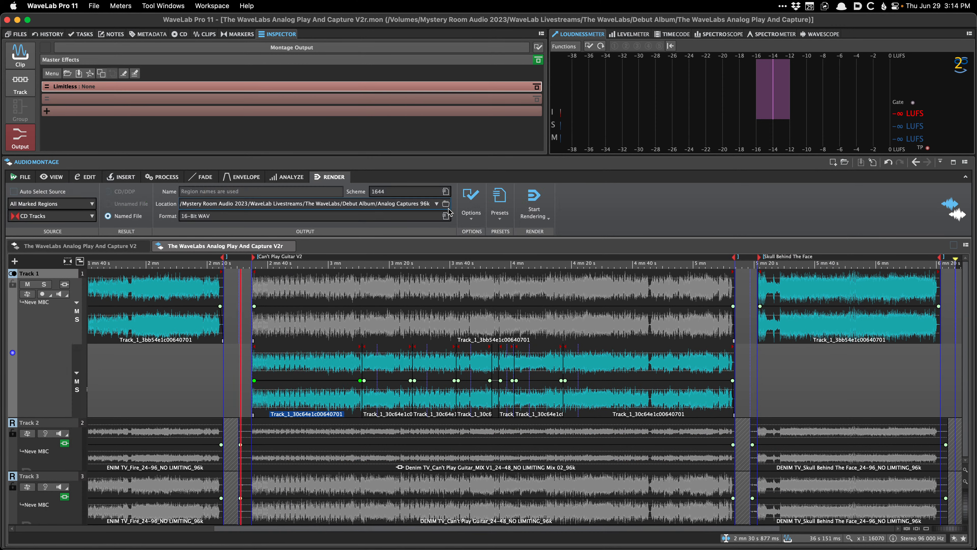
left_click(500, 202)
left_click(500, 277)
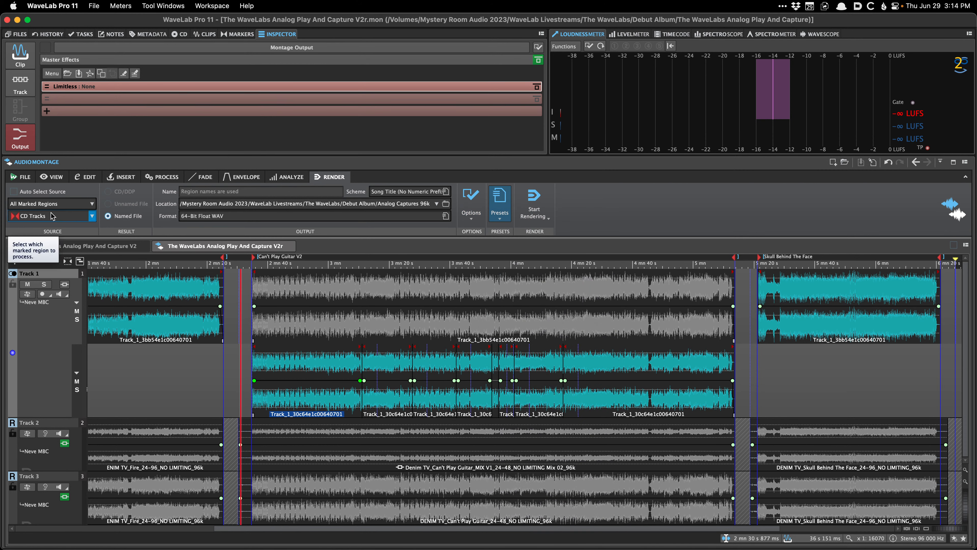
- Set the render source to the specific marked region Can't Play Guitar V2 and use the region name as the file name
left_click(53, 203)
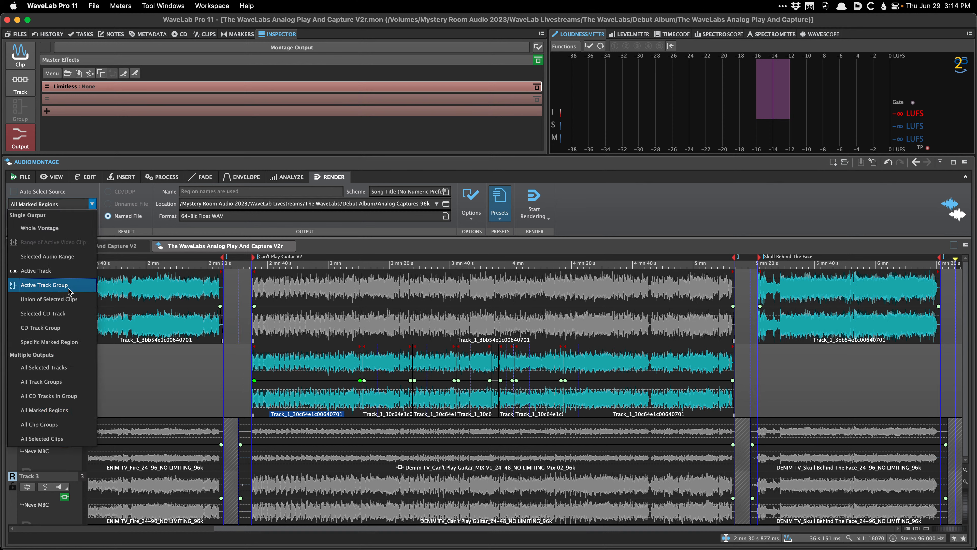
left_click(60, 342)
left_click(60, 216)
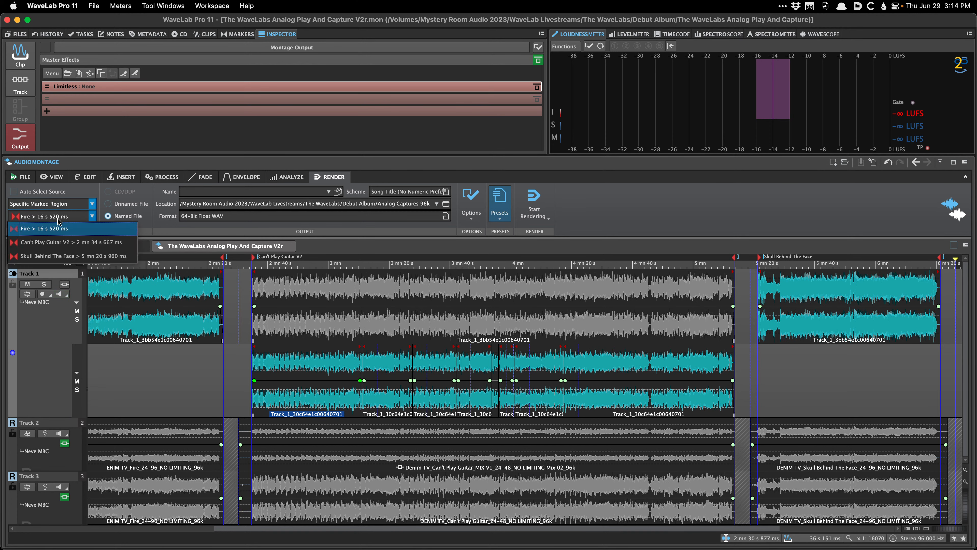
left_click(60, 242)
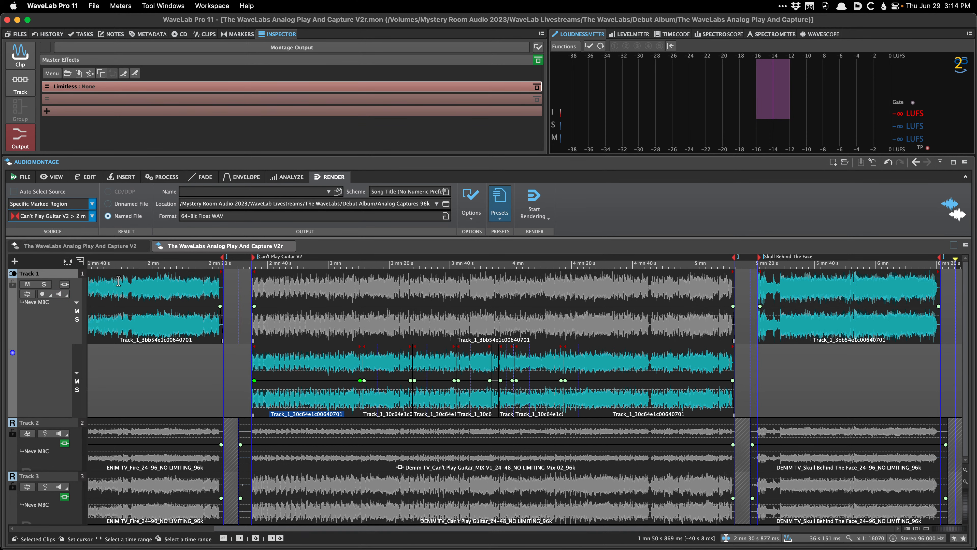
left_click(328, 191)
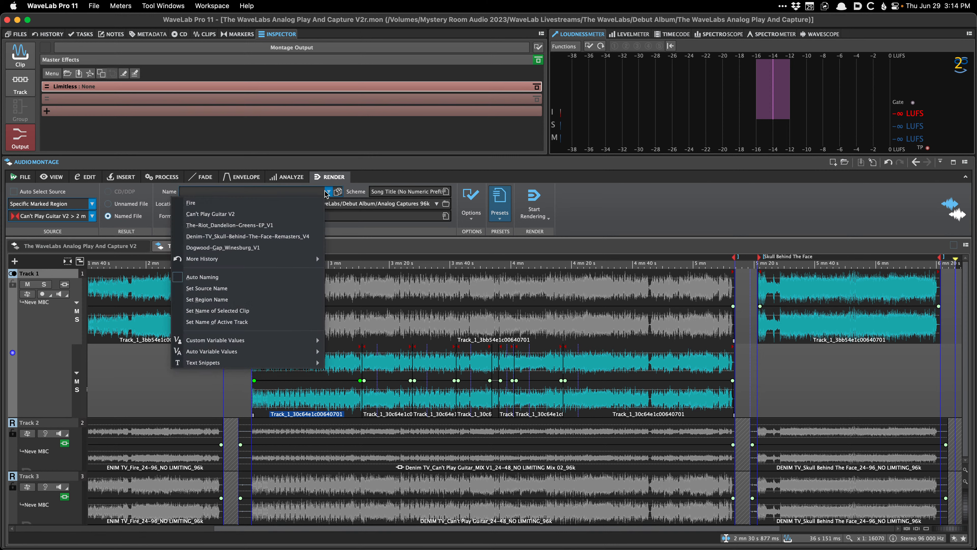
left_click(274, 300)
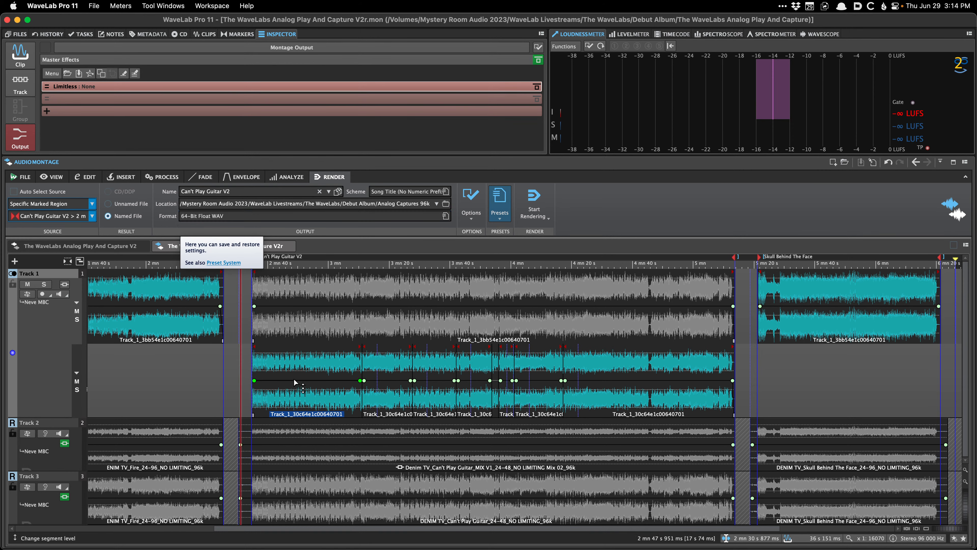
- Play the recaptured Can't Play Guitar segments from about 3 mn 25.6 s and check the level on the loudness meter
scroll(393, 376, "up", 3)
scroll(394, 376, "up", 7)
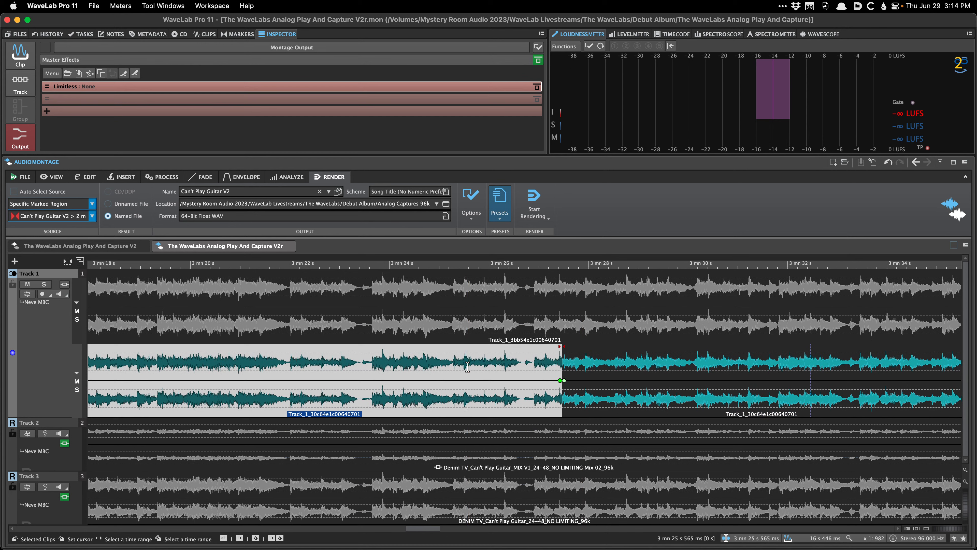
left_click(468, 369)
key("space")
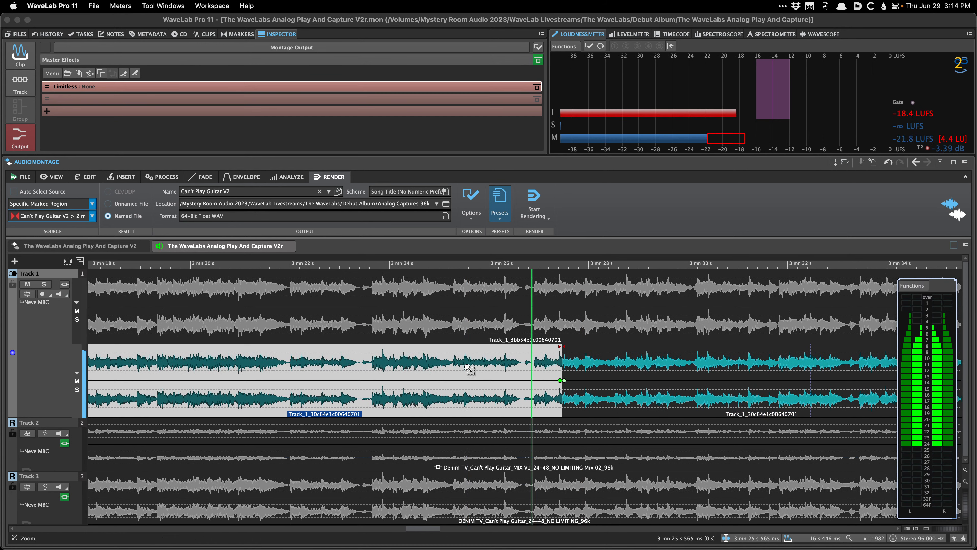
scroll(465, 367, "down", 2)
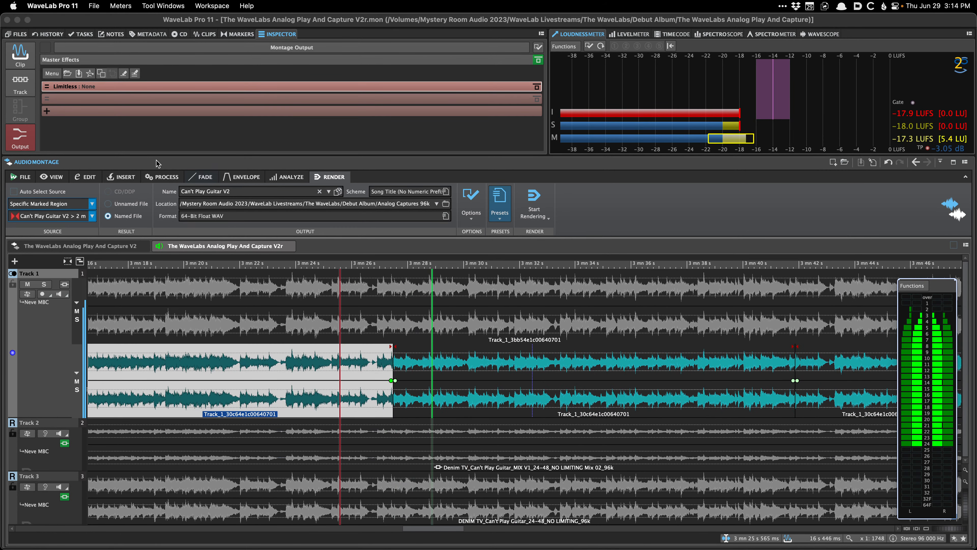
- Deactivate the Limitless plug-in in the montage output's master effects during playback
left_click(204, 86)
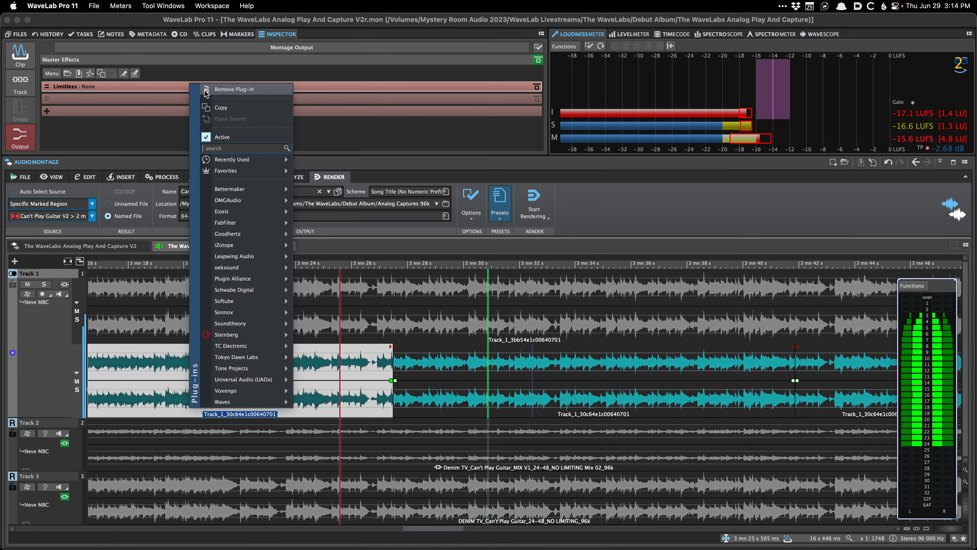
left_click(216, 135)
scroll(349, 298, "down", 2)
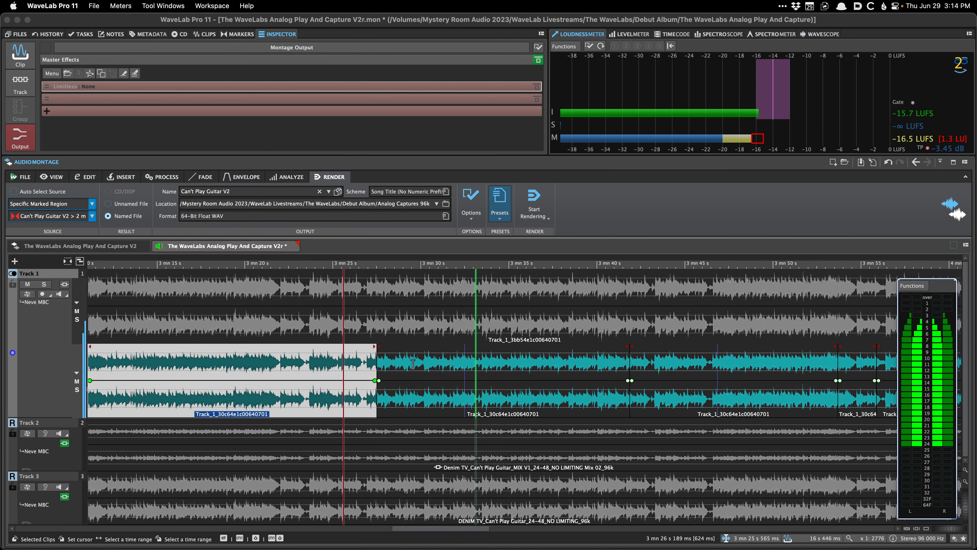
- Play the recaptured Can't Play Guitar segment from about 3 mn 33.9 s to check its loudness, and stop playback
left_click(490, 370)
scroll(489, 370, "down", 1)
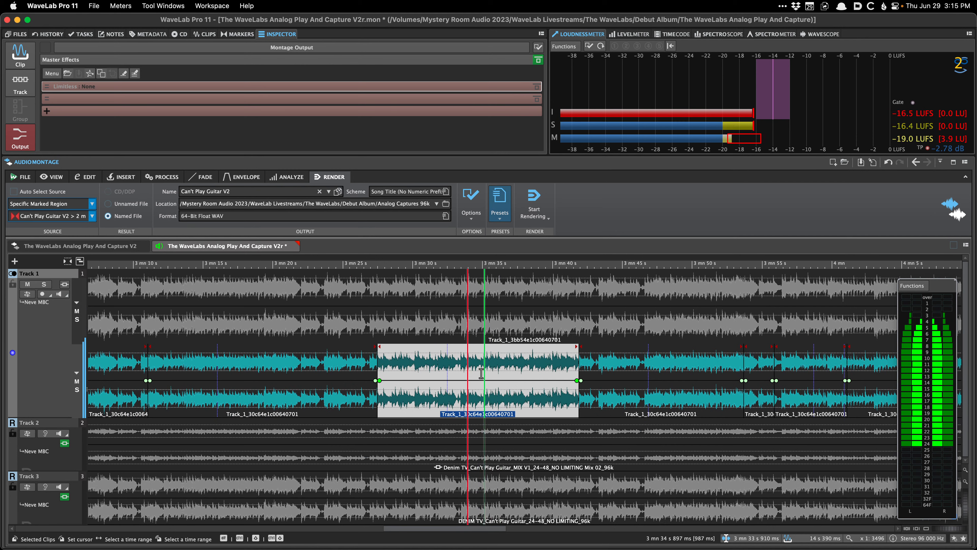
left_click_drag(480, 378, 480, 383)
key("space")
scroll(409, 358, "down", 6)
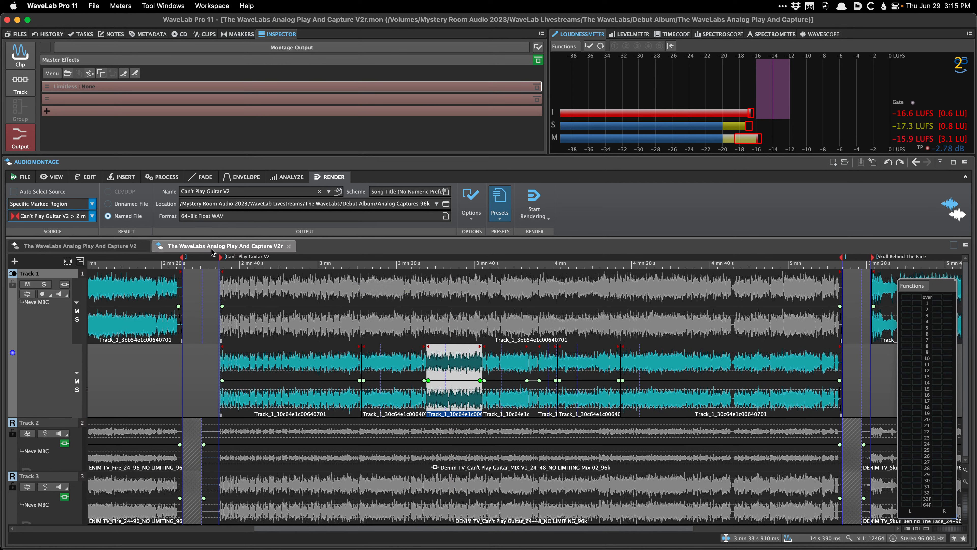
- Render the marked region Can't Play Guitar V2 and accept overwriting the existing WAV in Analog Captures 96k
key("cmd+z")
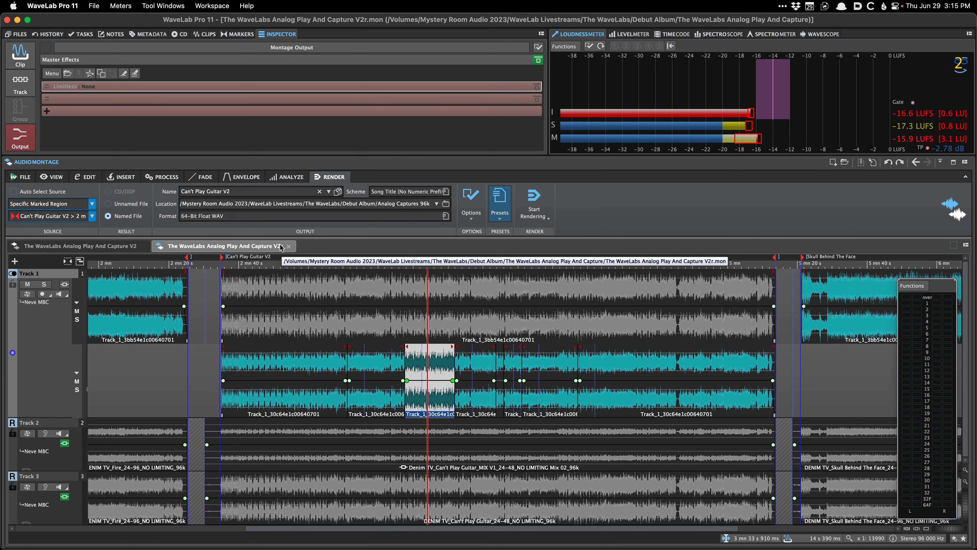
key("cmd+r")
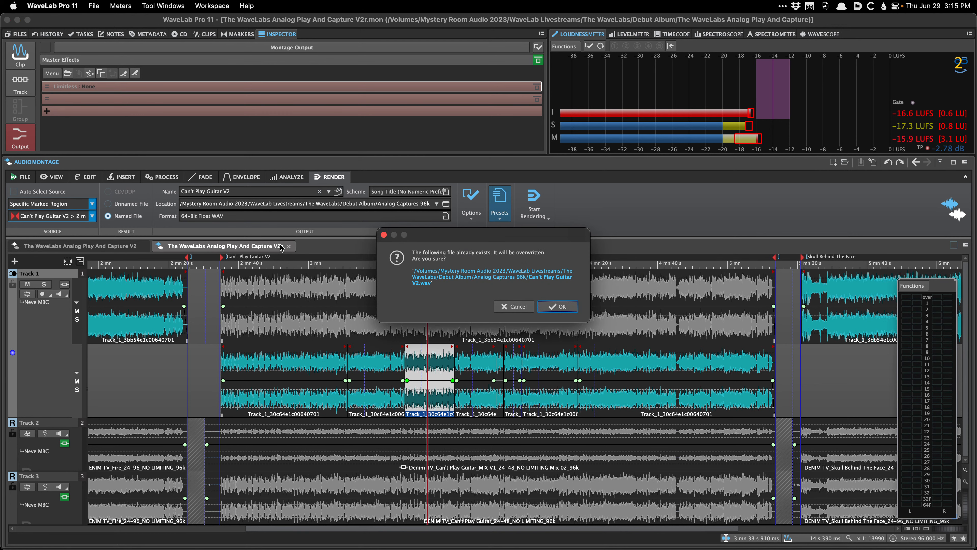
key("Return")
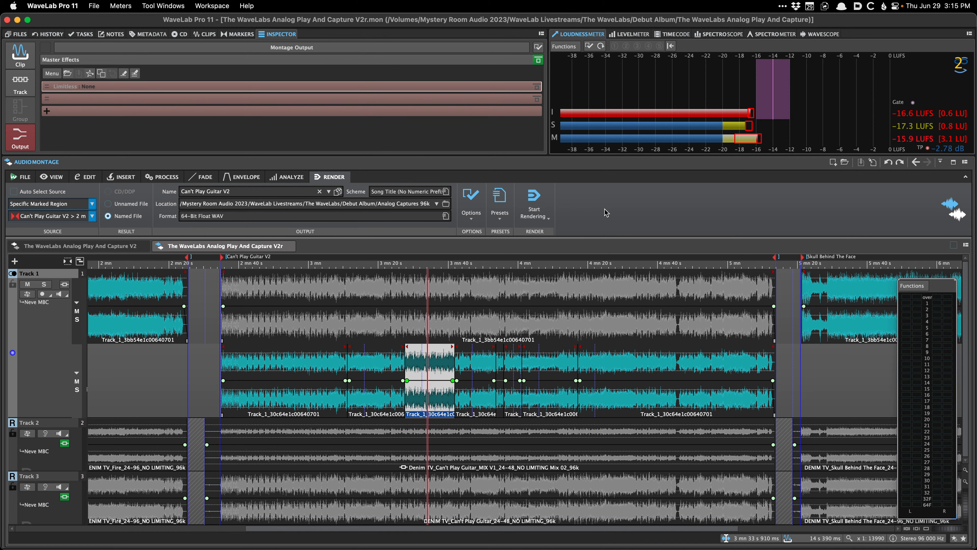
- Switch to Path Finder and open the Analog Captures 96k folder inside The WaveLabs' Debut Album folder
key("super+Tab")
key("super+Tab")
key("super+Tab")
key("super+Tab")
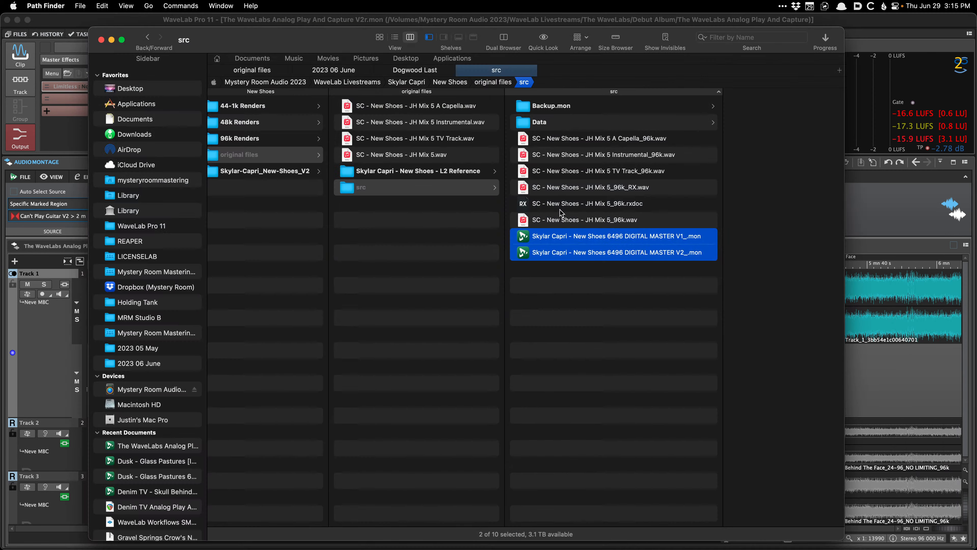
scroll(314, 147, "left", 10)
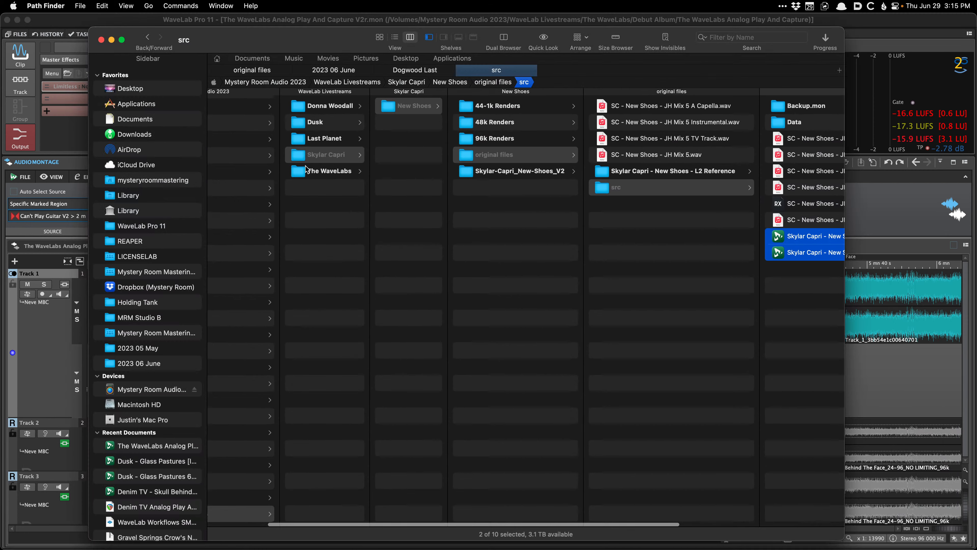
left_click(306, 171)
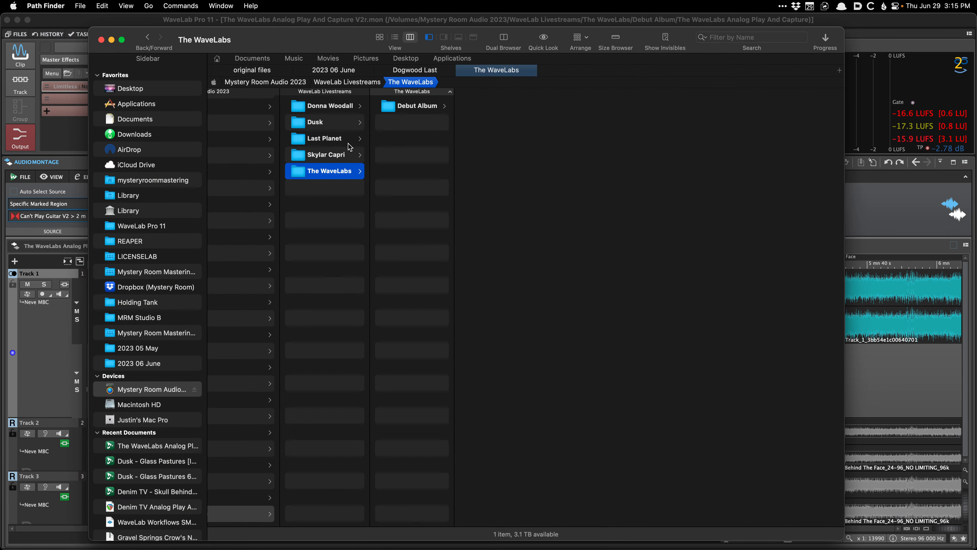
key("Right")
key("Right")
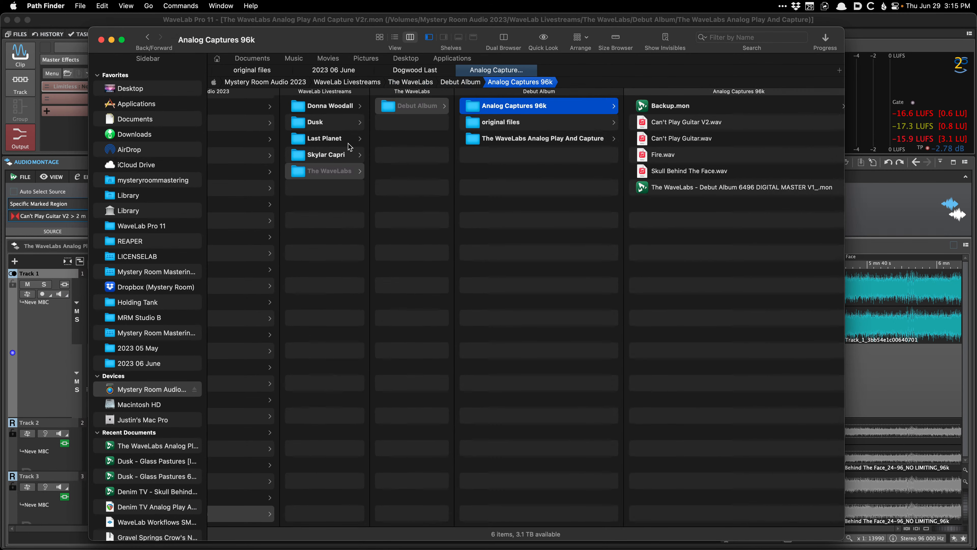
- Look through the original files and The WaveLabs Analog Play And Capture folders and return to Analog Captures 96k
key("Down")
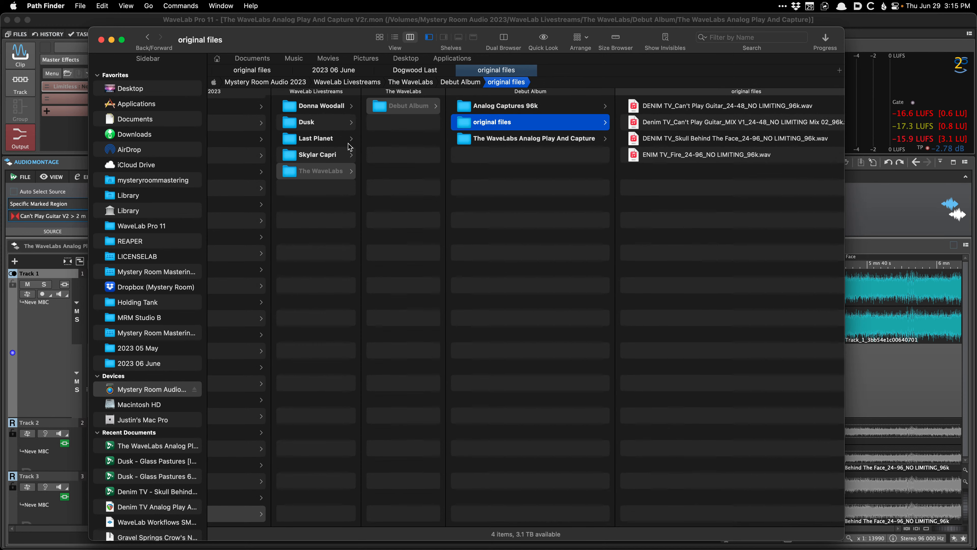
key("Down")
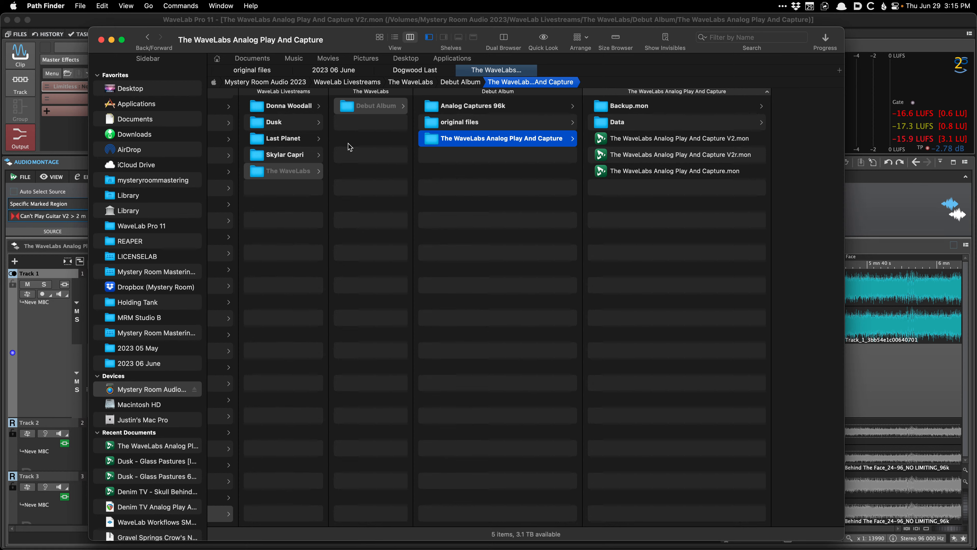
key("Right")
key("Down")
key("Left")
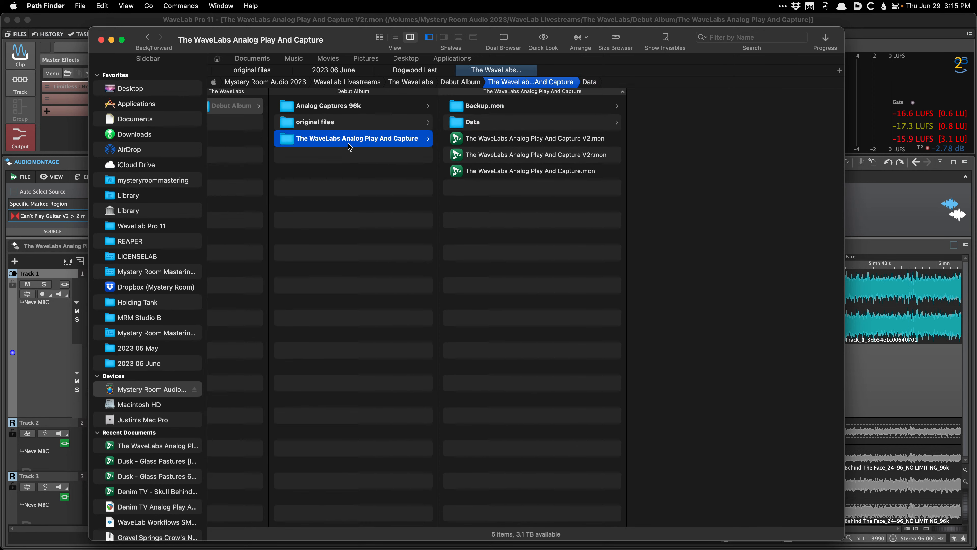
key("Left")
key("Right")
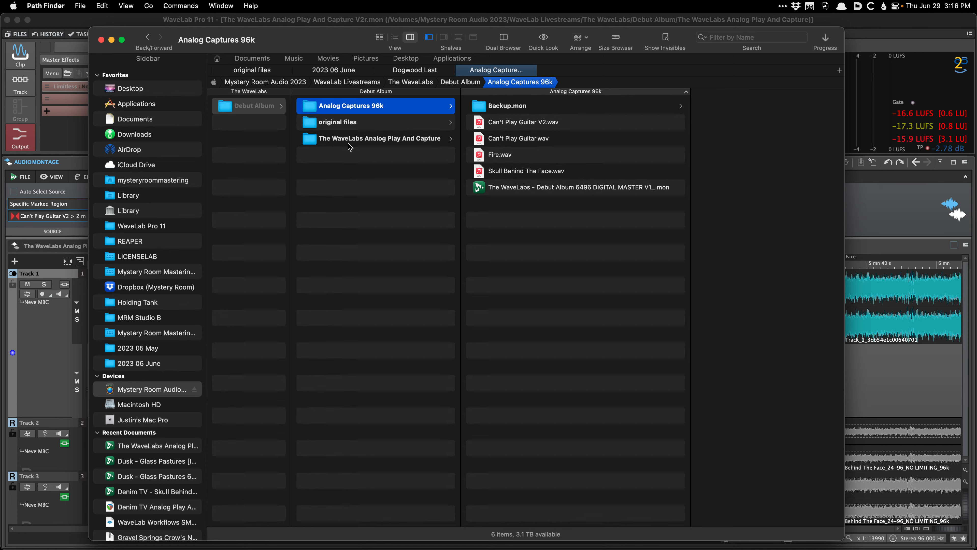
- Open The WaveLabs - Debut Album 6496 DIGITAL MASTER V1_.mon in WaveLab and save it under the same name ending in V2_
double_click(585, 186)
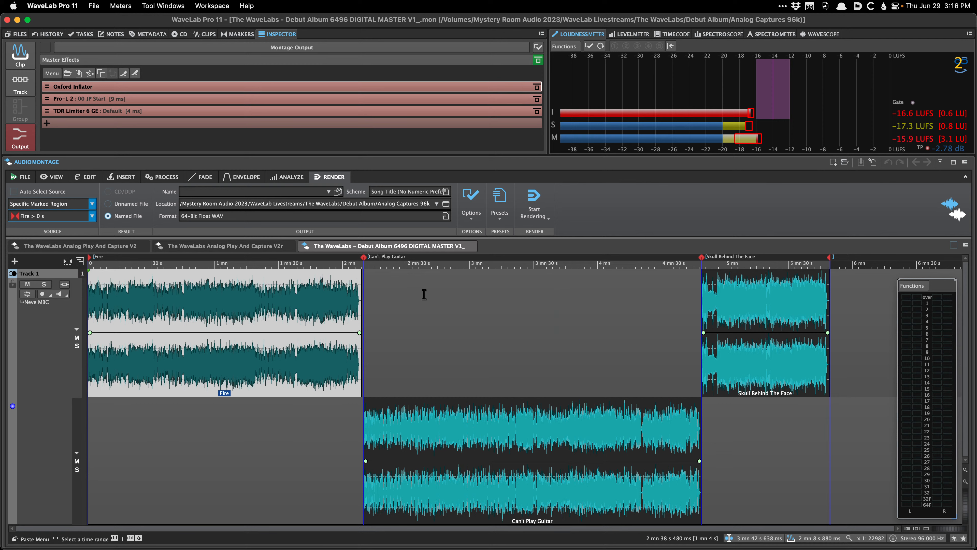
key("super+shift+s")
key("Right")
key("Left")
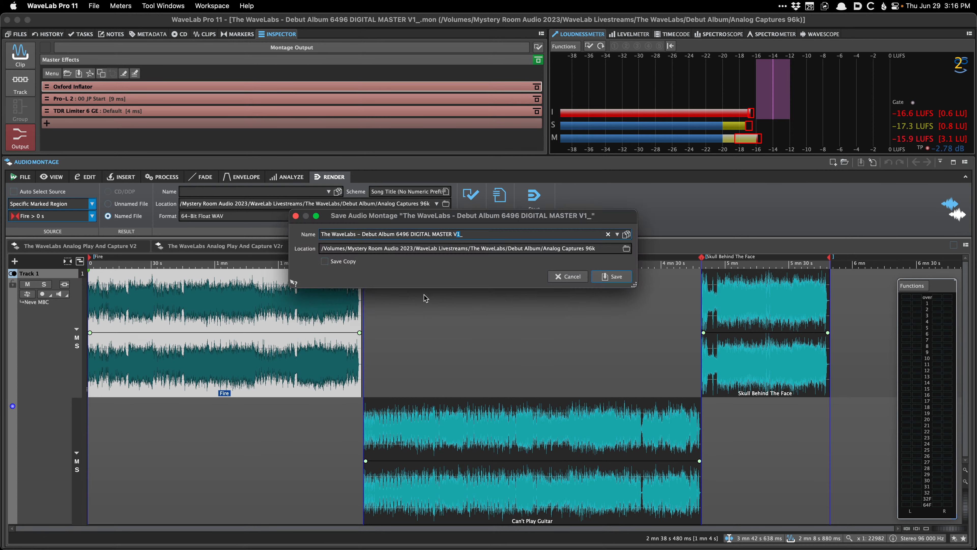
key("BackSpace")
type("2")
key("Return")
- Replace the audio file of the Can't Play Guitar clip with Can't Play Guitar V2.wav
left_click(432, 416)
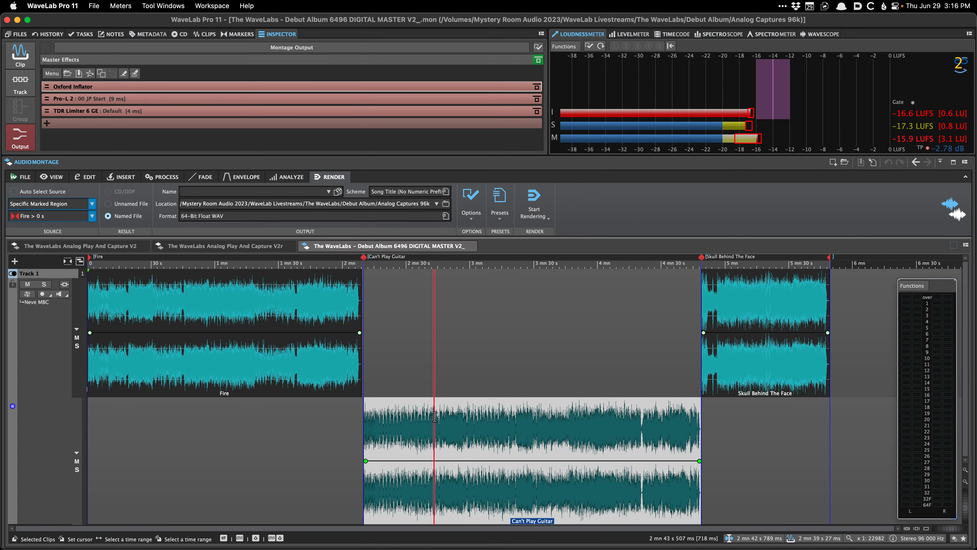
key("super+o")
left_click(622, 302)
right_click(462, 458)
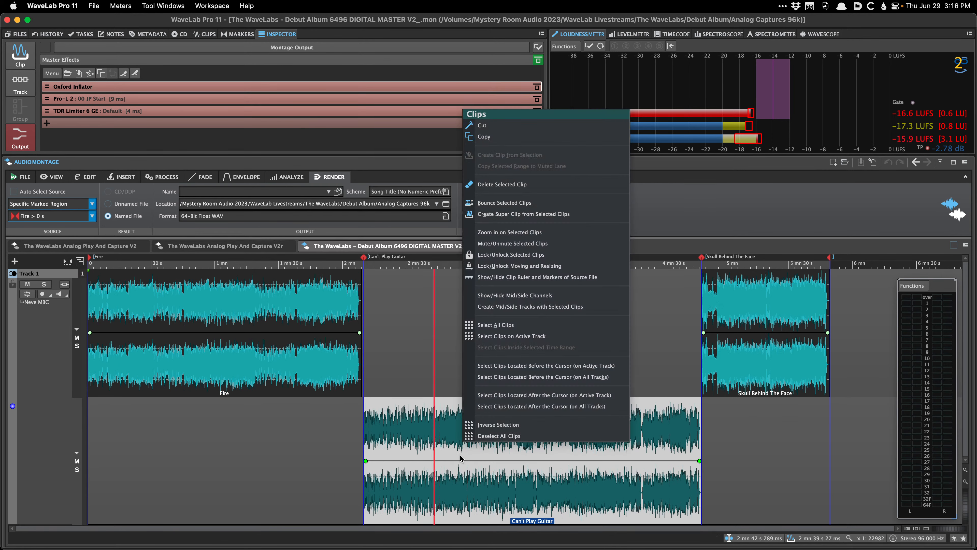
right_click(448, 476)
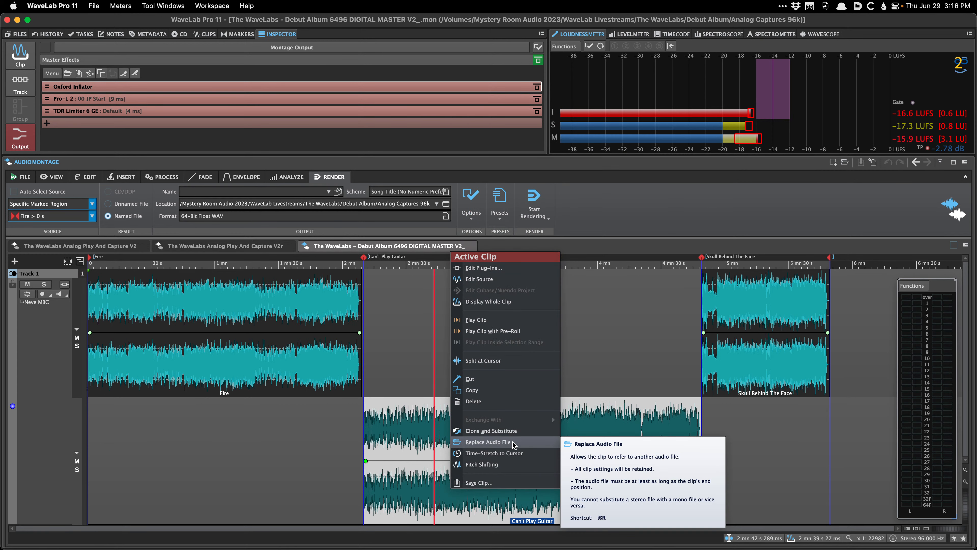
right_click(431, 496)
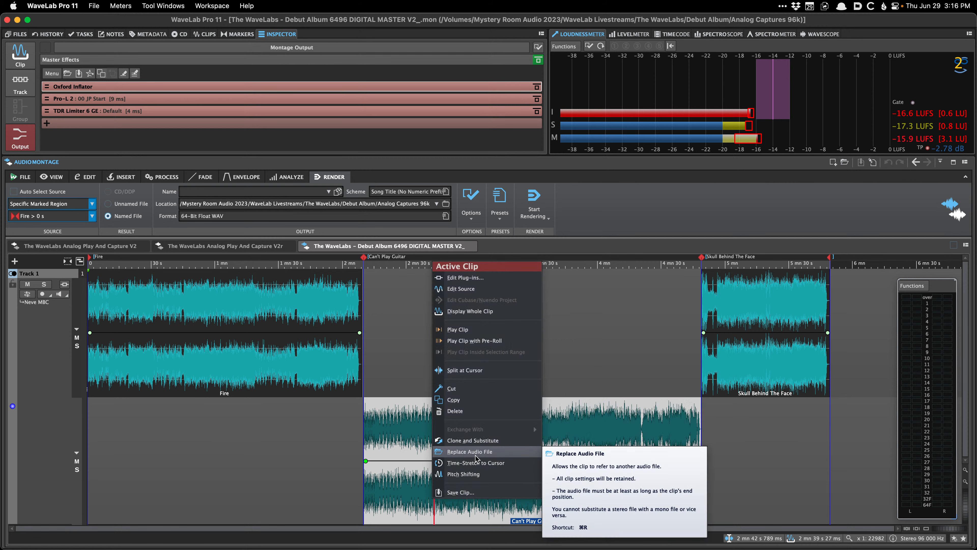
left_click(477, 456)
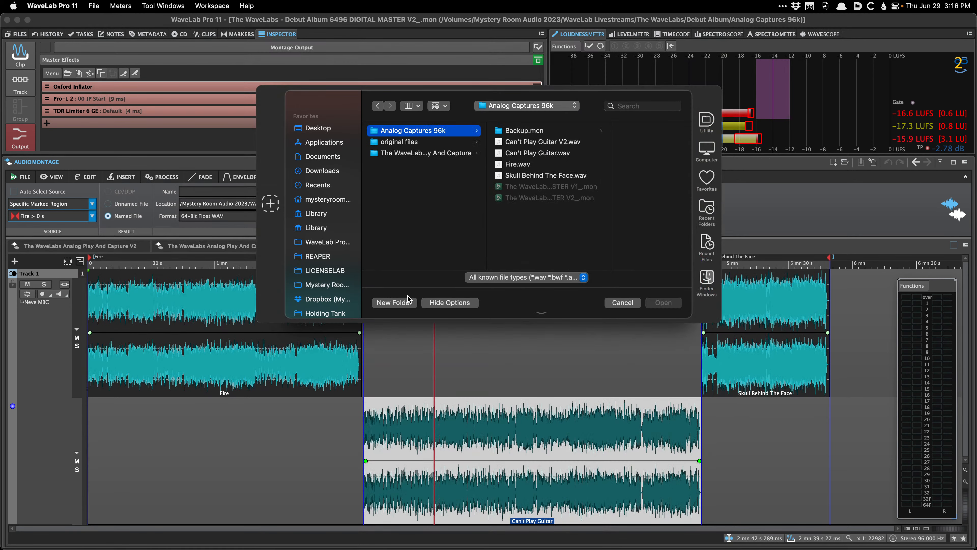
key("Right")
key("Down")
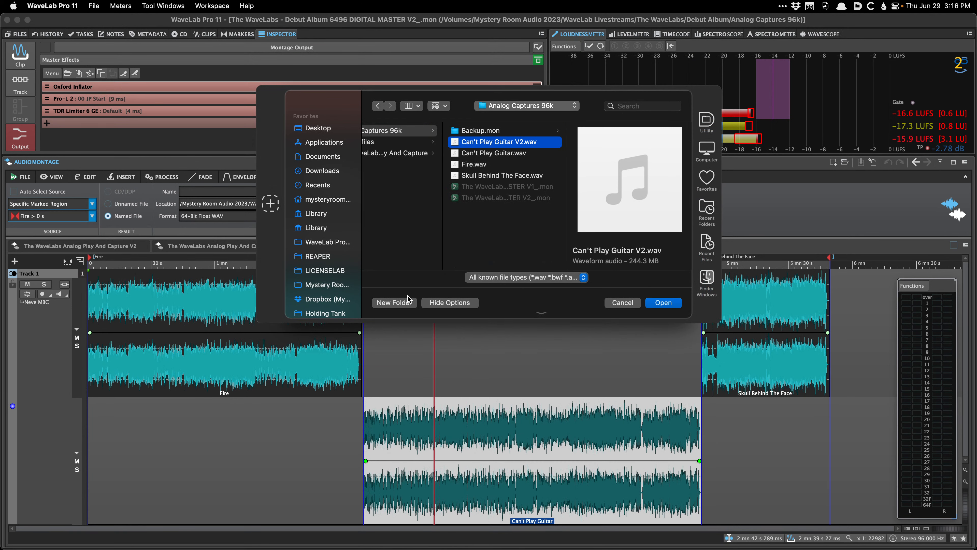
key("Return")
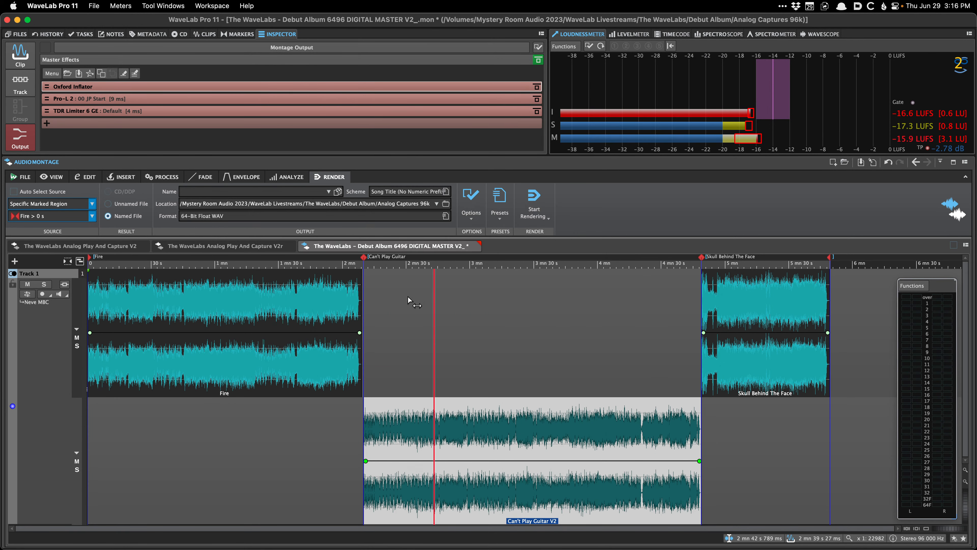
- Undo and redo the audio file replacement to compare the waveforms at the clip's start, ending with the replacement undone
scroll(391, 452, "up", 5)
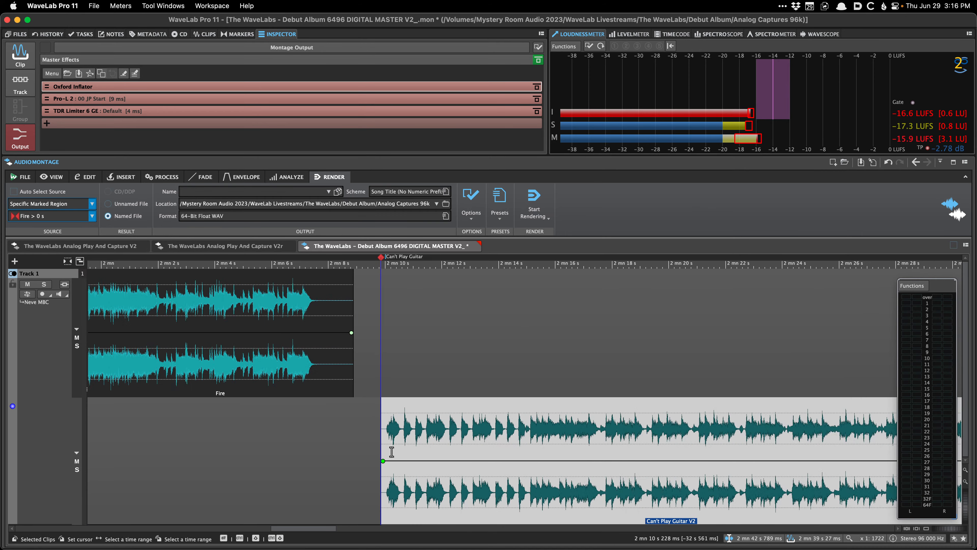
key("super+z")
scroll(392, 451, "up", 2)
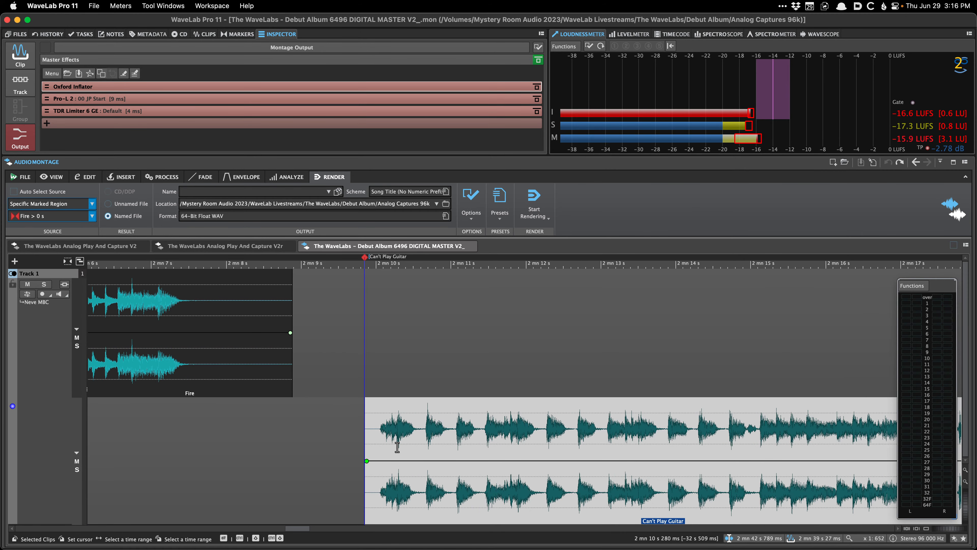
key("super+shift+z")
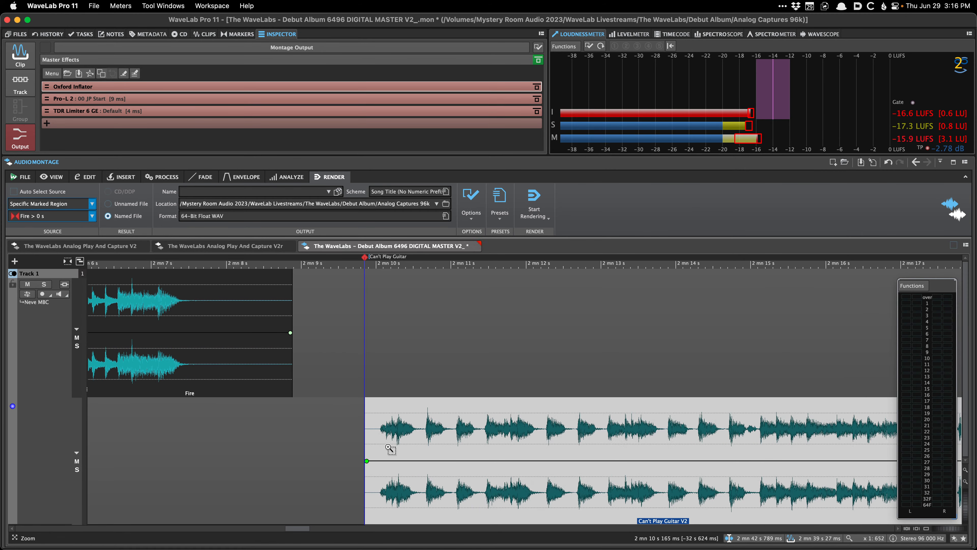
key("super+z")
scroll(372, 446, "up", 2)
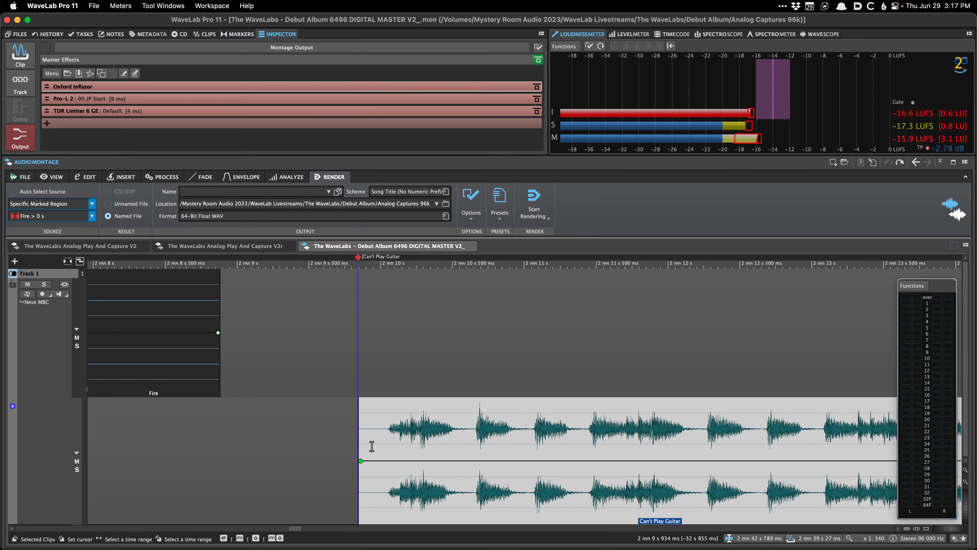
- Replace the Can't Play Guitar clip's audio file with Can't Play Guitar V2.wav again and save the montage
left_click(401, 453)
key("super+o")
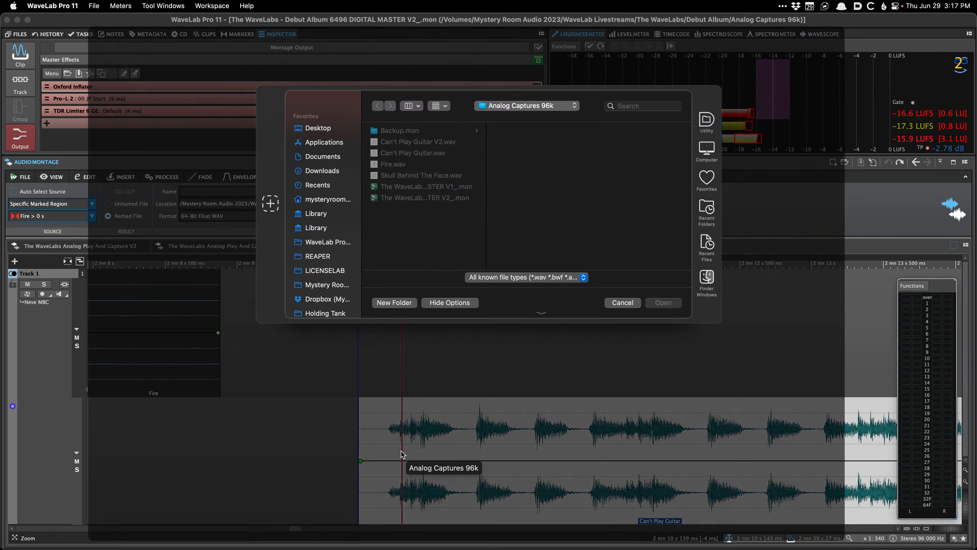
key("Down")
key("Down")
key("Down")
key("Up")
key("Return")
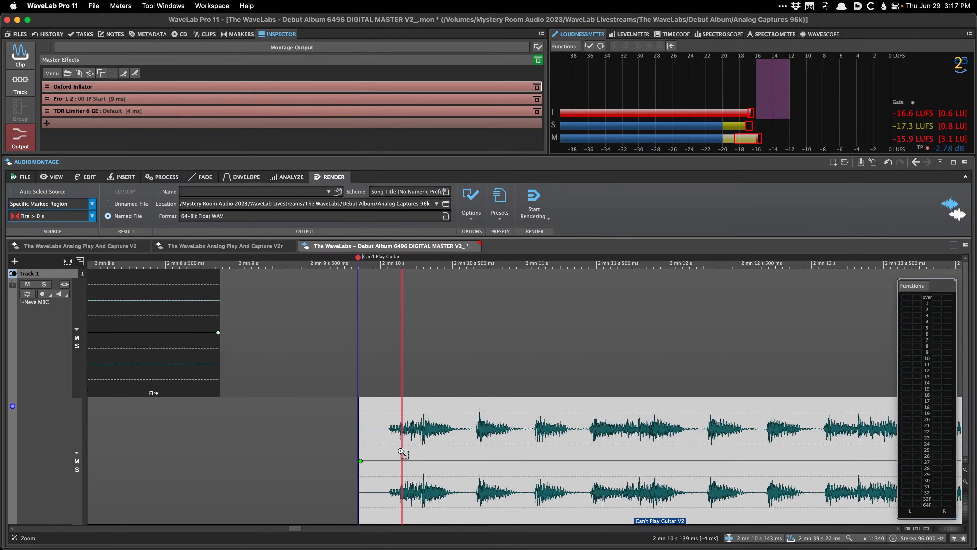
key("super+s")
- Insert FabFilter Pro-Q 3 as a clip effect on the Can't Play Guitar V2 clip and close its window
scroll(403, 452, "down", 10)
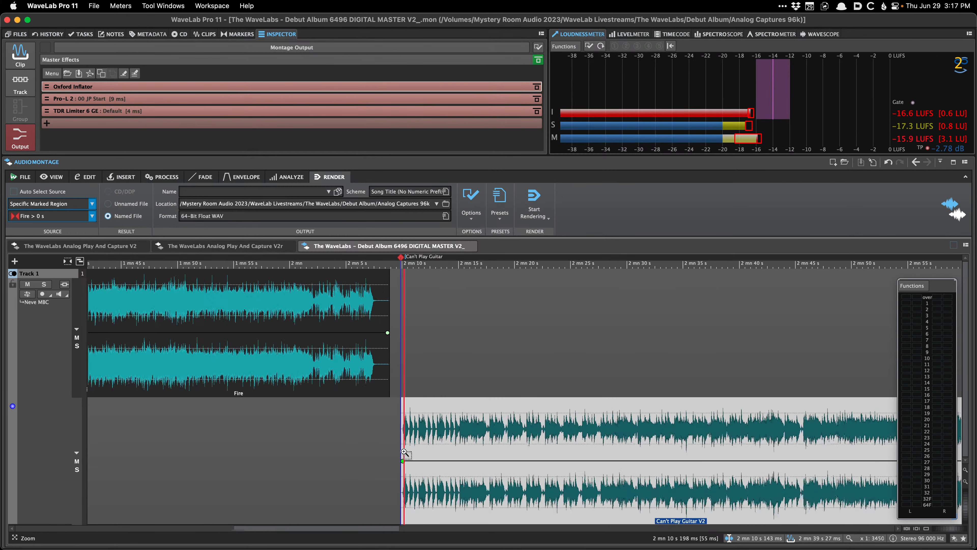
scroll(404, 453, "down", 10)
left_click(417, 440)
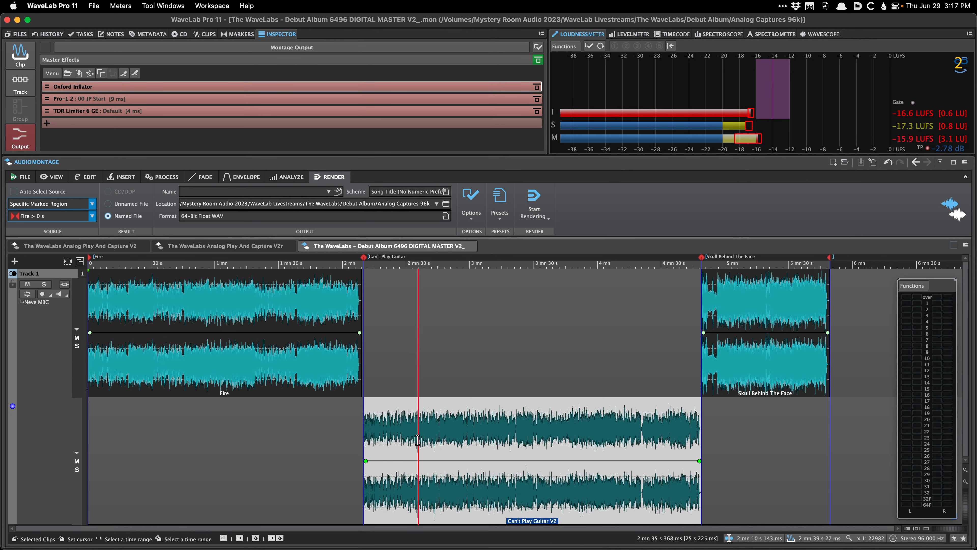
left_click(163, 87)
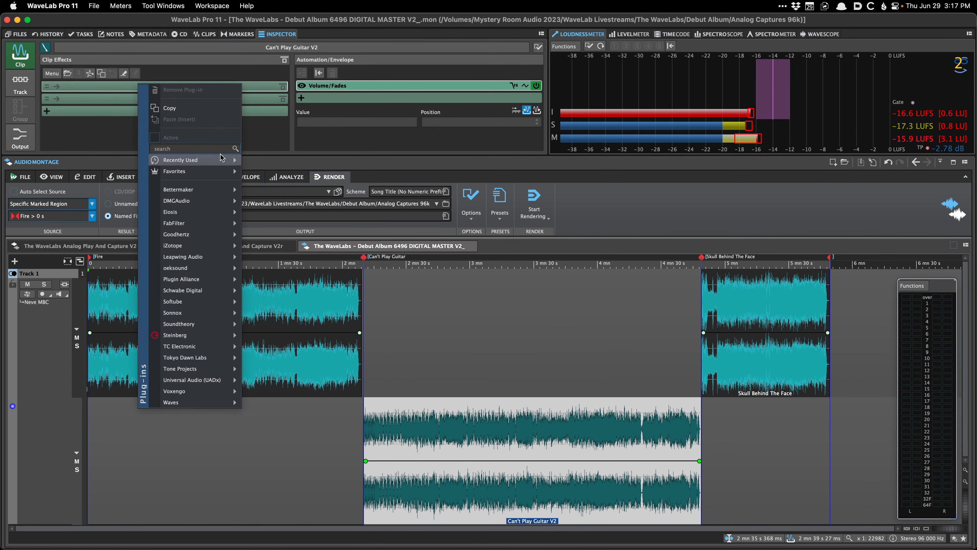
mouse_move(225, 159)
left_click(269, 160)
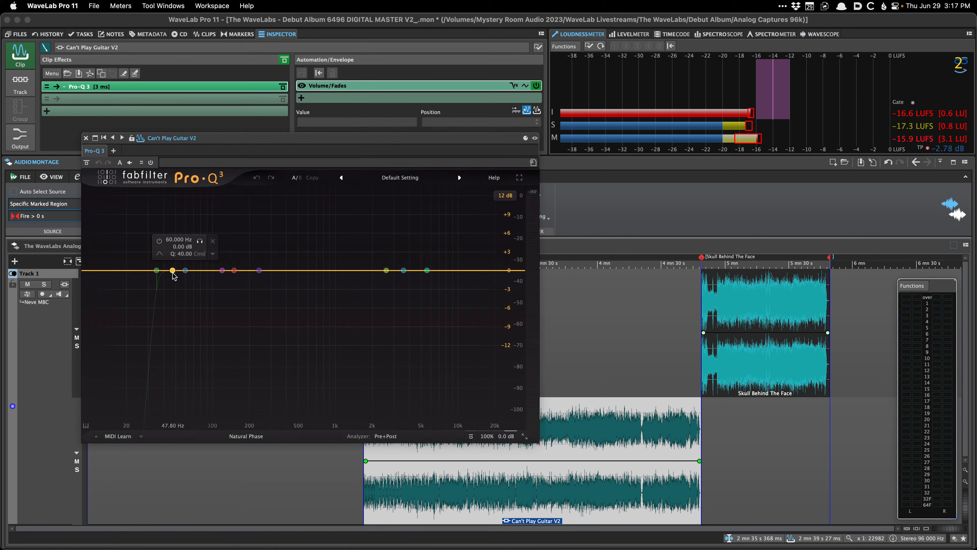
left_click(86, 138)
- Insert Pro-Q 3 as a clip effect on the Fire clip and add a bell boost of about 1.46 dB near 46 Hz
left_click(20, 55)
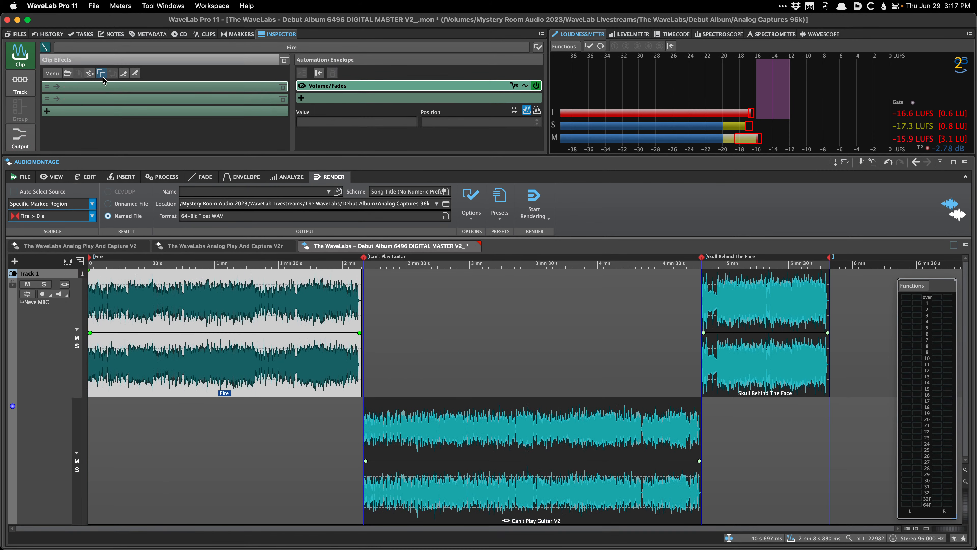
left_click(102, 86)
mouse_move(160, 159)
left_click(200, 161)
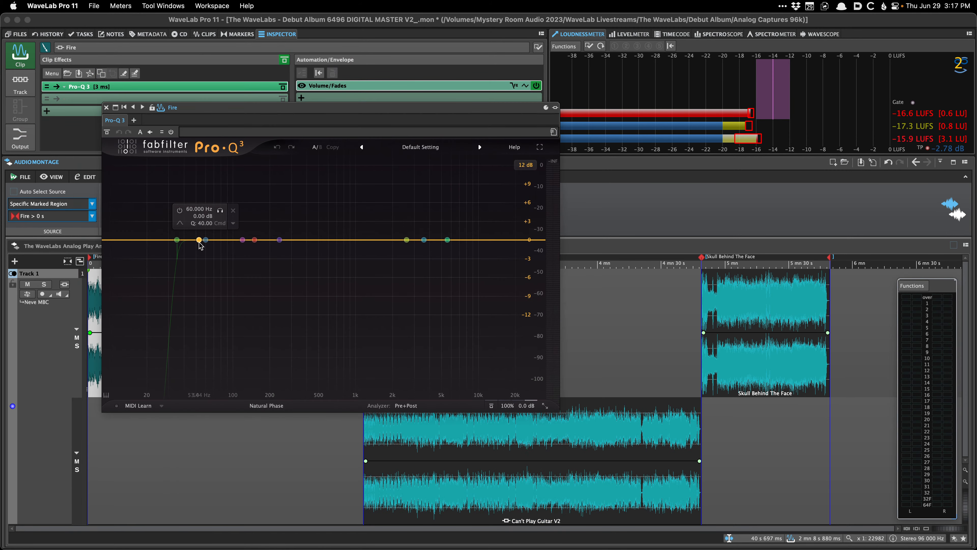
left_click_drag(192, 240, 193, 235)
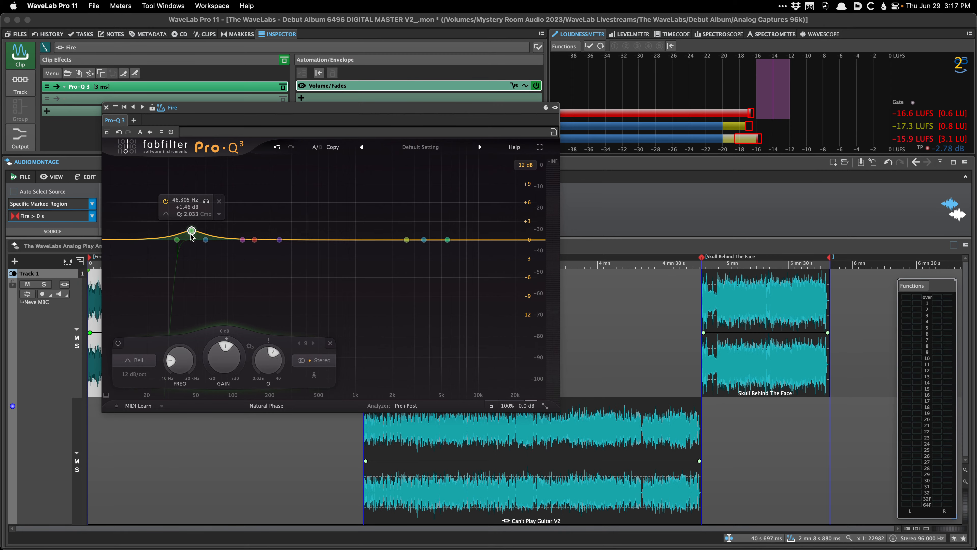
- Close the Fire clip's Pro-Q 3 window and look through the recent audio montages without opening one
left_click(106, 107)
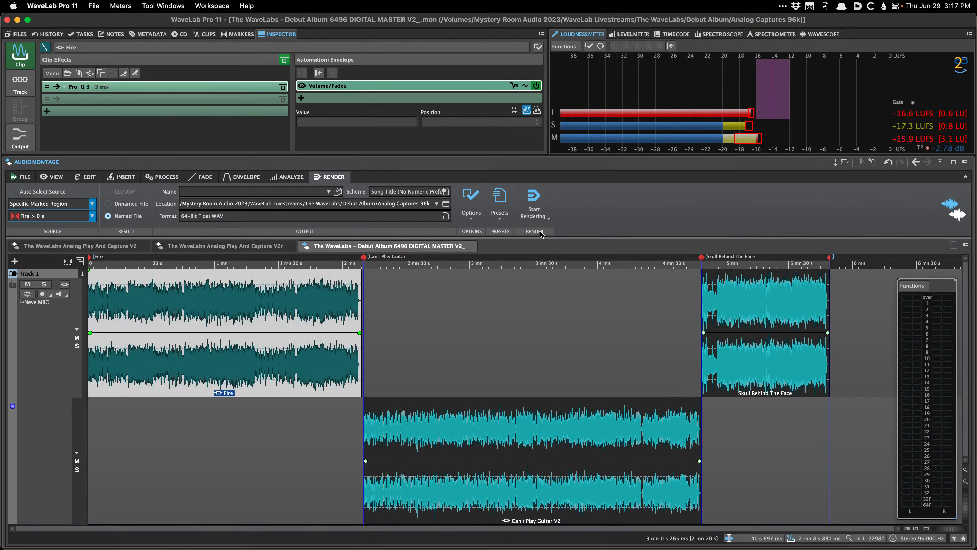
right_click(616, 208)
mouse_move(623, 227)
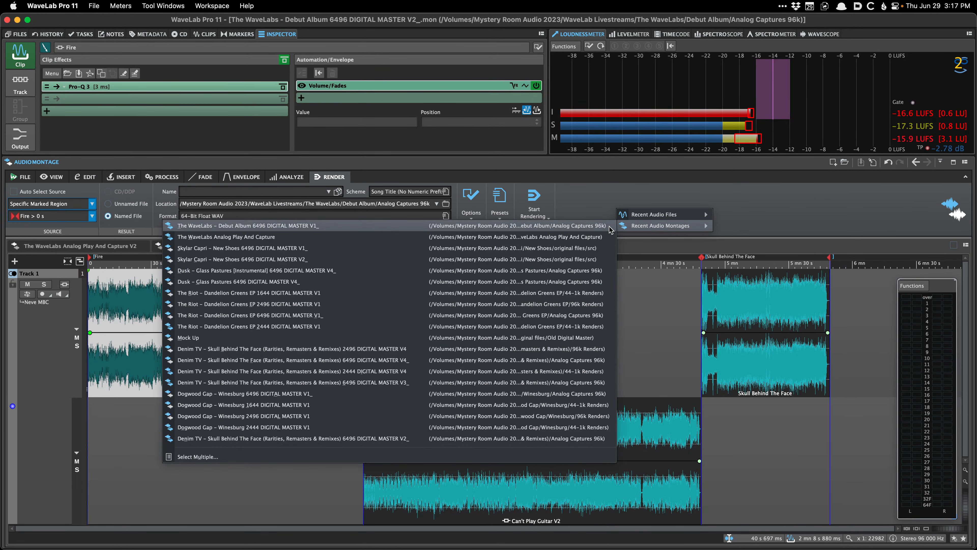
left_click(598, 200)
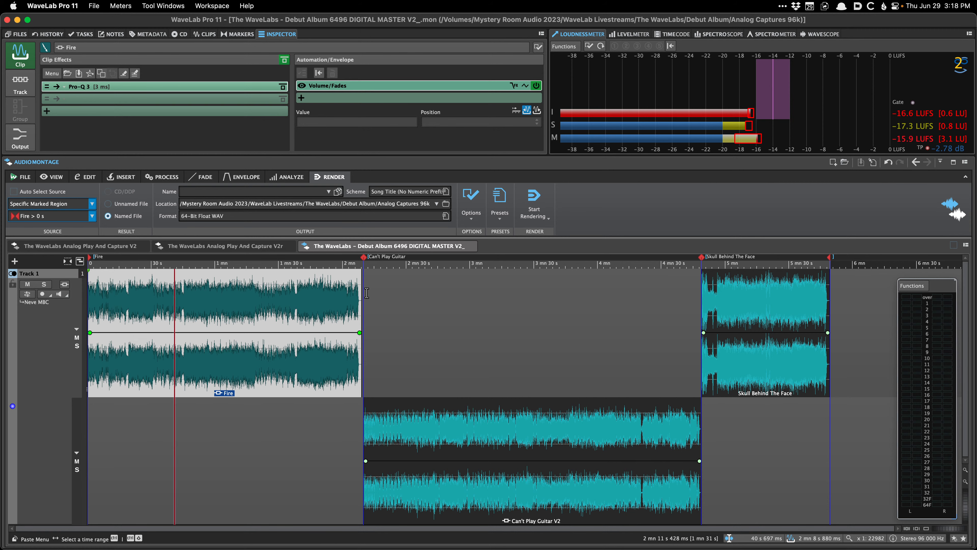
- Switch to Path Finder, preview the DIGITAL MASTER V2_.mon file in the Analog Captures 96k folder, and return to WaveLab
key("super+Tab")
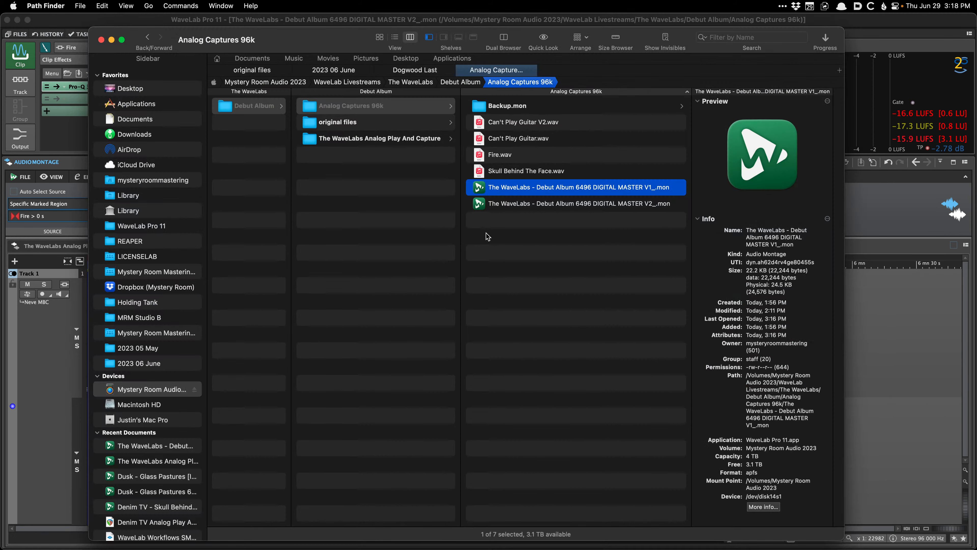
key("Down")
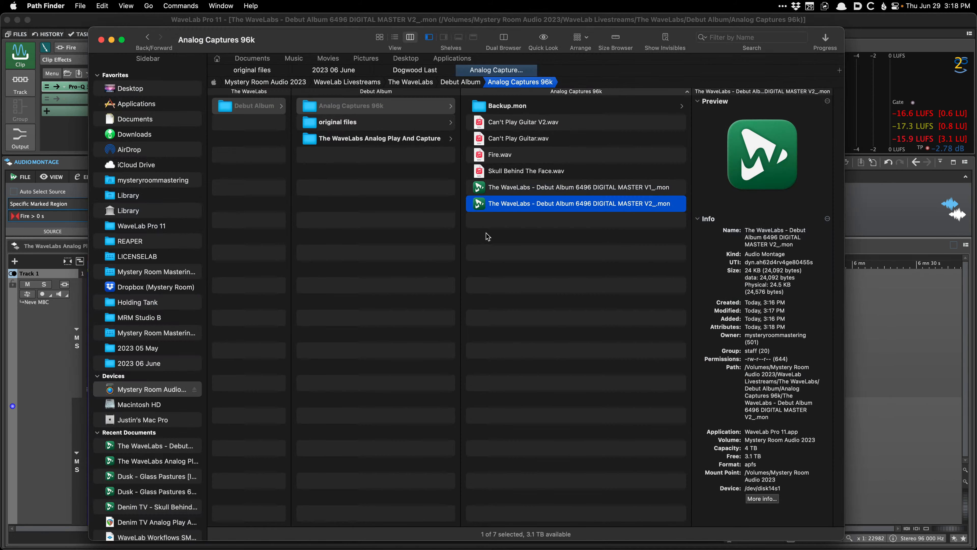
key("space")
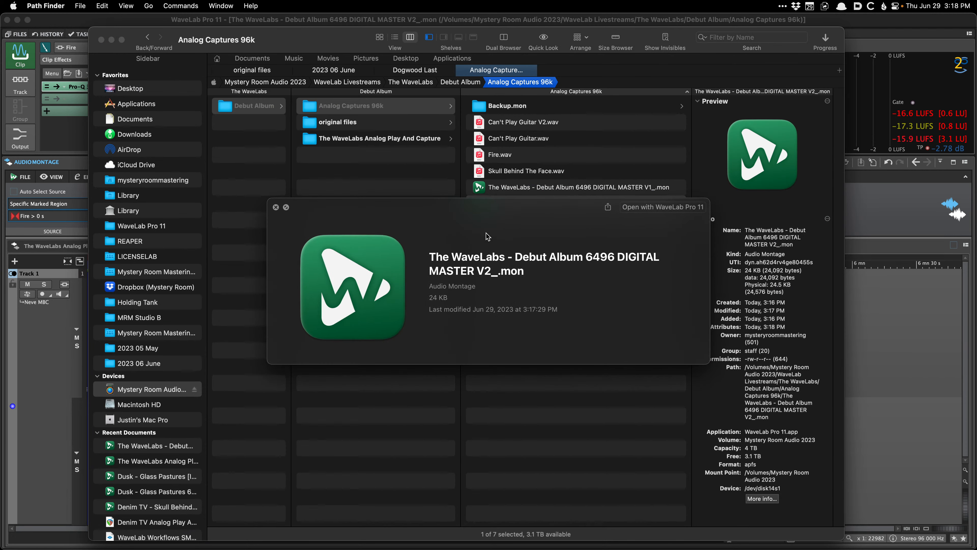
key("space")
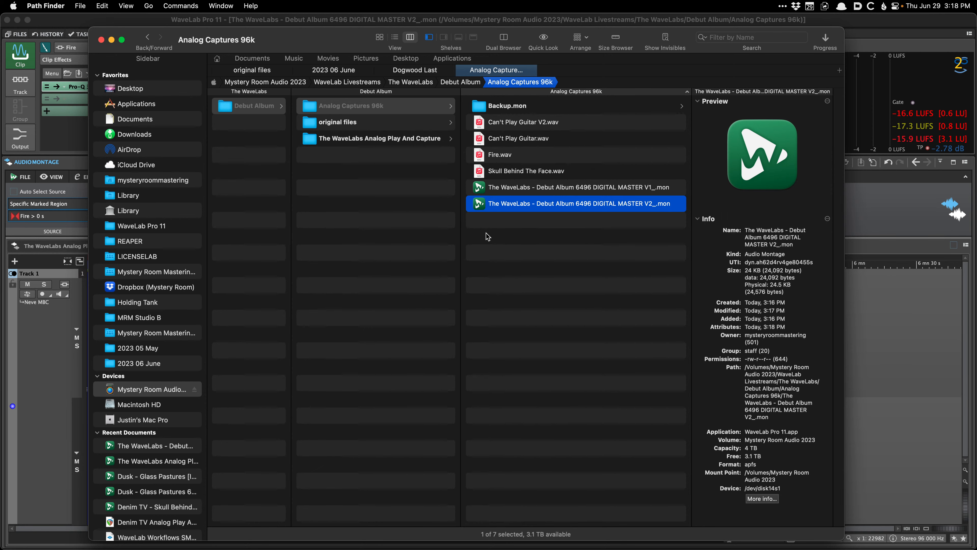
key("super+Tab")
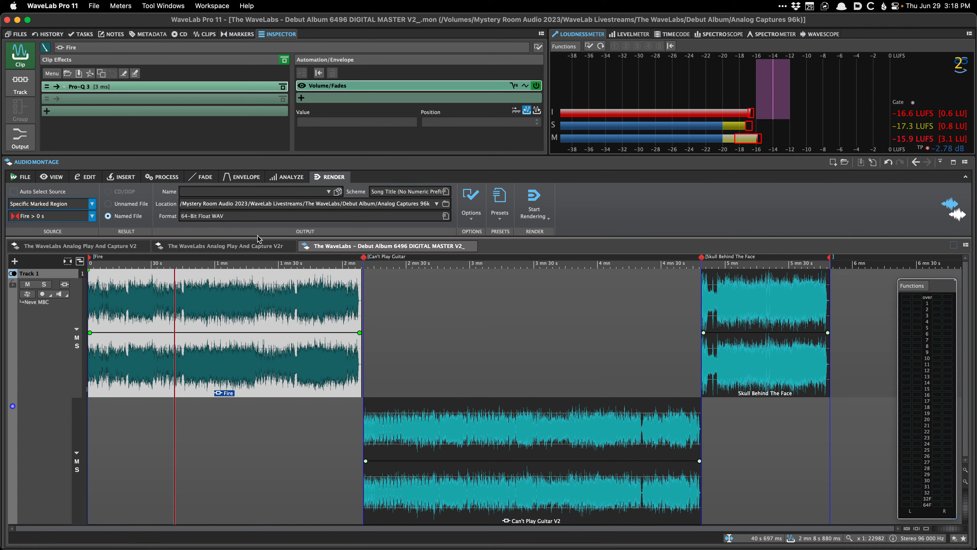
- View the Analog Play And Capture V2r montage and open the recent montage The WaveLabs - Debut Album 6496 DIGITAL MASTER V1_
left_click(233, 245)
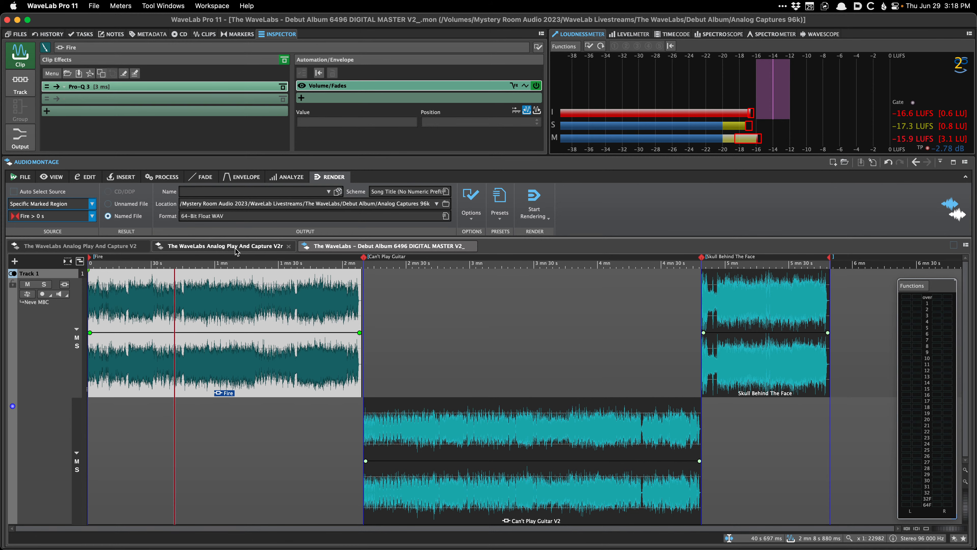
scroll(243, 293, "left", 10)
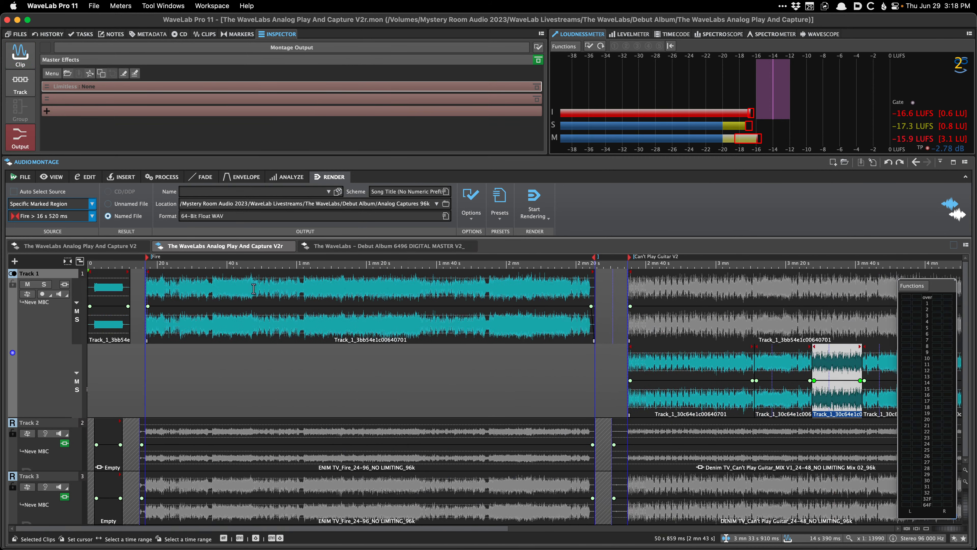
right_click(572, 199)
mouse_move(600, 216)
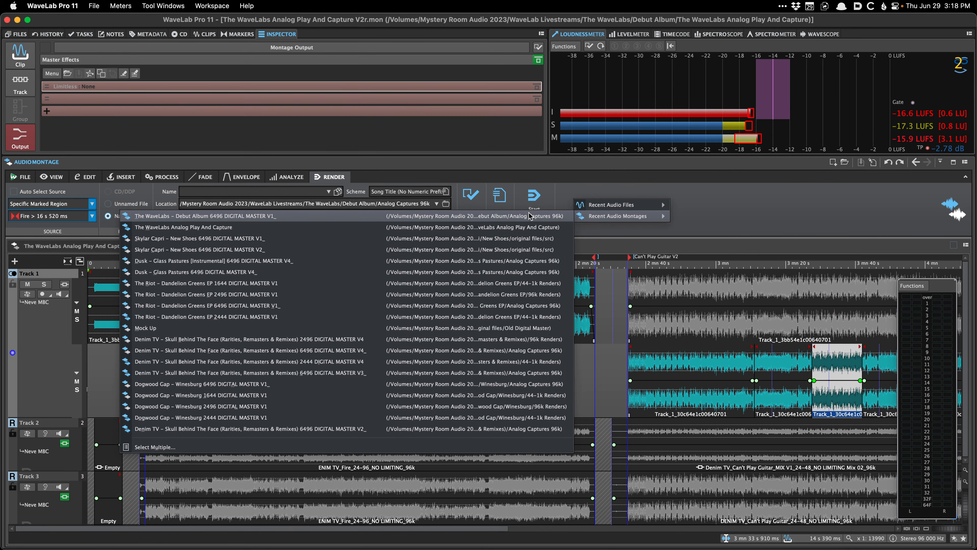
left_click(530, 216)
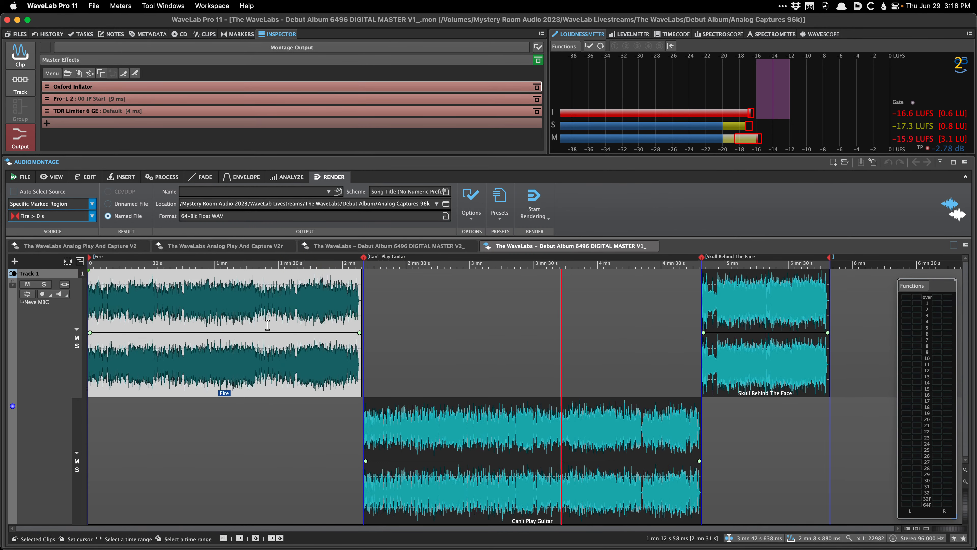
- Examine the Fire clip in DIGITAL MASTER V1_ and open the original recent montage The WaveLabs Analog Play And Capture
scroll(369, 323, "up", 10)
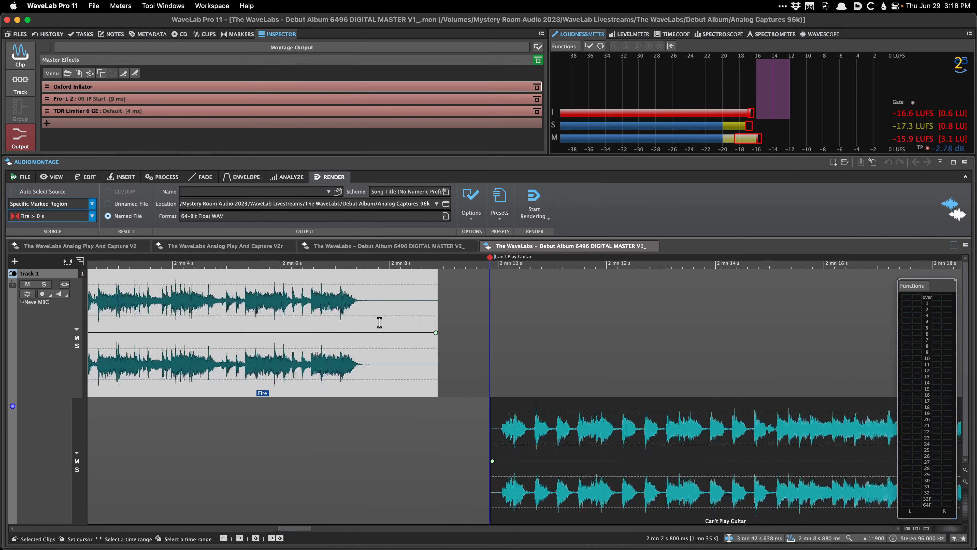
scroll(404, 323, "left", 15)
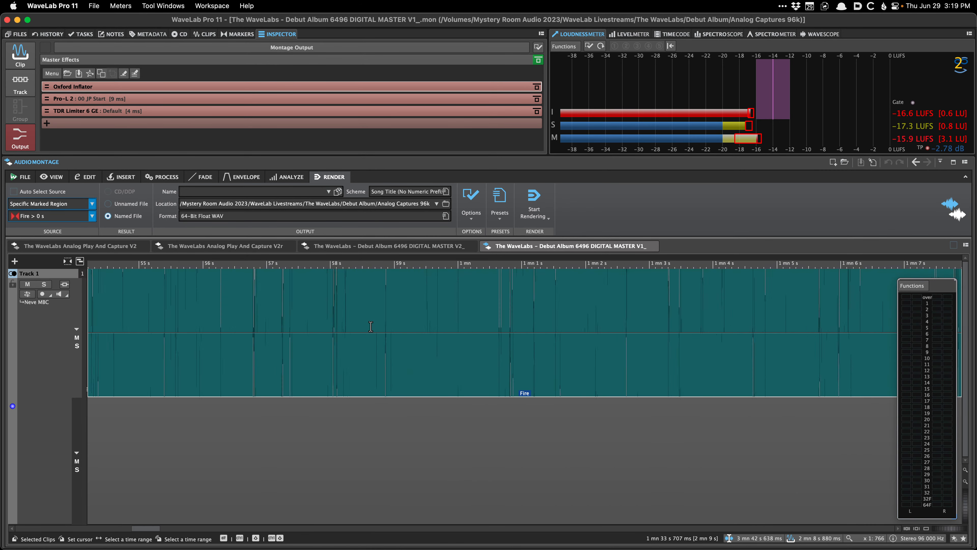
scroll(446, 304, "down", 3)
right_click(639, 211)
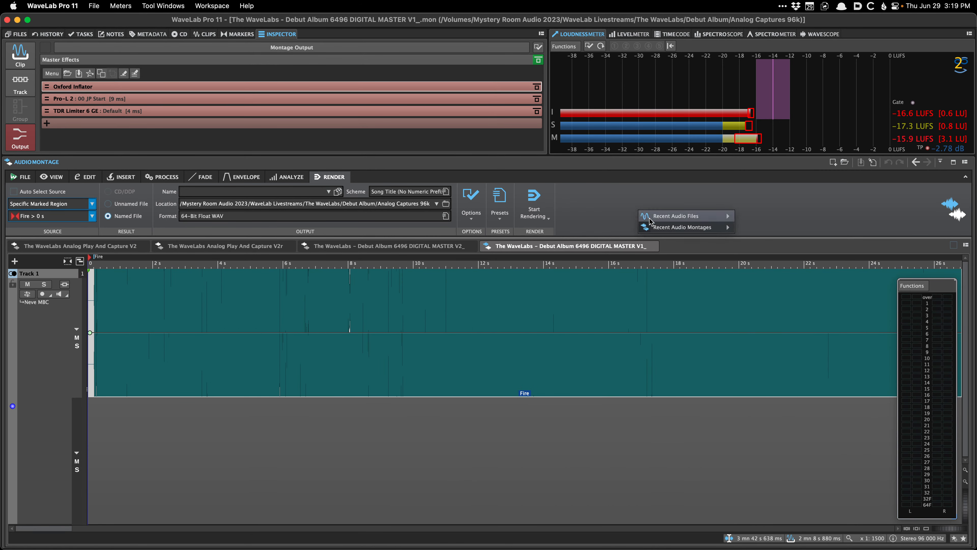
mouse_move(681, 227)
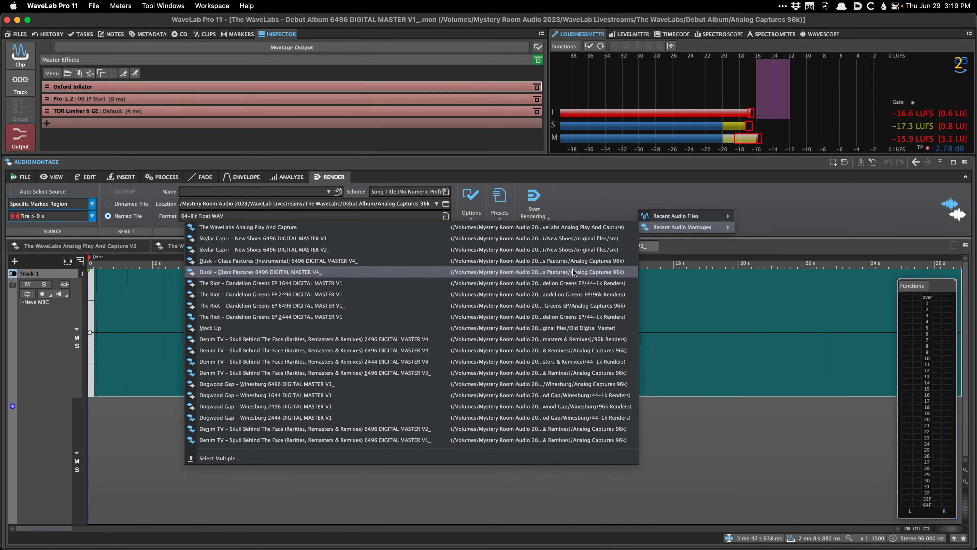
left_click(573, 231)
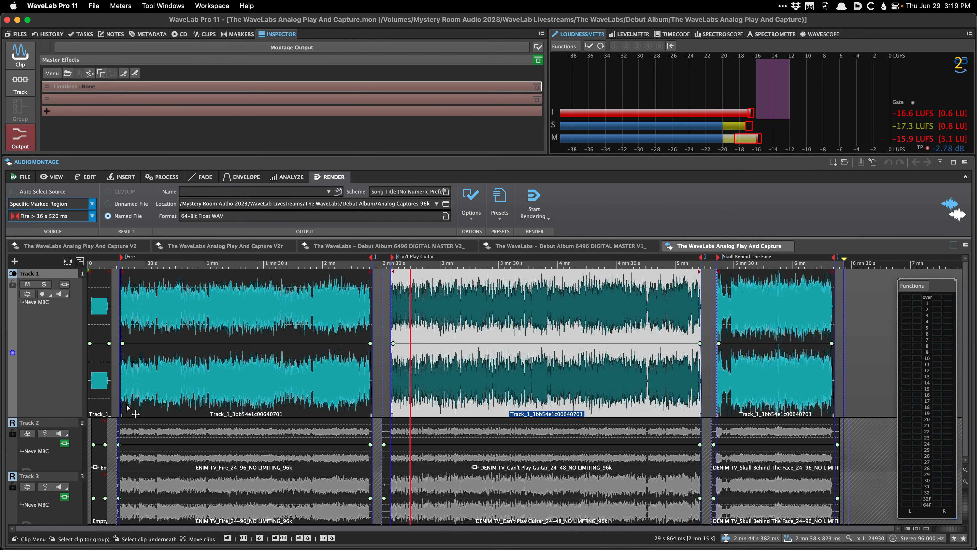
- Extend the end of the captured test tone clip on Track 1 slightly into the gap before Fire
scroll(97, 321, "up", 10)
scroll(262, 335, "down", 4)
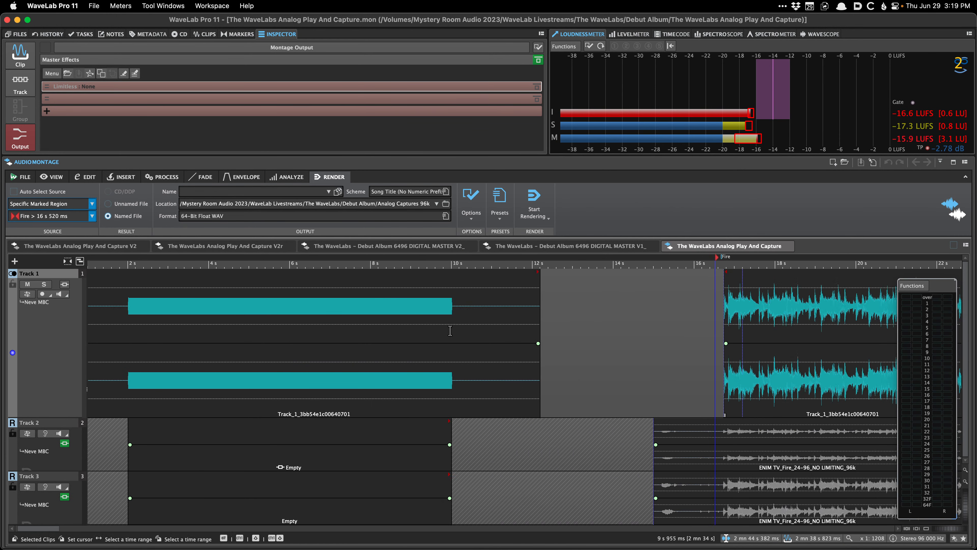
left_click_drag(539, 329, 549, 331)
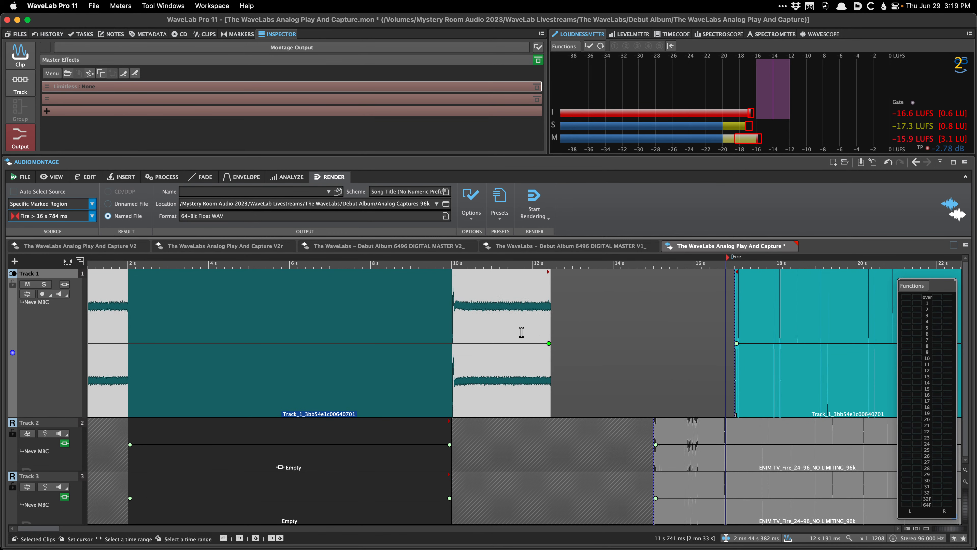
- Play the noise tail after the captured test tone while checking it on the level meter, and save the montage
left_click(502, 328)
key("space")
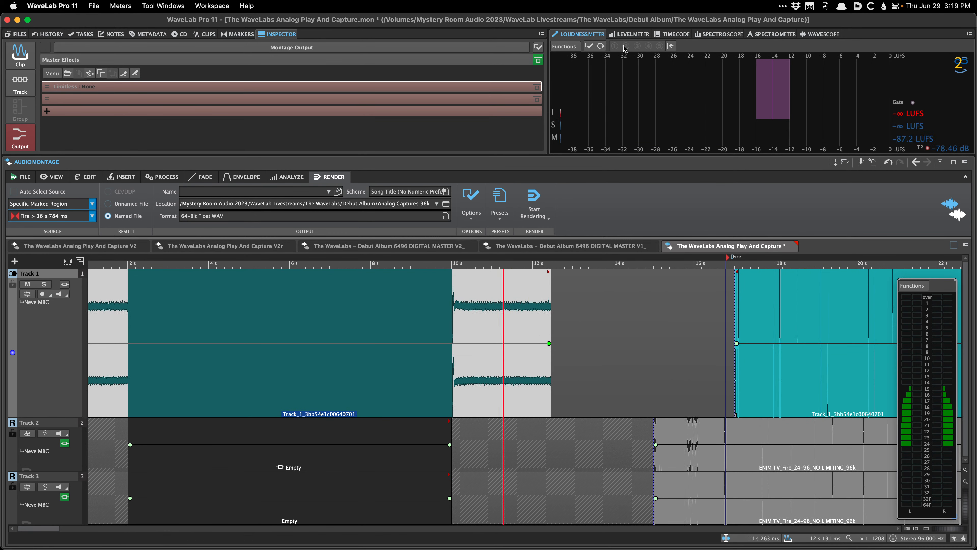
left_click(628, 34)
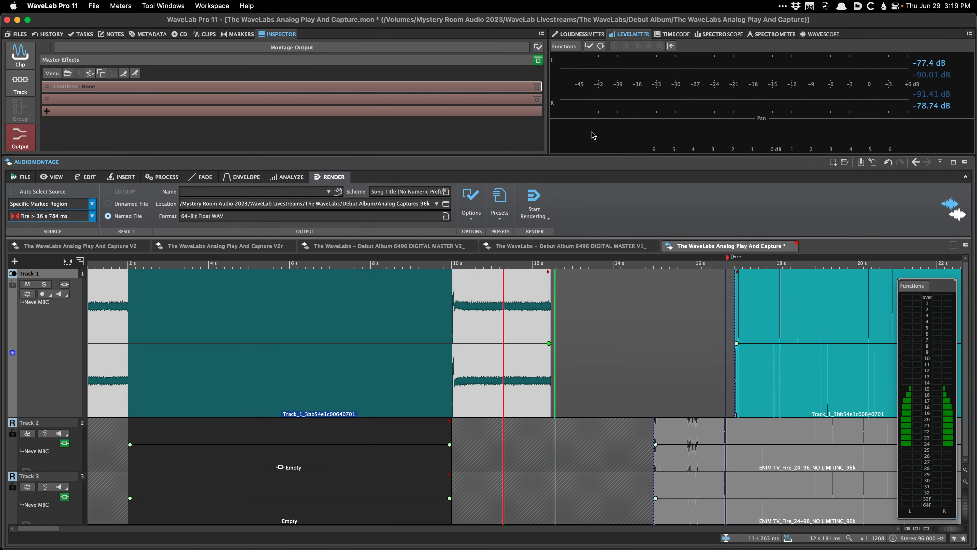
left_click(503, 292)
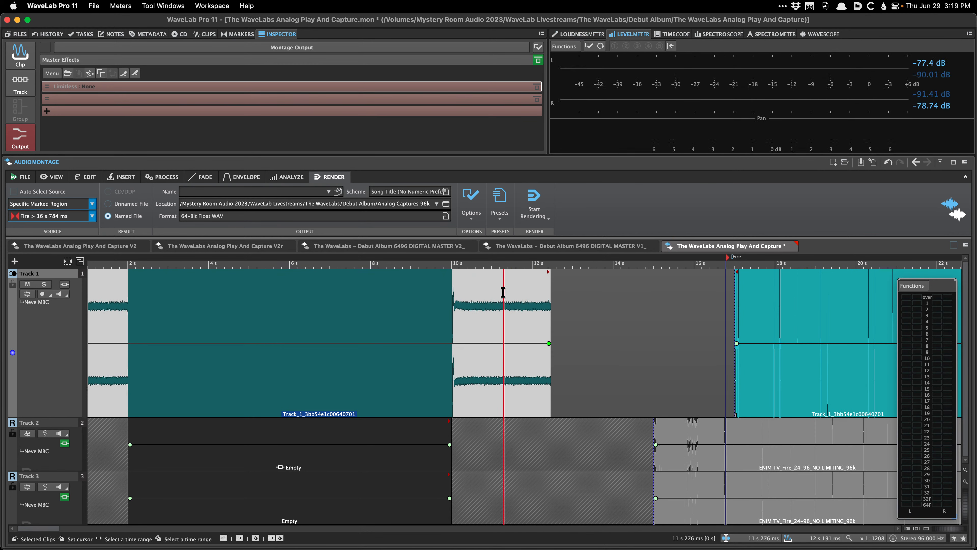
key("space")
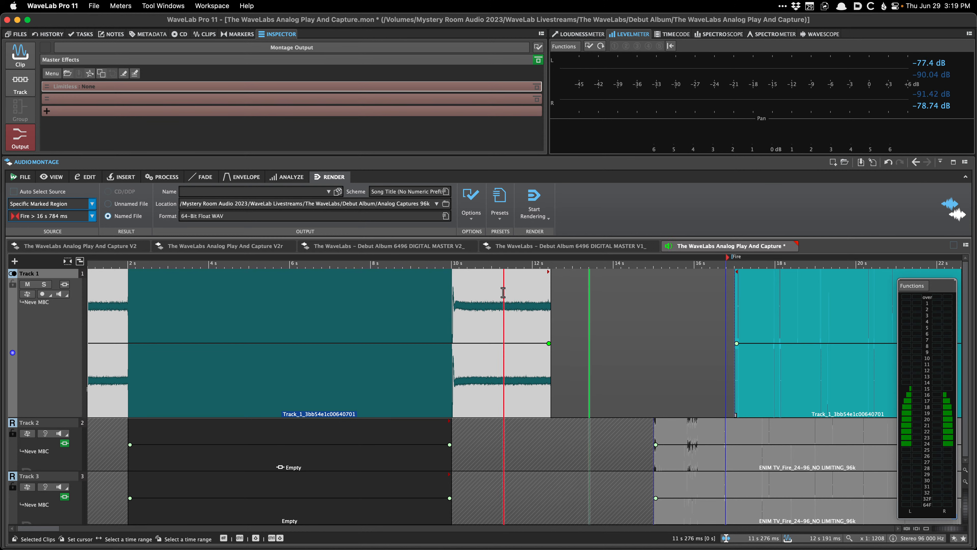
key("space")
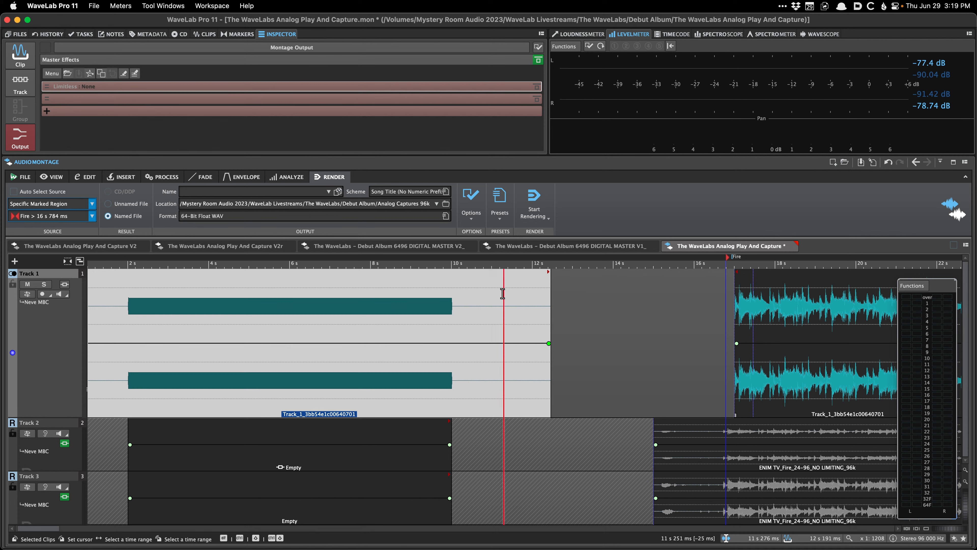
key("space")
key("space")
scroll(488, 311, "left", 3)
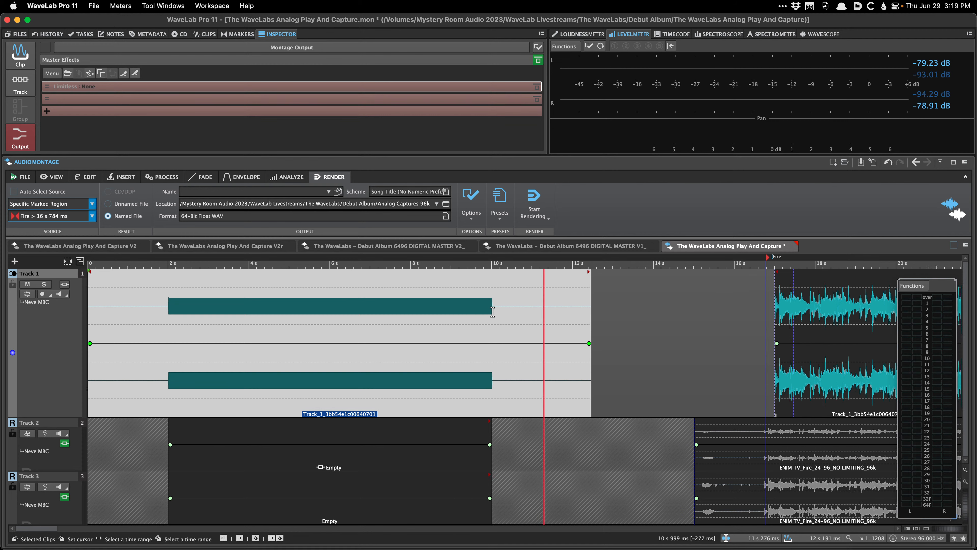
key("super+s")
- Examine the start of the captured Fire clip against its marker and source tracks, and the gap before Can't Play Guitar
scroll(549, 323, "up", 2)
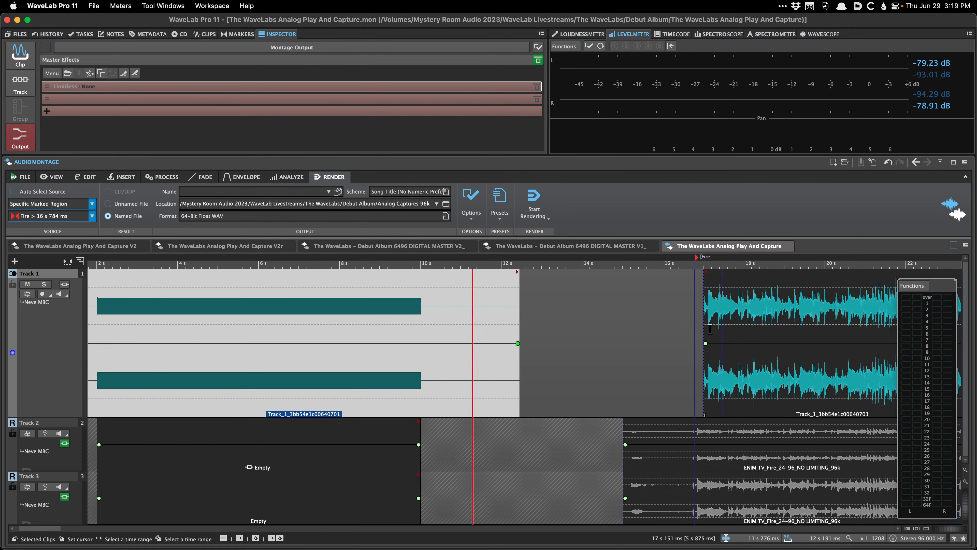
scroll(700, 330, "up", 4)
scroll(699, 330, "up", 5)
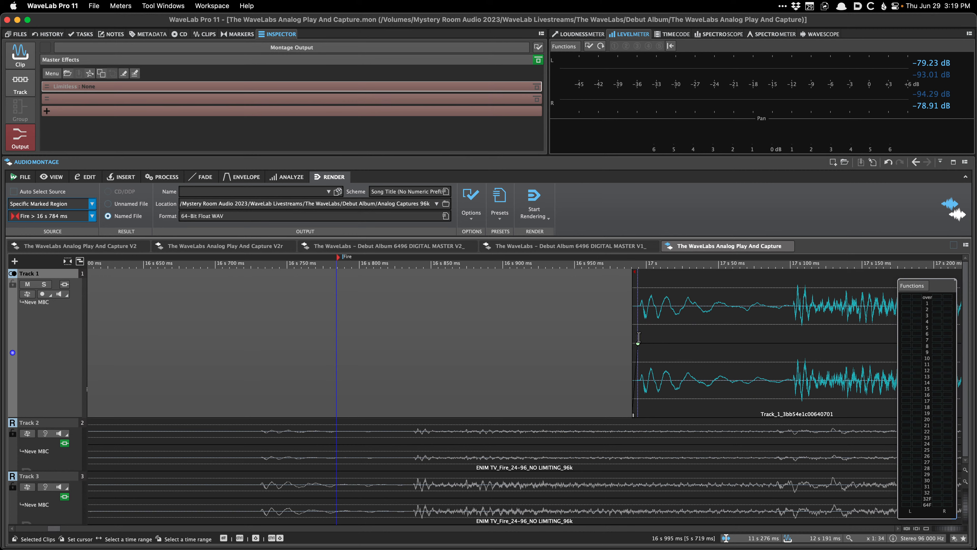
scroll(638, 338, "down", 6)
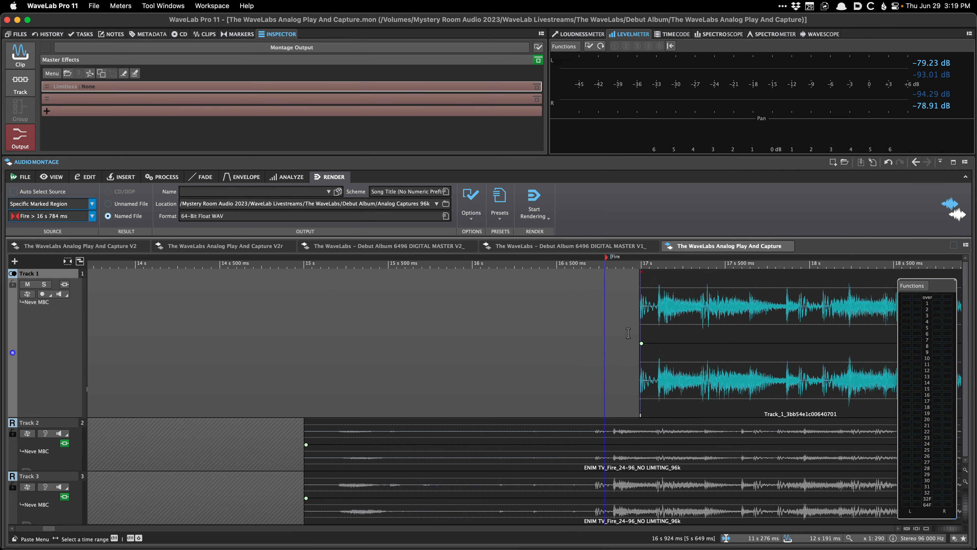
scroll(627, 332, "right", 3)
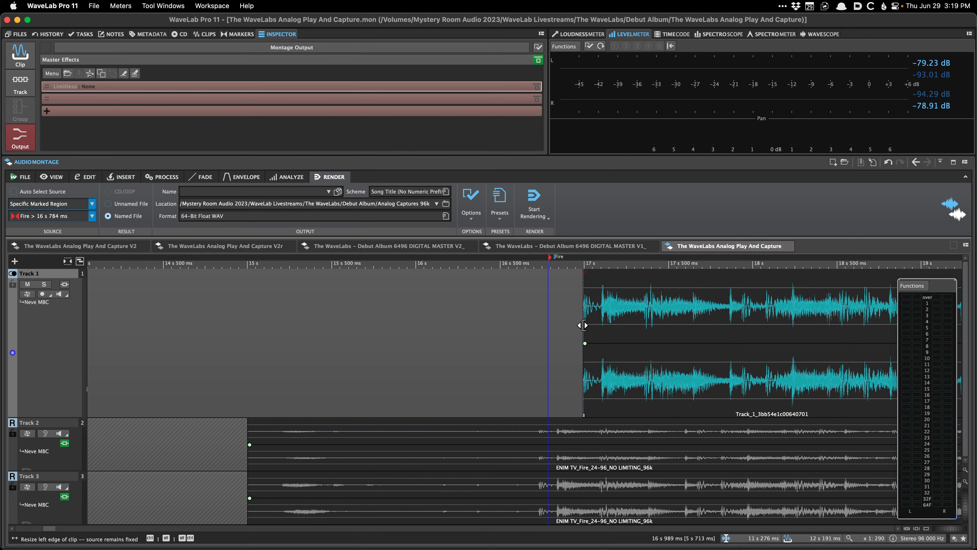
scroll(585, 328, "up", 3)
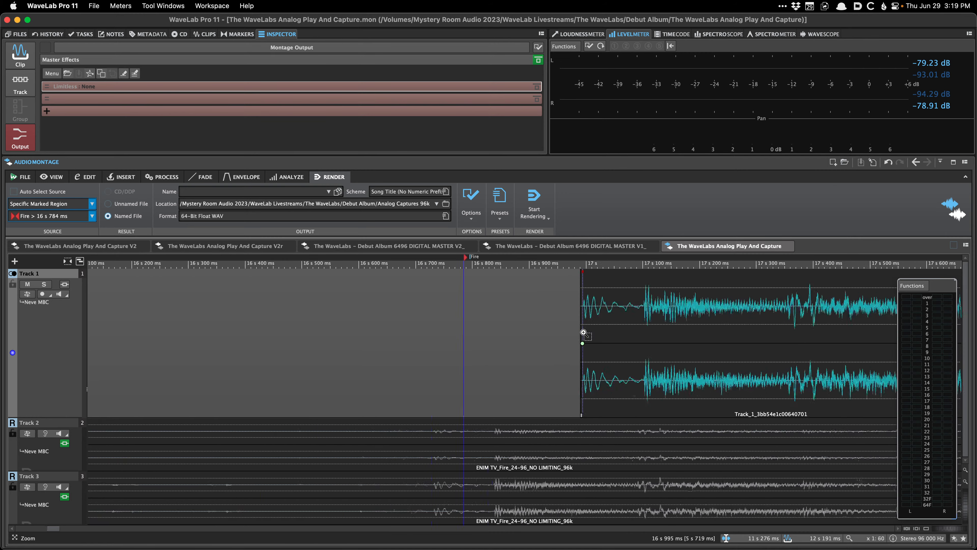
scroll(585, 331, "down", 10)
scroll(585, 334, "down", 3)
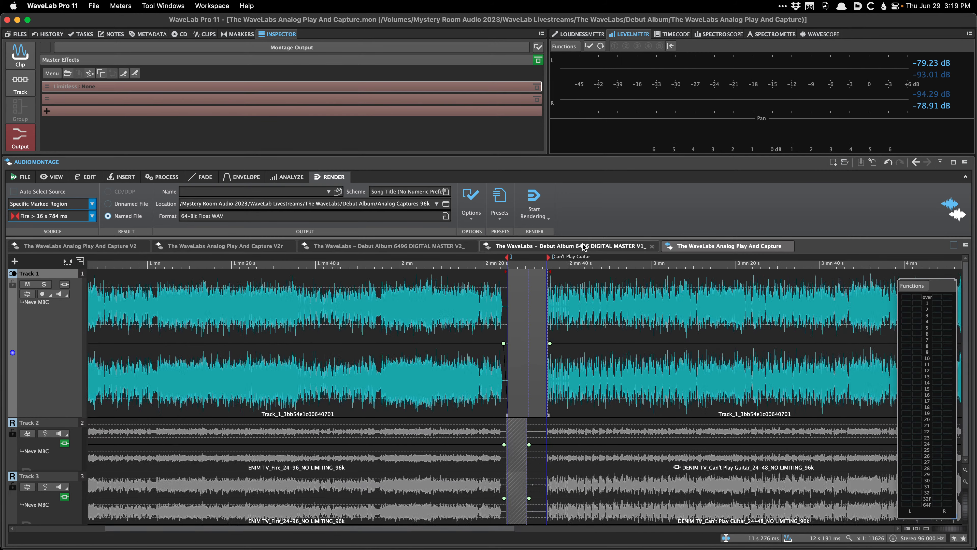
- Inspect the Pro-L 2 master effect in the DIGITAL MASTER V1_ montage, close its window, and return the cursor to the montage start
left_click(553, 245)
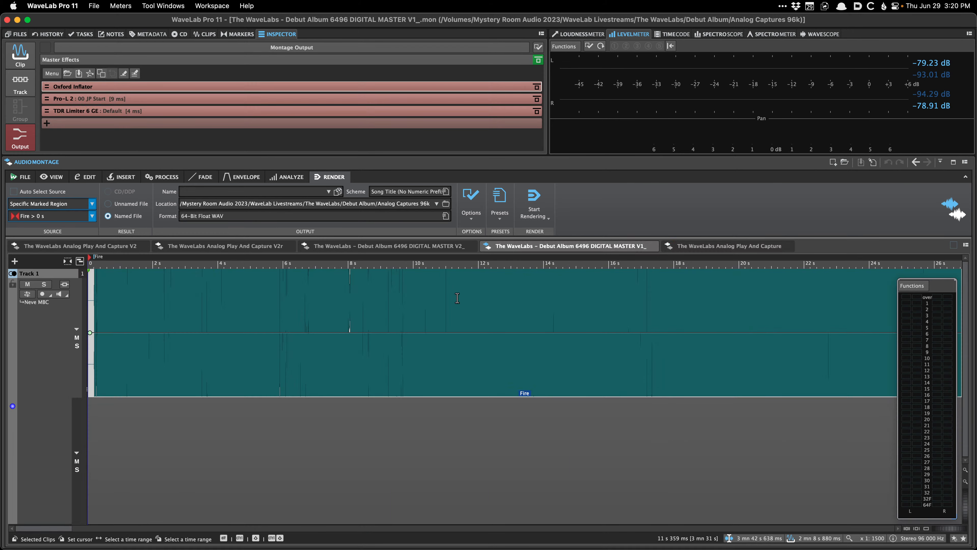
left_click(137, 99)
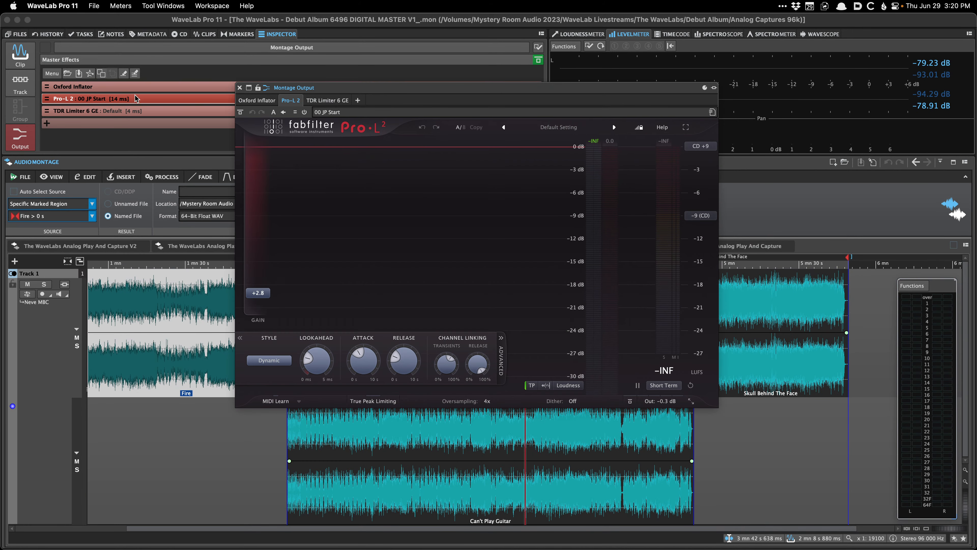
left_click(239, 87)
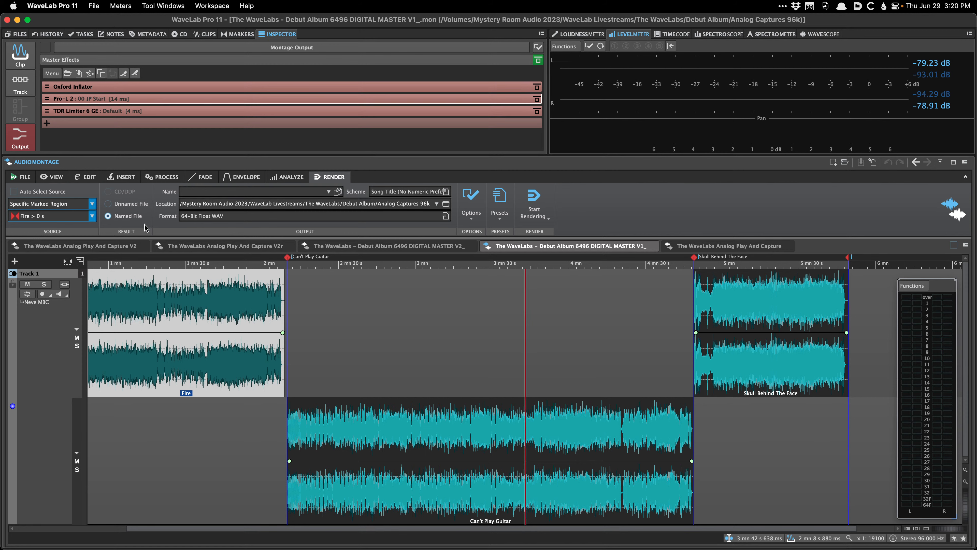
left_click(391, 313)
key("Home")
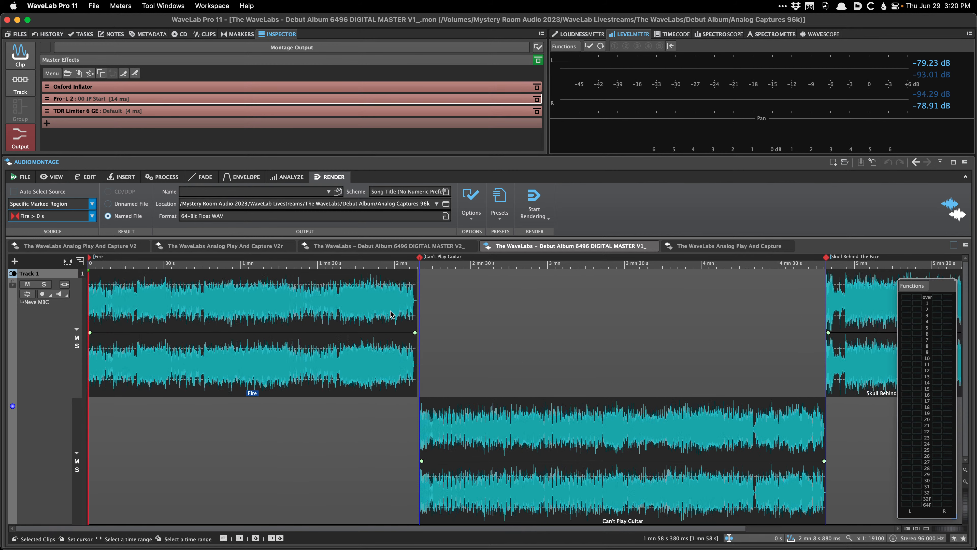
scroll(392, 316, "up", 8)
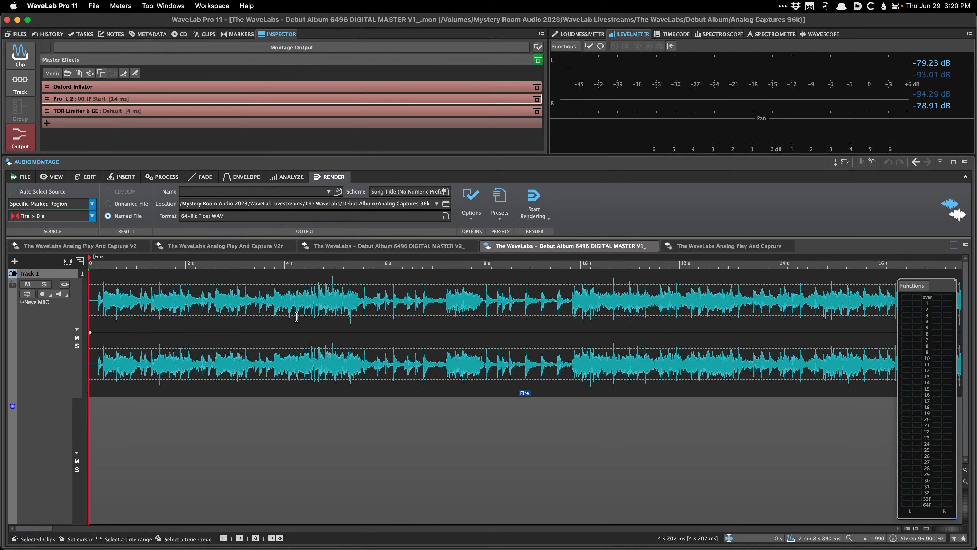
left_click(276, 332)
scroll(275, 332, "down", 1)
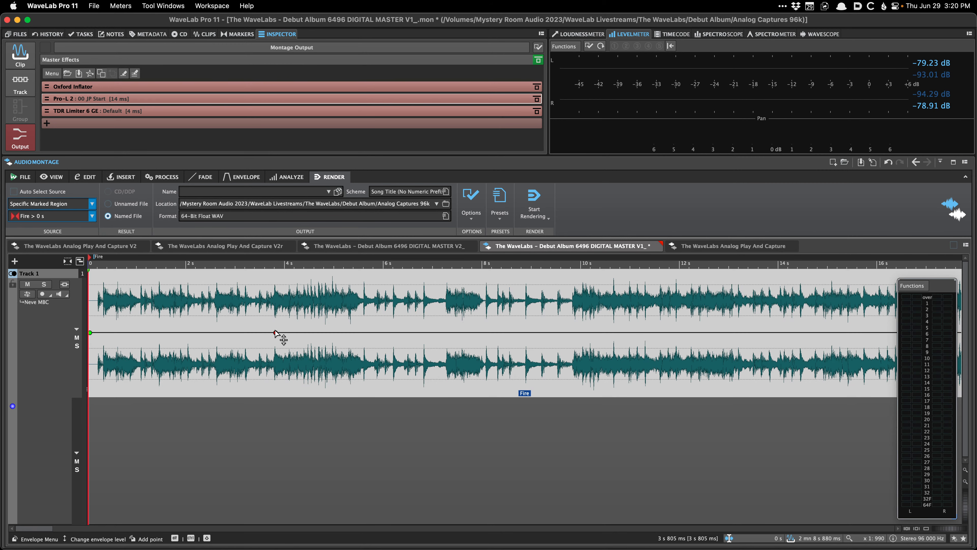
left_click(184, 332)
key("super+s")
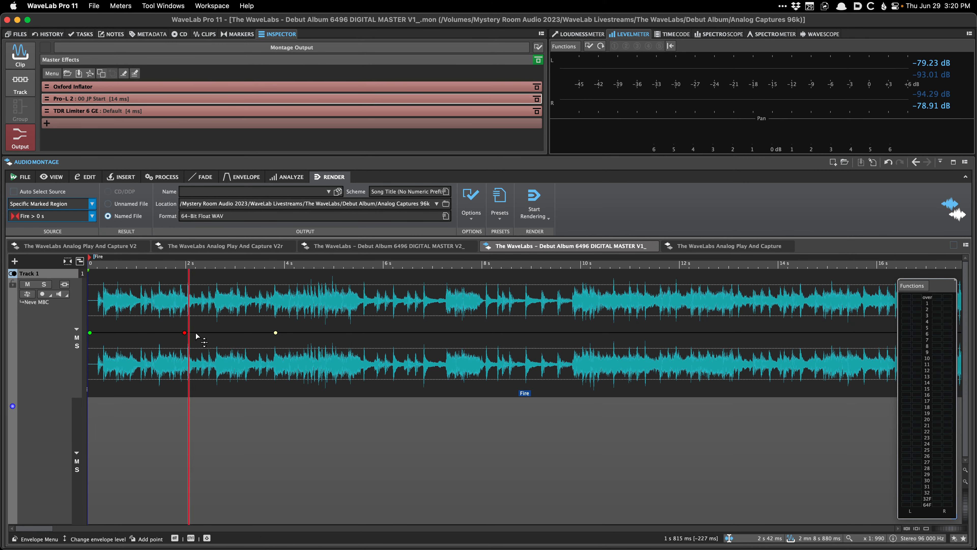
key("super+z")
key("super+z")
- Add volume envelope points at about 3.6 s and 4.8 s on the Fire clip, lower the level before them, and save the montage
left_click(324, 336)
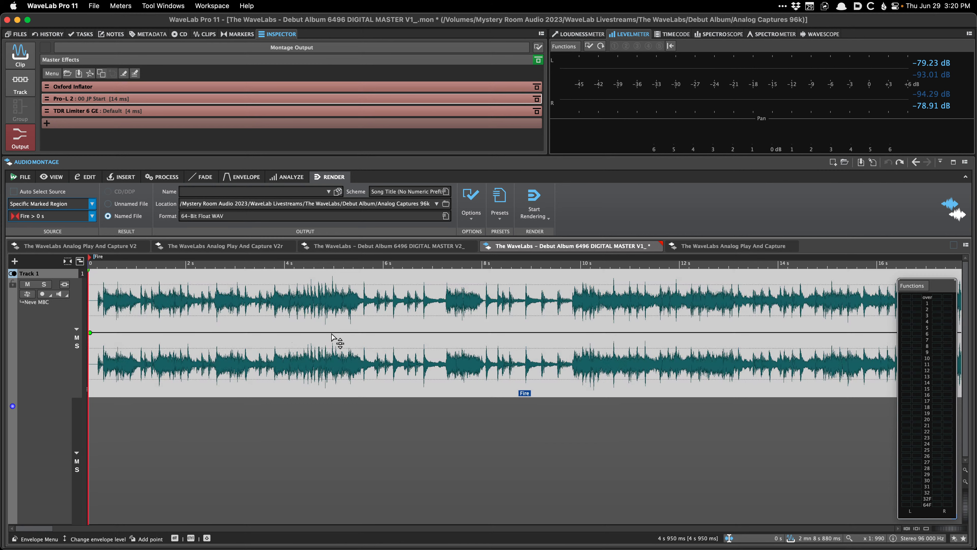
left_click(326, 336)
left_click(326, 334)
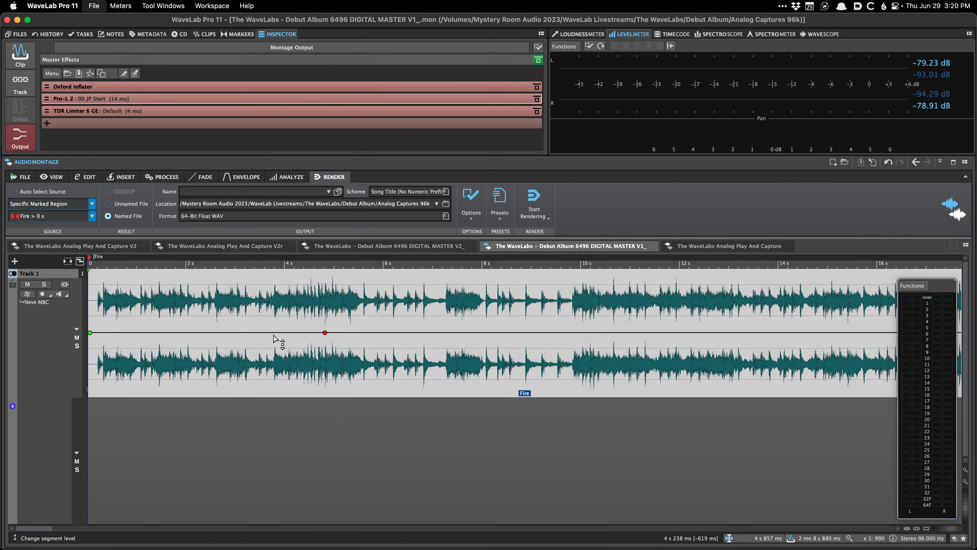
left_click(267, 332)
left_click_drag(264, 334, 246, 344)
key("super+s")
scroll(254, 339, "down", 5)
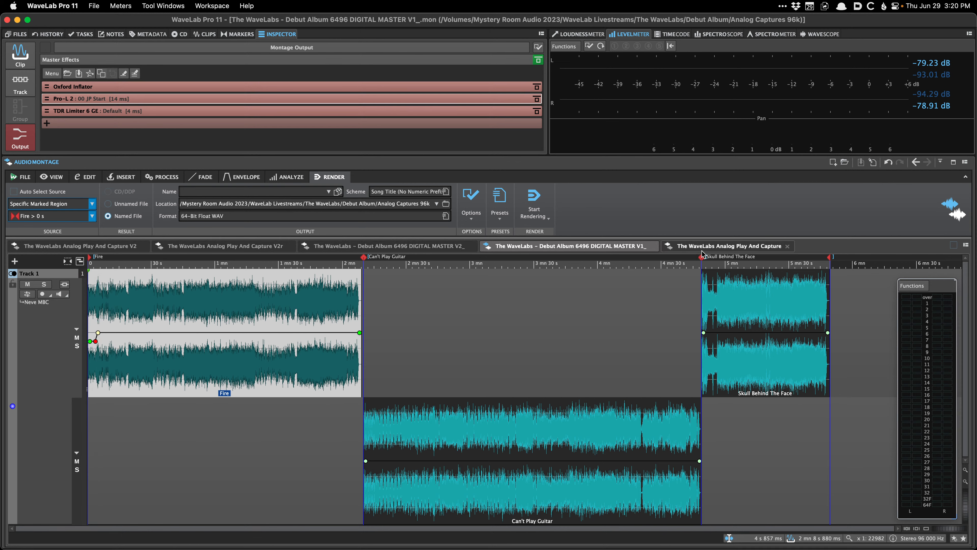
- Inspect the clip effects of the Track 1 and Track 2 clips in The WaveLabs Analog Play And Capture montage
left_click(723, 246)
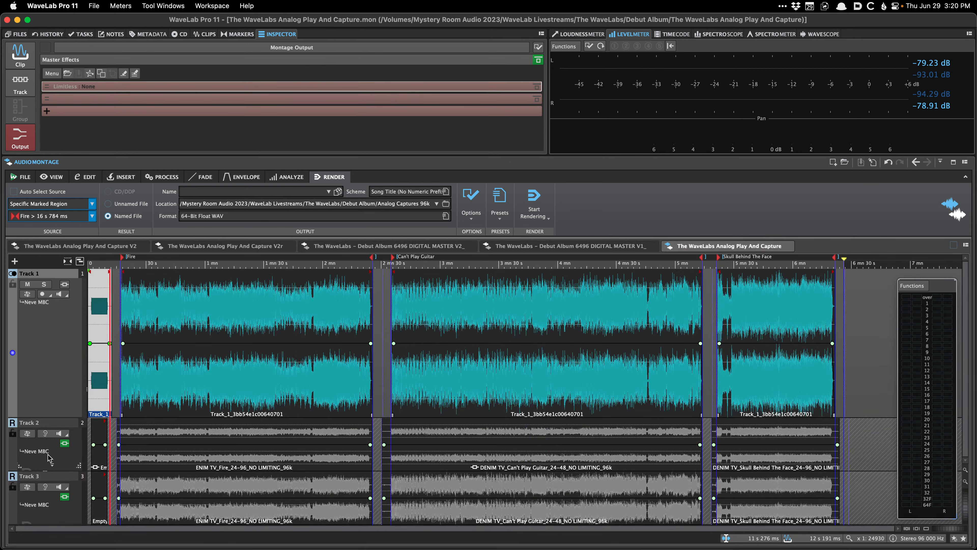
left_click(185, 437)
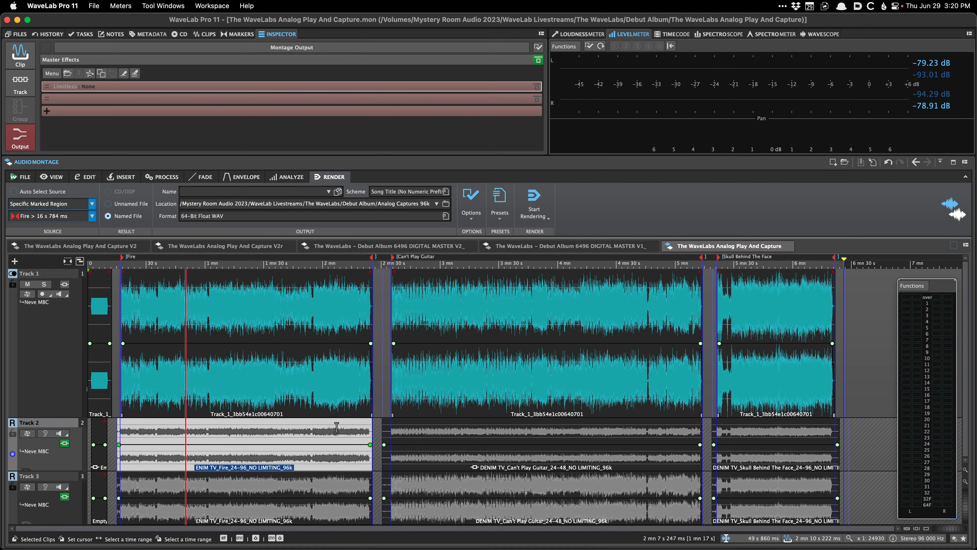
left_click(284, 320)
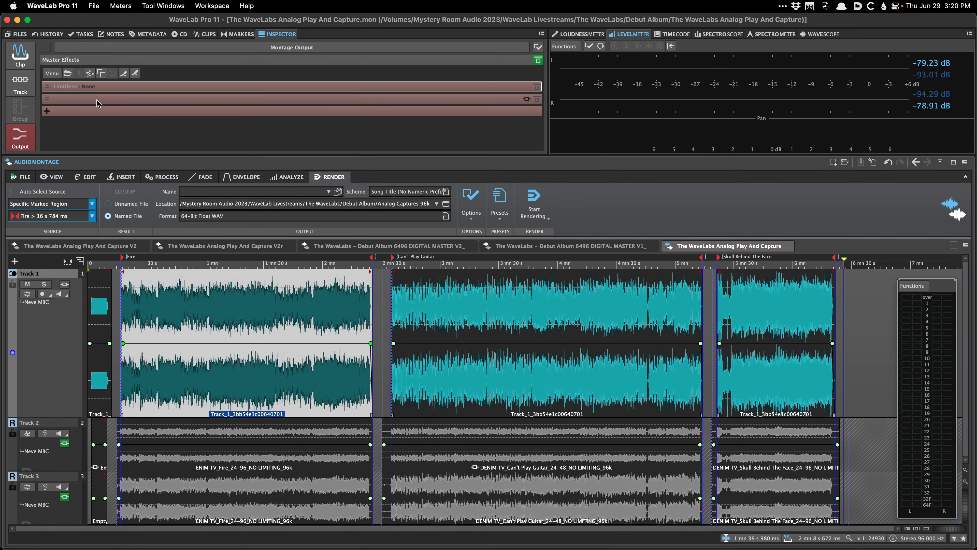
left_click(24, 61)
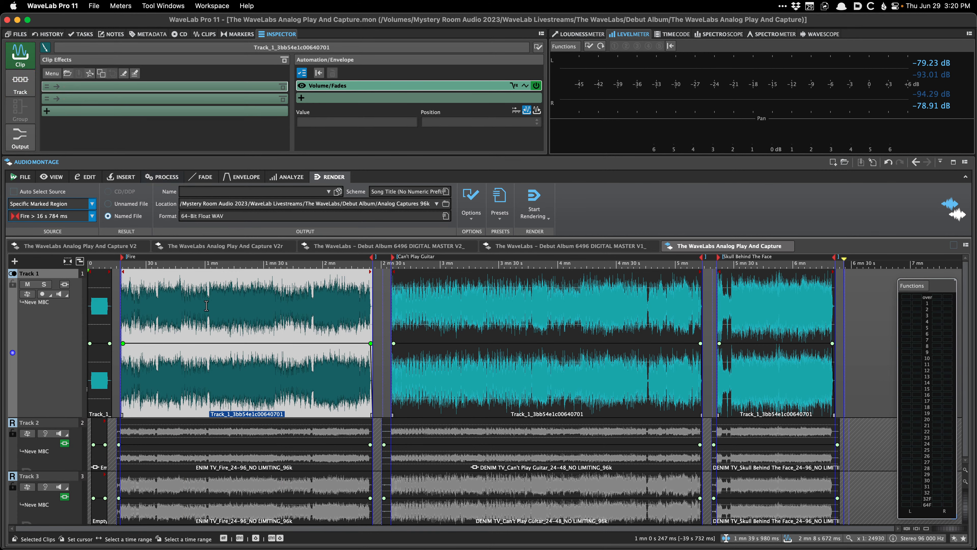
left_click(210, 433)
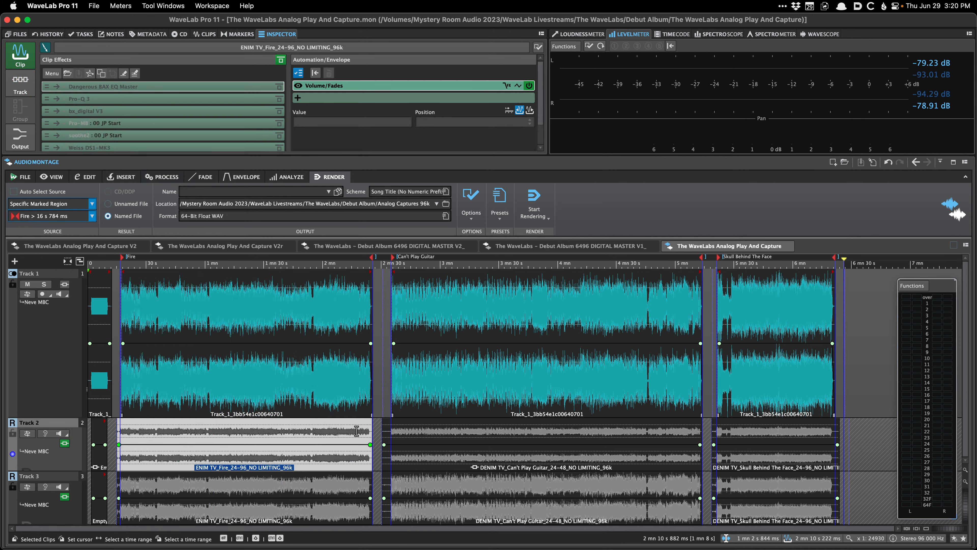
left_click(400, 423)
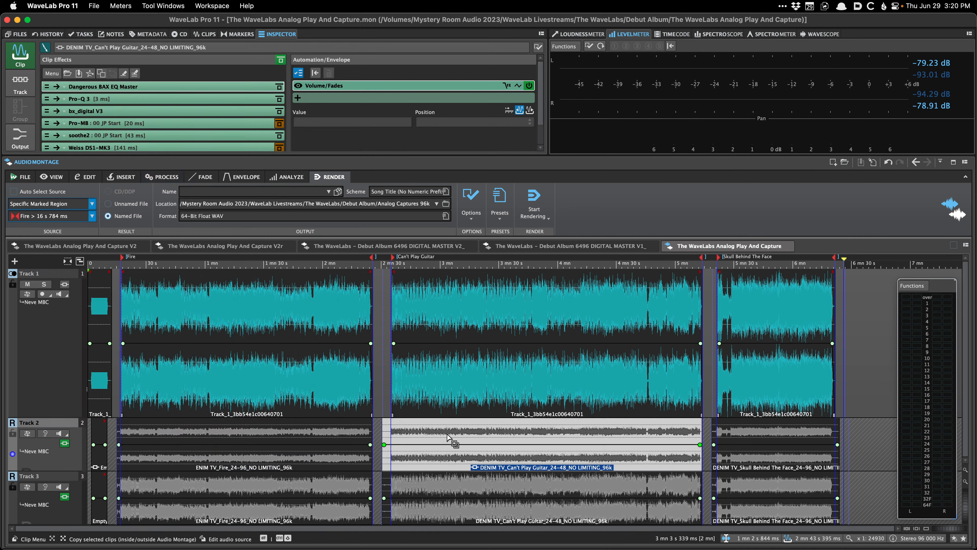
left_click(317, 435)
left_click(265, 437)
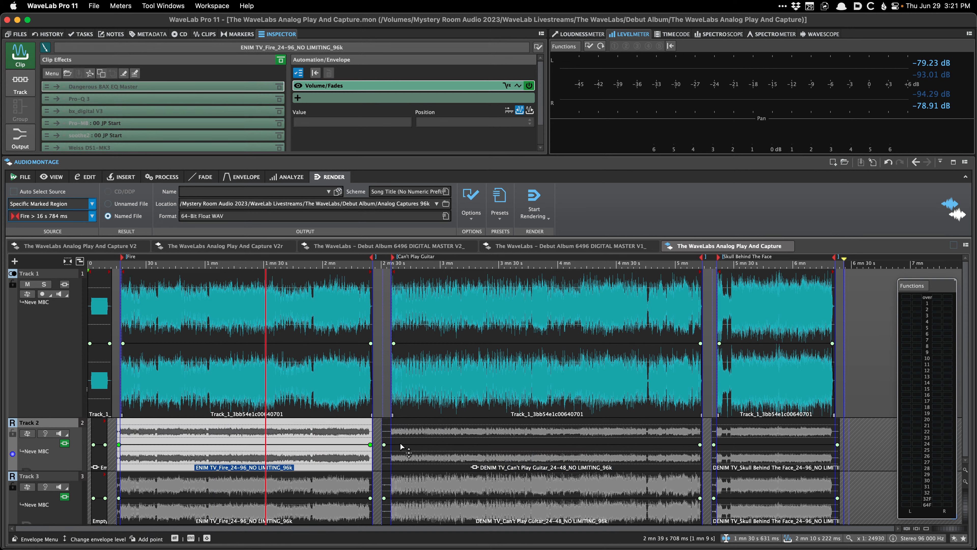
left_click(283, 433)
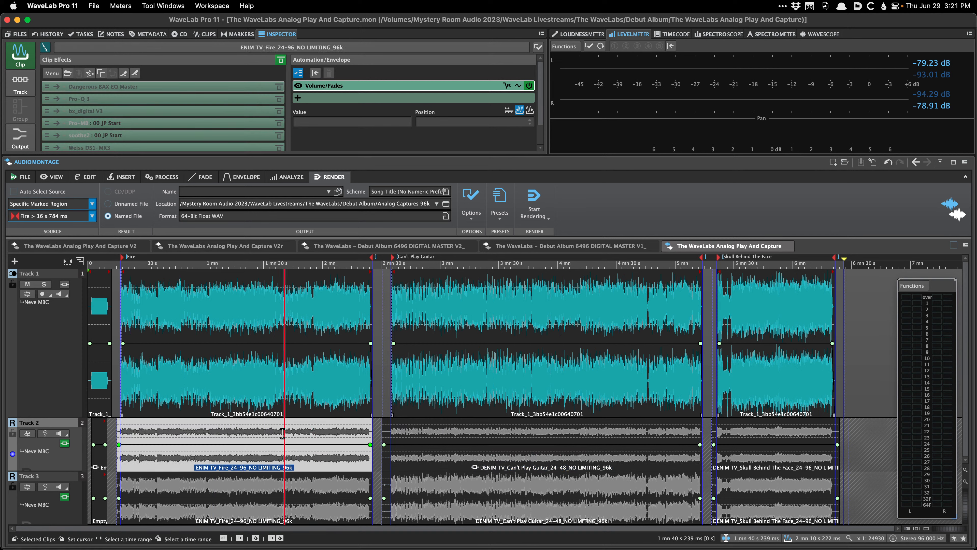
left_click(757, 433)
- Return to the DIGITAL MASTER V1_ montage, place the cursor at about 49.6 s in Fire, and look through the recent audio montages
left_click(547, 249)
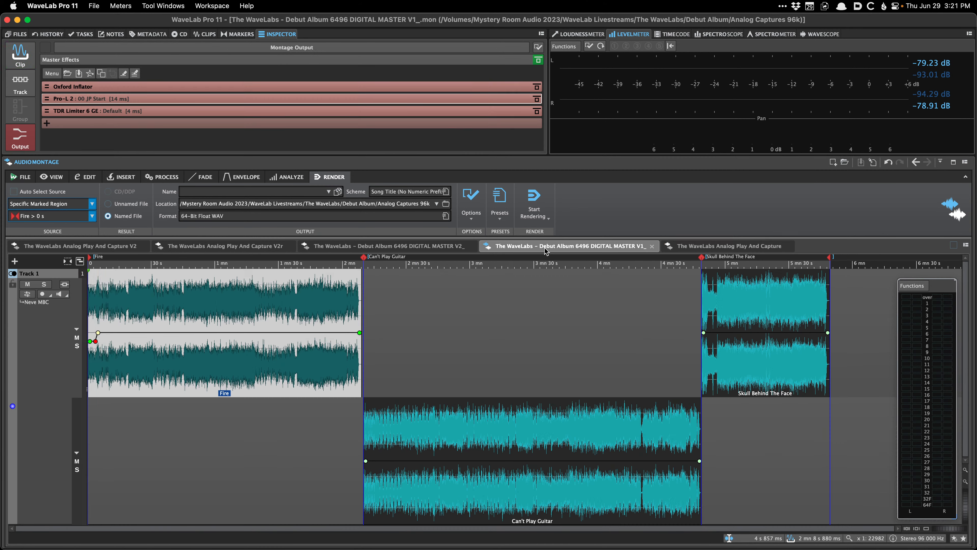
left_click(193, 320)
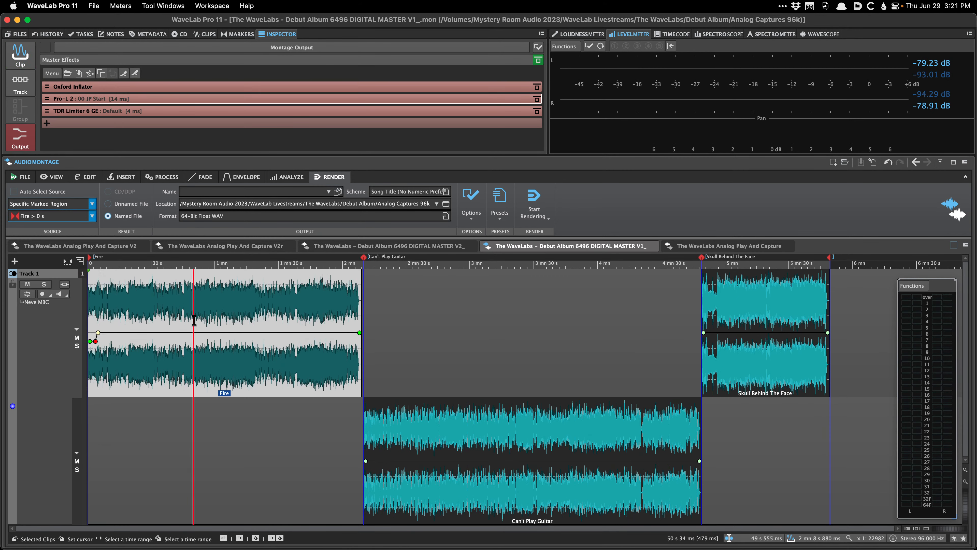
right_click(630, 200)
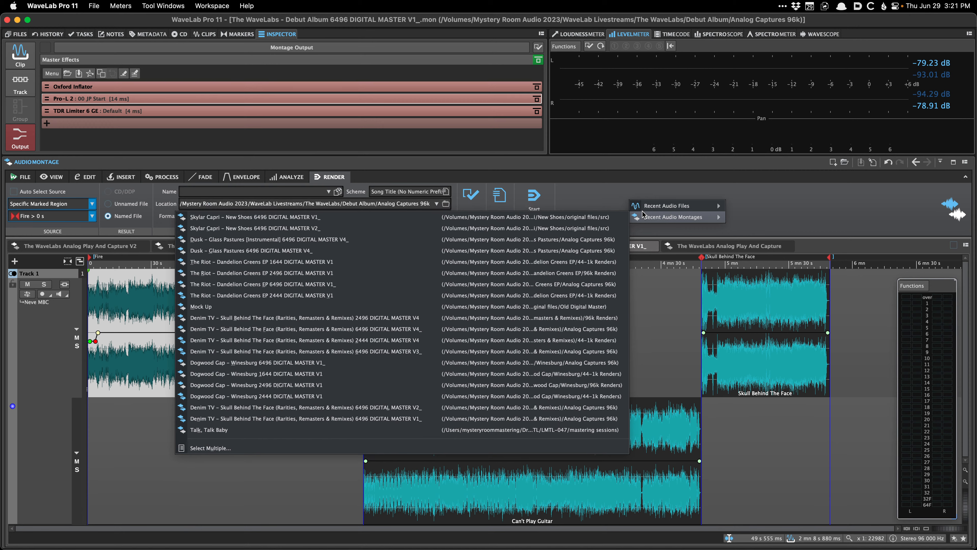
- Switch to Path Finder and browse the project folders in Mystery Room Audio 2023 for an example album
key("super+Tab")
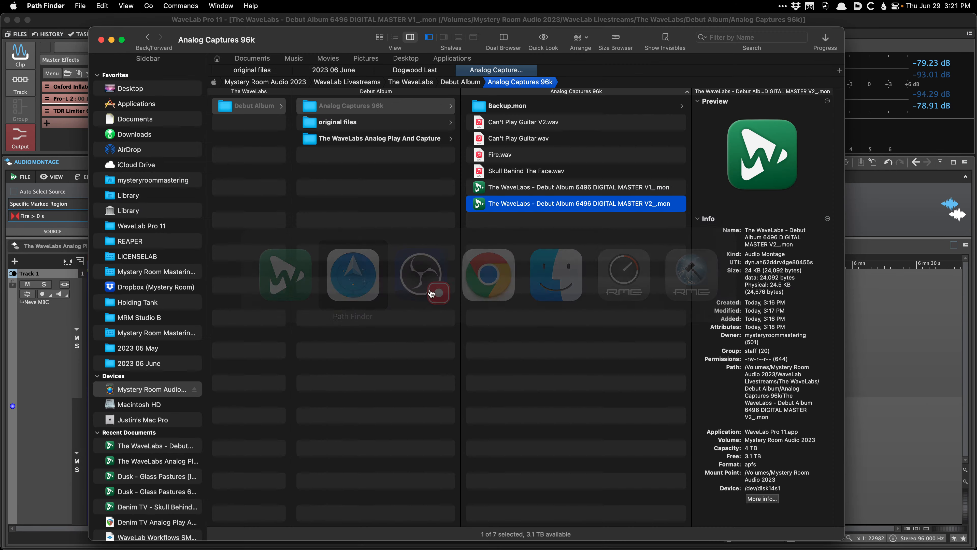
scroll(253, 311, "left", 5)
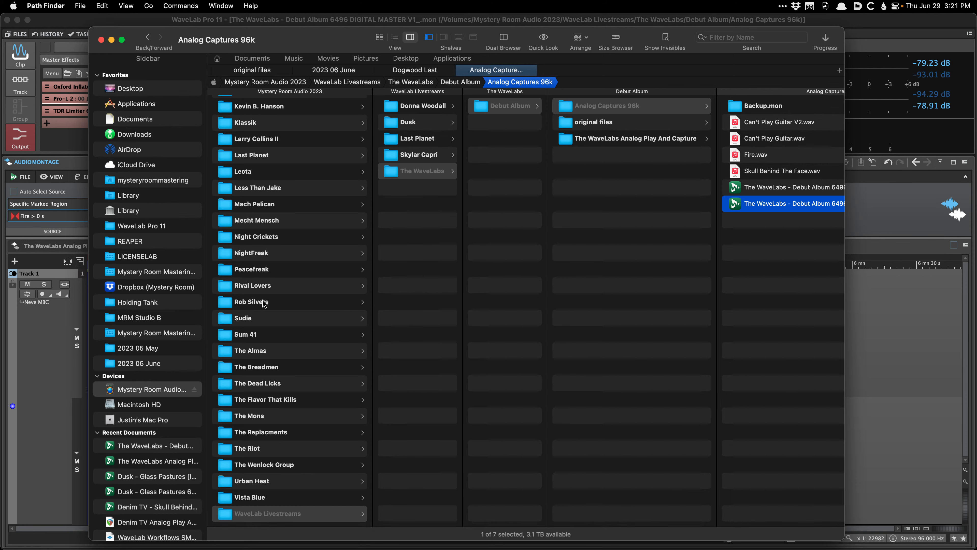
scroll(264, 304, "up", 10)
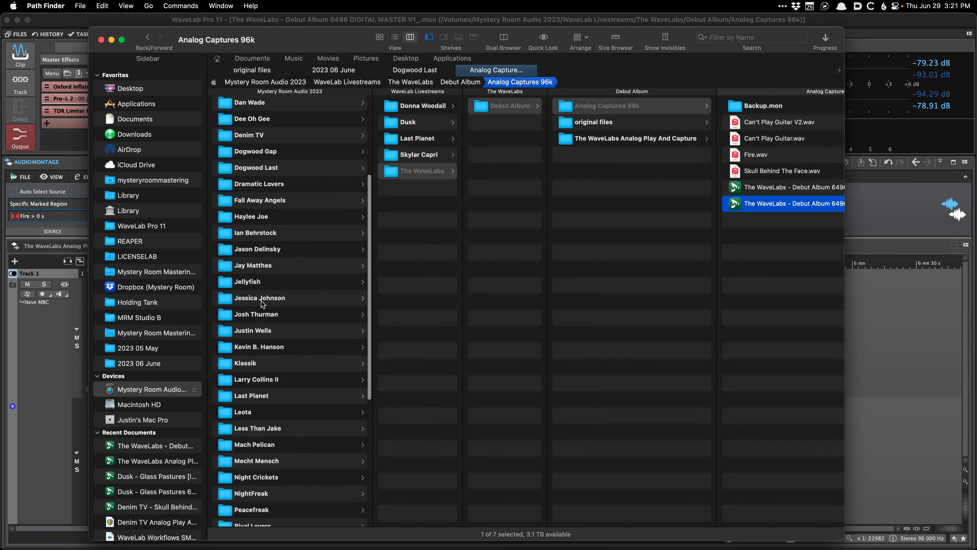
scroll(261, 304, "up", 5)
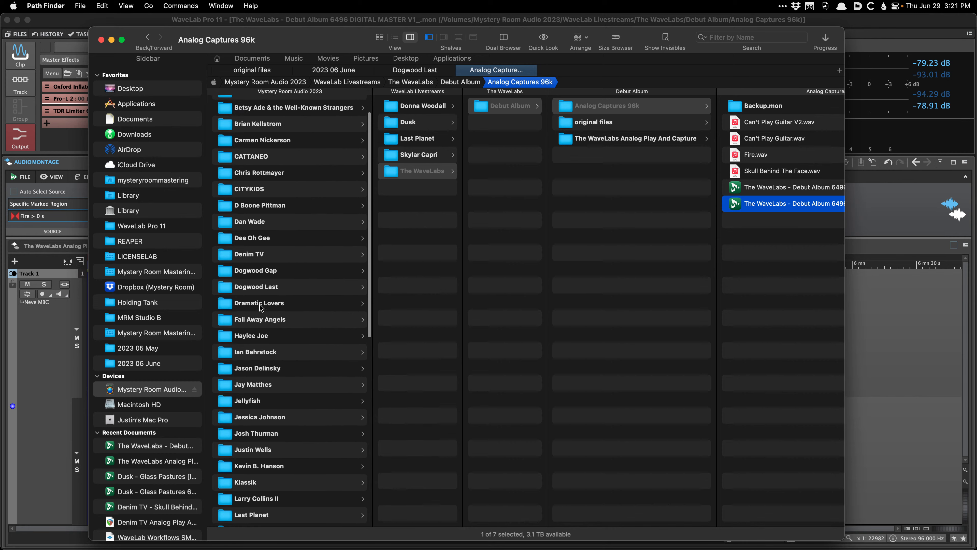
scroll(263, 300, "up", 2)
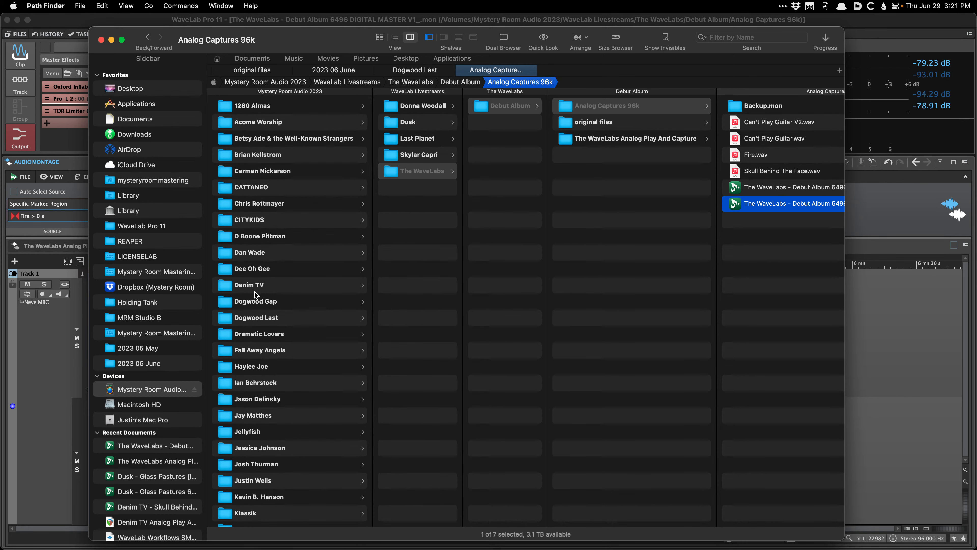
scroll(255, 295, "down", 8)
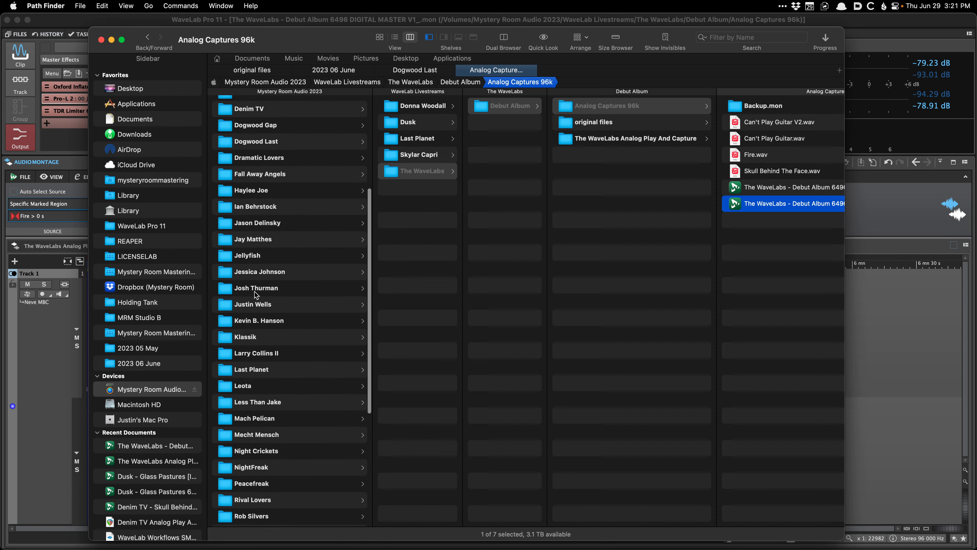
scroll(306, 419, "down", 5)
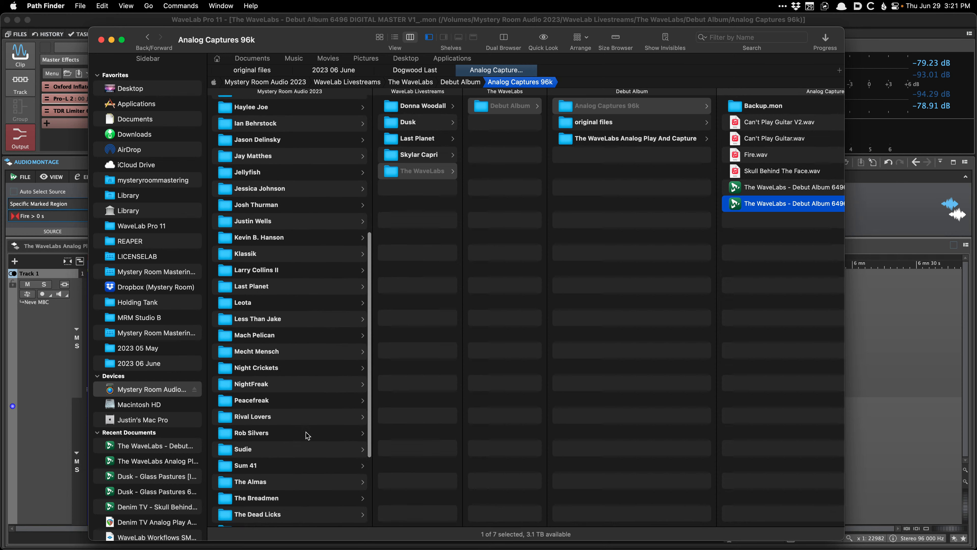
scroll(305, 434, "down", 6)
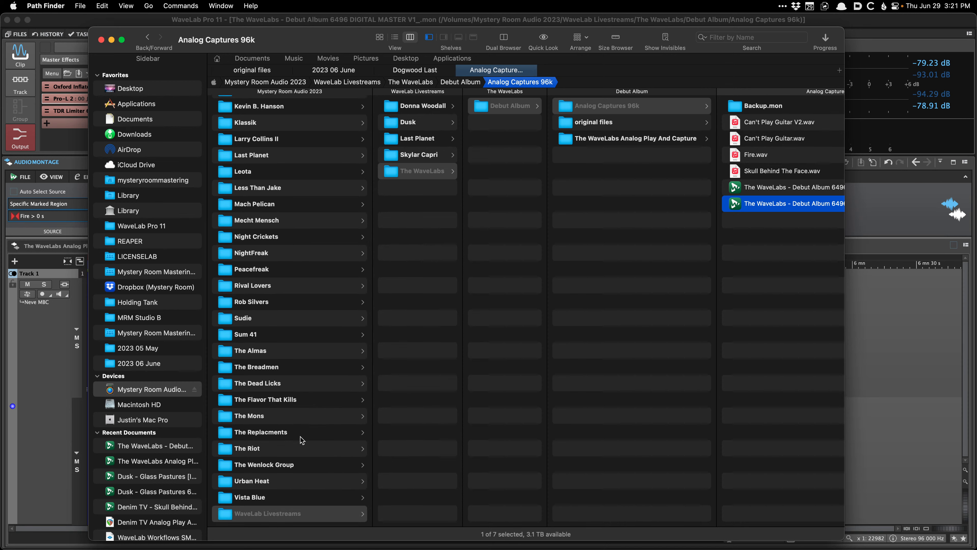
scroll(292, 477, "up", 3)
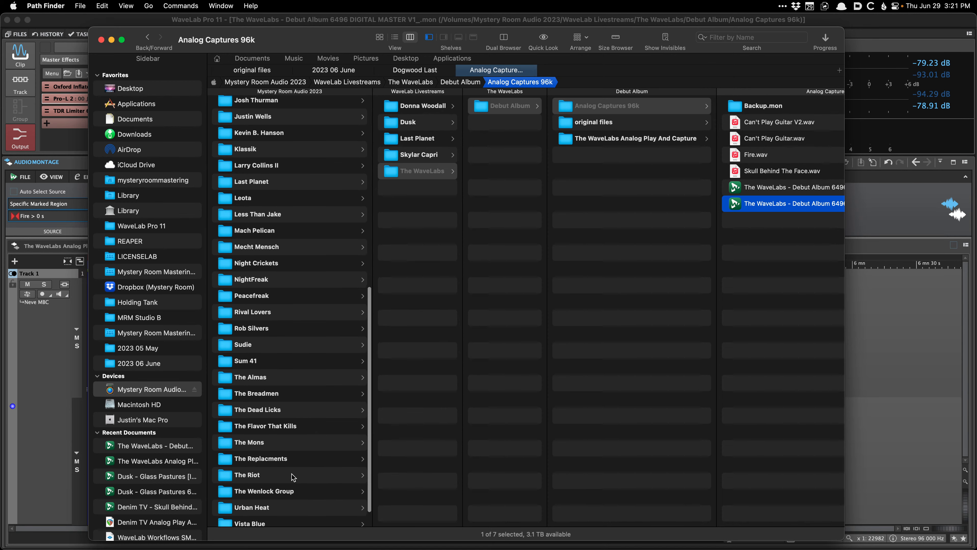
scroll(292, 476, "up", 8)
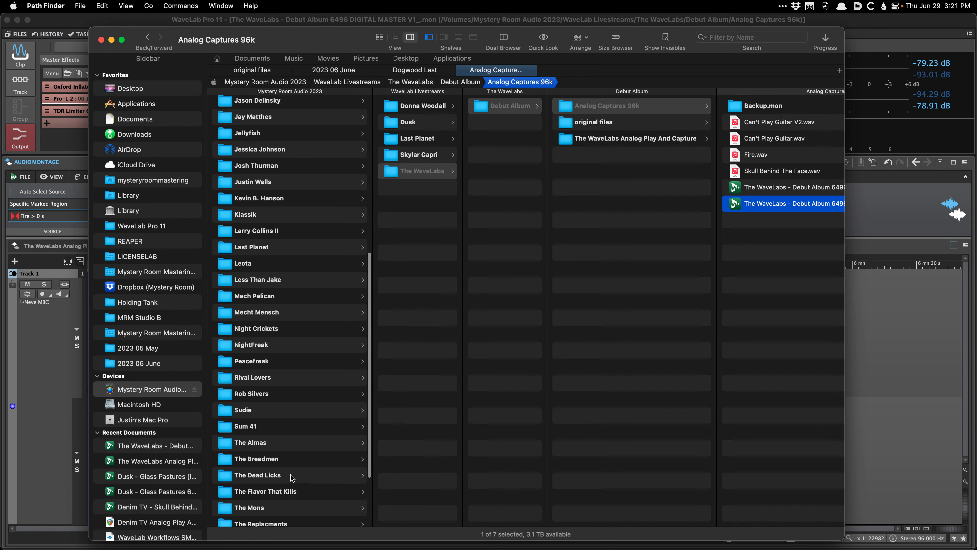
scroll(287, 312, "up", 4)
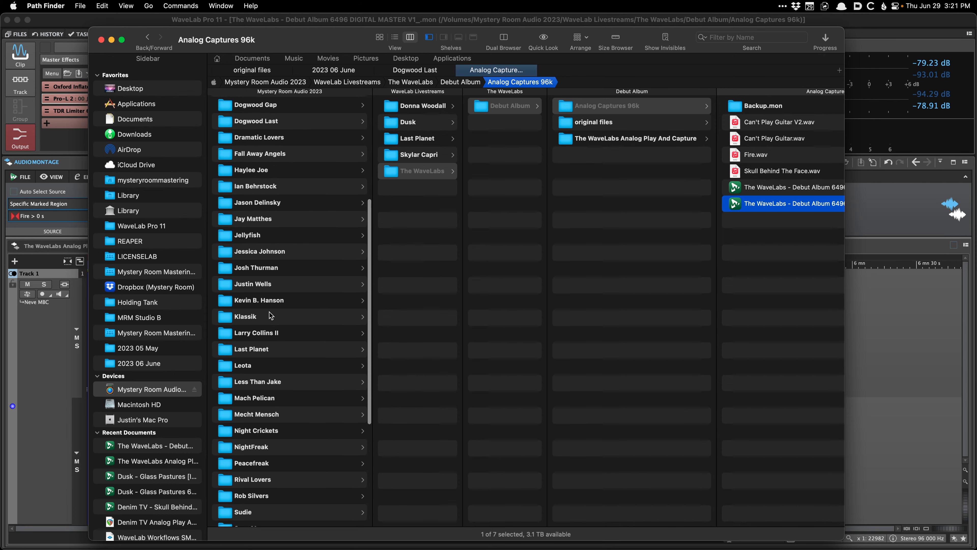
scroll(275, 252, "up", 5)
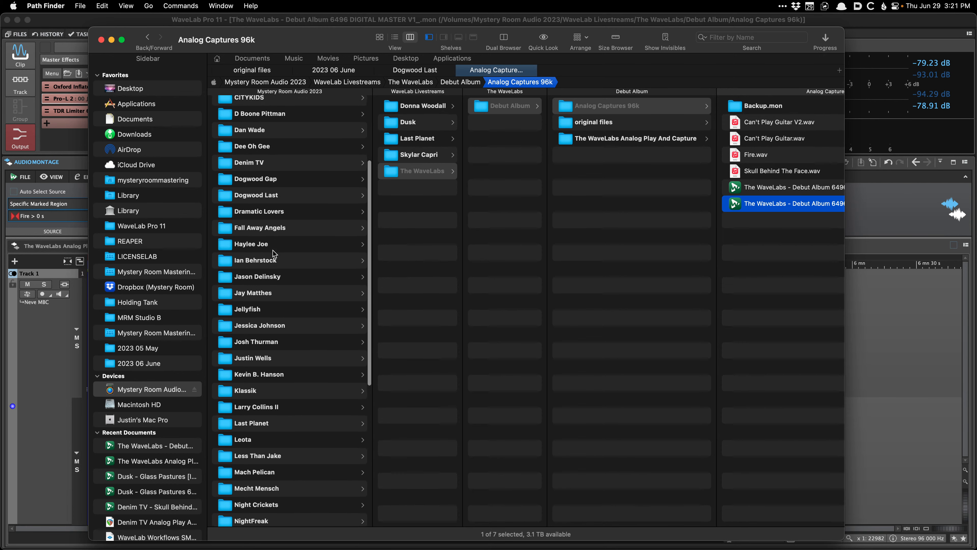
- Open the montage Dramatic Lovers - EP 2 6496 DIGITAL MASTER V2_ from the EP 2 Analog Captures 96k folder
left_click(283, 236)
left_click(410, 106)
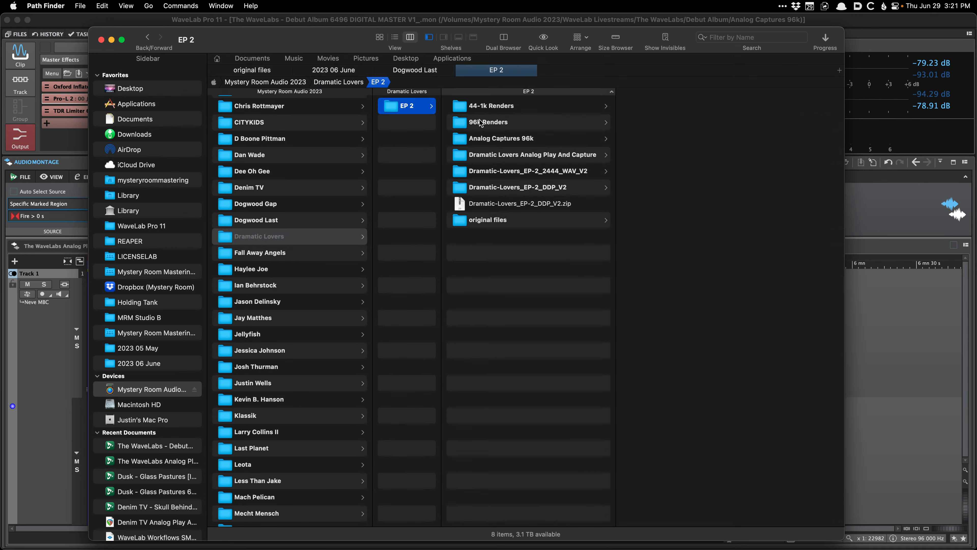
left_click(513, 140)
double_click(689, 156)
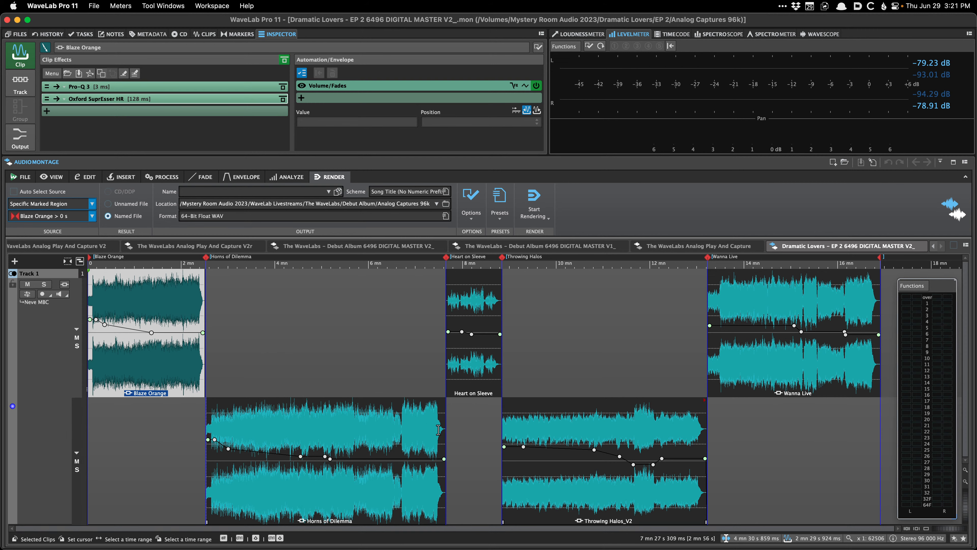
- Examine the volume envelopes on the Dramatic Lovers clips, including Throwing Halos_V2 and Wanna Live, and close the montage
scroll(447, 420, "up", 8)
scroll(453, 420, "right", 8)
scroll(454, 419, "down", 4)
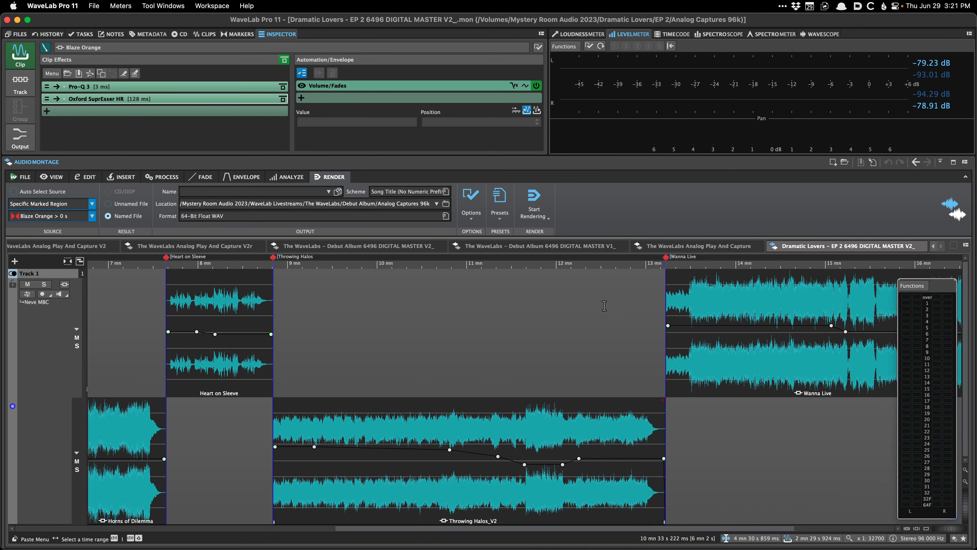
scroll(604, 305, "right", 3)
key("super+w")
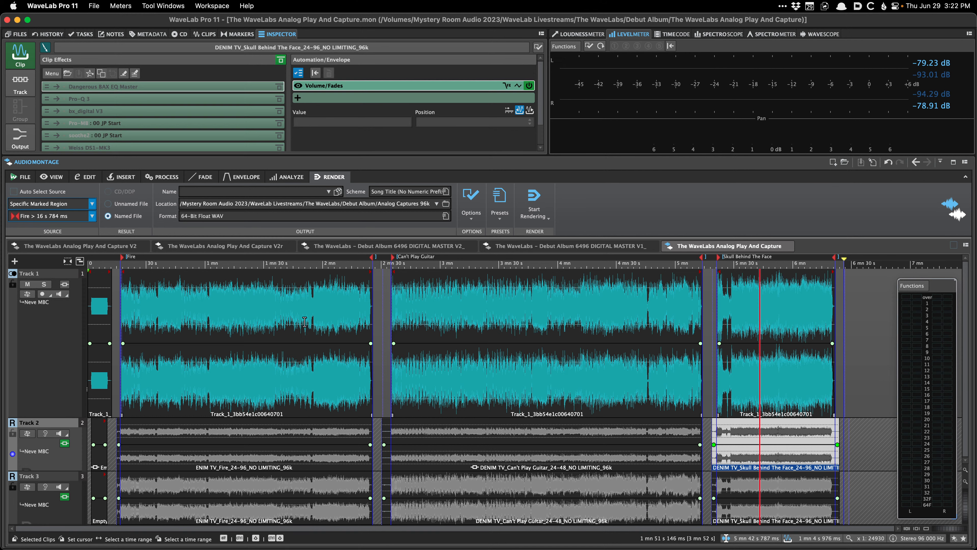
- Switch to the DIGITAL MASTER V2_ montage and place the cursor at about 2 min 43 s, within Can't Play Guitar V2
left_click(378, 246)
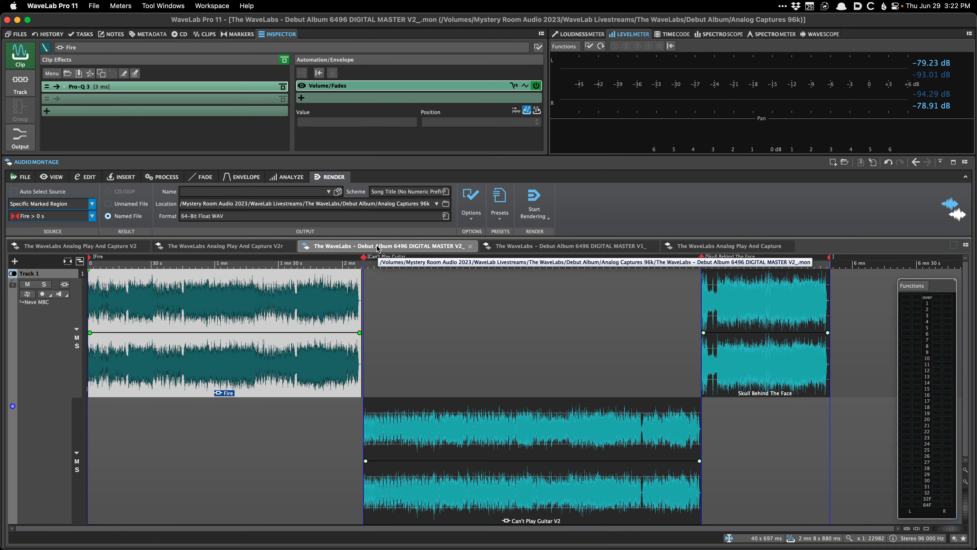
left_click(434, 383)
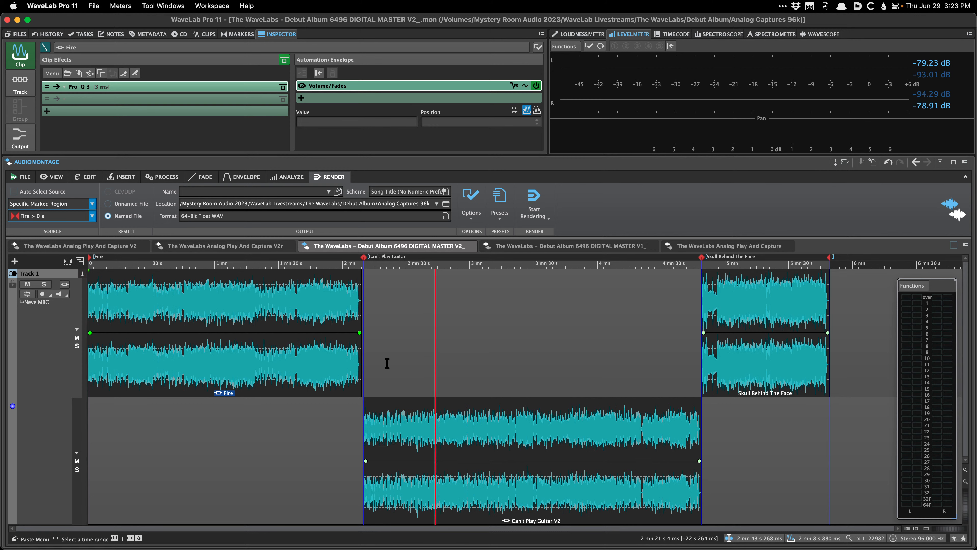
- Select the Can't Play Guitar V2 clip in the digital master, and switch to the Analog Play And Capture V2r montage
left_click(421, 435)
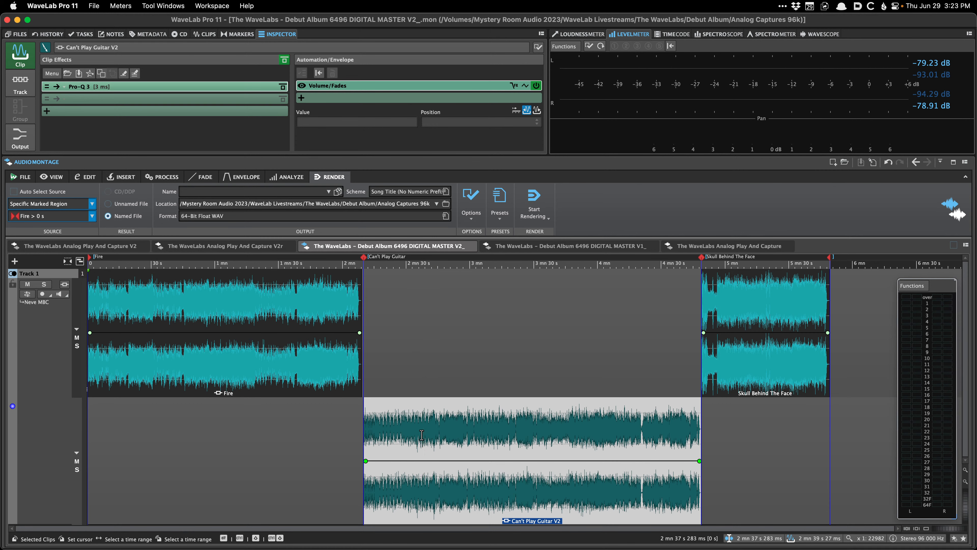
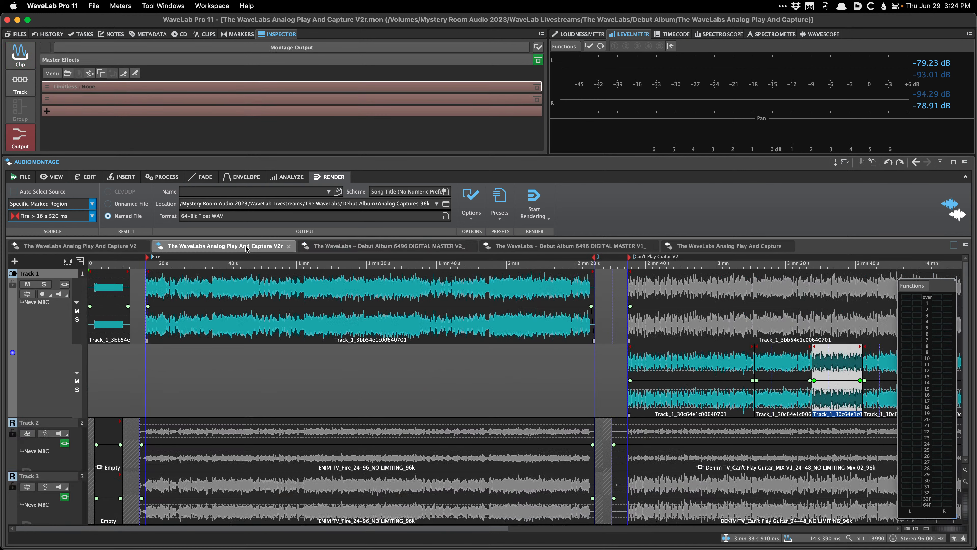
left_click(246, 245)
scroll(417, 358, "down", 2)
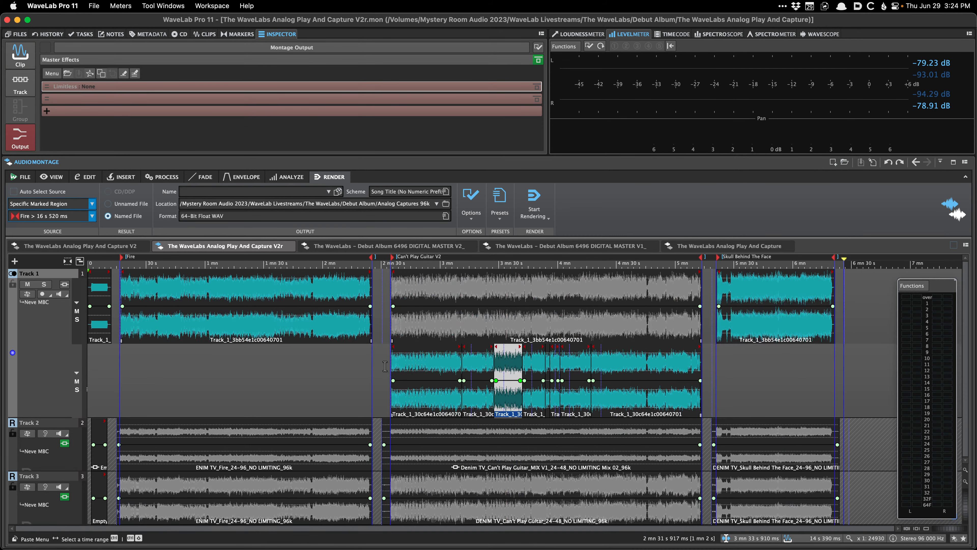
- Save the V2r montage under the new name The WaveLabs Analog Play And Capture V3
right_click(711, 396)
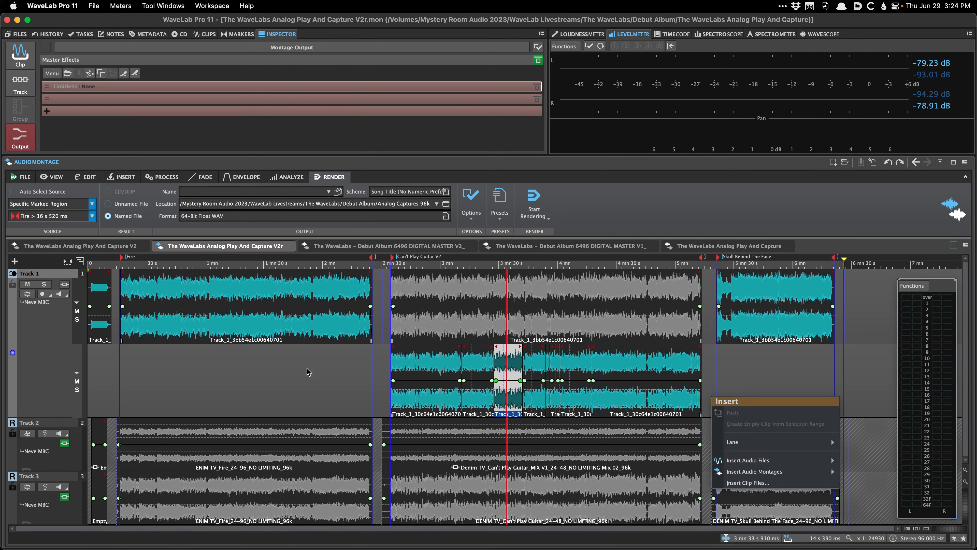
key("Escape")
key("super+shift+s")
type("r")
key("BackSpace")
key("BackSpace")
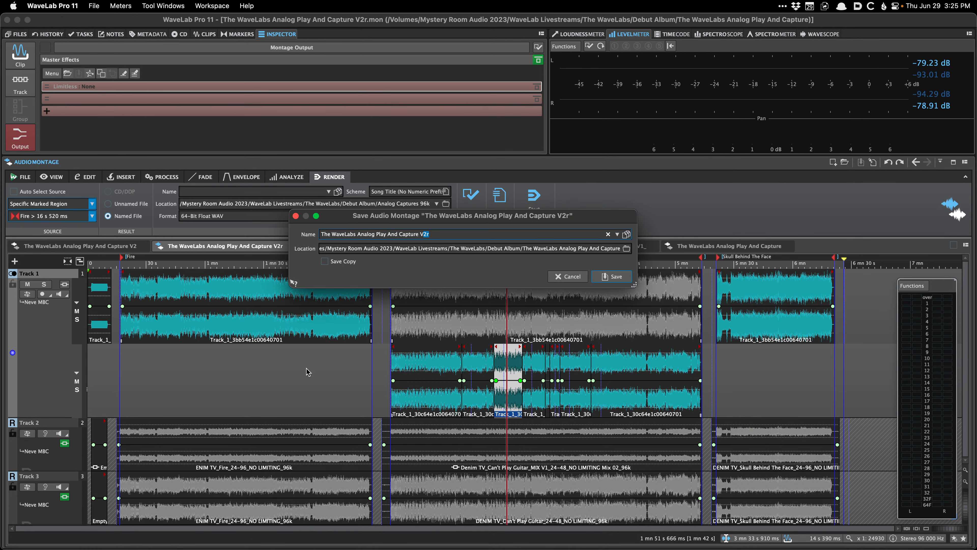
type("3")
key("Return")
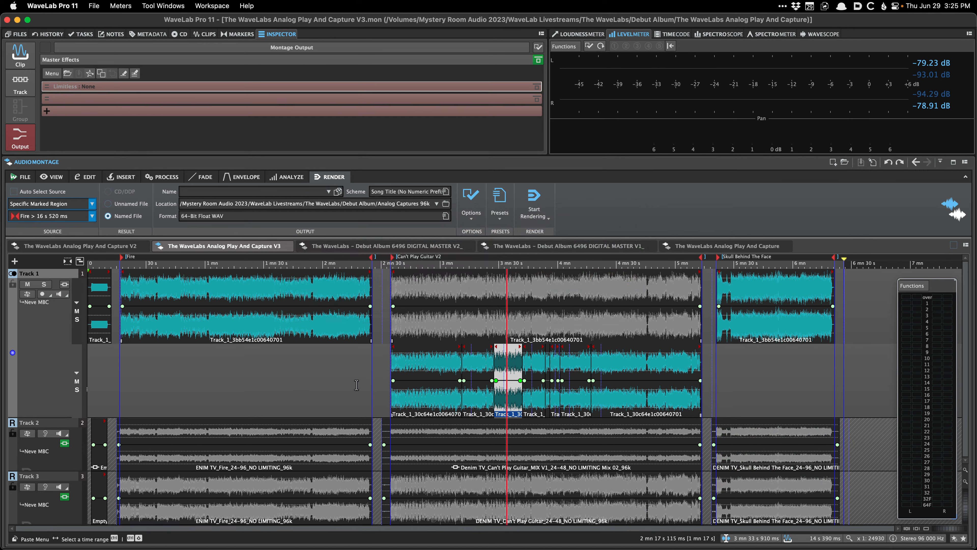
- Examine the first and last captured Can't Play Guitar clips on Track 1 and the matching mix clip on Track 2
left_click(401, 363)
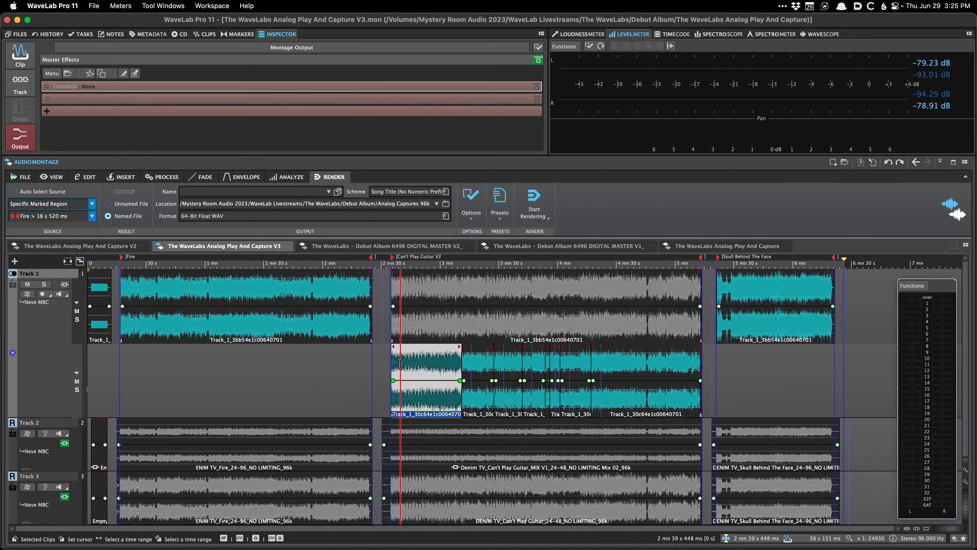
left_click(420, 430)
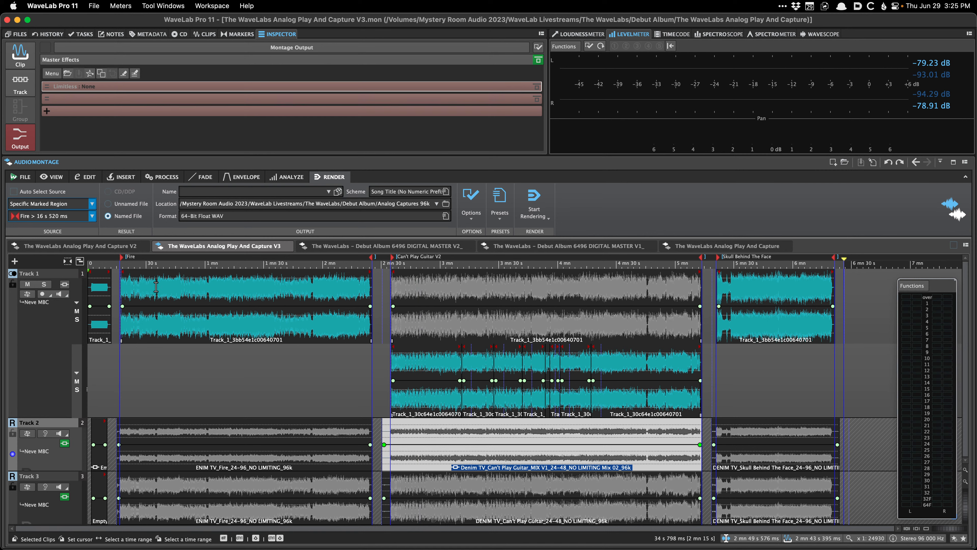
right_click(633, 397)
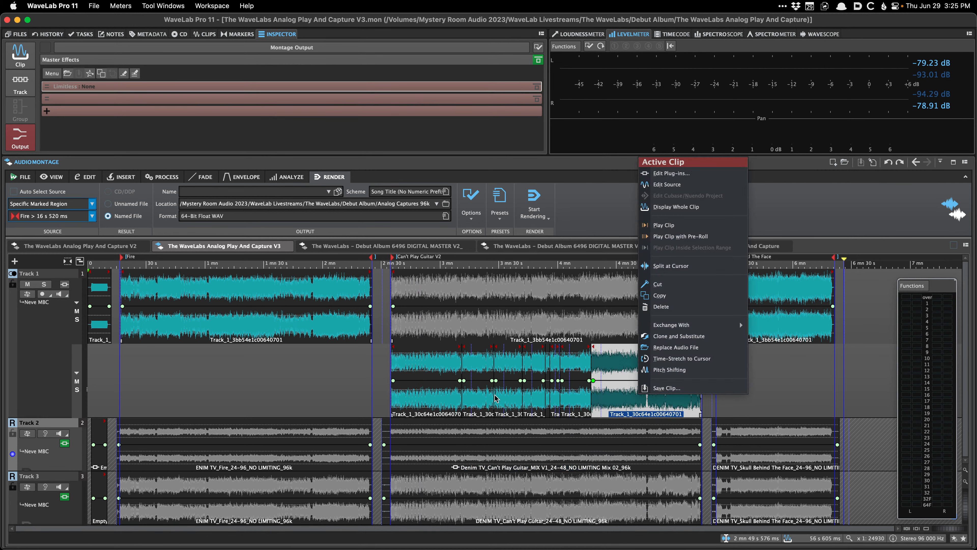
left_click(627, 398)
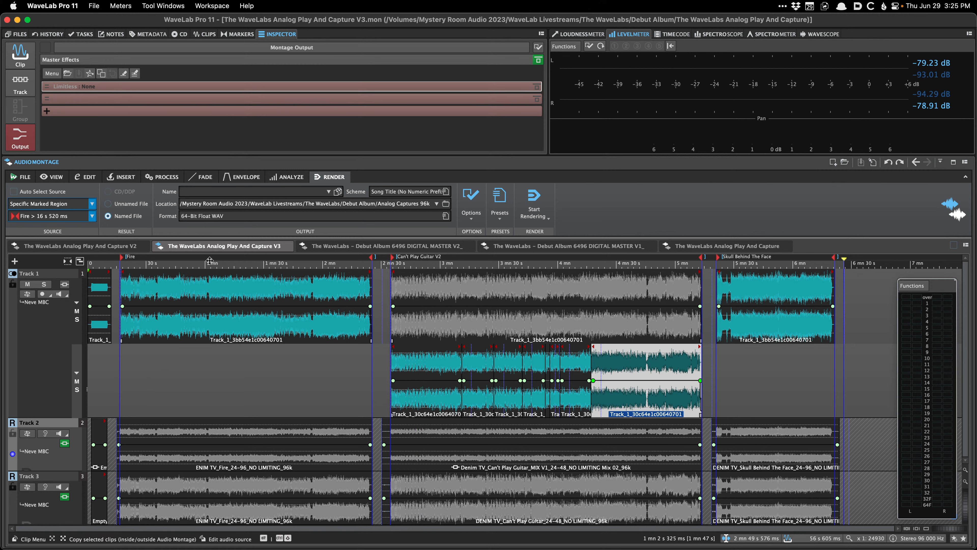
- Close the WaveLabs montages and the empty 96k Album montage, keeping only 96k Single open
right_click(215, 249)
left_click(235, 310)
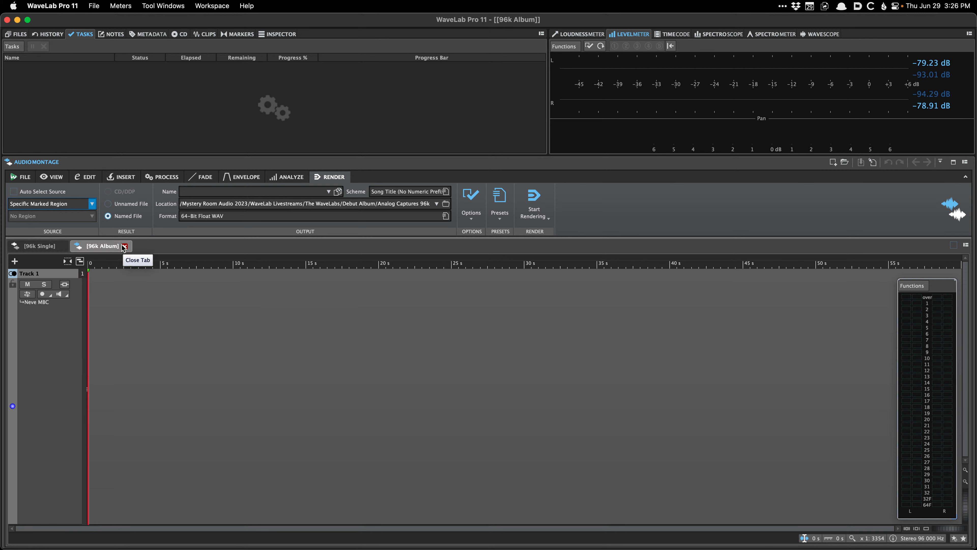
left_click(124, 247)
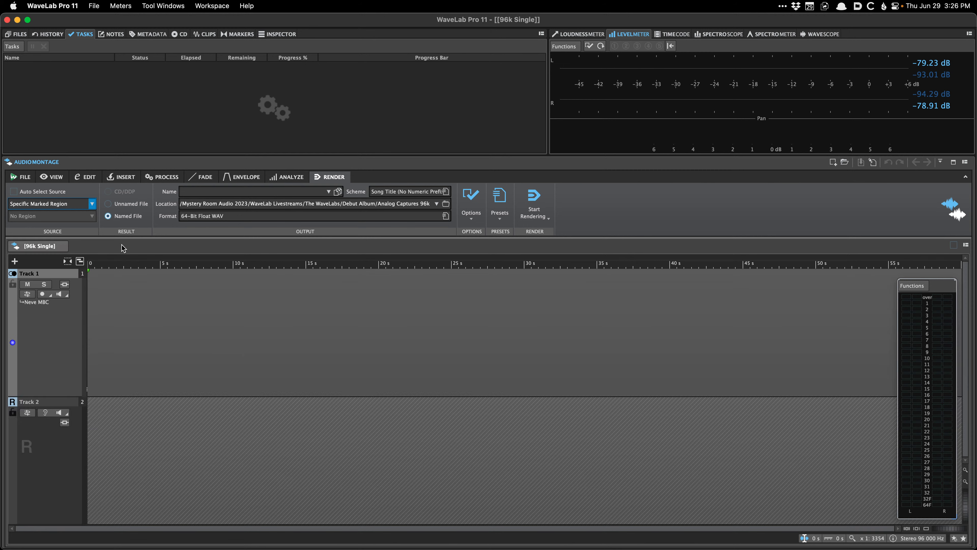
- Start inserting audio files into the 96k Single montage and browse to the src folder in the Fireworks project's original files
left_click(73, 260)
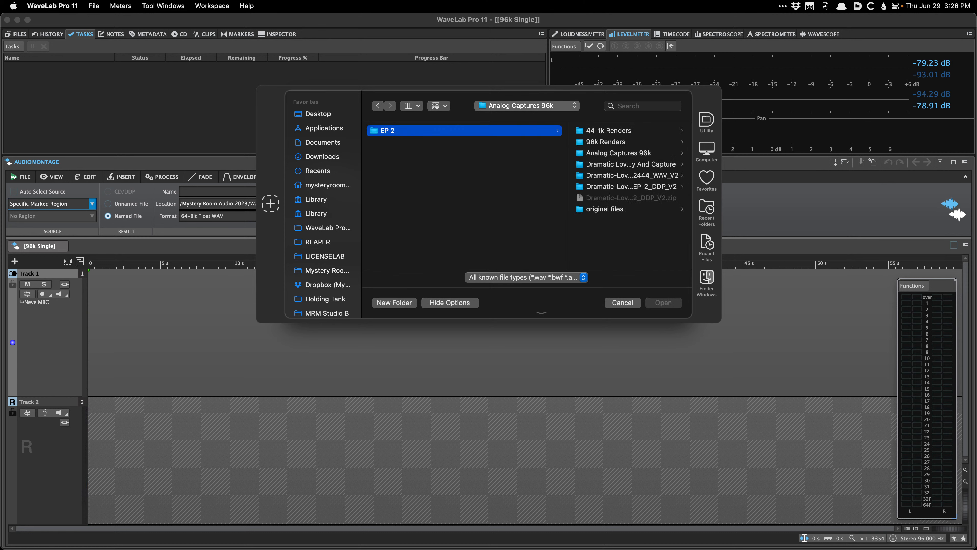
key("super+Up")
key("super+Up")
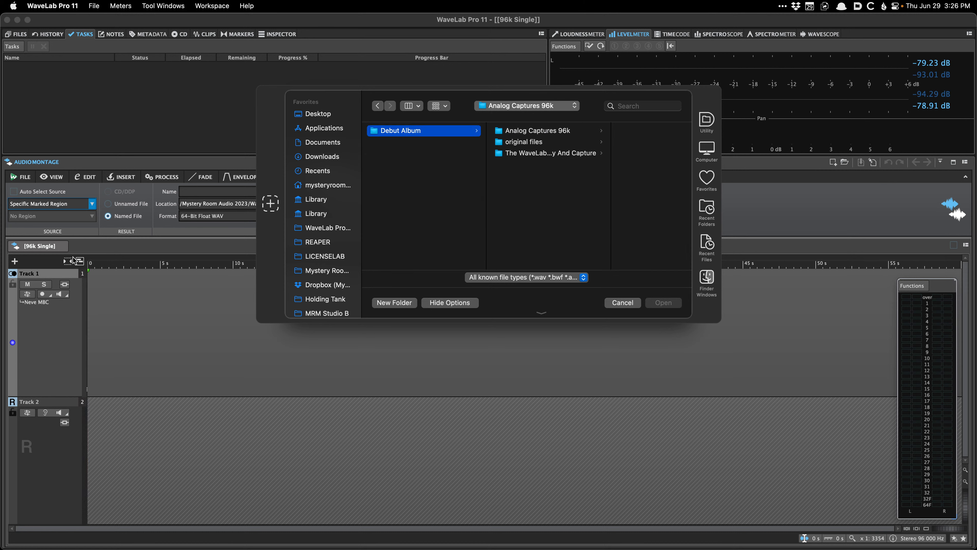
key("super+Up")
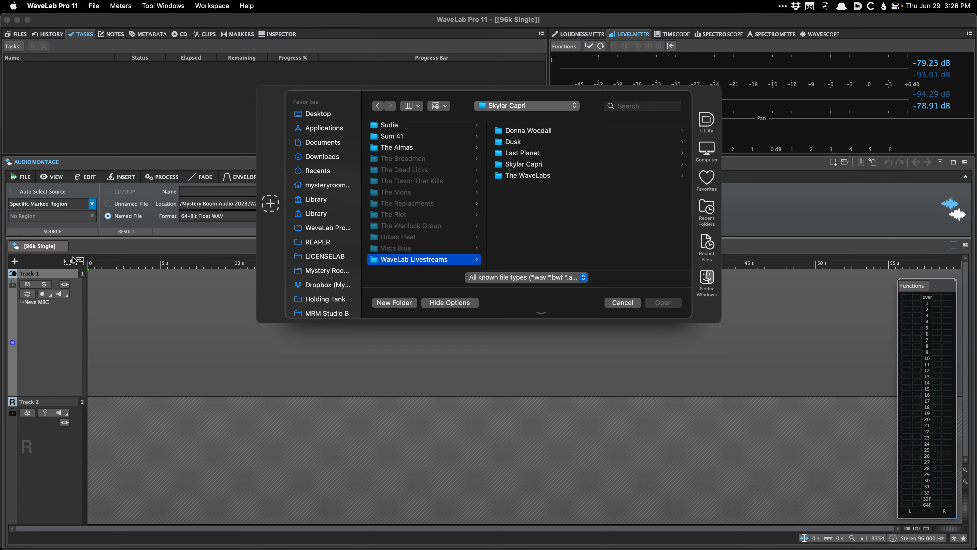
key("Right")
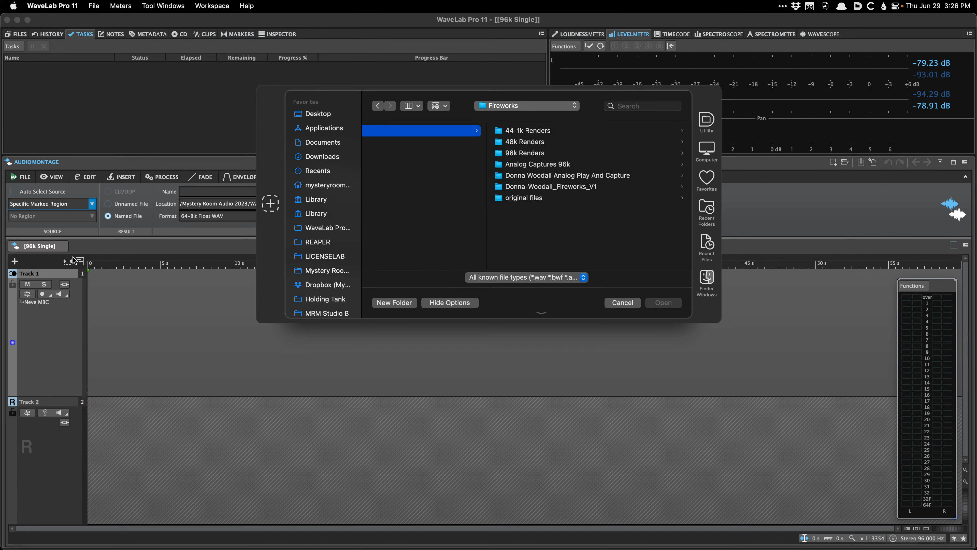
key("Right")
key("Down")
key("Down")
key("Down")
key("Down")
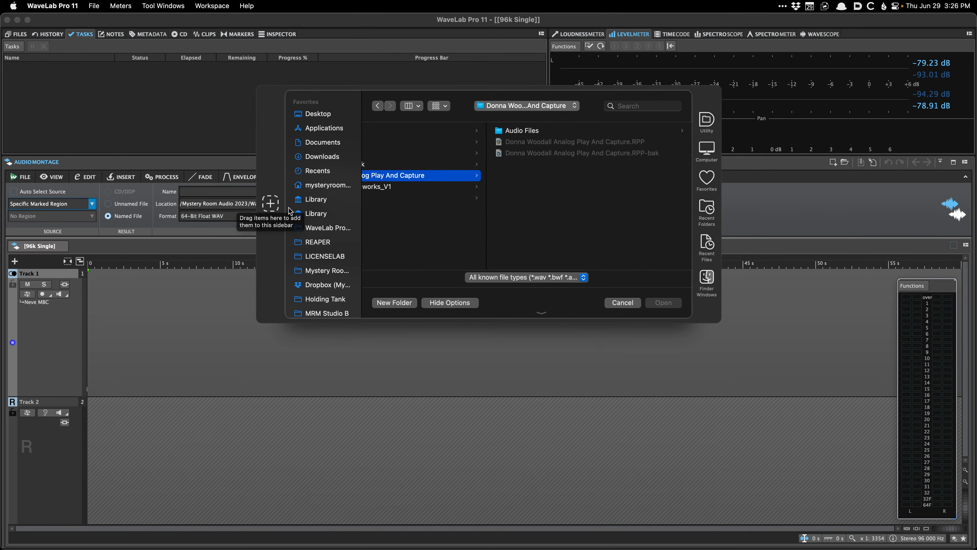
left_click(449, 198)
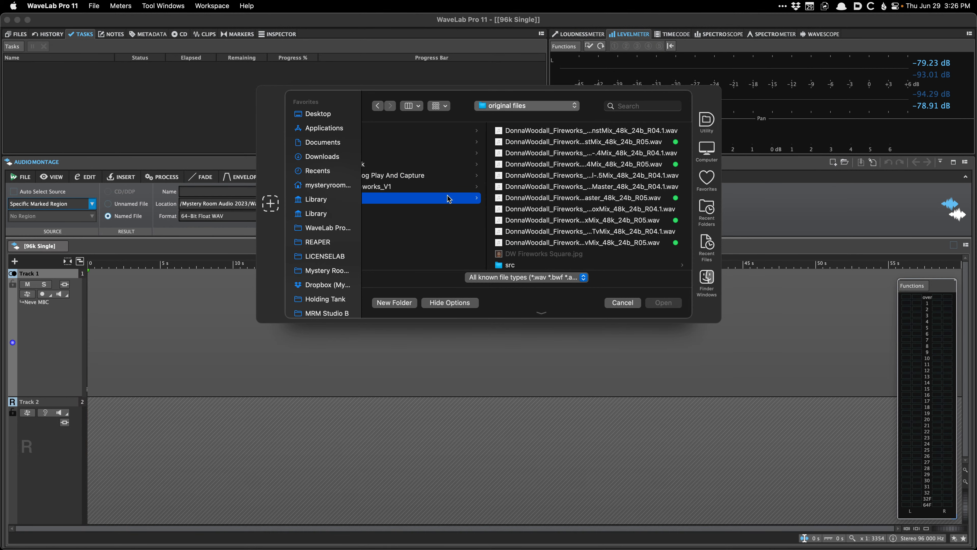
left_click(536, 267)
key("Right")
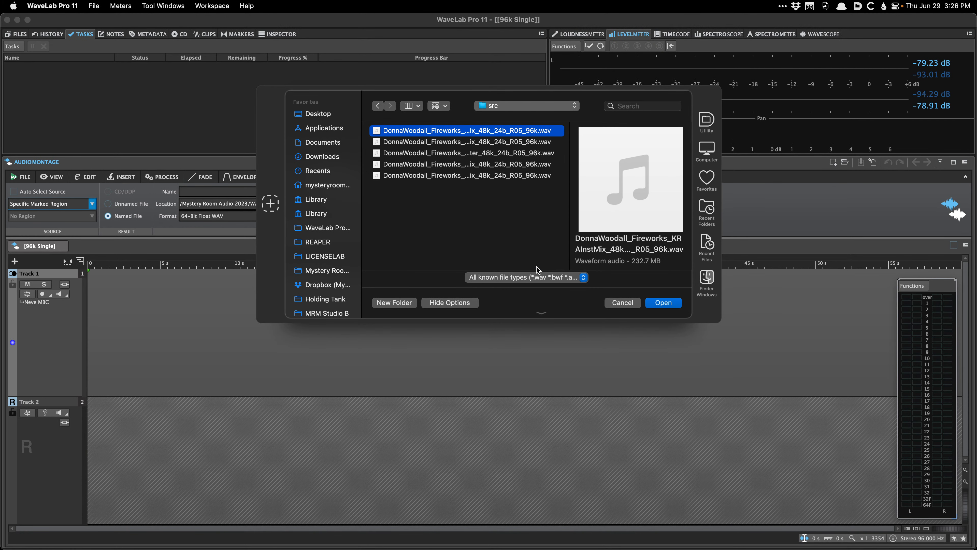
- Choose all five Fireworks R05_96k WAV files in the src folder for insertion
key("Left")
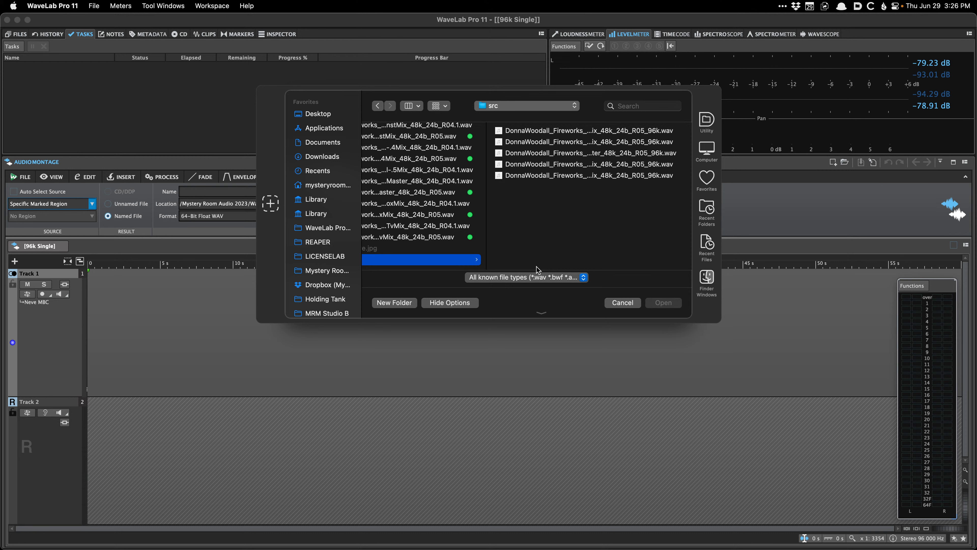
key("Right")
key("shift+Down")
key("shift+Down")
key("shift+Down")
key("shift+Down")
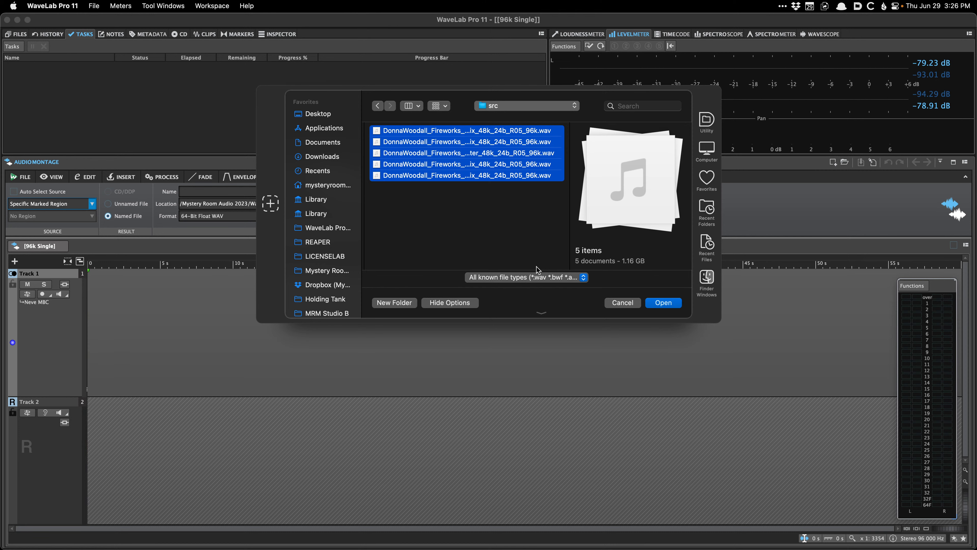
key("Return")
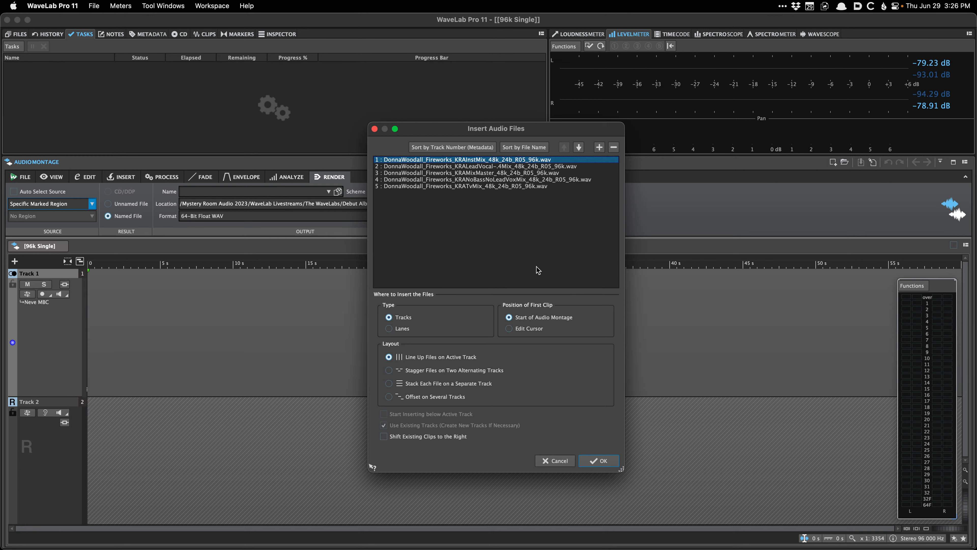
- Move the KRAMixMaster file to first place in the list of files to insert
key("Down")
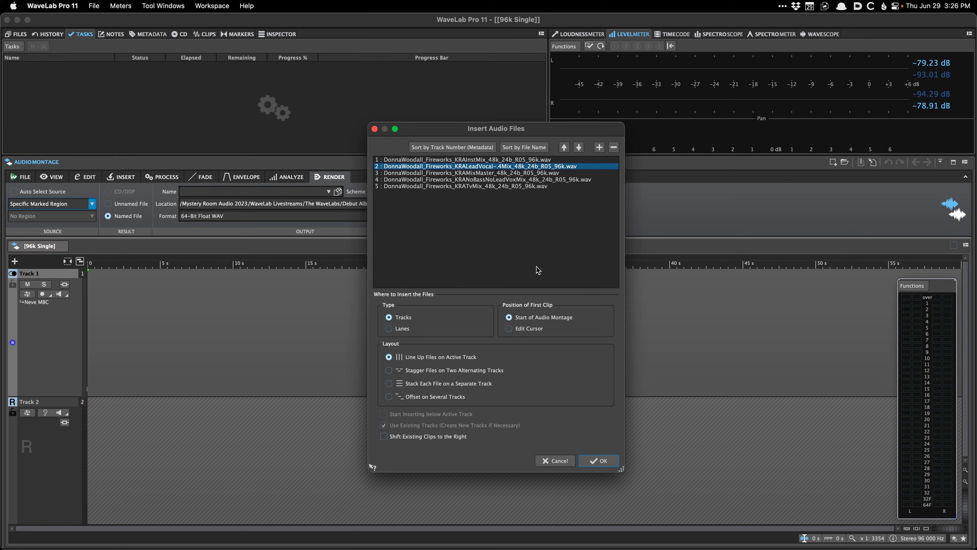
key("Down")
key("ctrl+Up")
key("ctrl+Up")
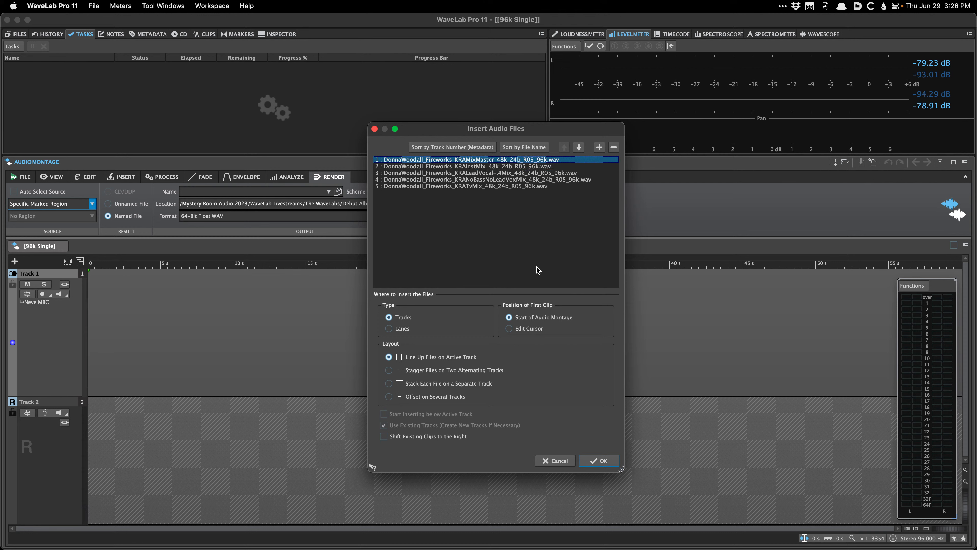
- Move the KRATvMix file to third place and insert the files lined up on the active track from the montage start
key("Down")
key("Down")
key("Down")
key("Down")
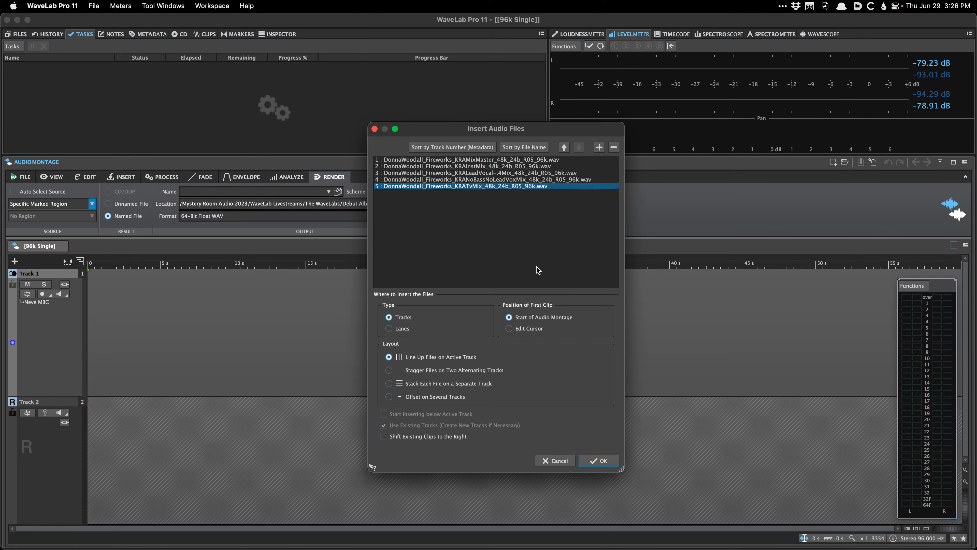
key("ctrl+Up")
key("ctrl+Up")
key("Down")
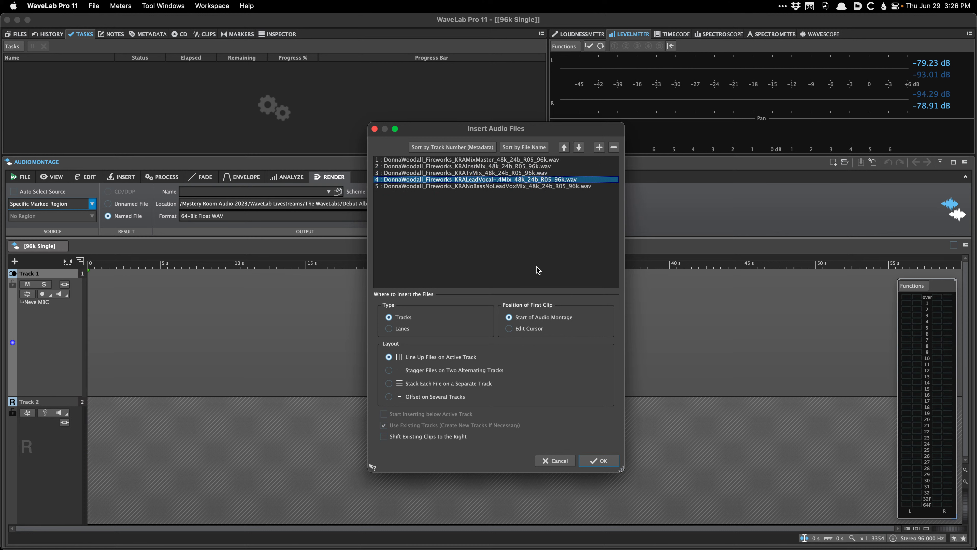
key("Down")
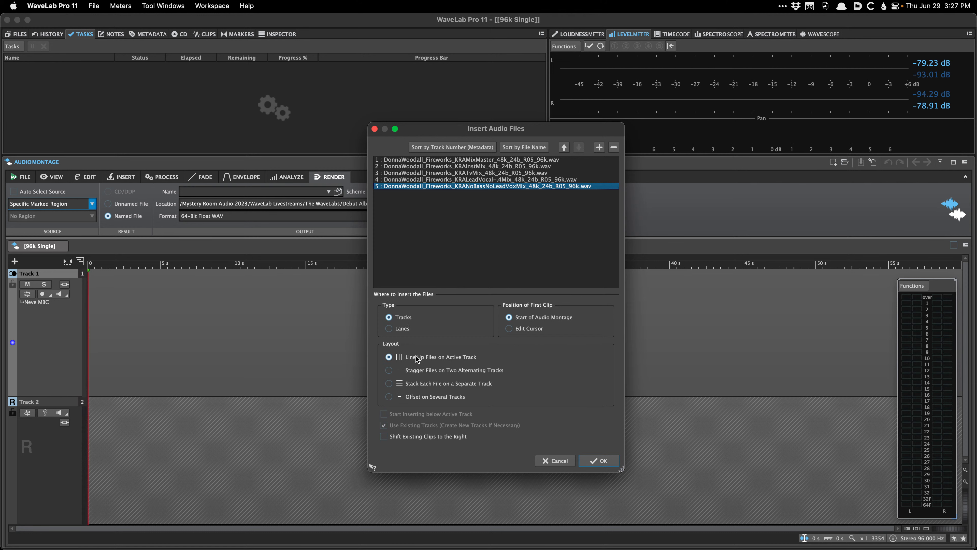
left_click(595, 460)
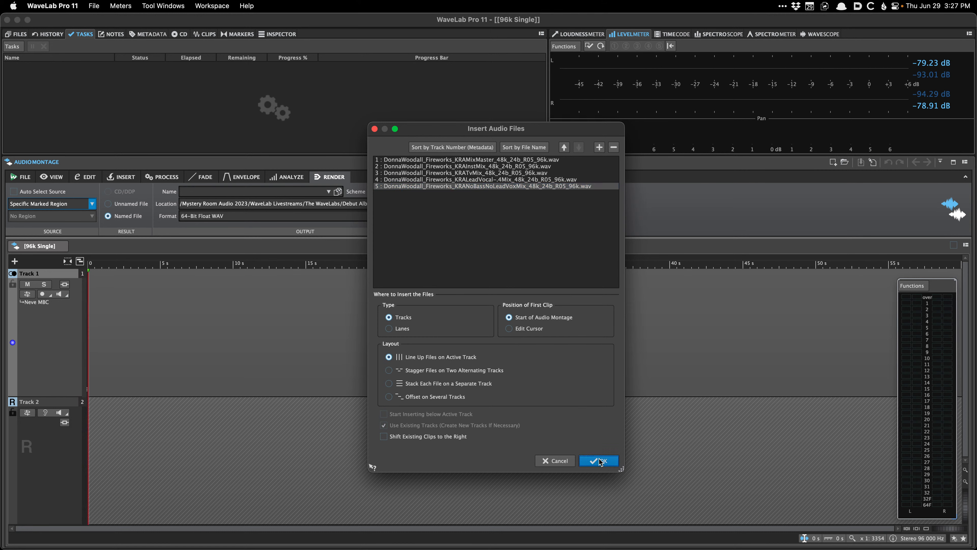
- Start saving the montage and copy the artist's name from the location path into its name
key("super+s")
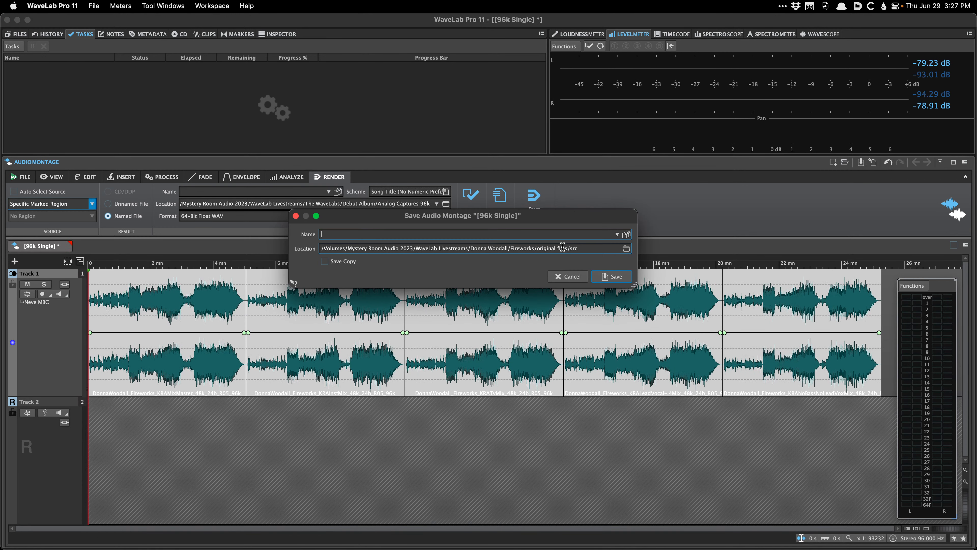
left_click_drag(470, 247, 478, 246)
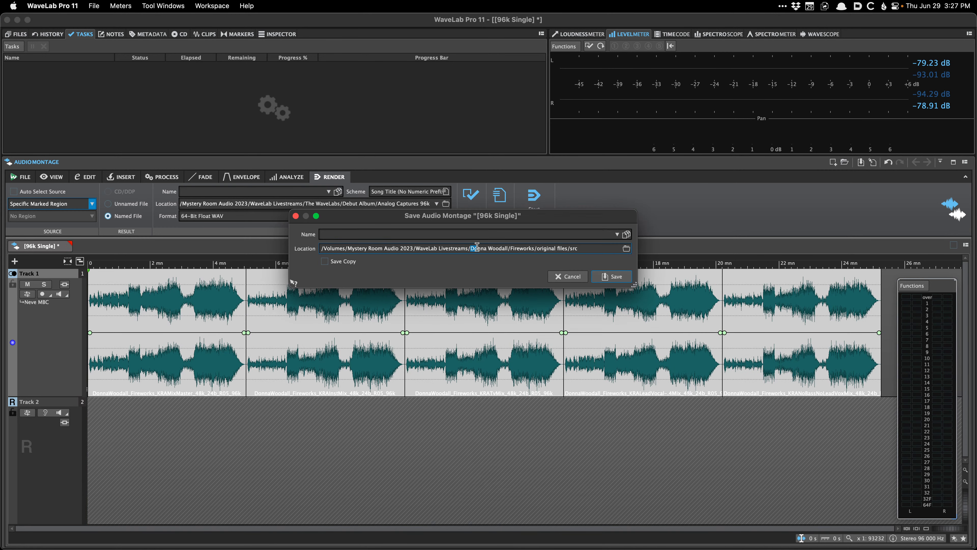
left_click(616, 234)
left_click(592, 224)
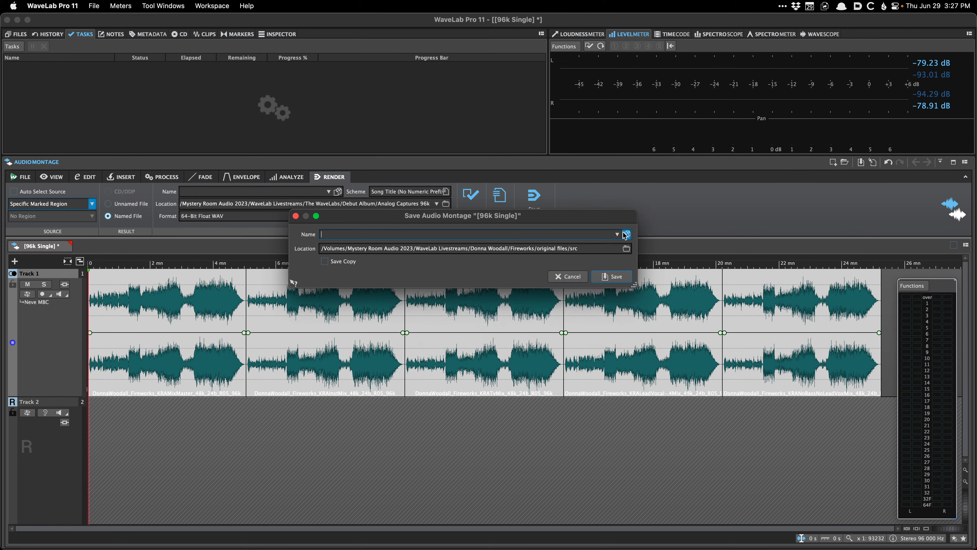
left_click(516, 248)
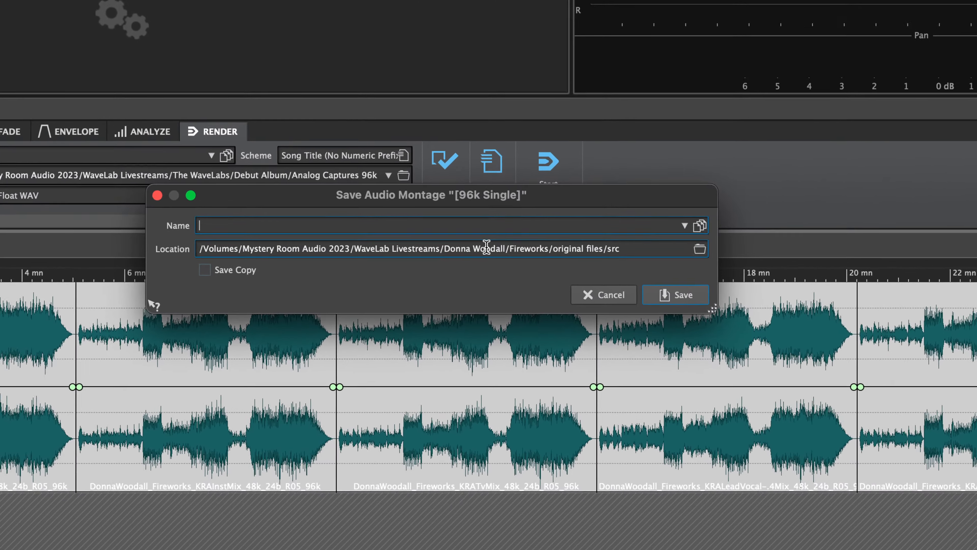
left_click_drag(508, 240, 506, 225)
key("super+c")
left_click(506, 224)
key("super+v")
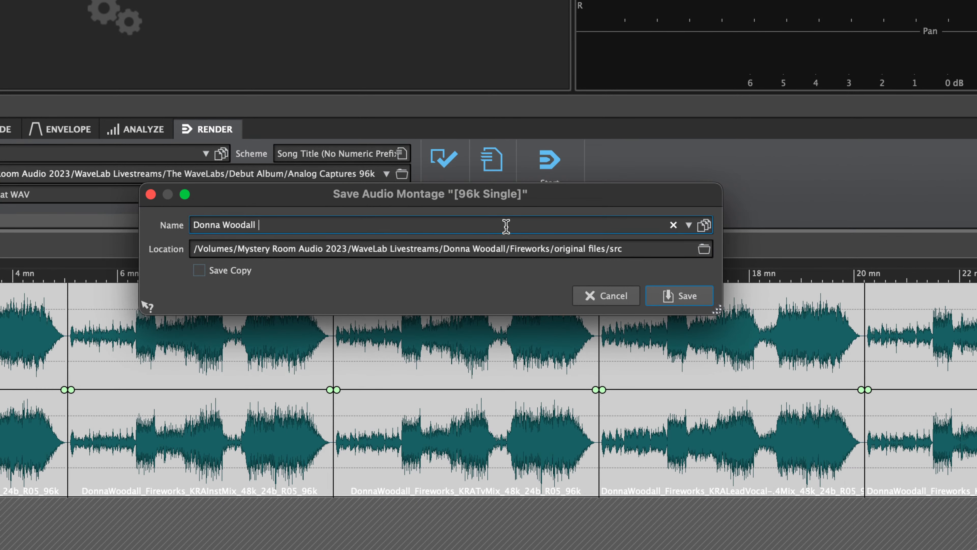
- Complete the montage name with "– Fireworks 6496 DIGITAL MASTER V2_" after the artist's name and save it in the src folder
type("–")
double_click(515, 248)
key("super+c")
left_click(505, 222)
key("super+v")
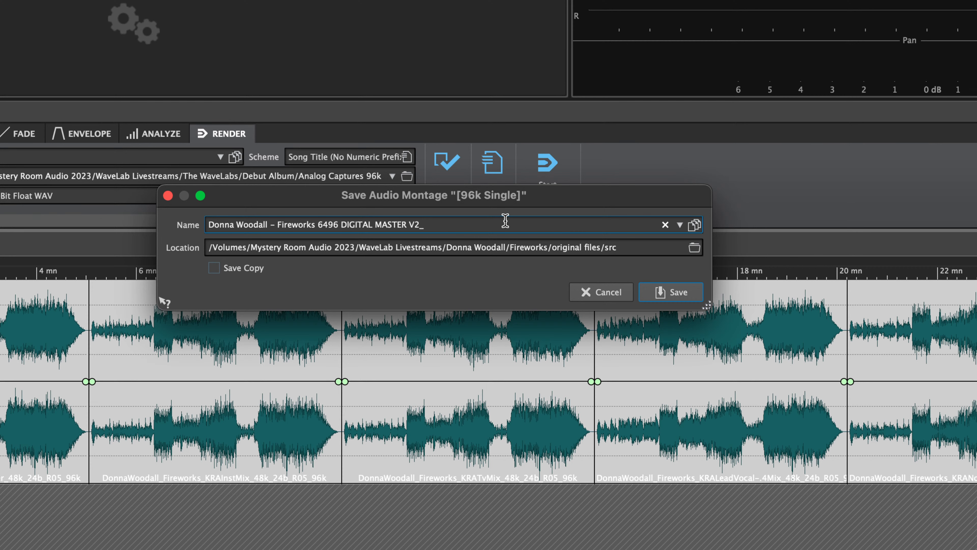
key("Return")
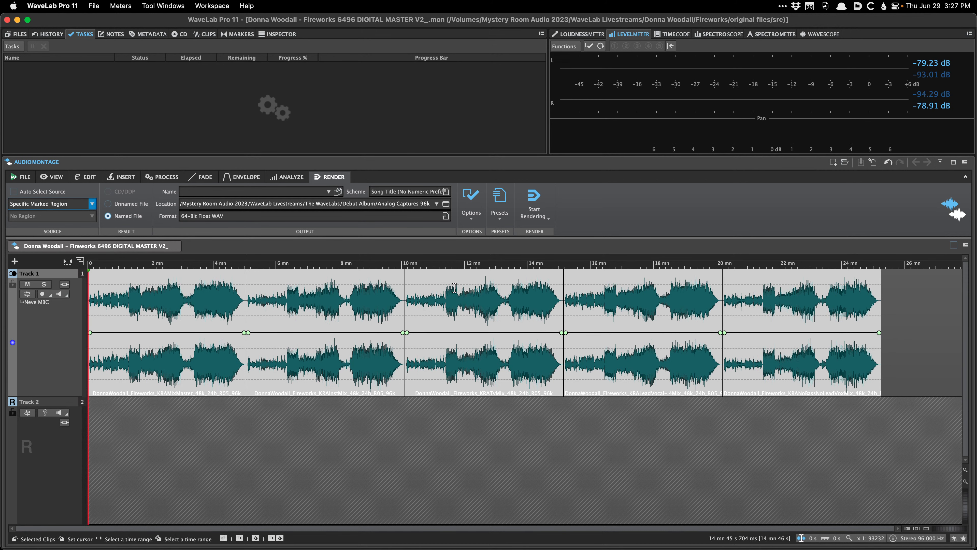
- Show the montage's clip list and select all clips on Track 1 together
left_click(203, 33)
key("super+a")
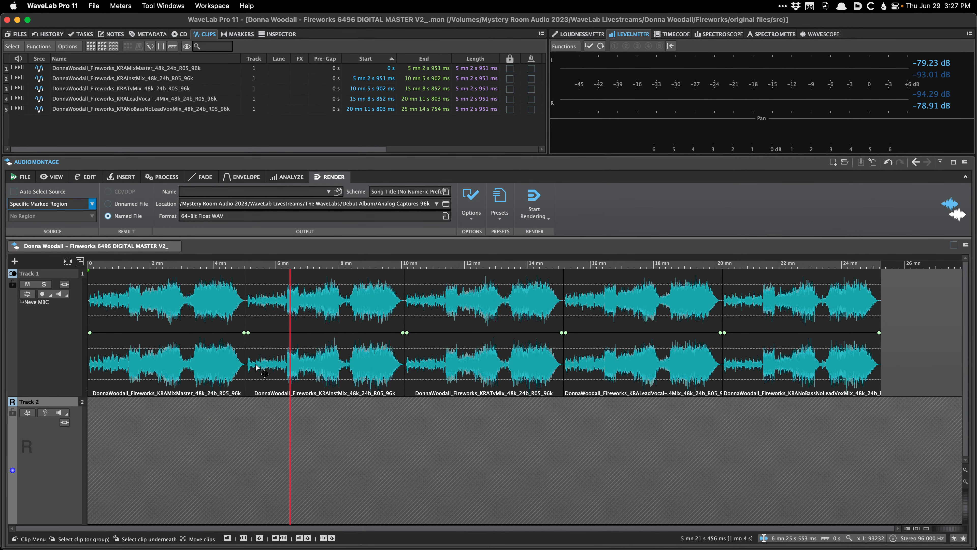
left_click(225, 324)
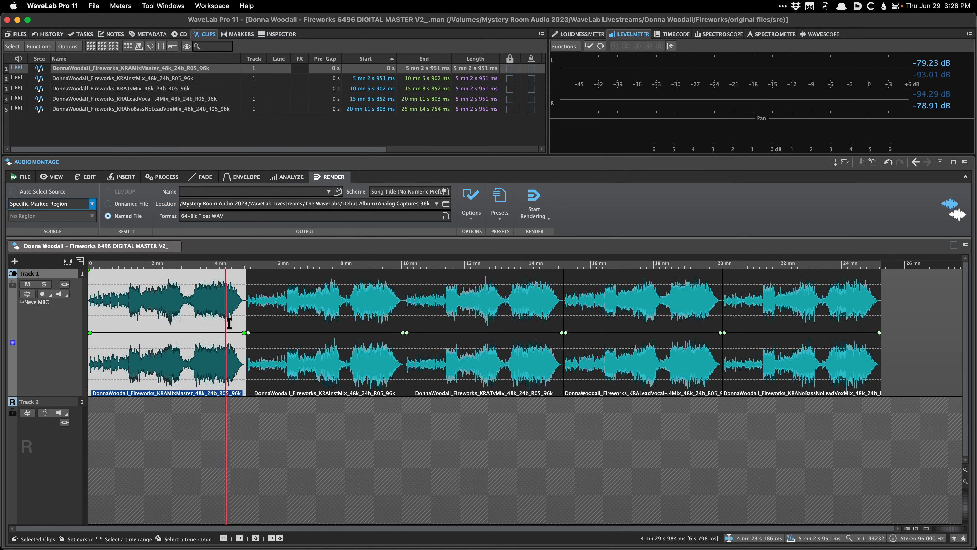
key("super+a")
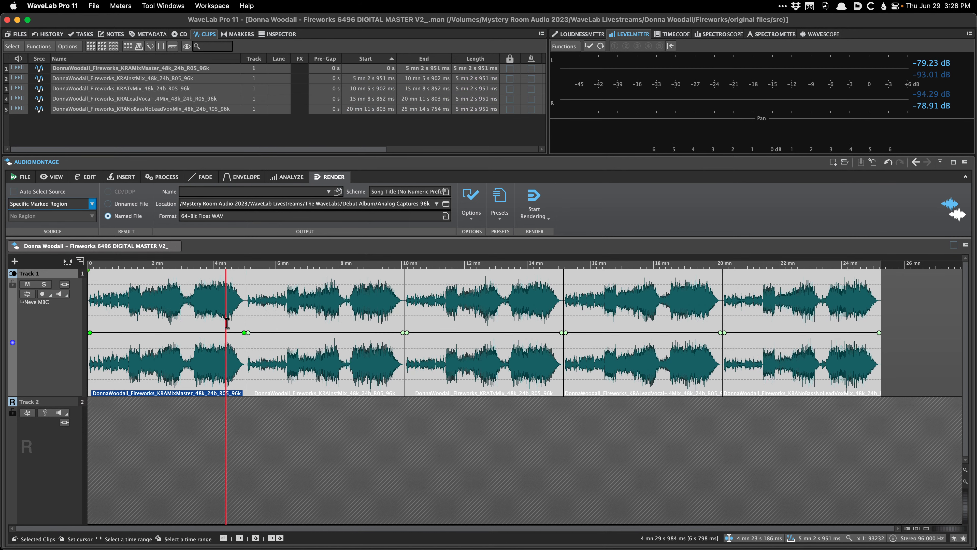
scroll(227, 324, "up", 3)
scroll(225, 323, "up", 10)
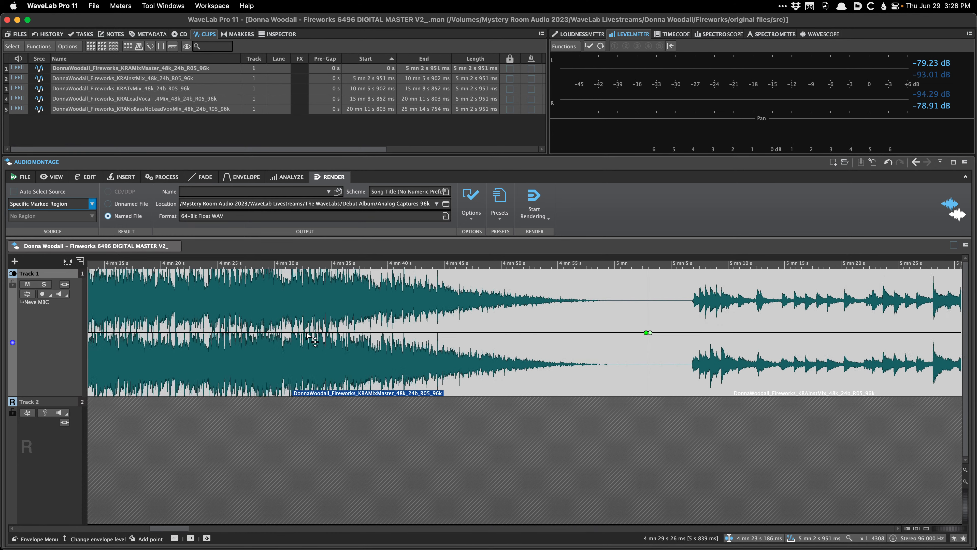
key("Home")
scroll(308, 337, "up", 3)
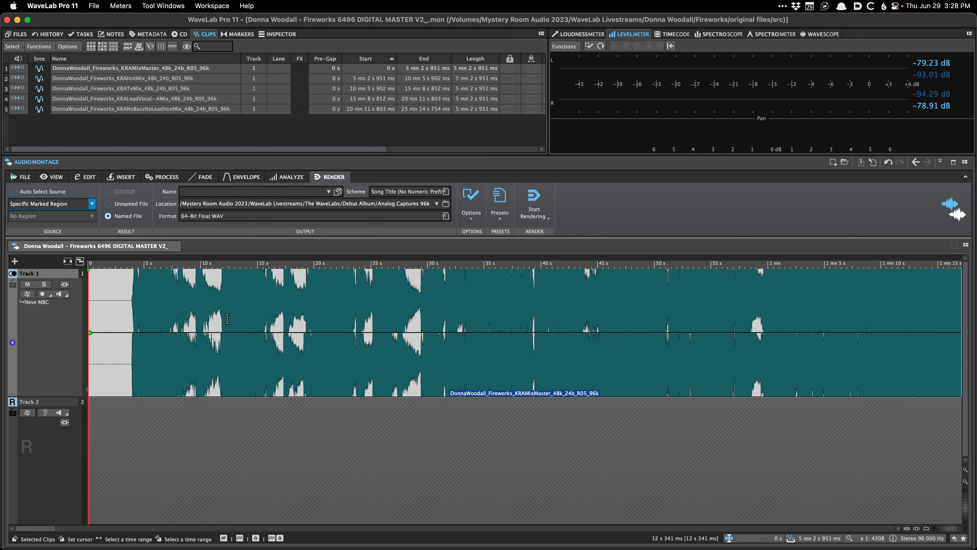
scroll(227, 319, "down", 10)
- Try trimming the starts and then the ends of all selected clips together, undoing each trim
left_click(250, 453)
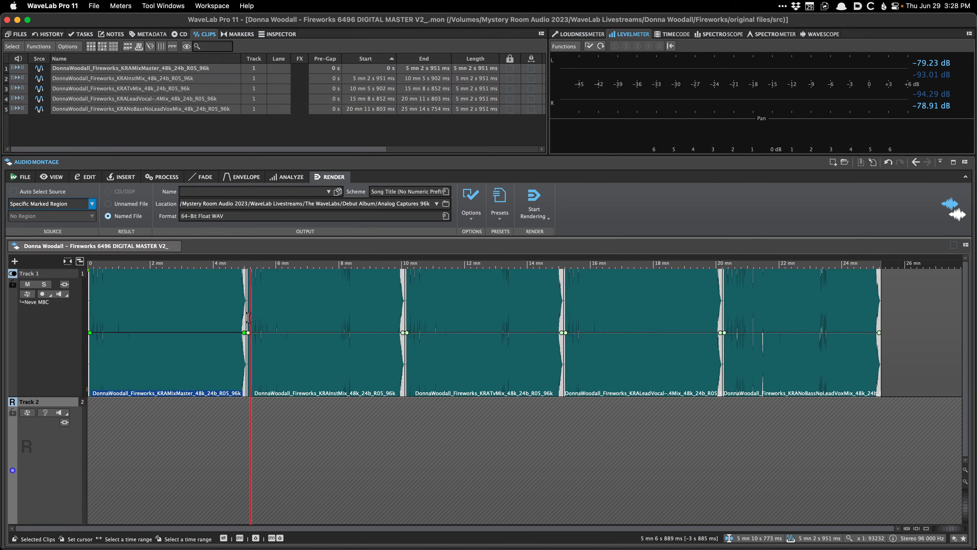
left_click_drag(247, 317, 313, 325)
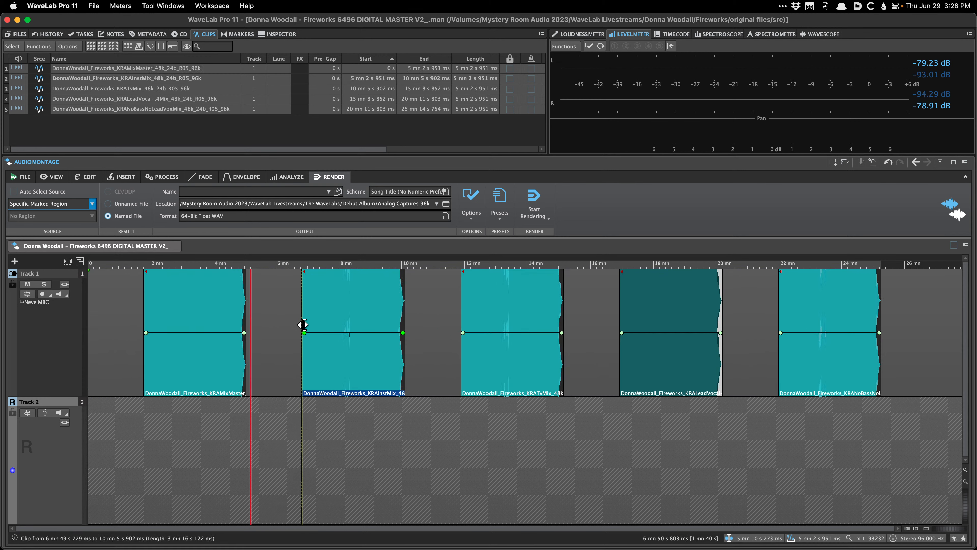
key("super+z")
left_click_drag(244, 313, 201, 312)
key("super+z")
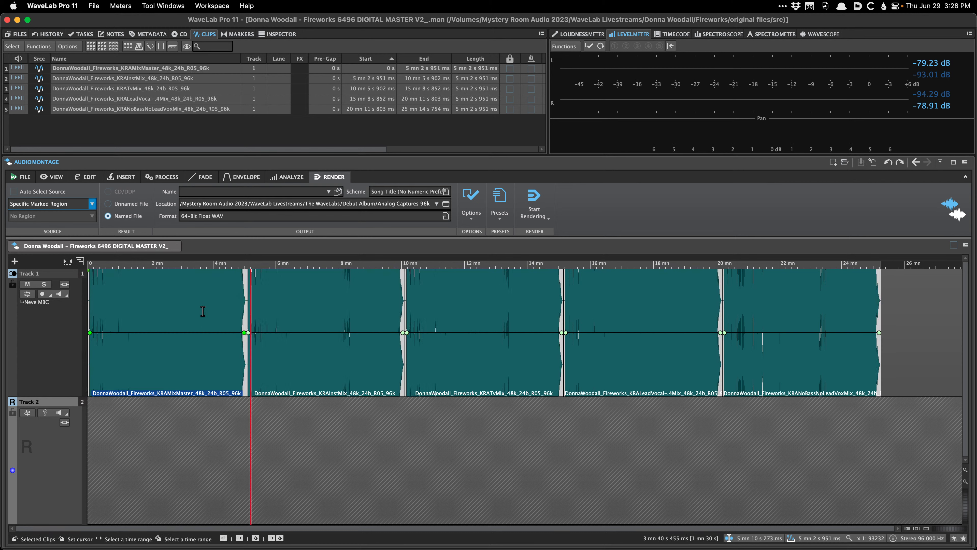
- Trim about 3.9 s of lead-in from all clips, up to just before the music, with a fade-in of about 5 ms, and save
left_click(214, 317)
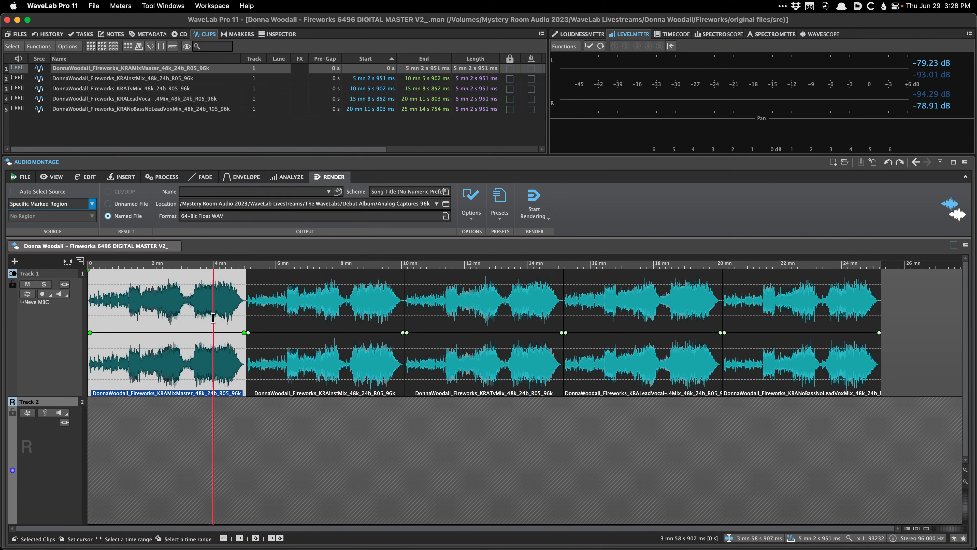
key("Home")
scroll(214, 318, "up", 10)
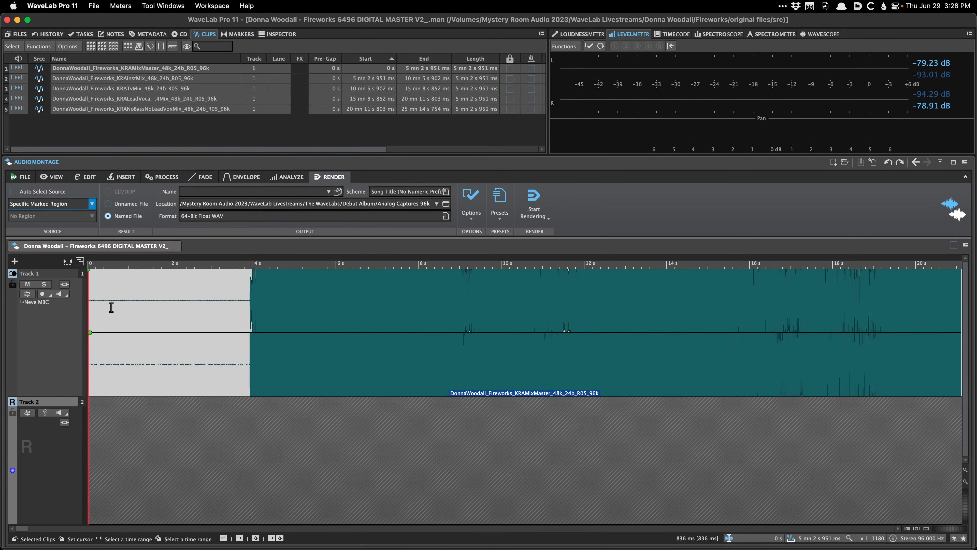
left_click_drag(88, 311, 273, 334)
scroll(235, 324, "up", 4)
scroll(274, 323, "up", 1)
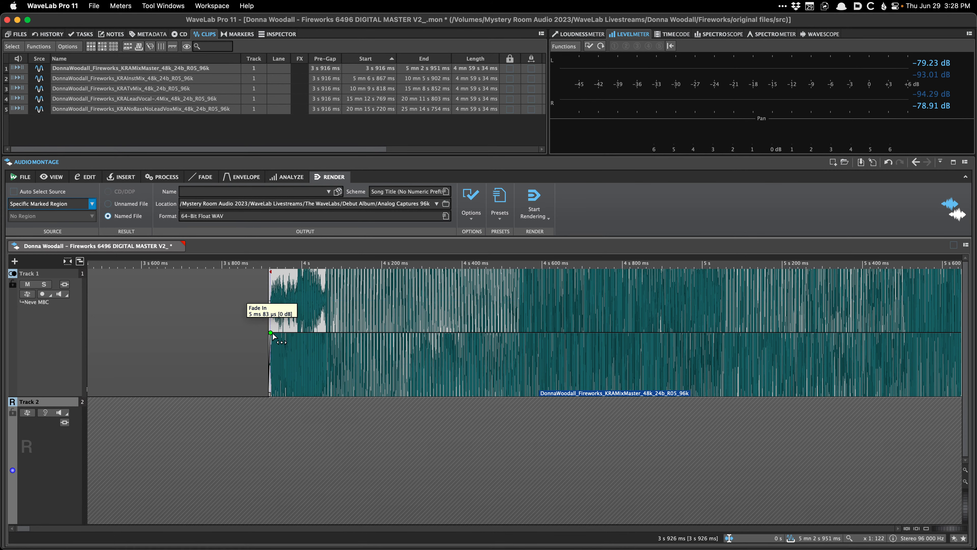
key("super+s")
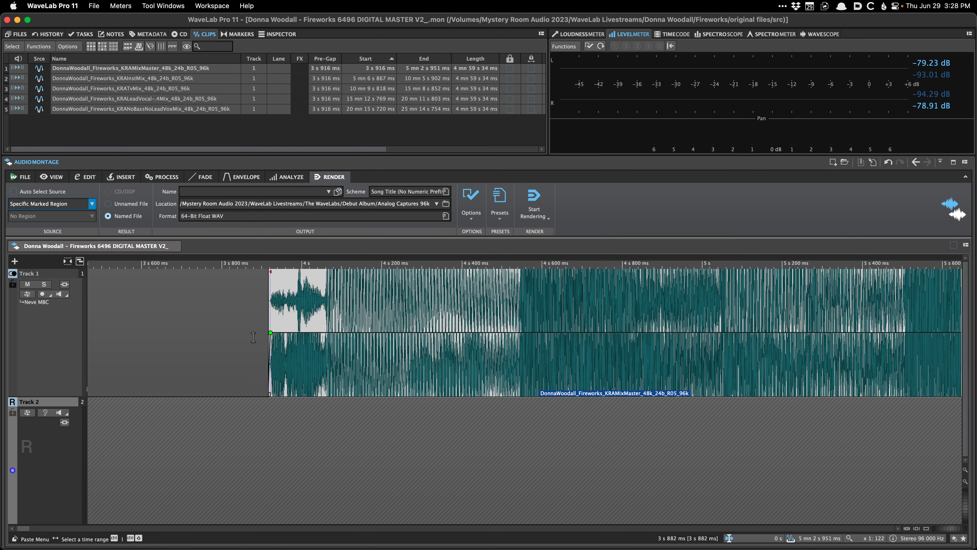
- Trim the ends of all clips so the first ends at about 5 mn 2 s 460 ms, with a short fade-out over the tail
scroll(253, 335, "down", 6)
scroll(252, 336, "up", 8)
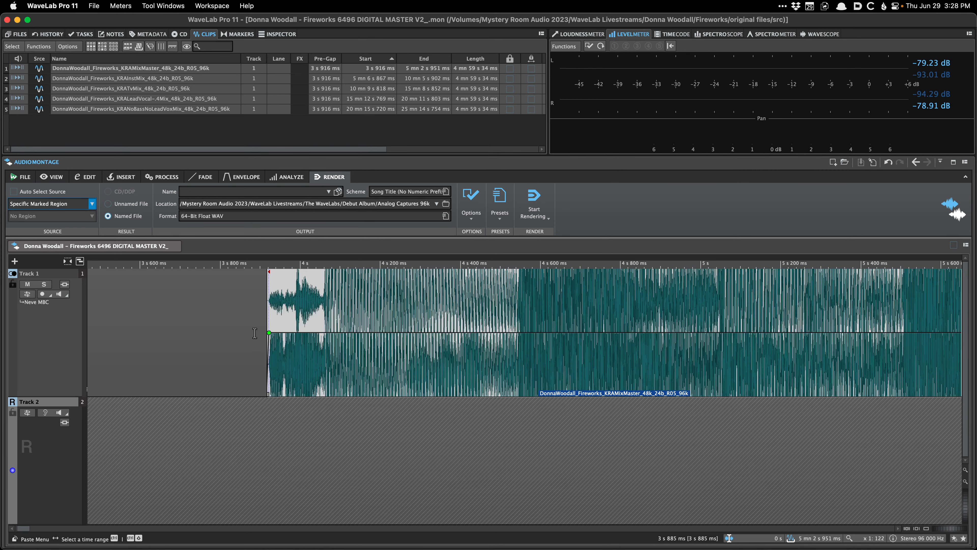
scroll(260, 334, "down", 10)
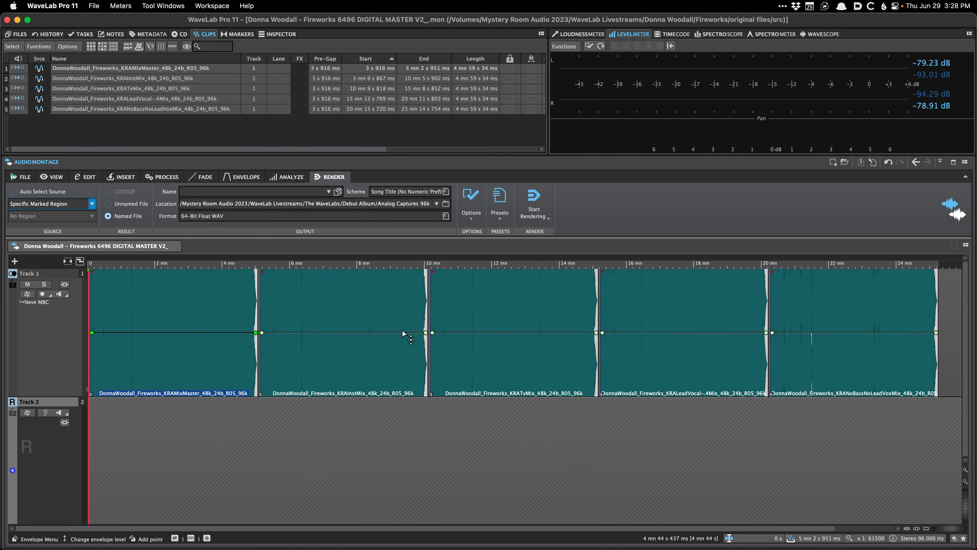
scroll(248, 310, "up", 5)
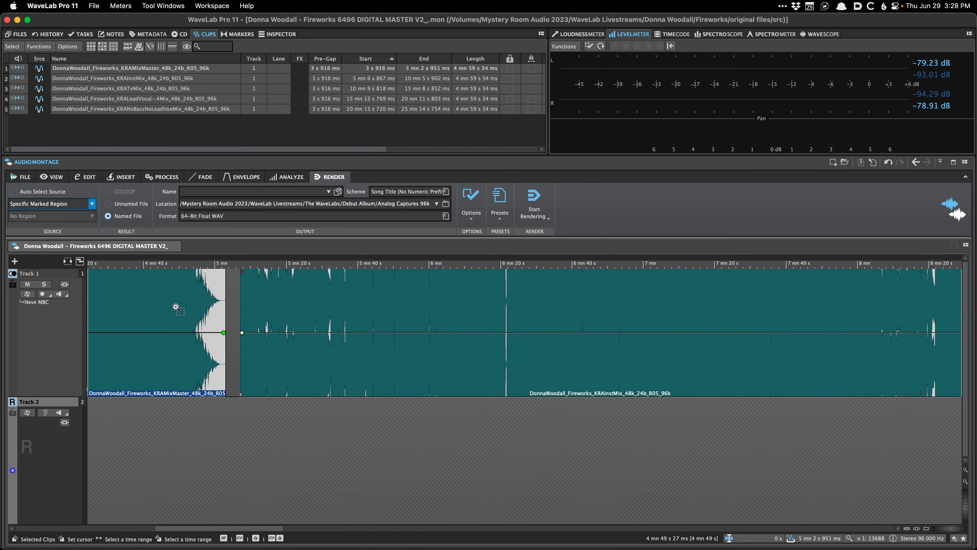
scroll(260, 310, "right", 15)
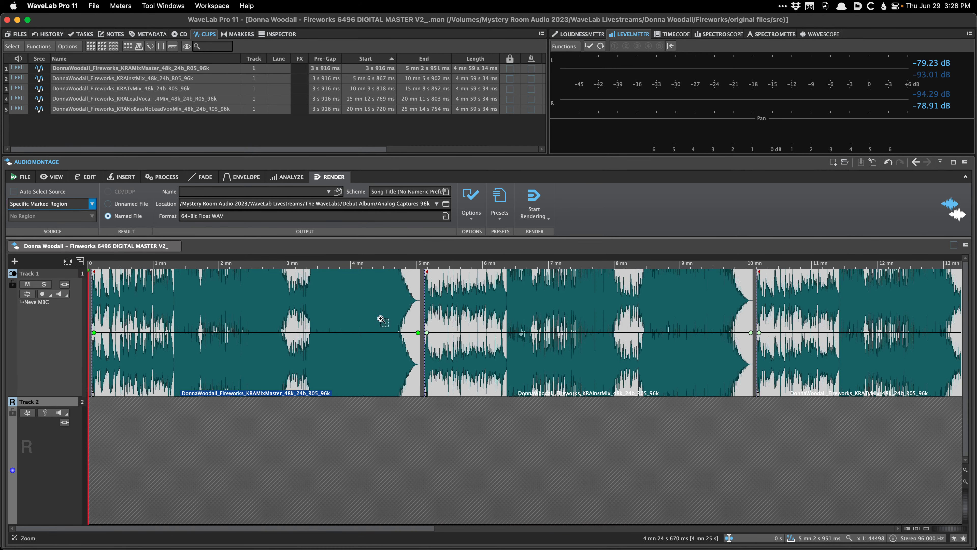
scroll(457, 326, "up", 10)
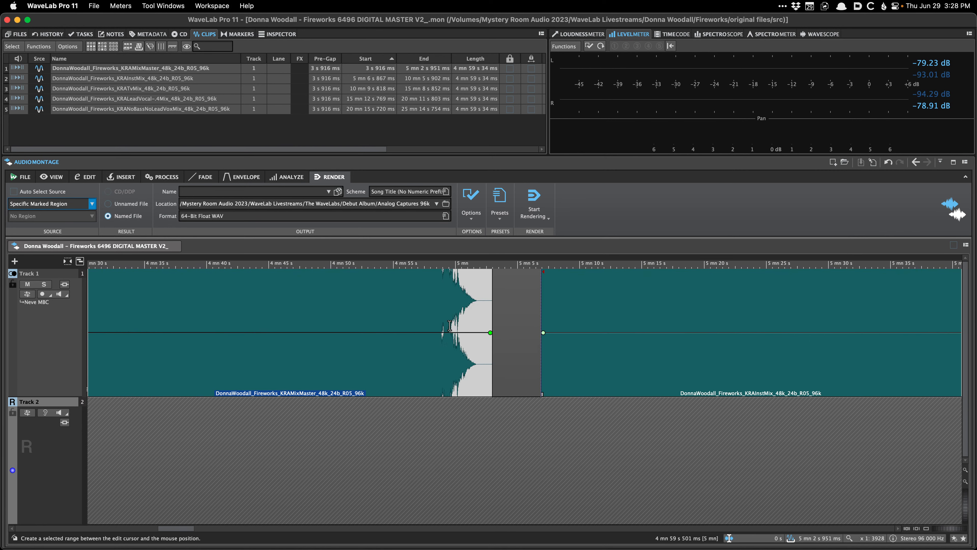
left_click_drag(490, 322, 462, 334)
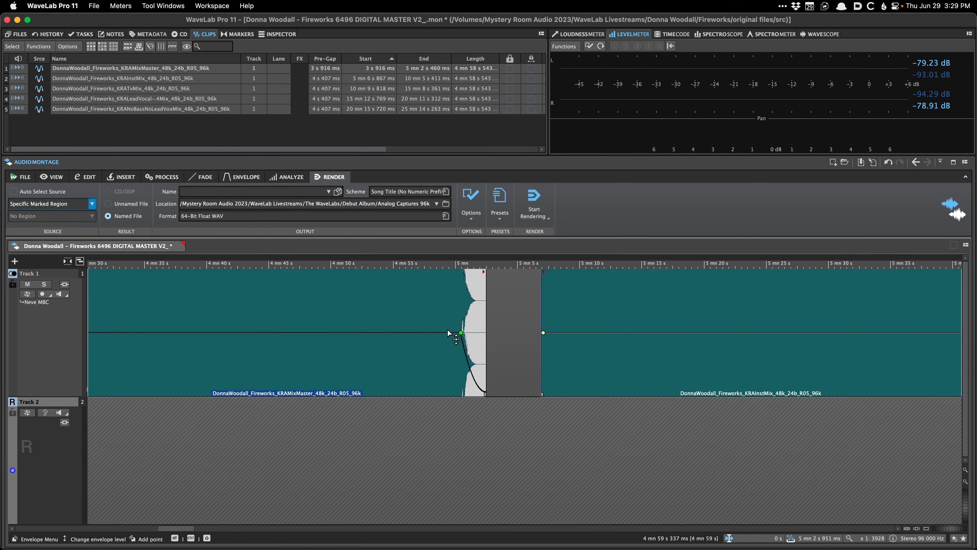
- Deselect the clips, widen the clip list's Length column to fit its full values, and save the montage
scroll(447, 329, "down", 2)
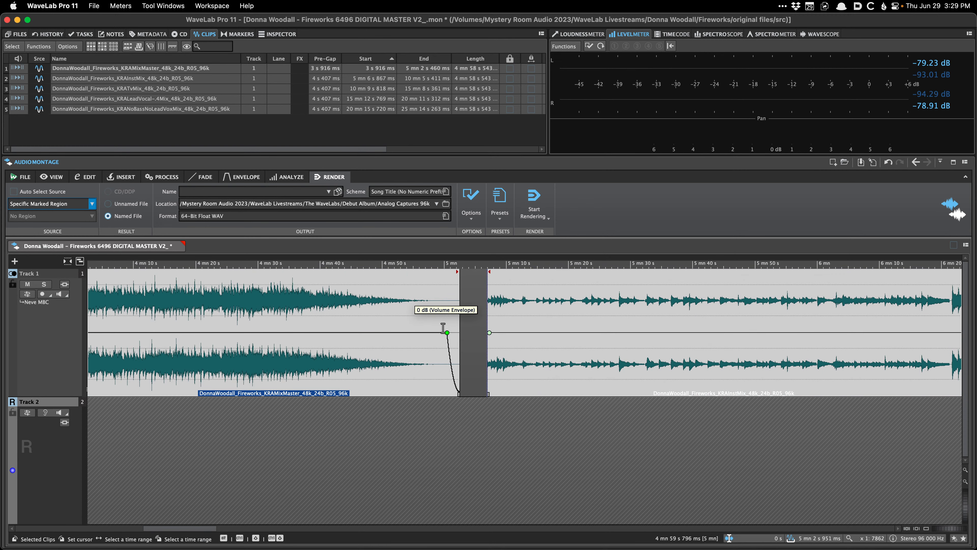
left_click(467, 144)
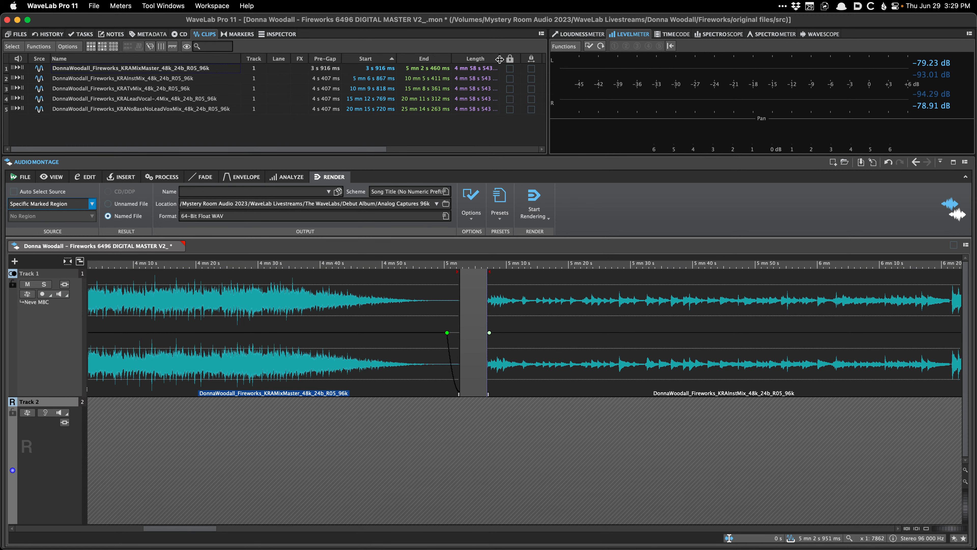
double_click(499, 60)
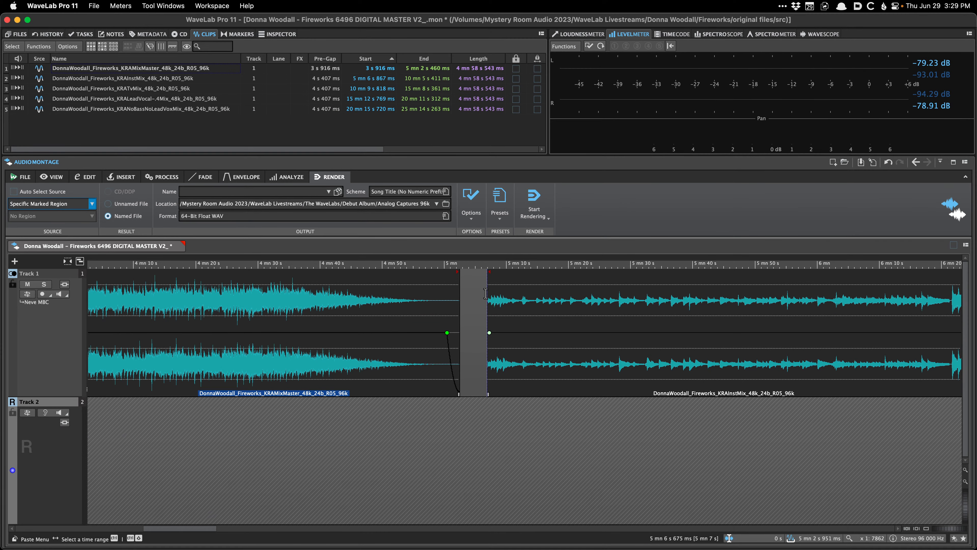
scroll(327, 268, "down", 2)
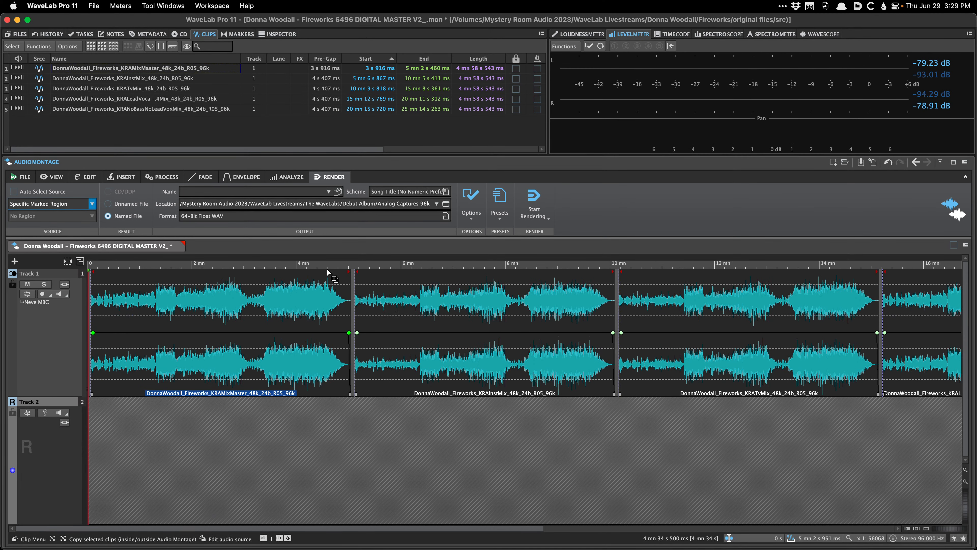
key("super+s")
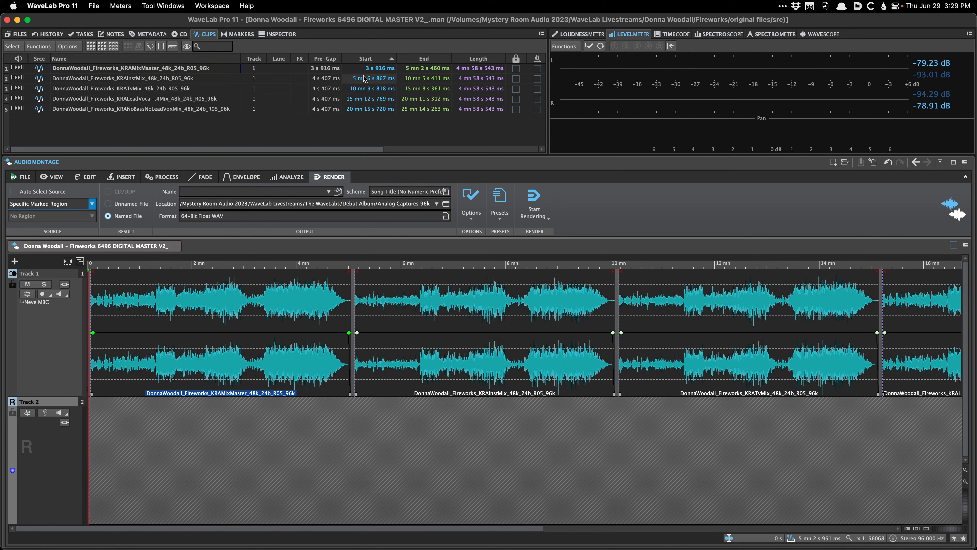
- Set the start time of the KRAMixMaster clip to 200 ms
double_click(379, 68)
type("00")
key("Right")
type("200")
key("Return")
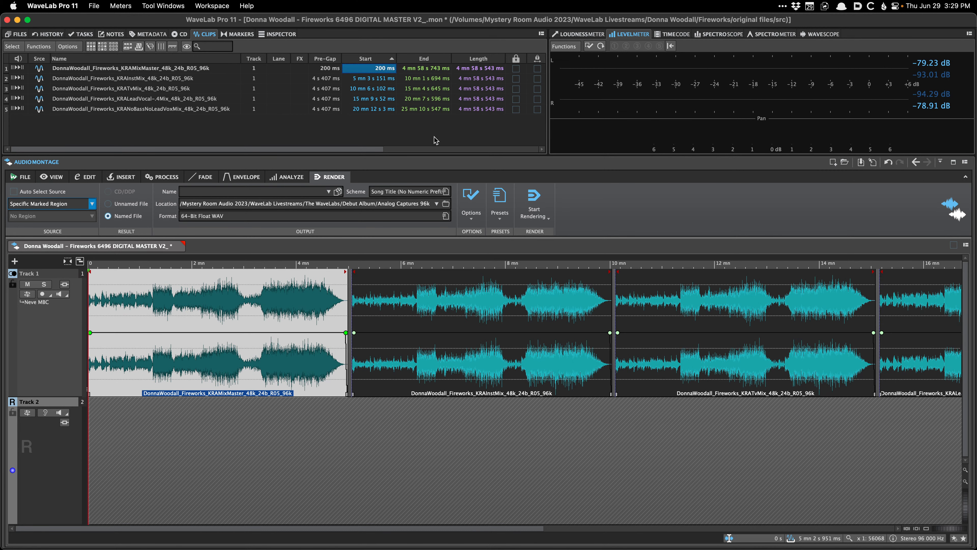
- Set the pre-gap of the KRAInstMix clip to 200 ms
double_click(325, 78)
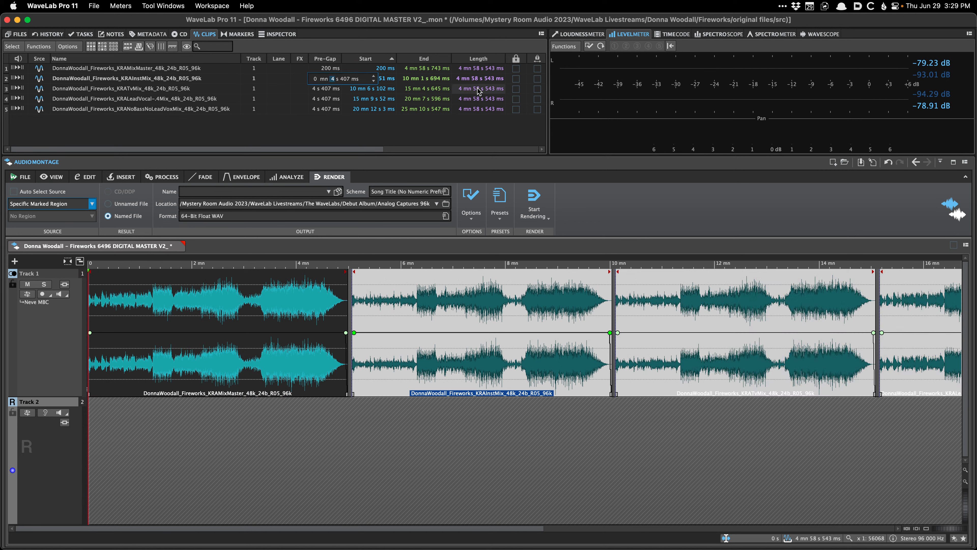
type("0")
key("Right")
type("200")
key("Return")
- Set the pre-gap of the KRATvMix clip to 200 ms
key("Down")
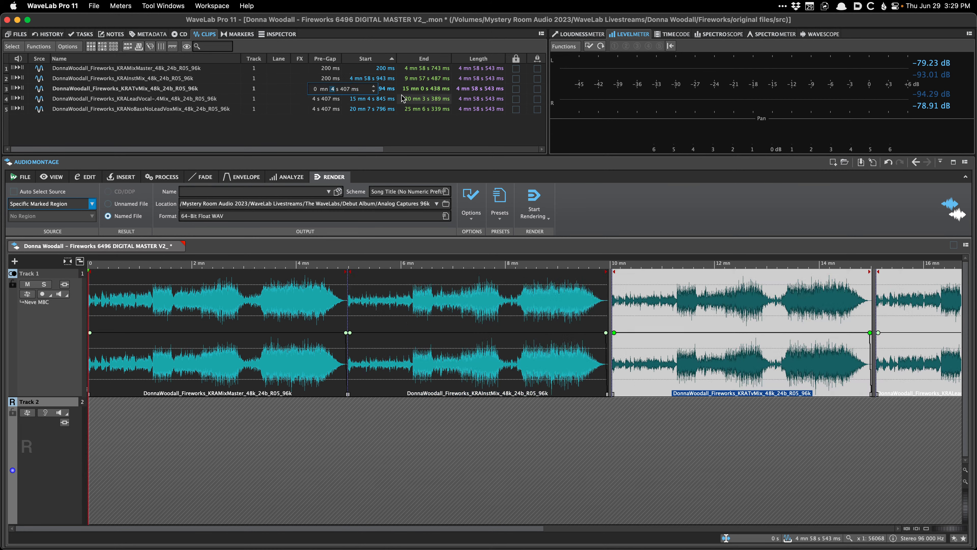
type("0")
key("Right")
type("200")
key("Return")
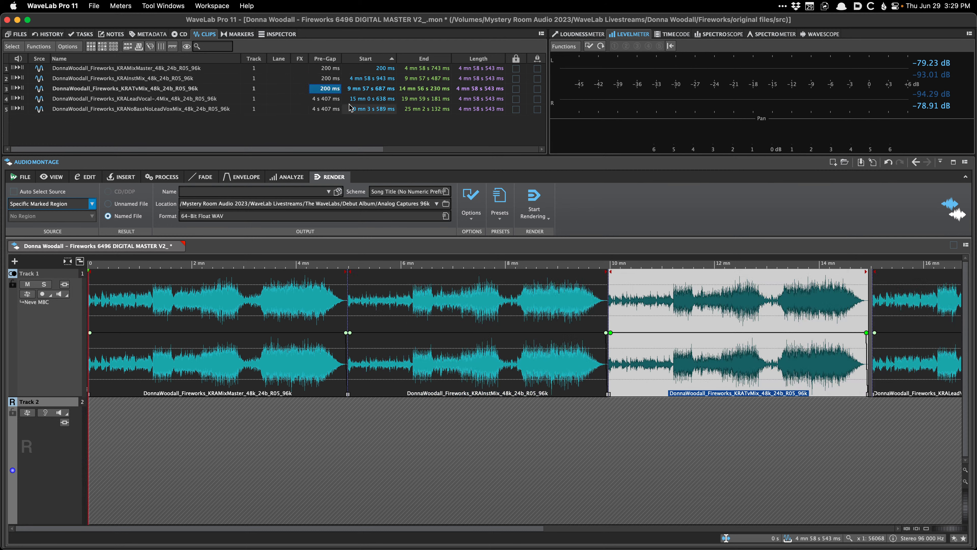
- Set the pre-gap of the KRALeadVocal clip to 200 ms
double_click(327, 97)
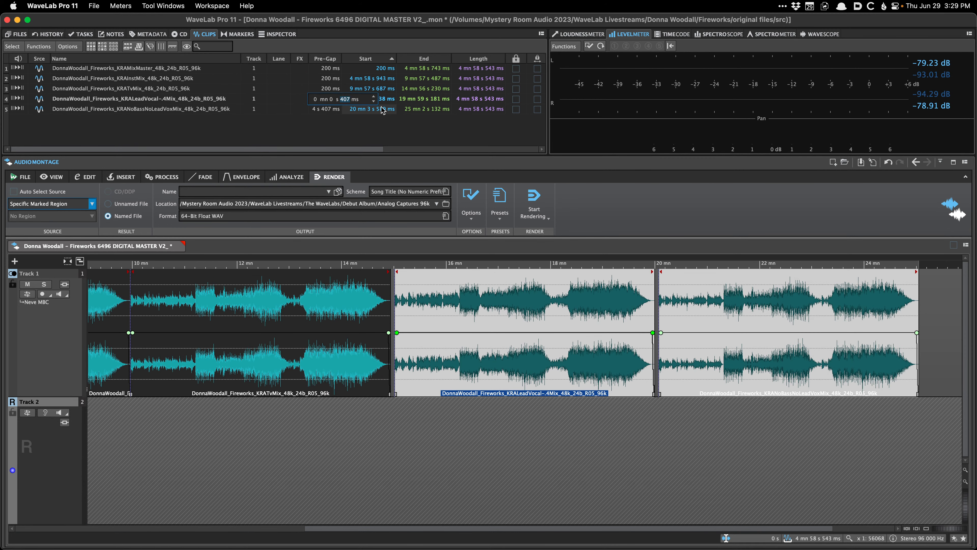
key("Return")
left_click(352, 127)
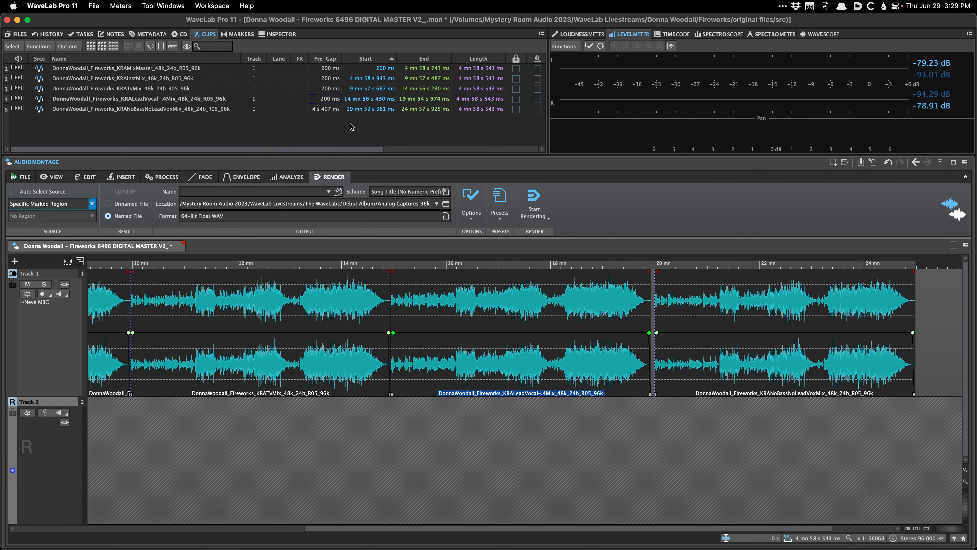
- Set the pre-gap of the KRANoBassNoLeadVoxMix clip to 200 ms and save the montage
double_click(330, 110)
type("200")
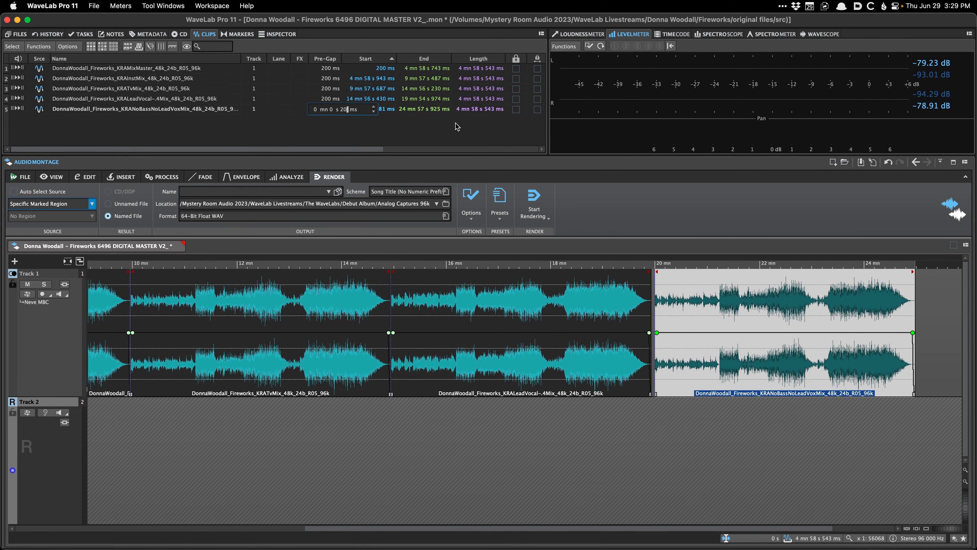
key("Return")
key("super+s")
- Return to the montage start, open the CD Wizard and load the JP Start preset with marker quantizing to CD frames
left_click(455, 452)
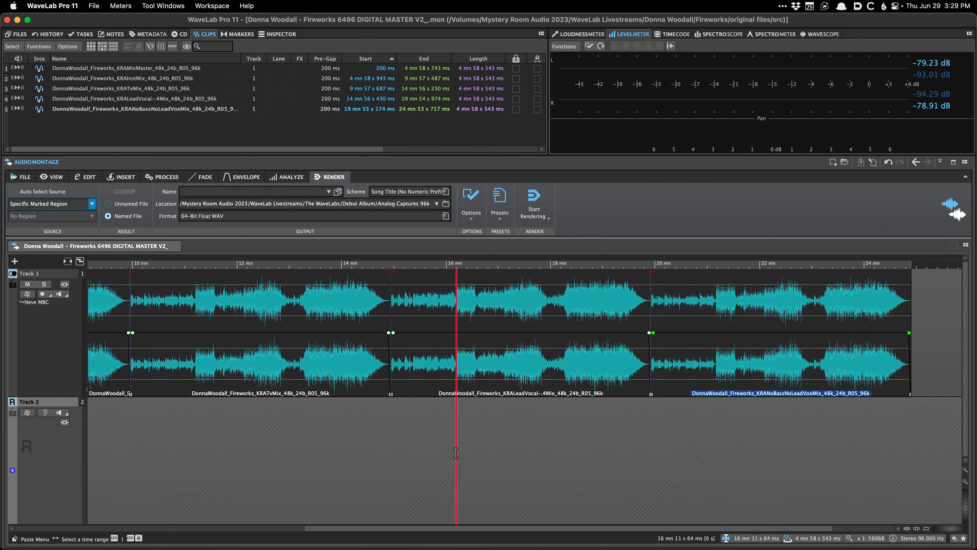
key("Home")
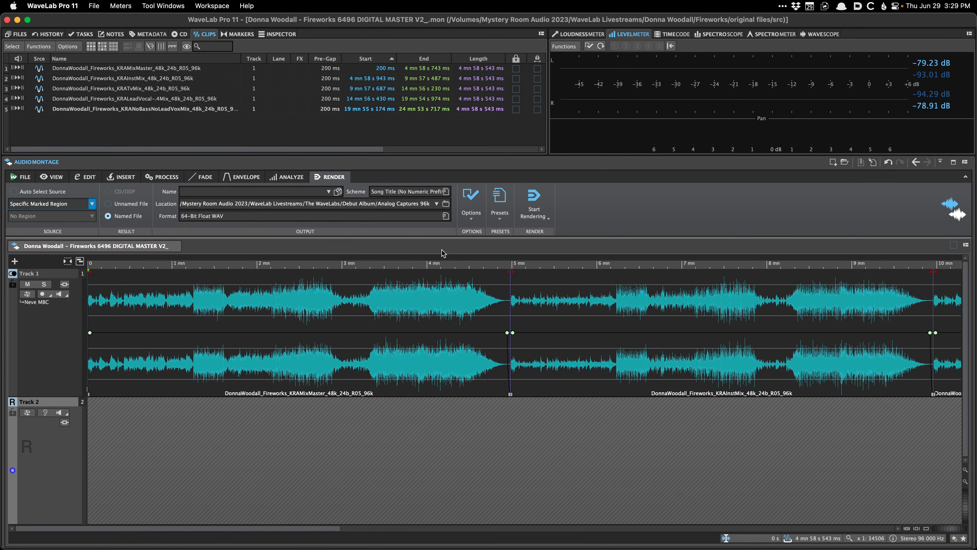
key("super+Down")
key("w")
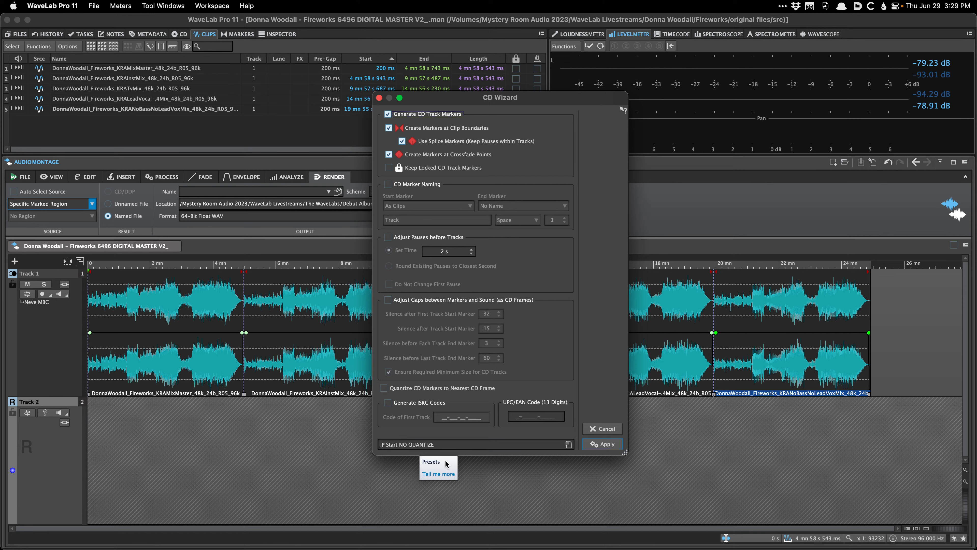
left_click(448, 446)
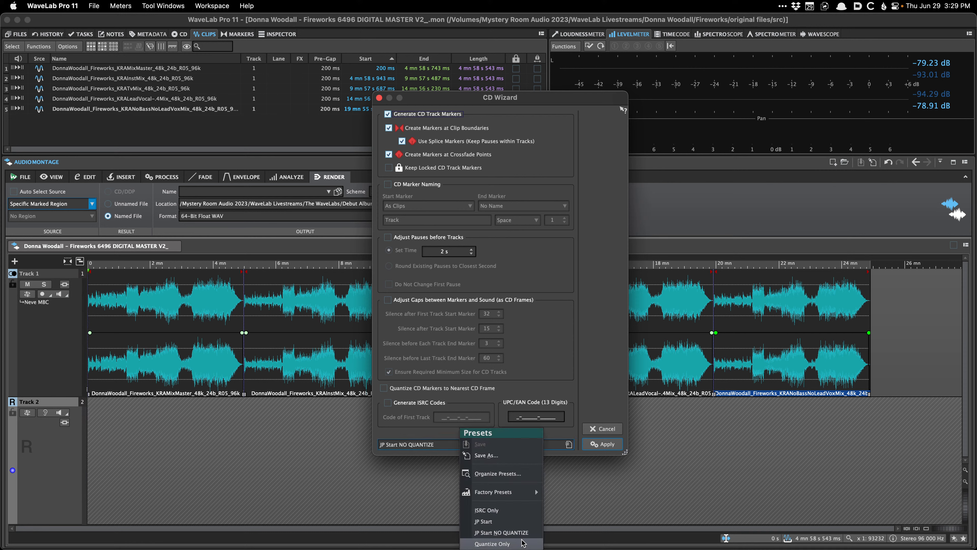
left_click(514, 528)
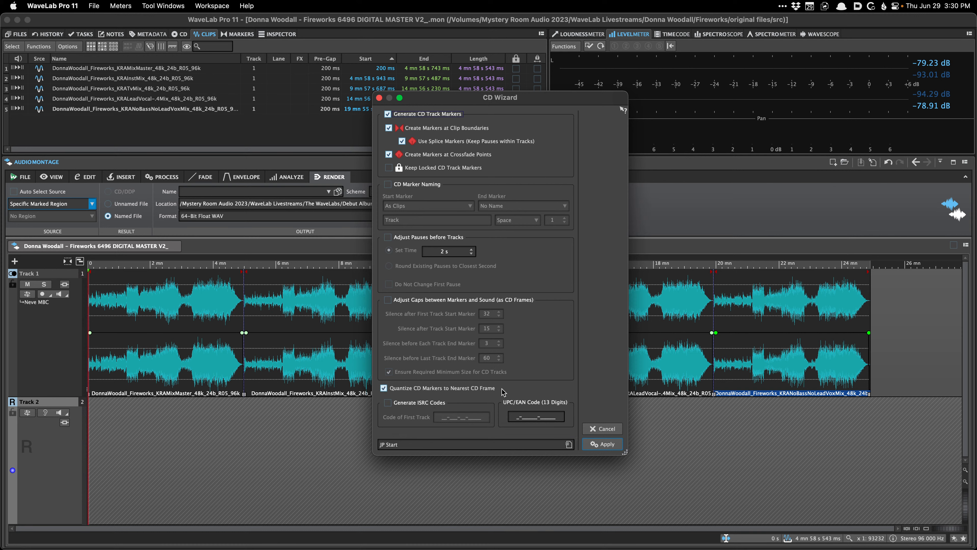
- Load the JP Start NO QUANTIZE preset in the CD Wizard, generate the CD track markers and save the montage
left_click(467, 446)
left_click(515, 532)
left_click(412, 444)
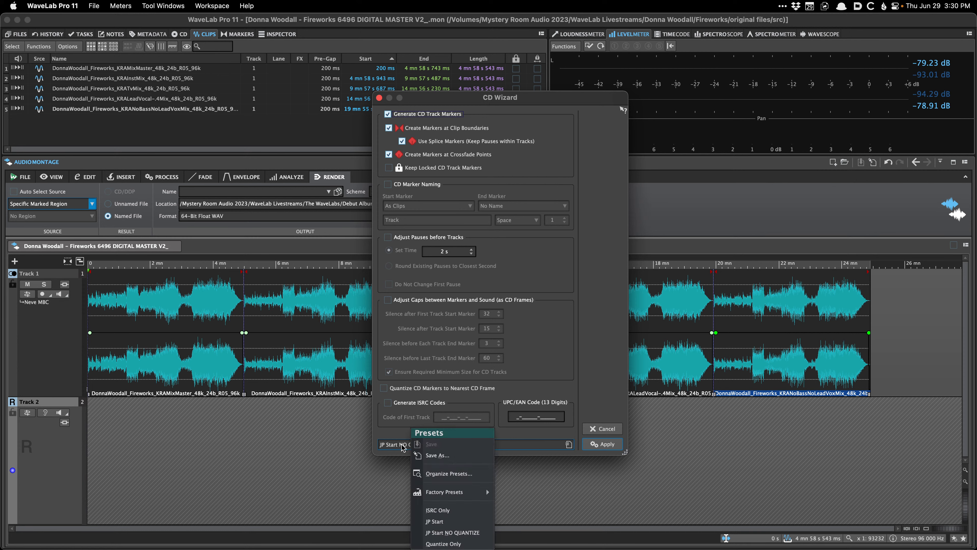
left_click(446, 532)
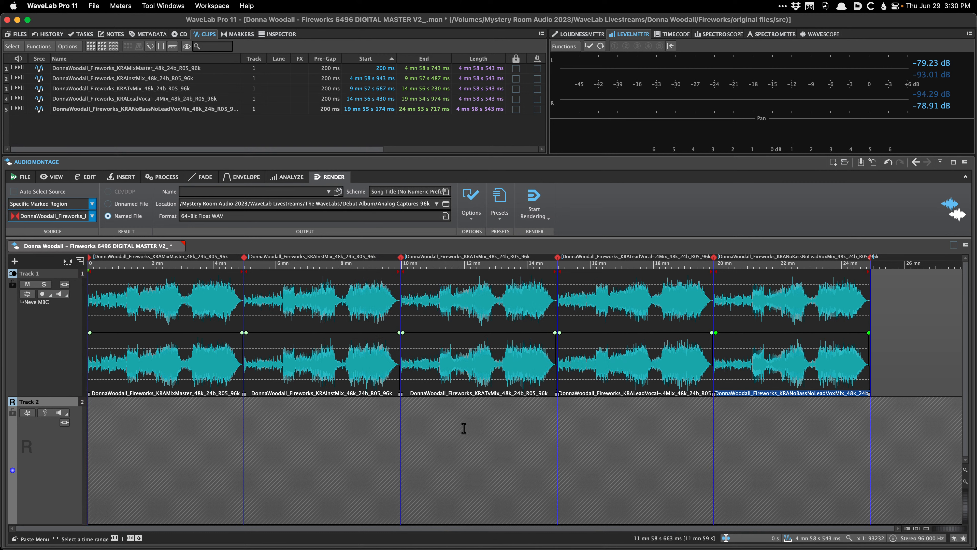
key("super+s")
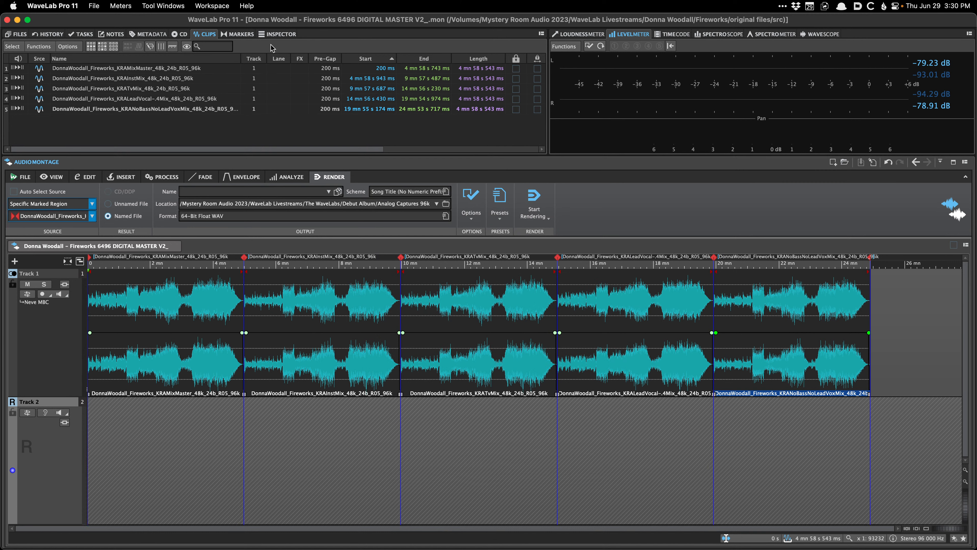
- Examine up close how the first CD track marker lines up with the start of the KRAMixMaster clip
left_click(313, 297)
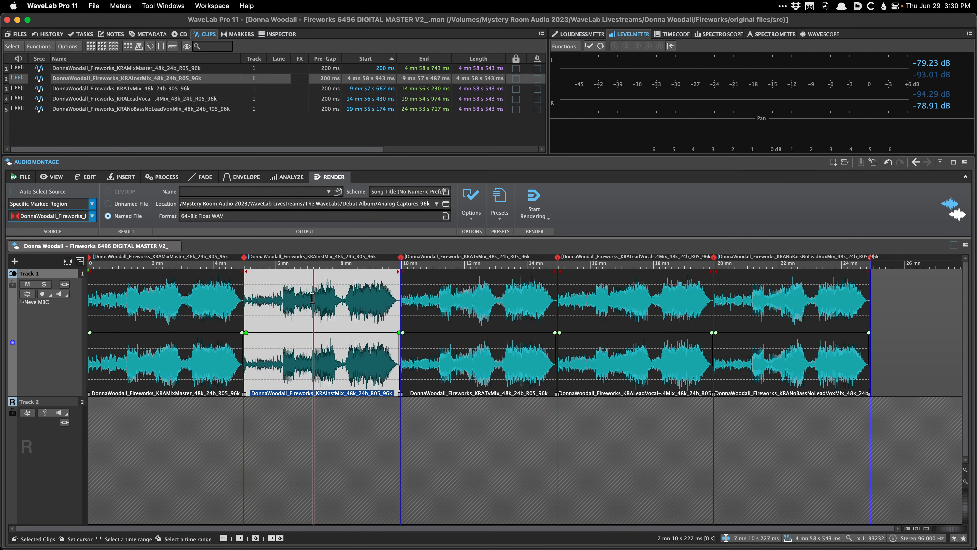
key("Home")
key("Down")
key("Down")
key("Down")
key("Down")
key("Down")
key("Down")
key("Down")
key("Down")
key("Down")
key("Down")
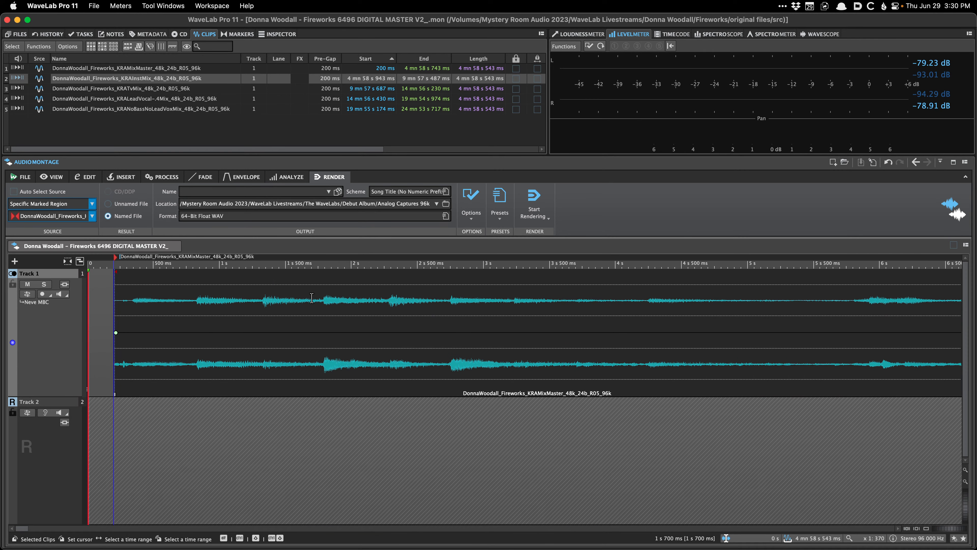
key("Tab")
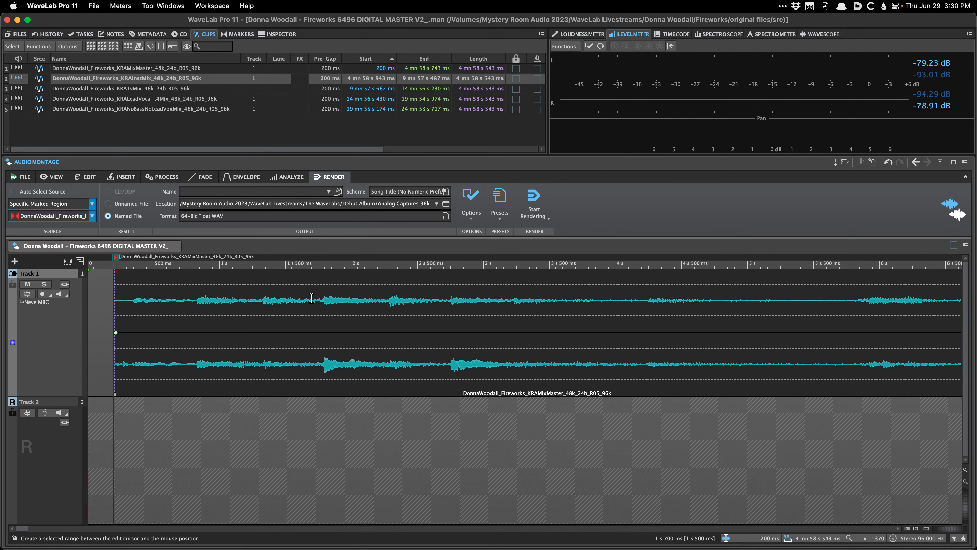
- Step through the remaining CD track markers up to the KRANoBassNoLeadVoxMix clip to examine their alignment with the clip starts
key("Tab")
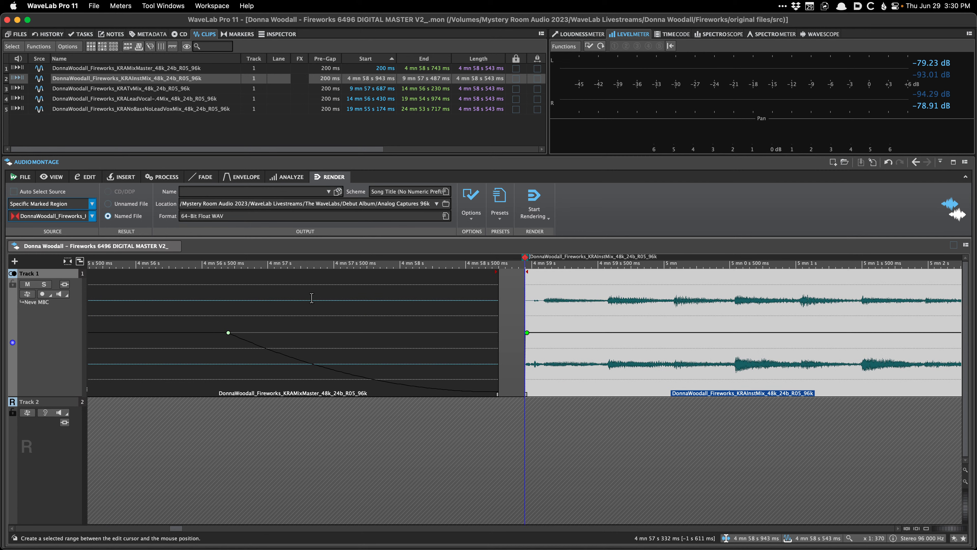
key("shift+Left")
key("shift+Right")
key("Tab")
key("Tab")
key("Tab")
key("Tab")
key("Tab")
key("Tab")
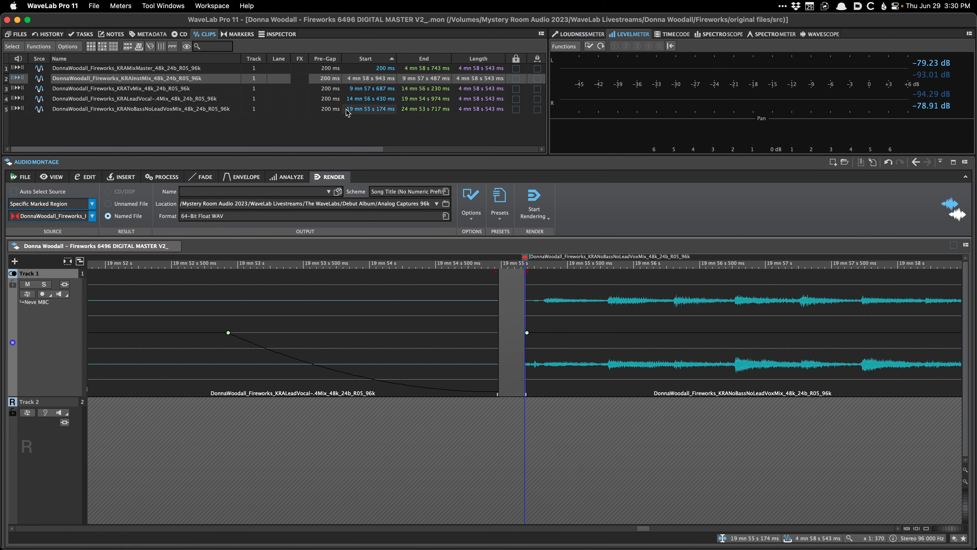
- Show the marker list and examine the marker at the start of the KRANoBassNoLeadVoxMix clip at waveform level
left_click(238, 34)
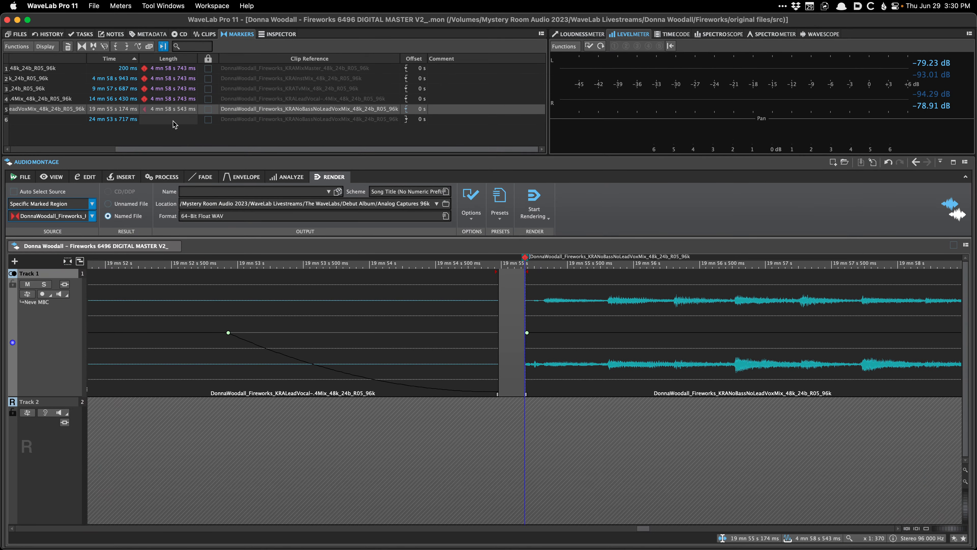
scroll(521, 301, "up", 5)
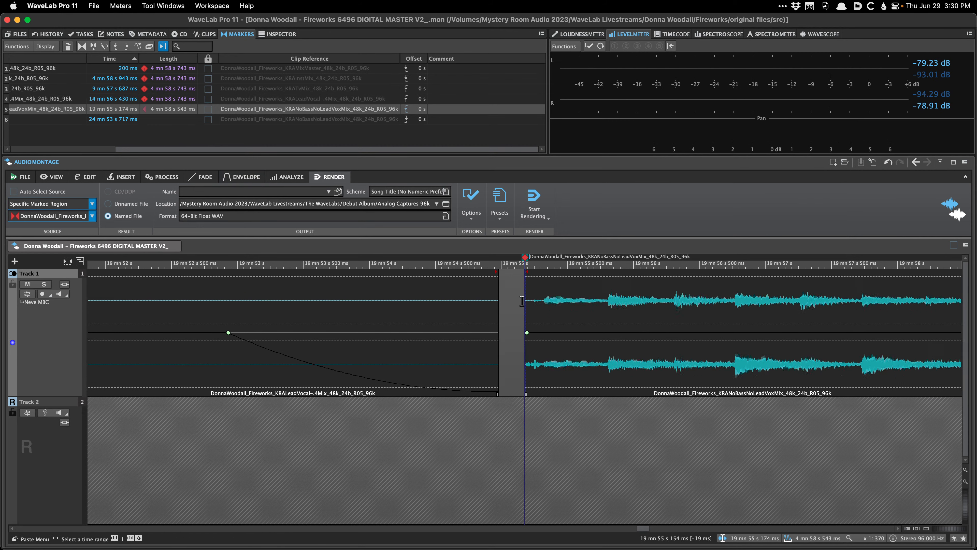
scroll(522, 301, "up", 10)
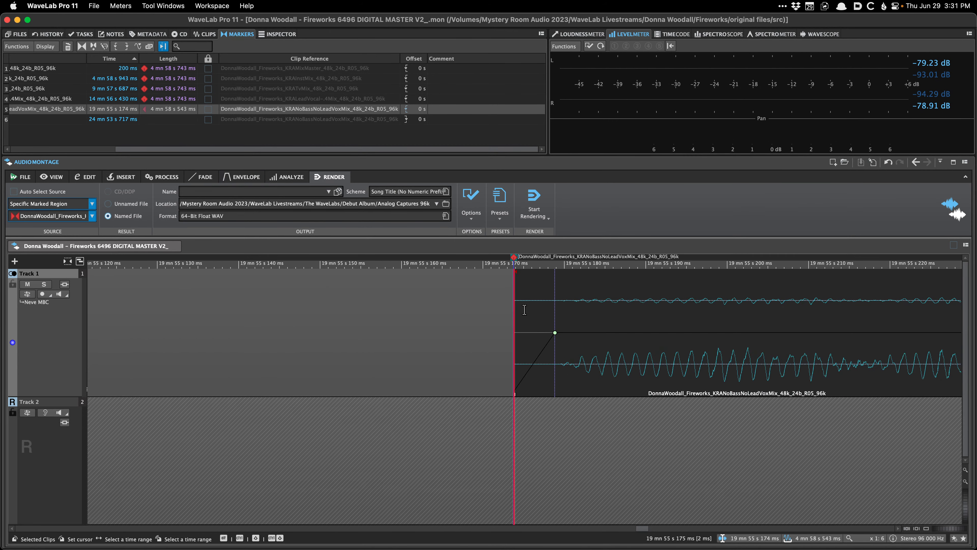
- Move all CD track start and splice markers earlier by 200 ms with the JP Start NO QUANTIZE preset, and save the montage
scroll(519, 310, "down", 20)
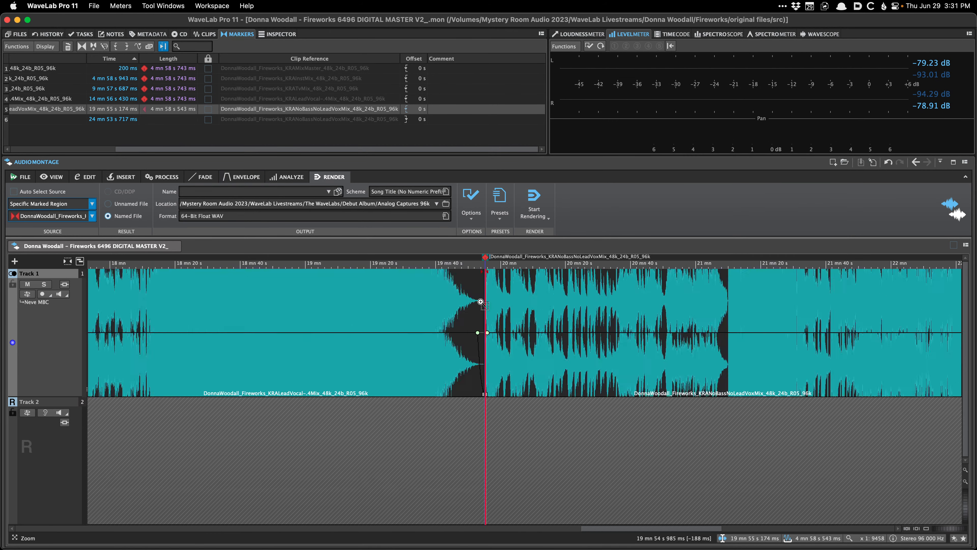
scroll(472, 310, "down", 5)
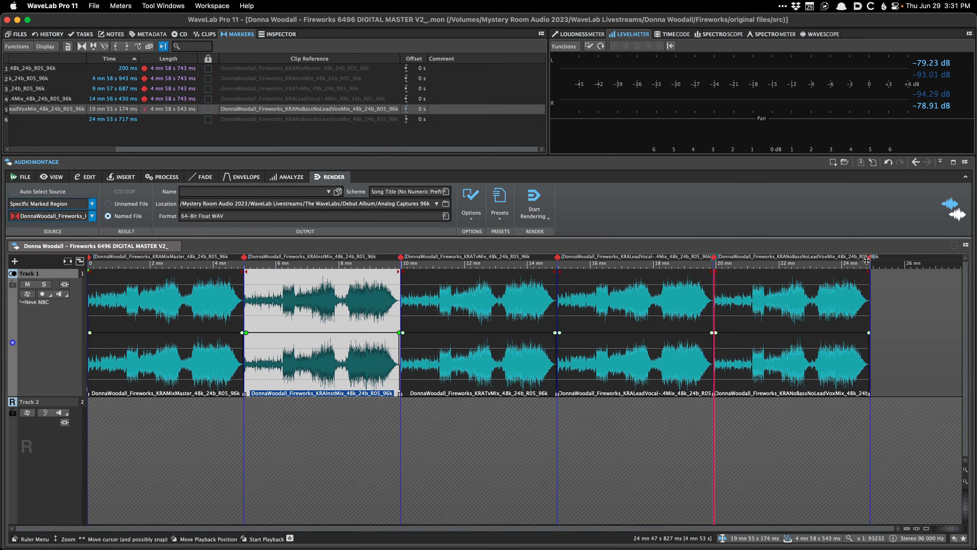
key("m")
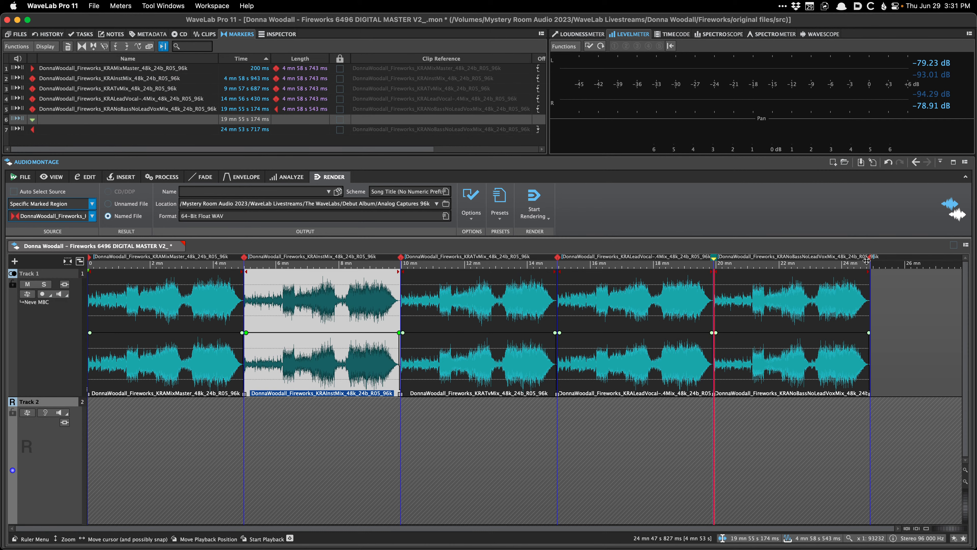
key("super+z")
key("ctrl+shift+m")
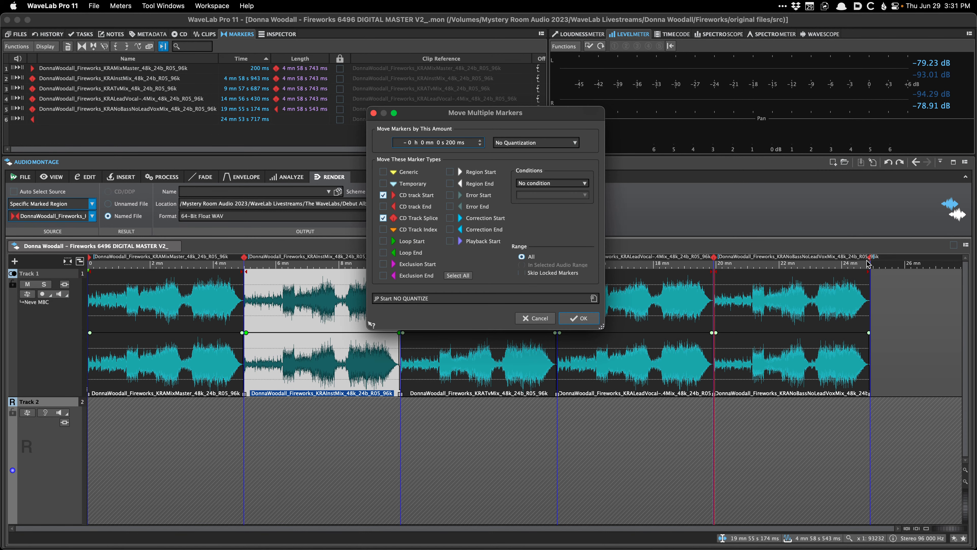
left_click(449, 297)
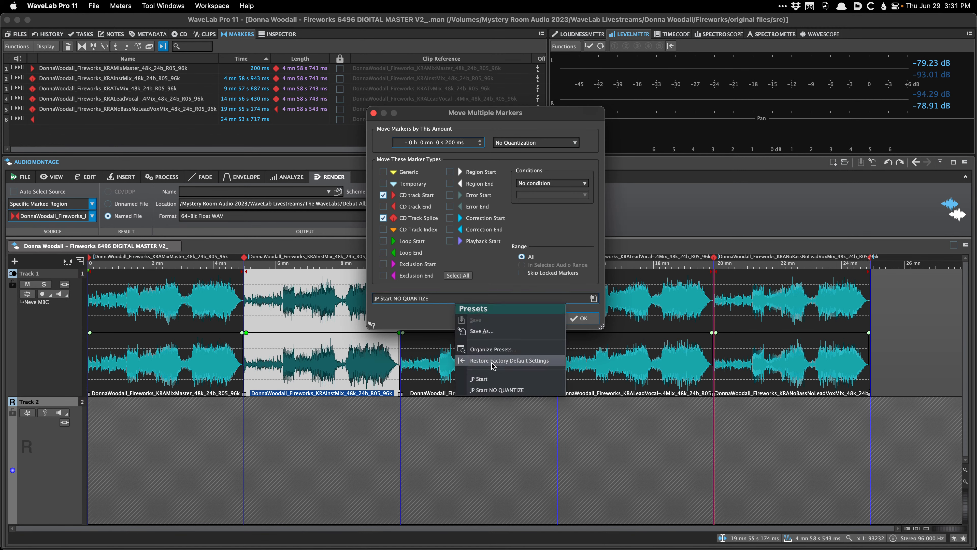
left_click(511, 391)
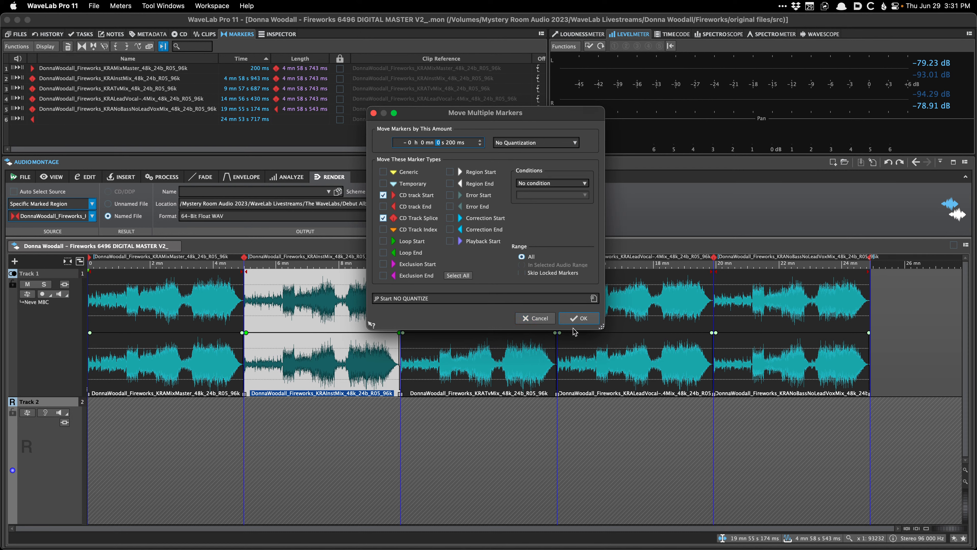
left_click(576, 318)
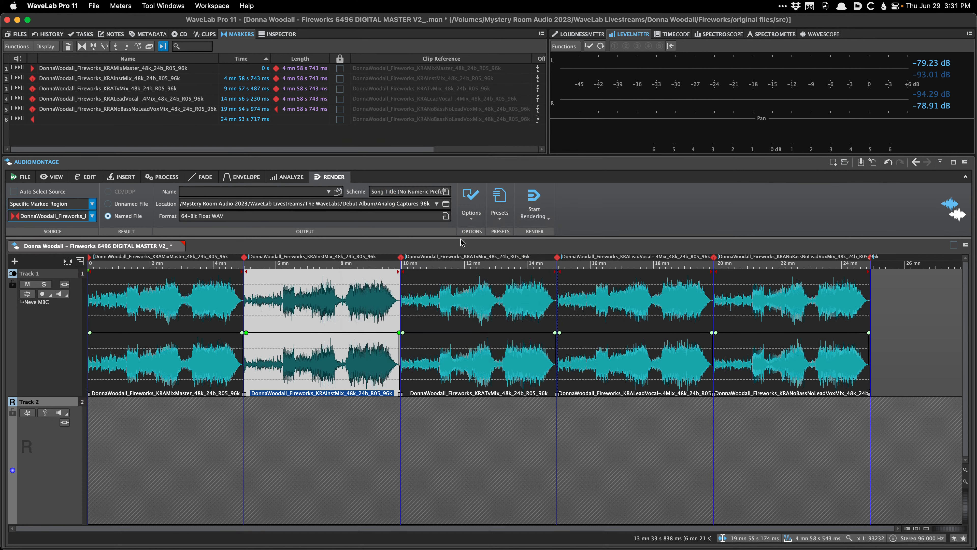
key("super+s")
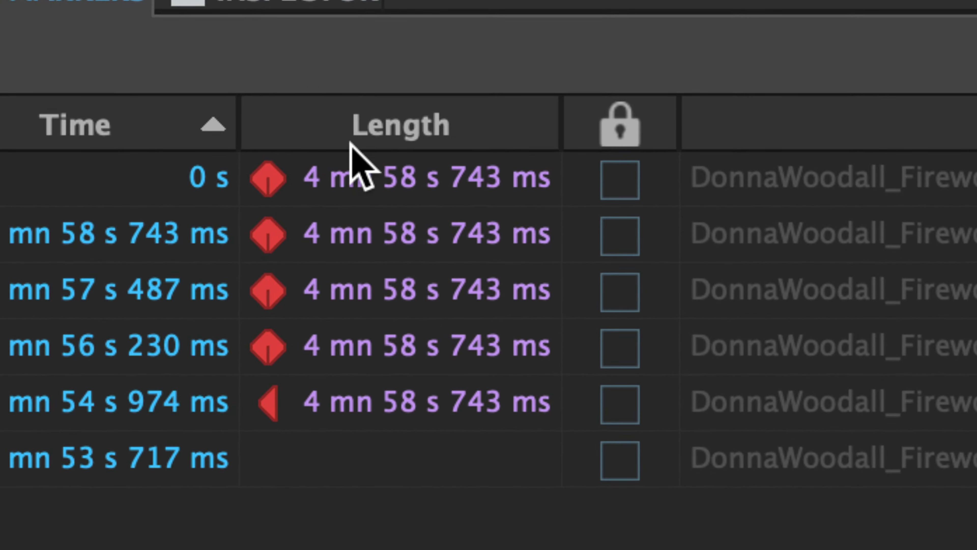
scroll(386, 222, "left", 5)
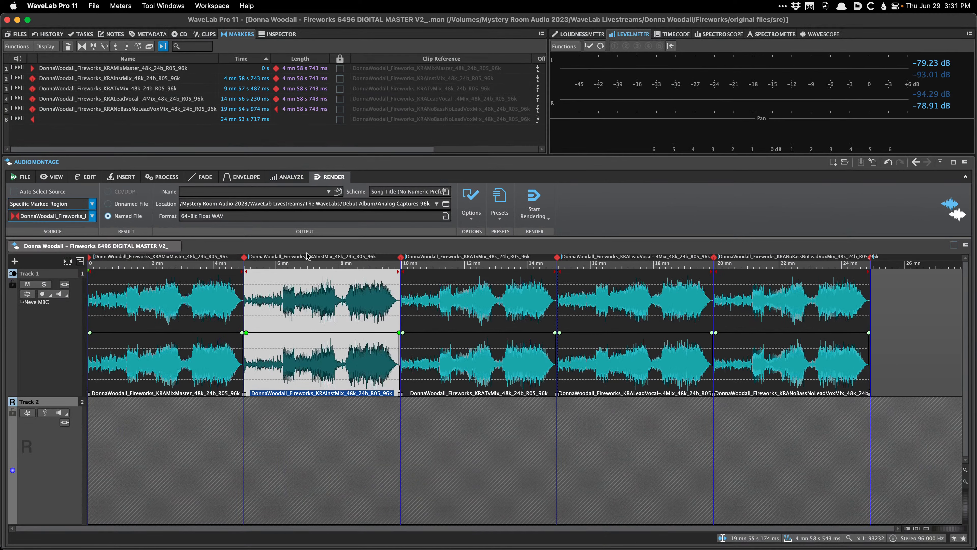
left_click(493, 458)
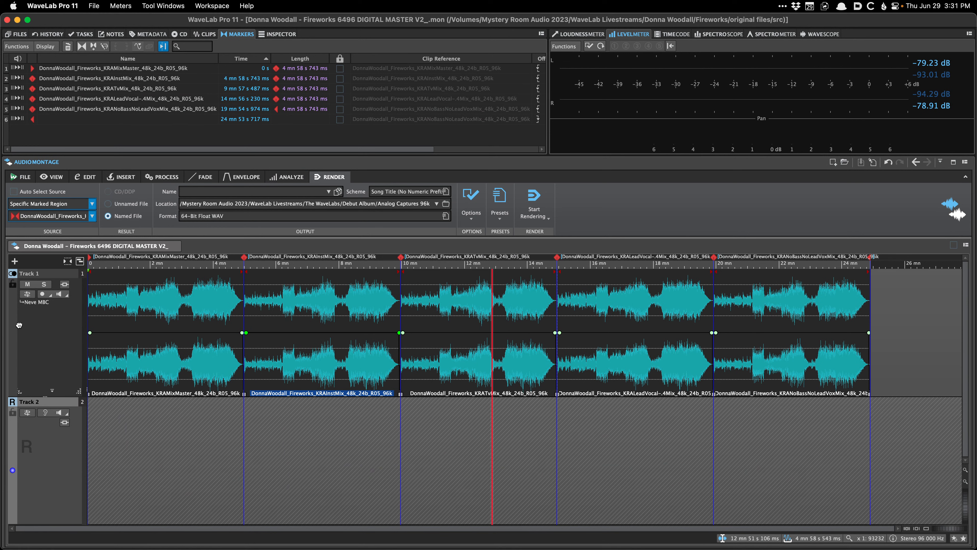
right_click(36, 333)
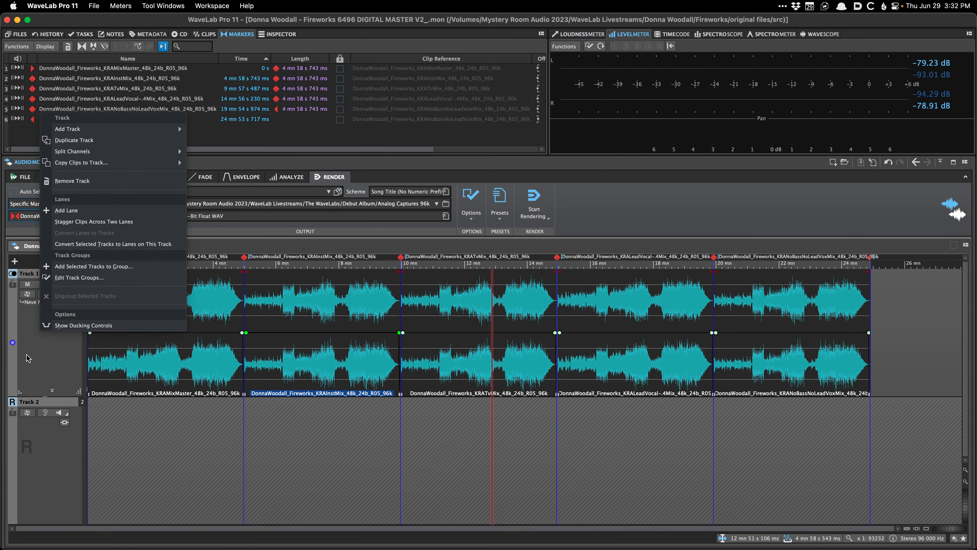
mouse_move(114, 166)
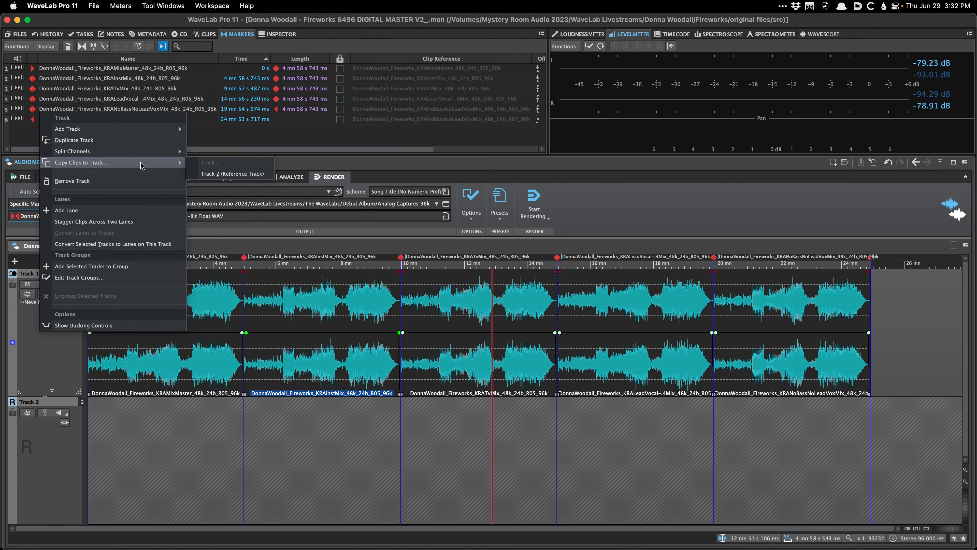
left_click(238, 174)
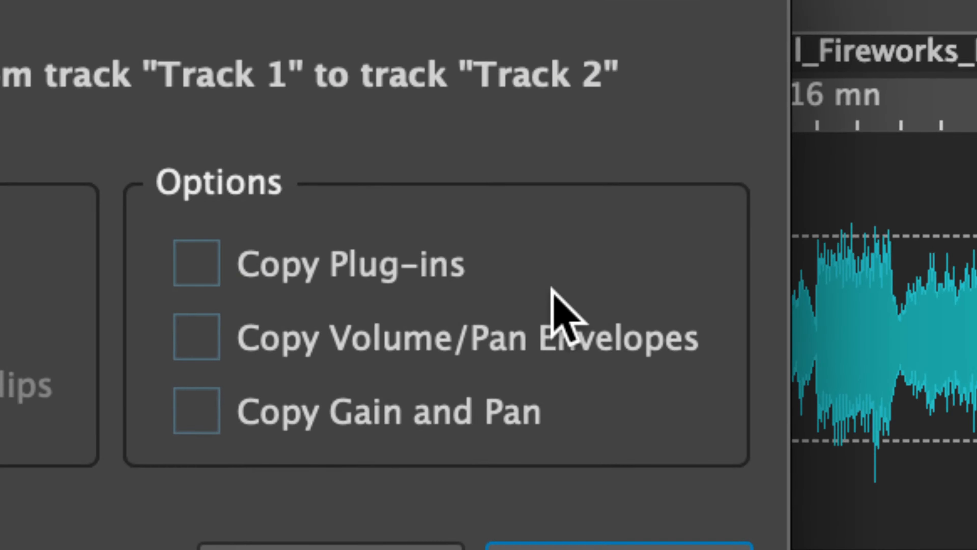
left_click(518, 311)
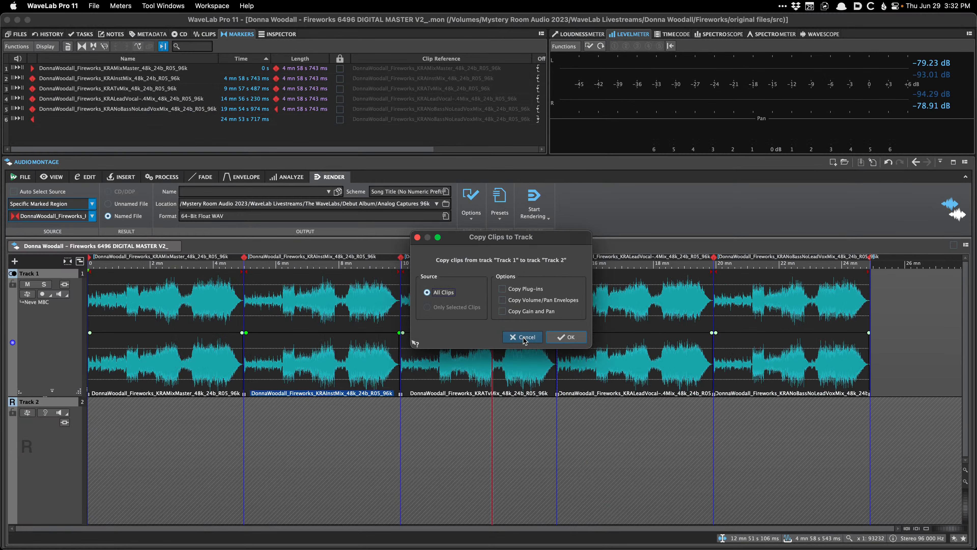
left_click(523, 338)
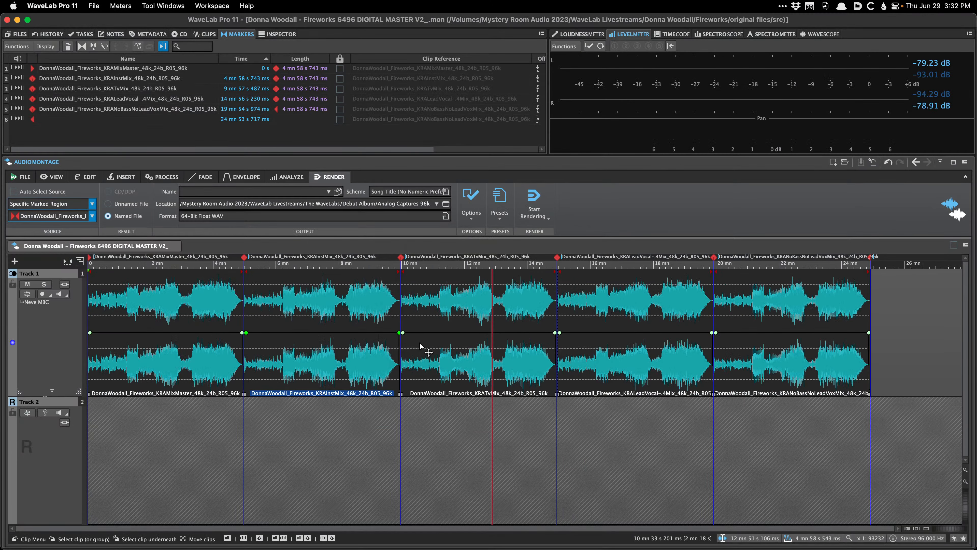
- Normalize the clips with the Loudness Meta Normalizer using the JP Start ITB preset, and save the montage
key("super+alt+m")
left_click(463, 375)
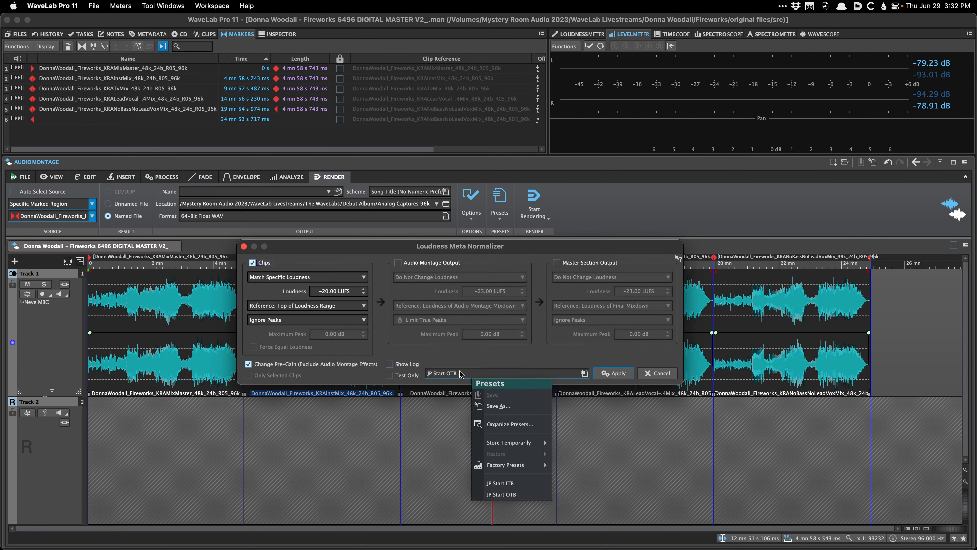
left_click(499, 481)
left_click(613, 374)
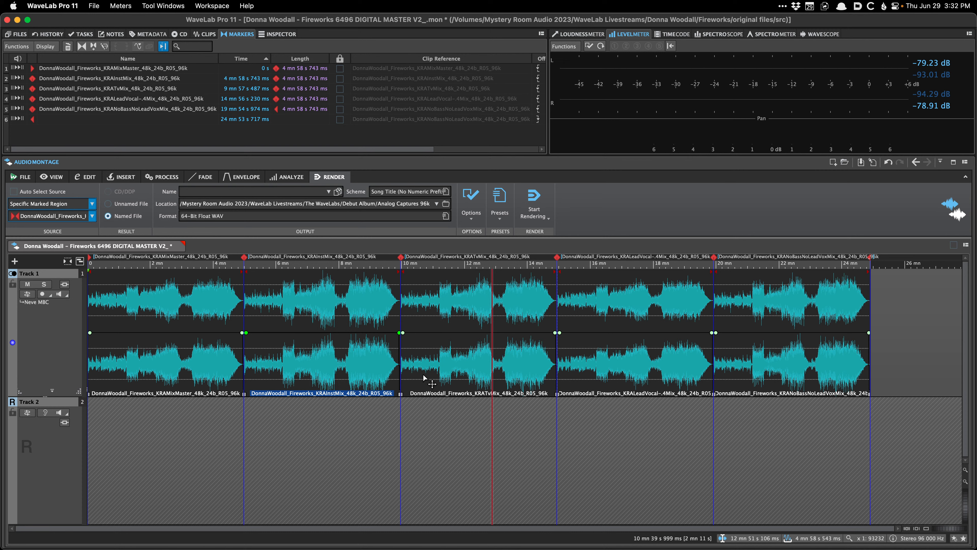
key("super+s")
- Copy all clips from Track 1 to reference Track 2 without plug-ins, volume/pan envelopes, or gain and pan
right_click(63, 322)
mouse_move(133, 365)
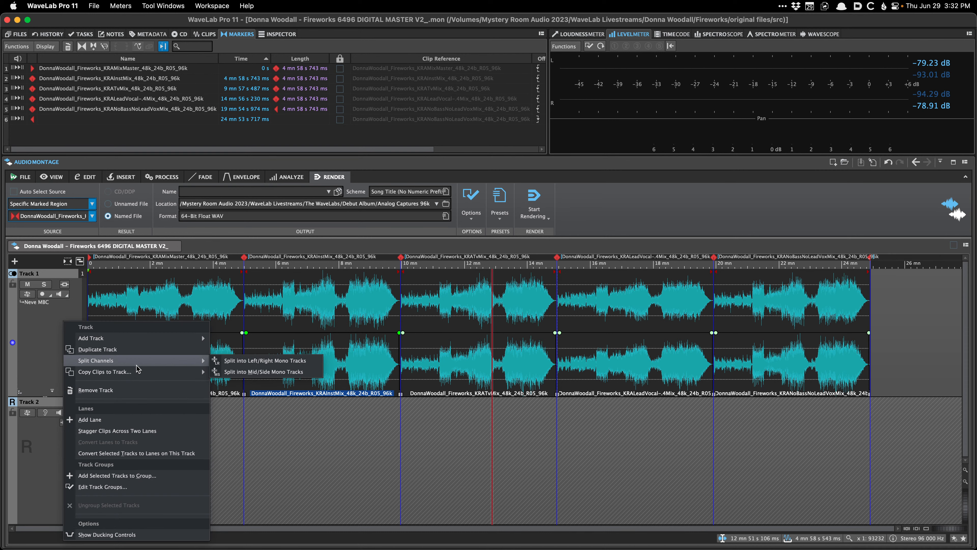
left_click(250, 373)
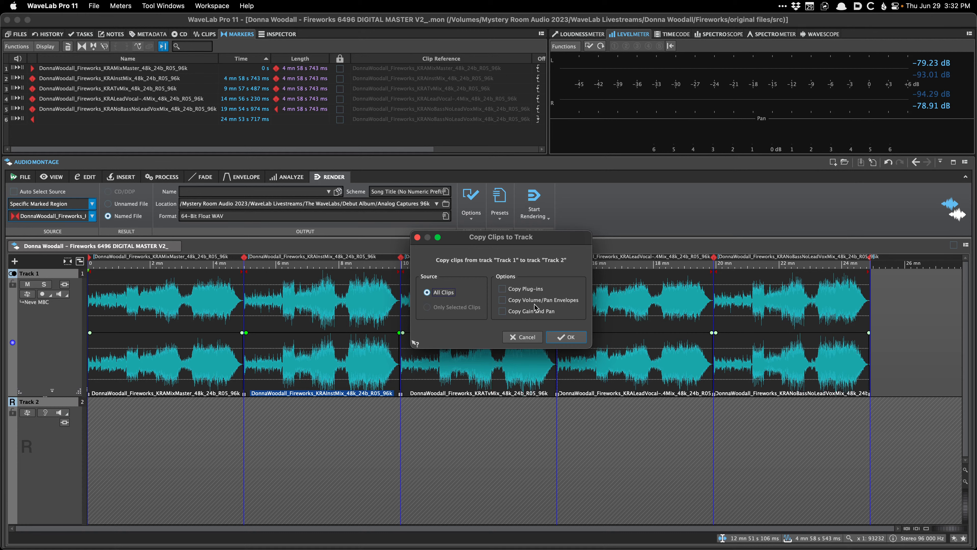
left_click(566, 337)
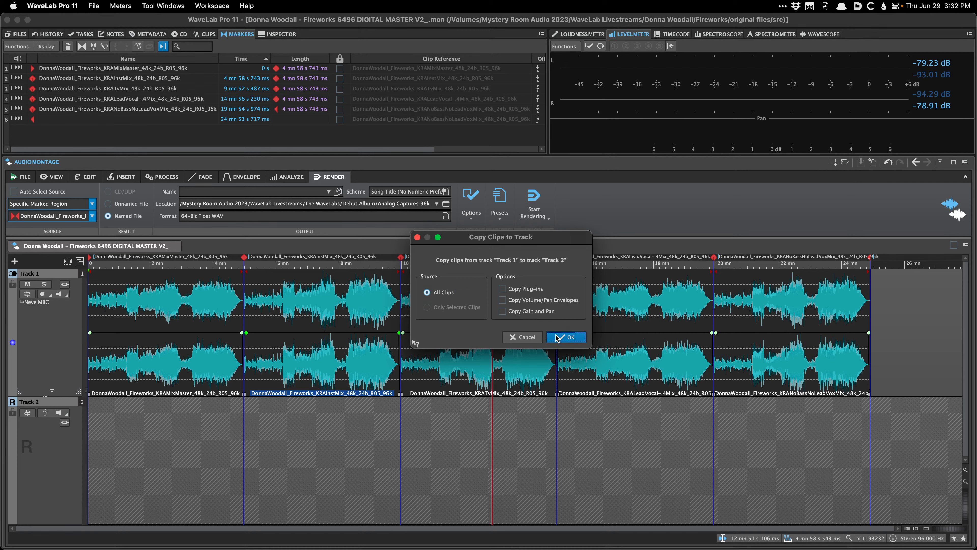
- Choose Neve MBC as the input bus for reference Track 2
left_click(25, 414)
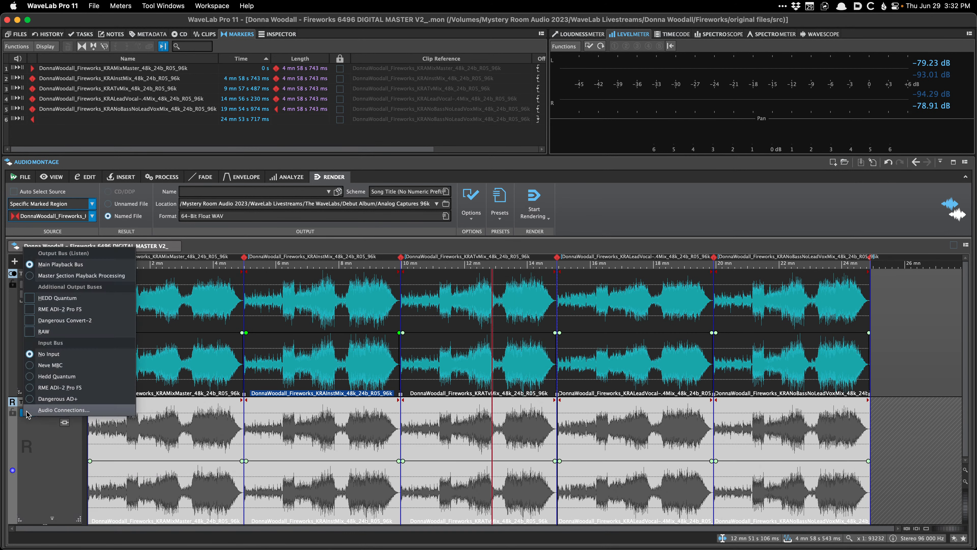
left_click(28, 413)
left_click(30, 412)
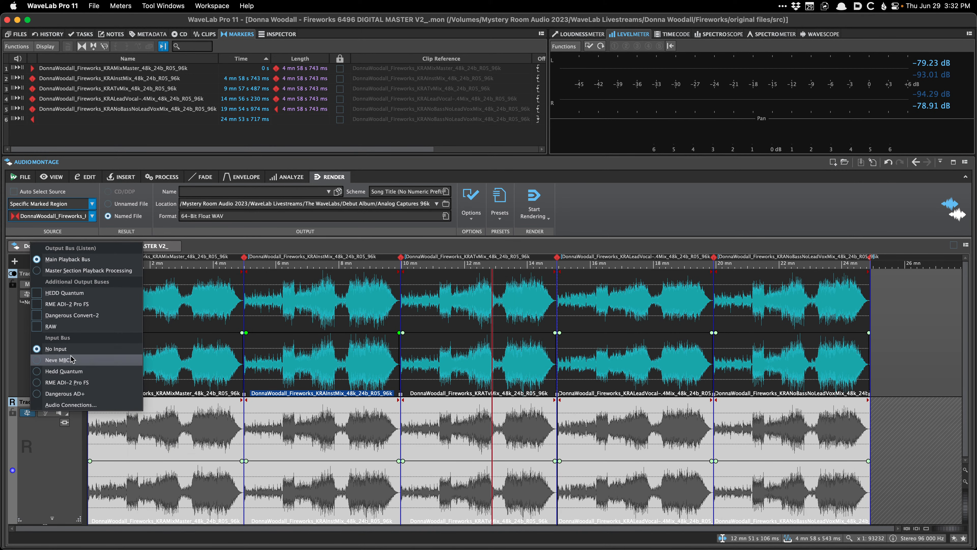
left_click(23, 359)
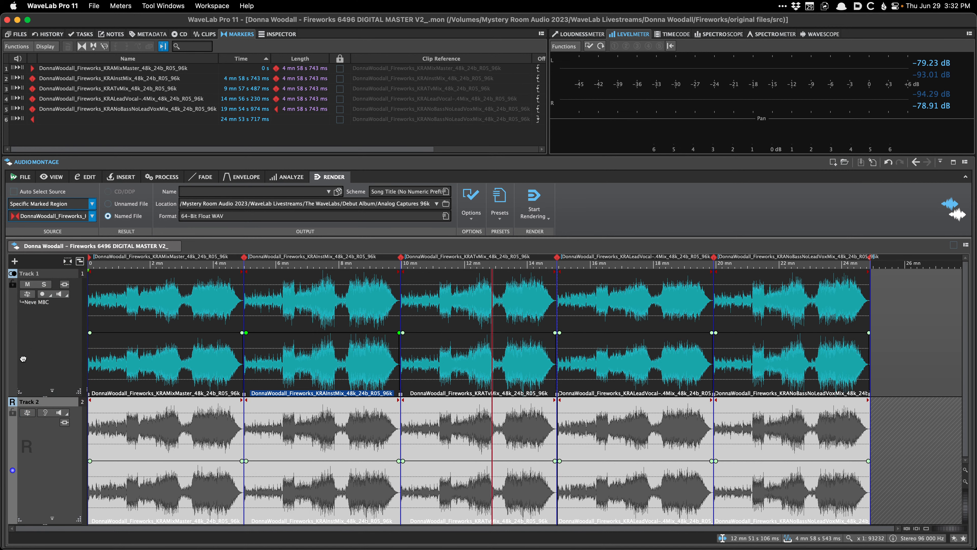
left_click(27, 412)
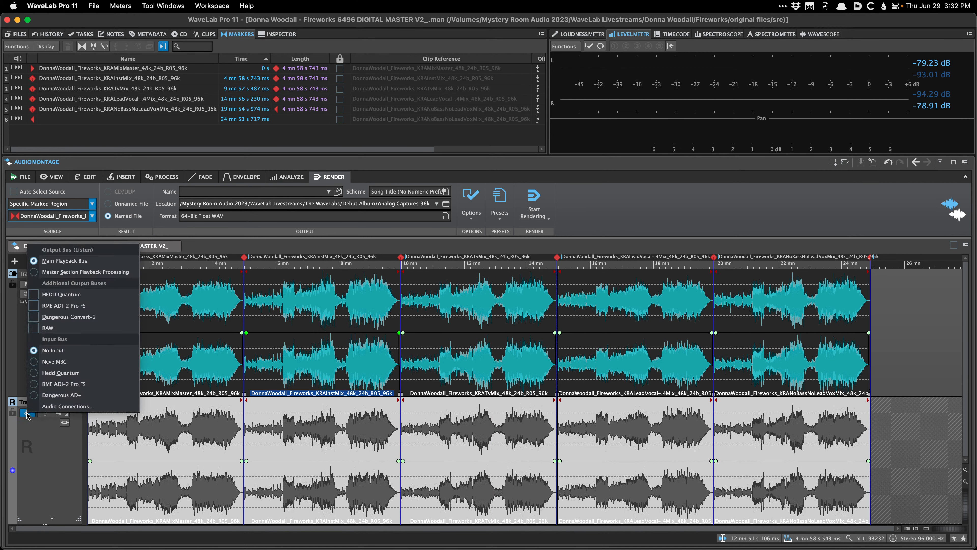
left_click(55, 361)
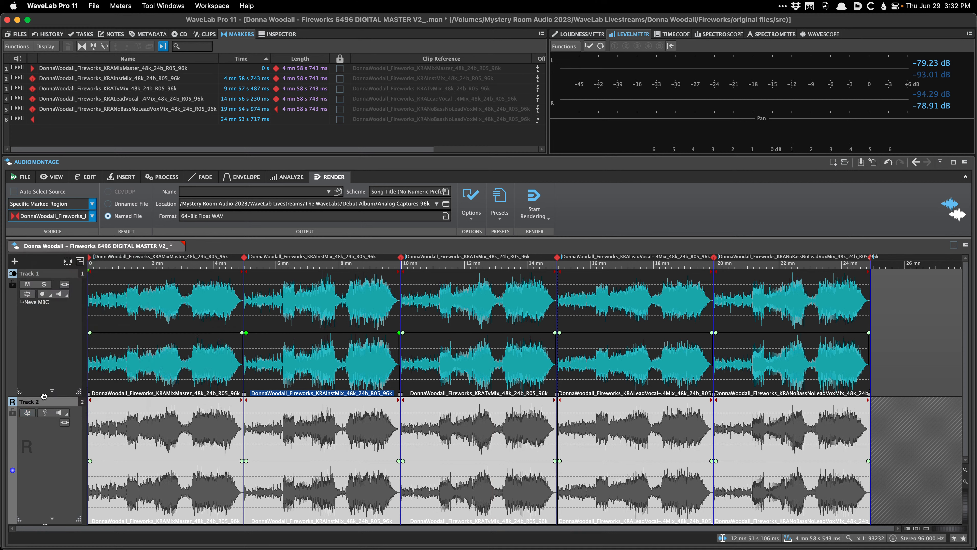
- Save the montage and increase the height of Track 1
left_click(45, 355)
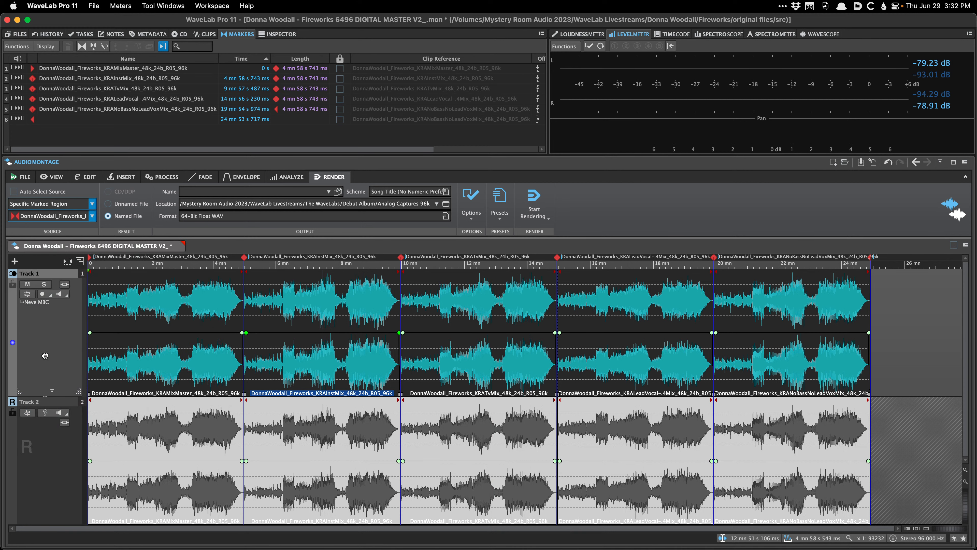
key("super+s")
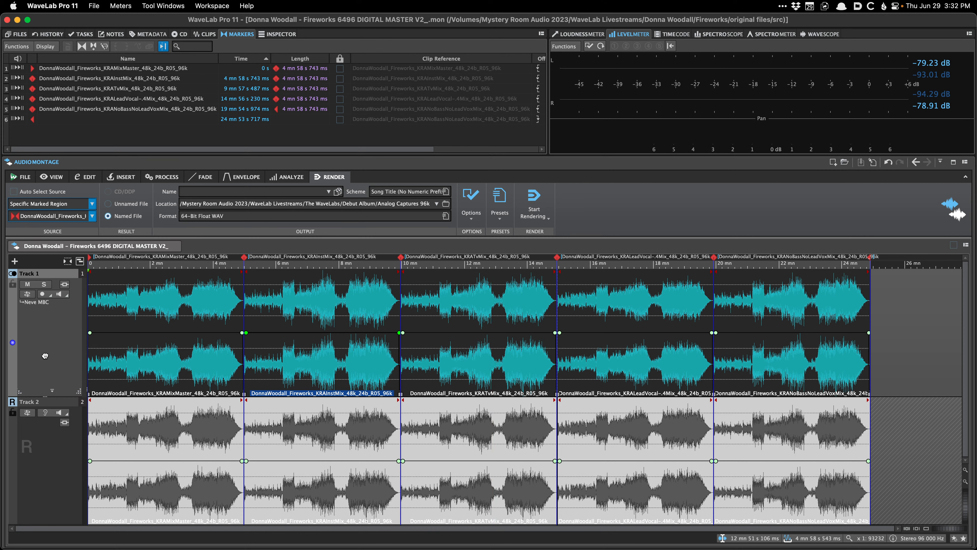
left_click_drag(78, 391, 62, 470)
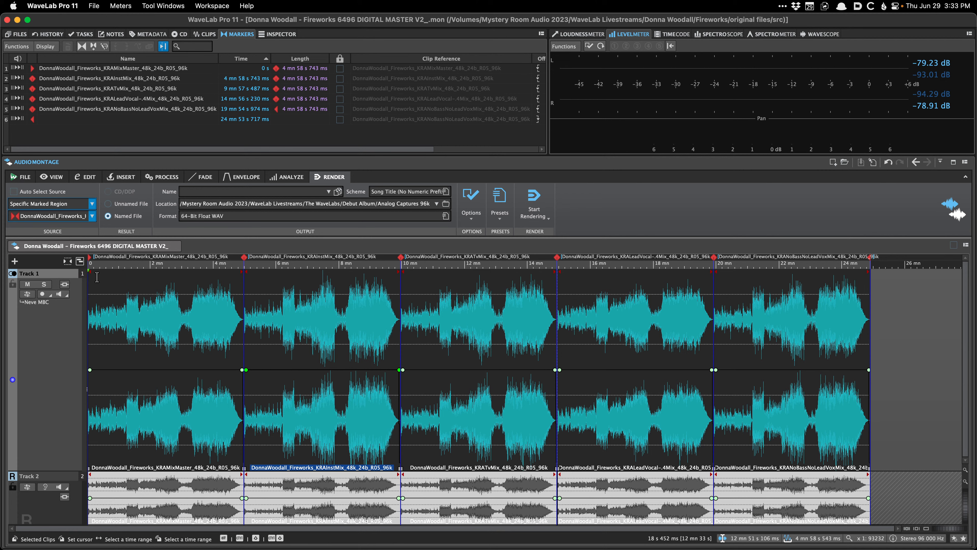
- Open the CD-Text editor and set the album title to Fireworks, trimming the pasted montage name
key("super+alt+c")
key("Return")
key("ctrl+shift+t")
type("Donna Woodall - Fireworks 6496 DIGITAL MASTER V2_")
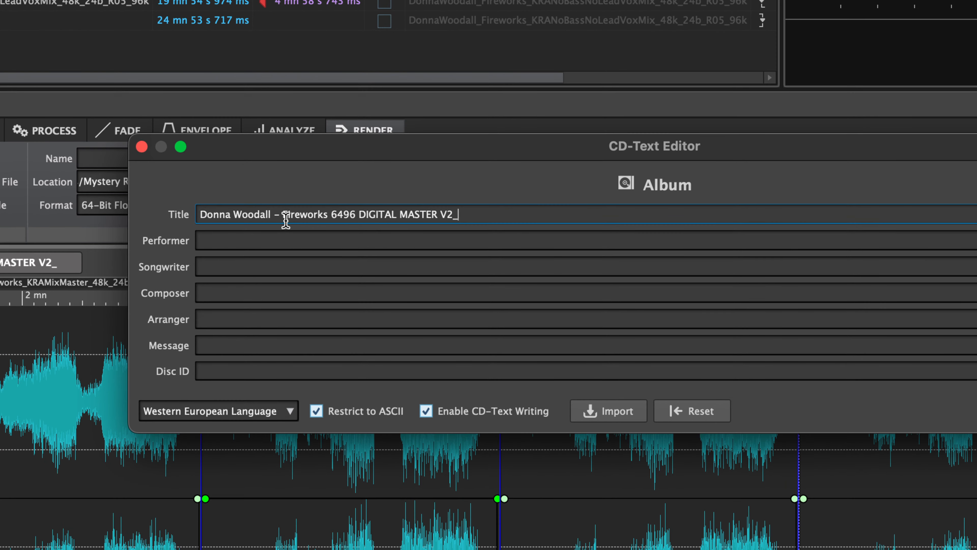
left_click_drag(286, 220, 148, 218)
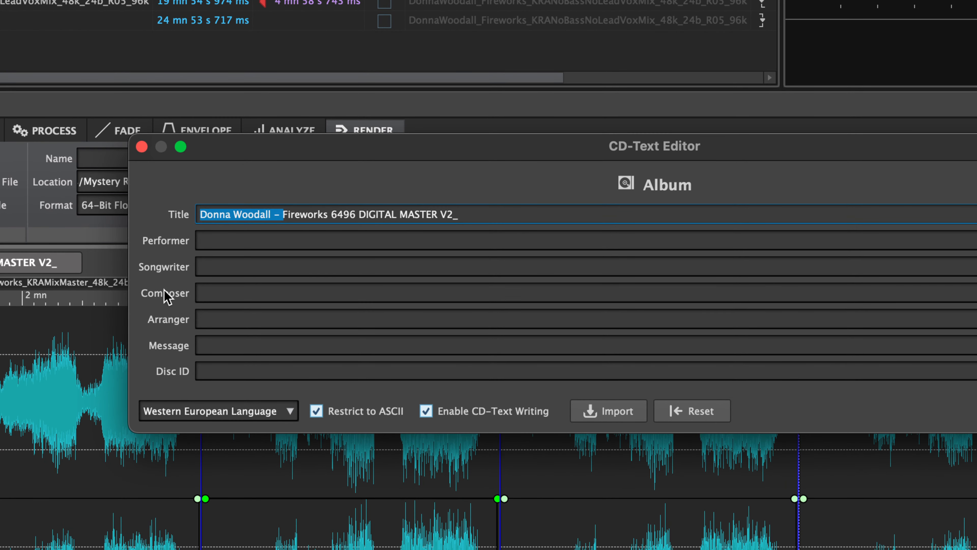
key("BackSpace")
left_click(246, 216)
key("super+shift+Right")
key("BackSpace")
left_click(246, 241)
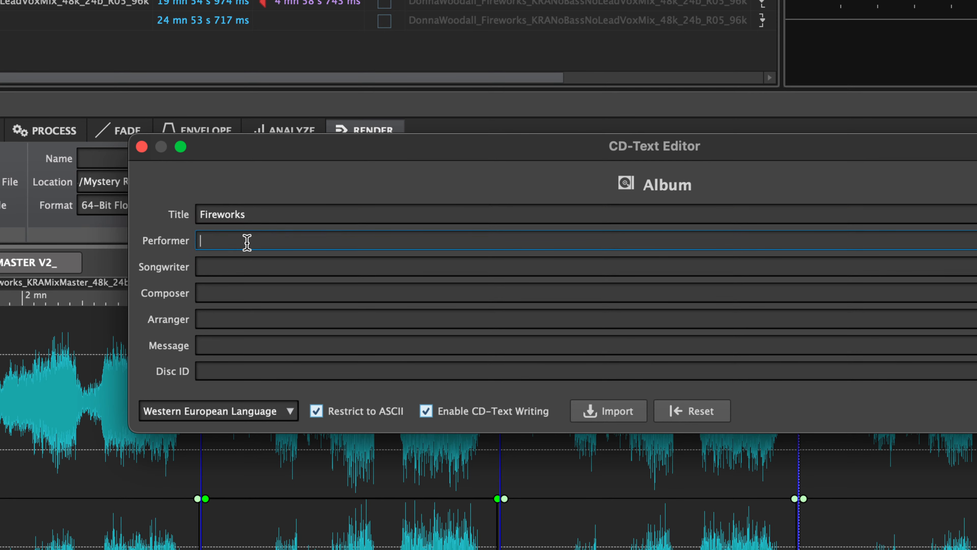
- Enter the artist's name as the album performer in the CD-Text and copy it to all tracks
type("Donna Woodall – Fireworks 6496 DIGITAL MASTER V2_")
left_click(272, 240)
key("super+shift+Right")
key("BackSpace")
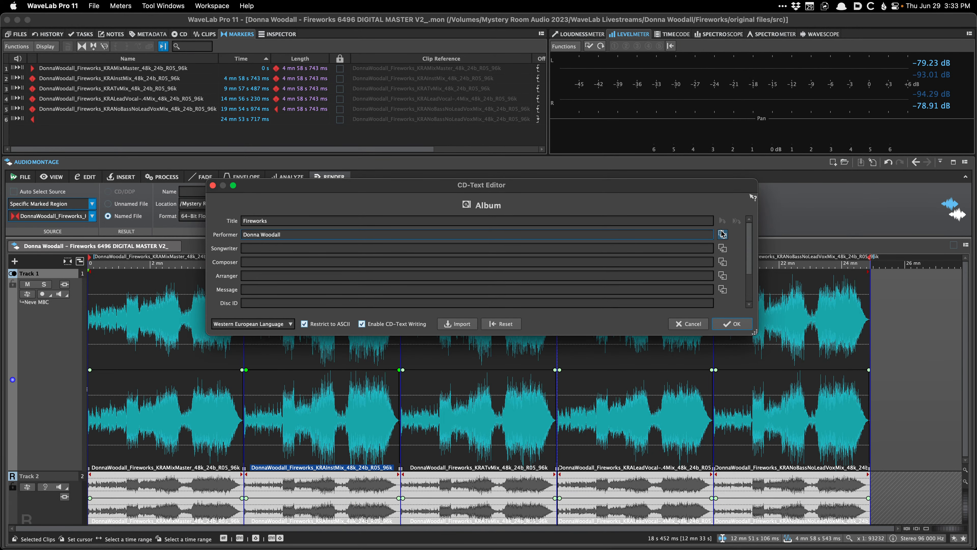
left_click(723, 234)
- Fill the CD-Text titles of all tracks from their CD track marker names, and return to the album page
scroll(708, 236, "down", 1)
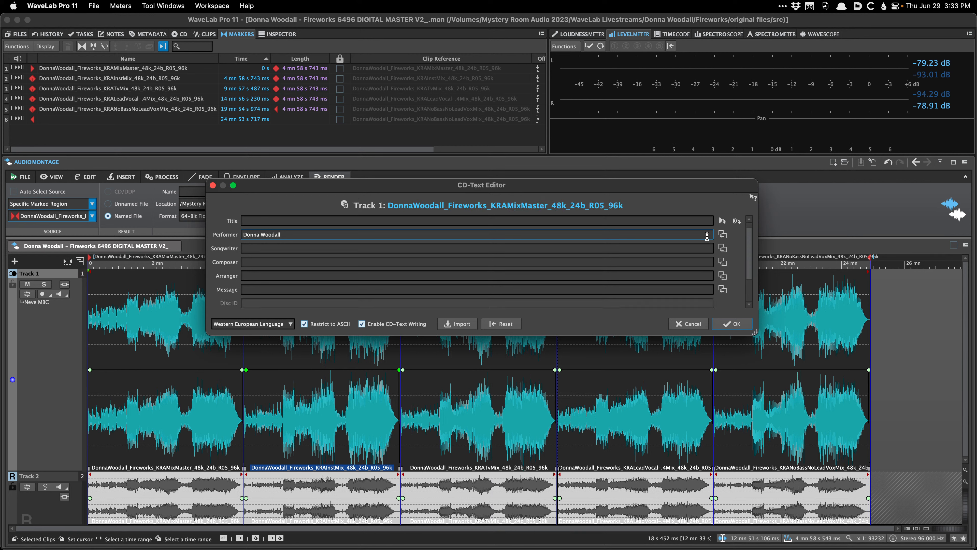
left_click(736, 222)
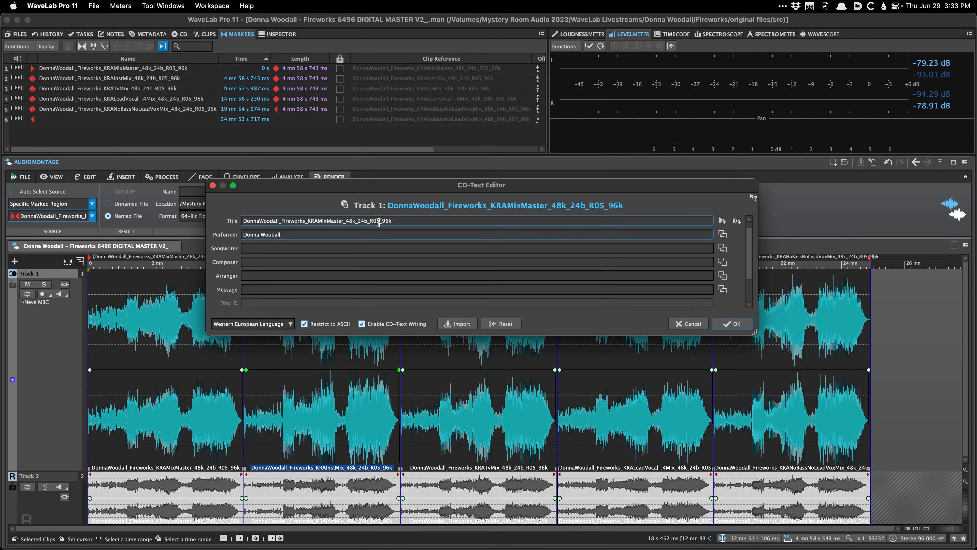
left_click_drag(412, 220, 226, 222)
scroll(225, 222, "up", 1)
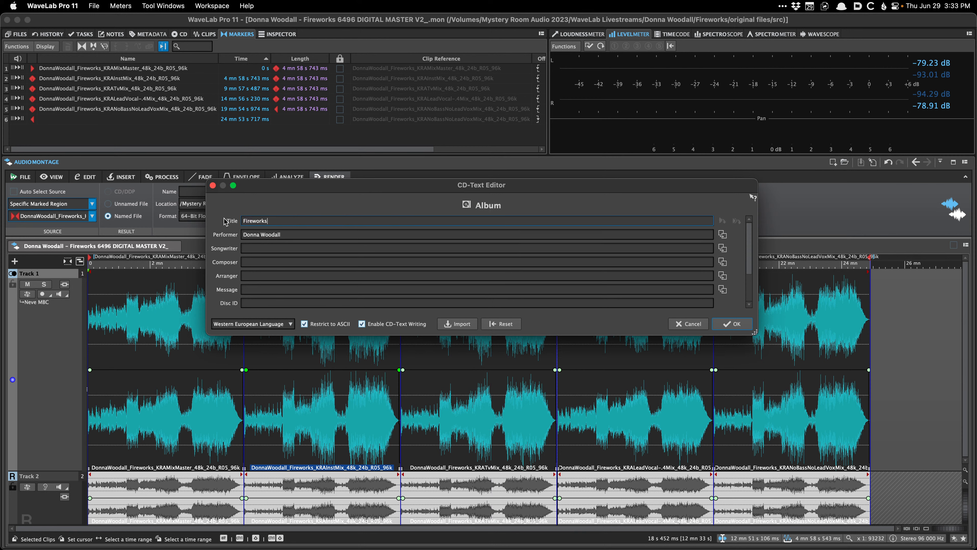
- Set the CD-Text title of Track 1 to Fireworks and of Track 2 to Fireworks [Instrumental]
scroll(226, 222, "down", 1)
key("cmd+v")
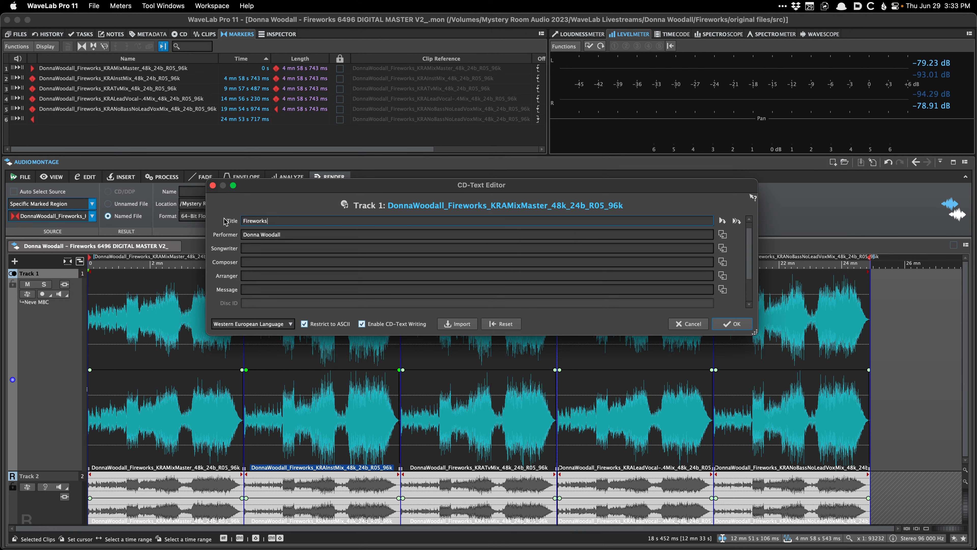
scroll(226, 222, "down", 1)
key("super+v")
key("super+a")
key("super+v")
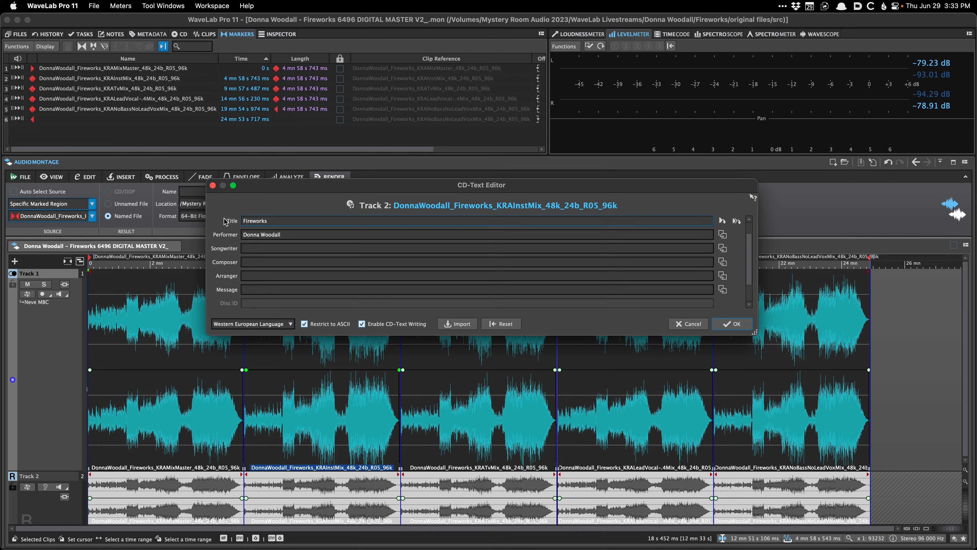
type("[Instrumental]")
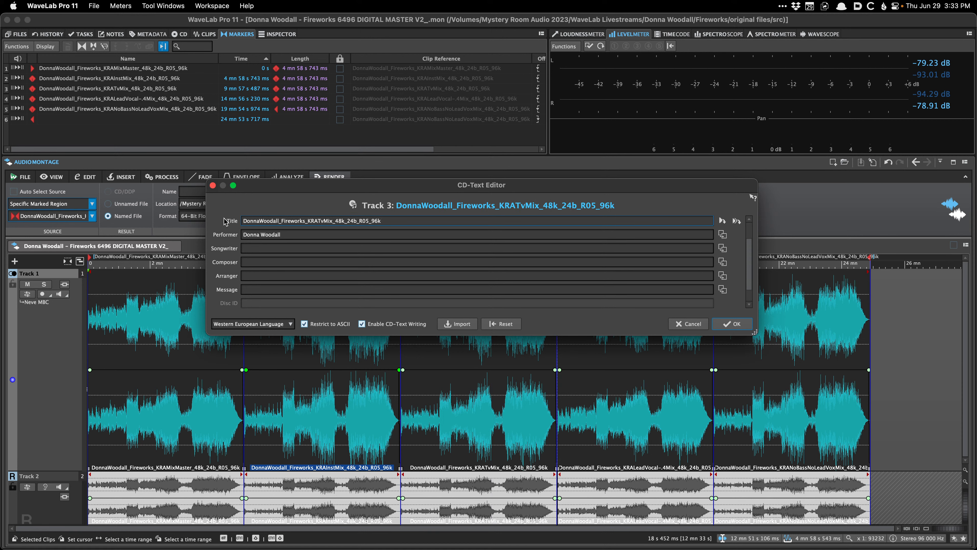
- Recheck the titles of the first two tracks and set the CD-Text title of Track 3 to Fireworks [TV Mix]
key("super+a")
key("Page_Up")
key("super+a")
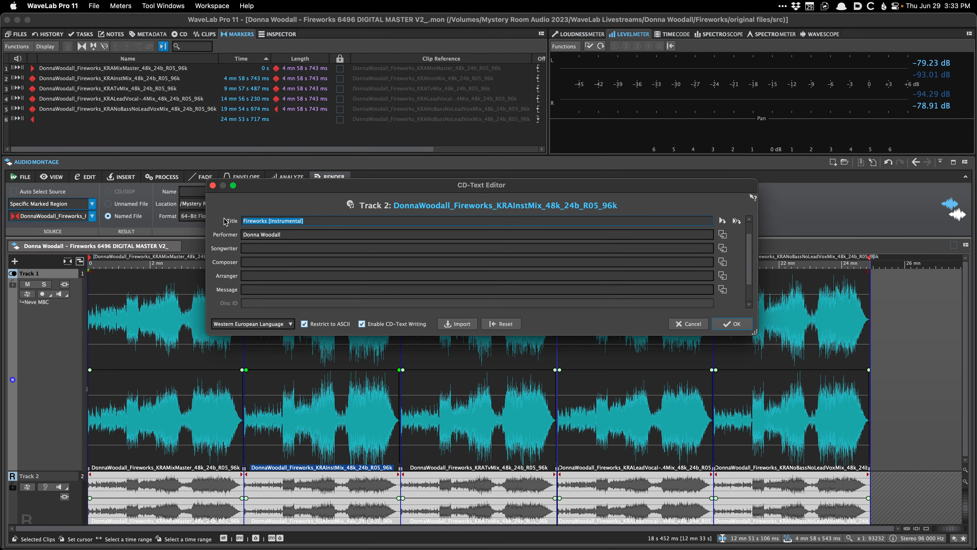
key("Page_Up")
key("super+a")
key("Page_Down")
key("Page_Down")
key("super+a")
type("Fireworks")
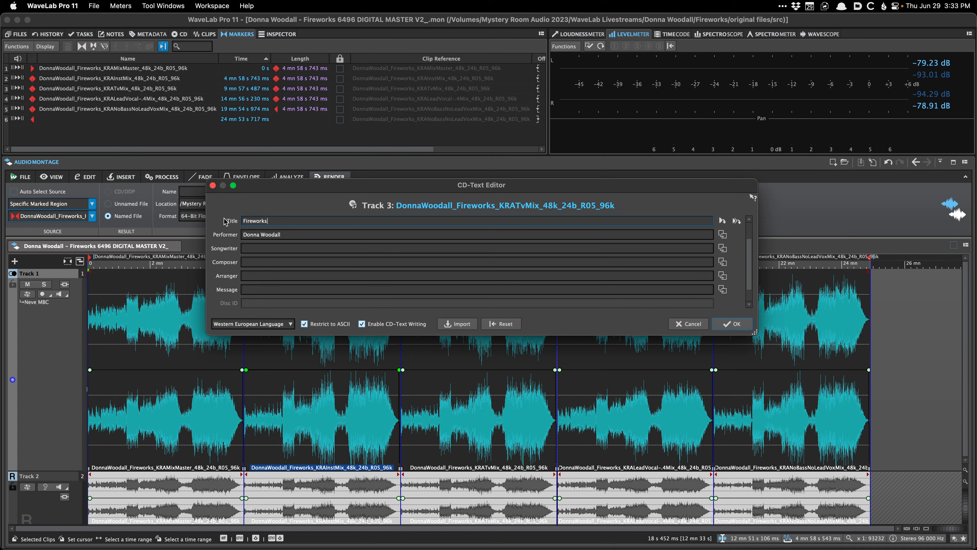
type(" [TV Mix]")
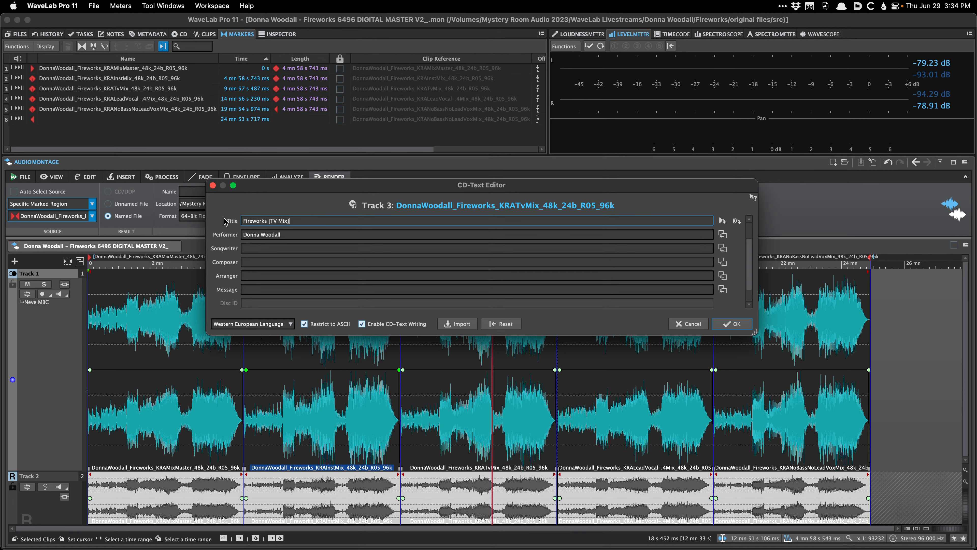
- Set the CD-Text title of Track 4 to Fireworks [Vocal Down] and of Track 5 to Fireworks [Show Track], and confirm the CD-Text
key("Page_Down")
key("super+a")
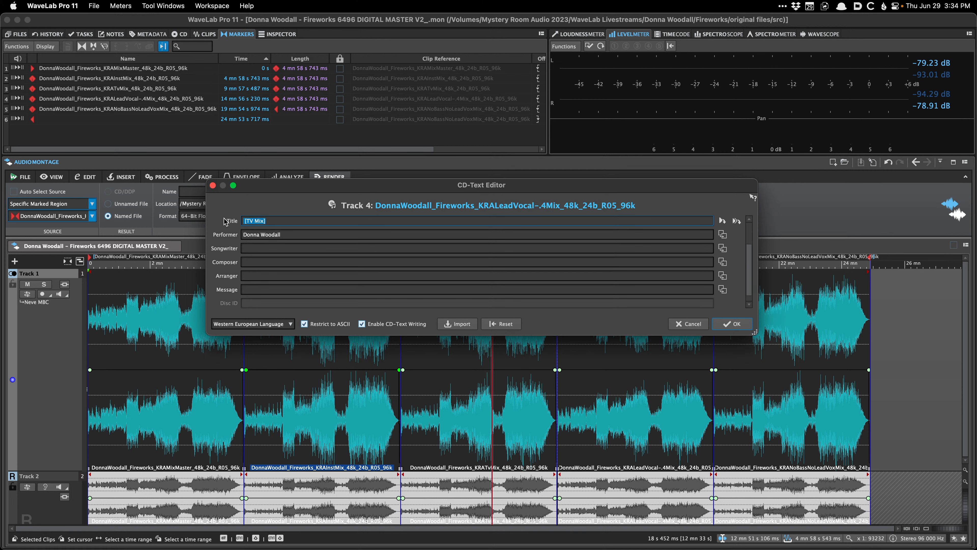
key("alt+super+c")
key("Down")
key("Down")
key("Down")
key("Up")
key("Up")
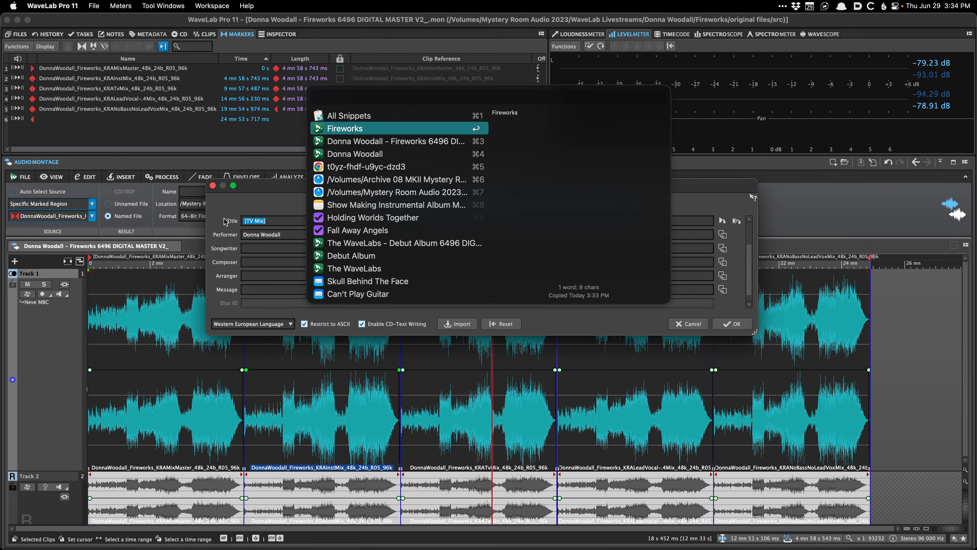
key("Return")
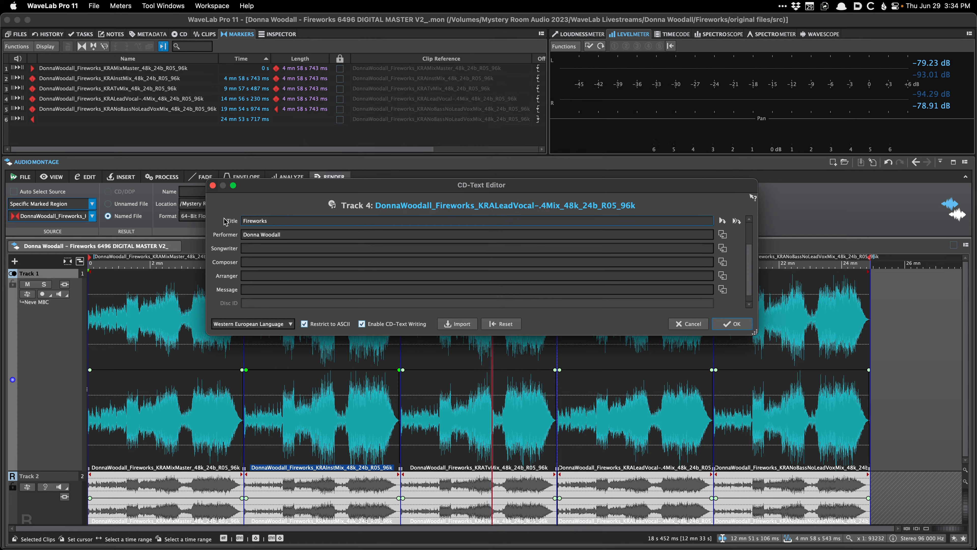
type("[Vocal S")
key("BackSpace")
key("Return")
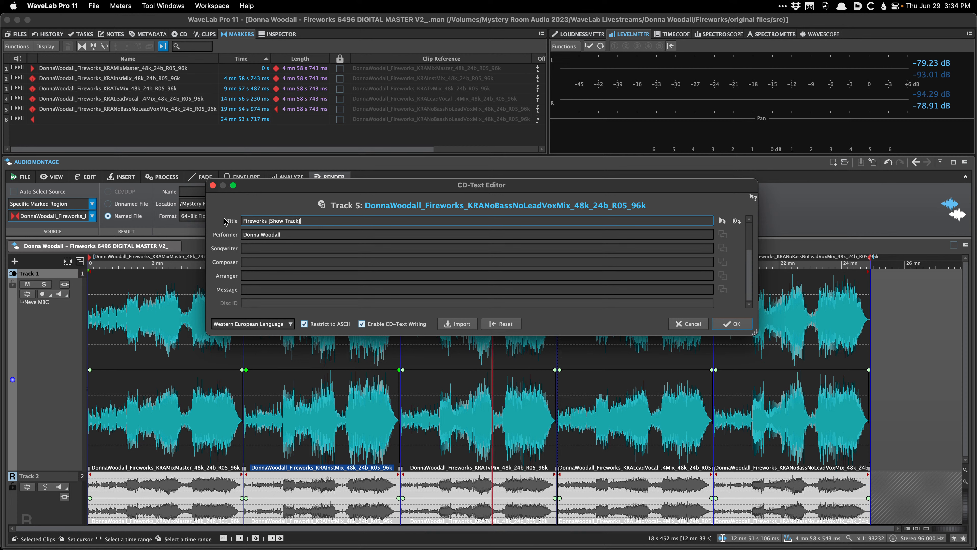
key("Return")
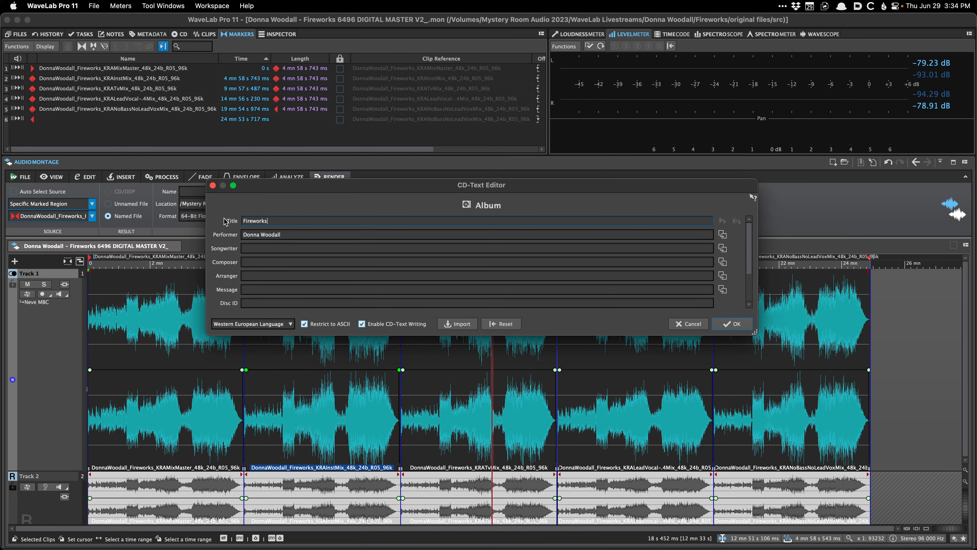
key("Return")
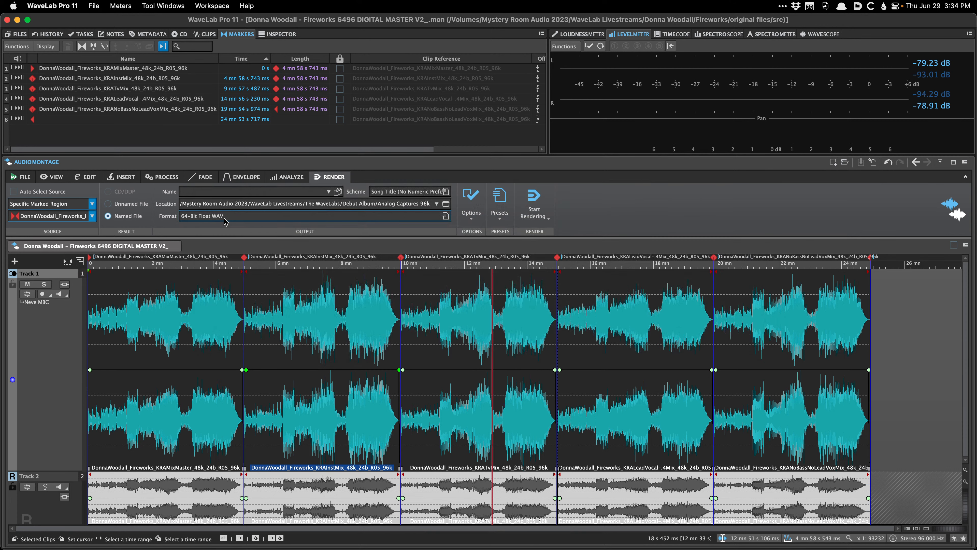
- Rename the CD tracks after their CD-Text titles and save the montage
left_click(184, 35)
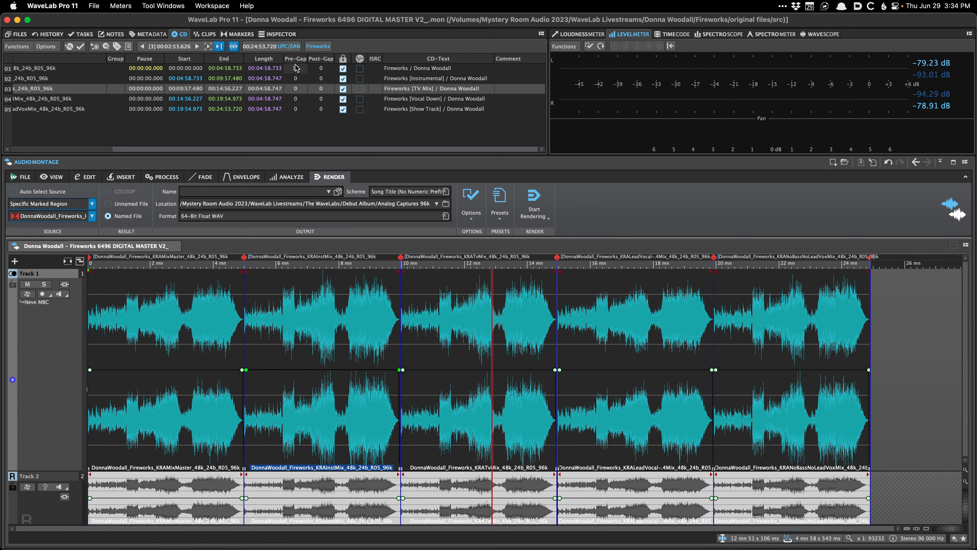
left_click(200, 36)
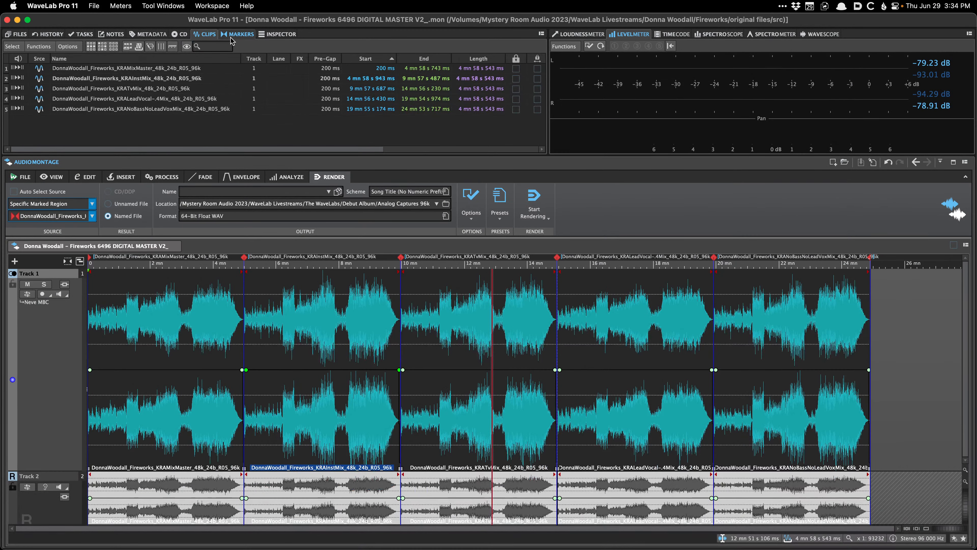
left_click(236, 34)
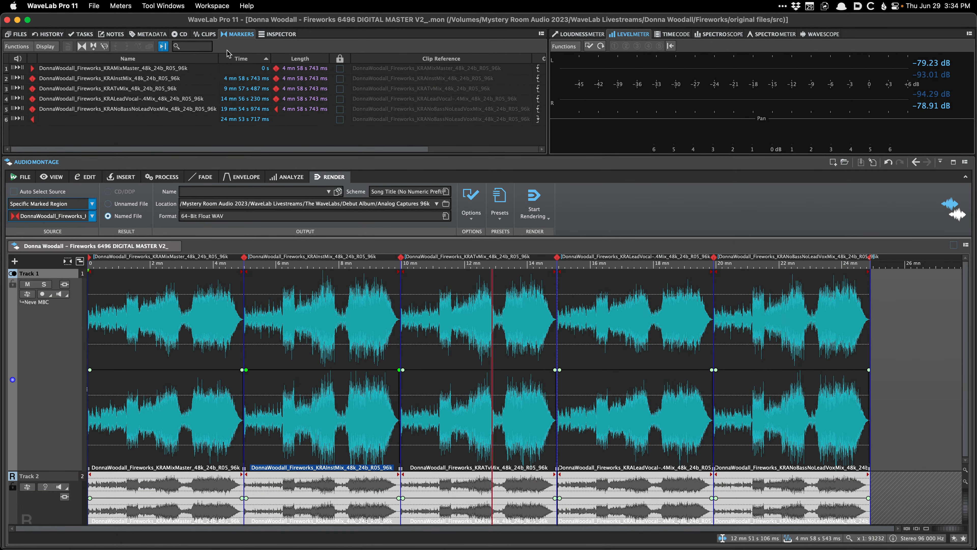
key("Page_Down")
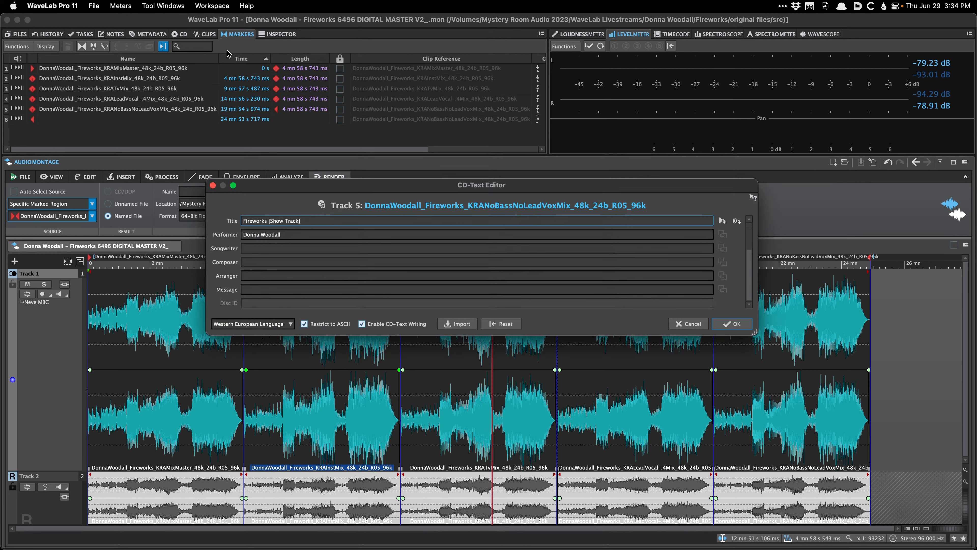
key("Return")
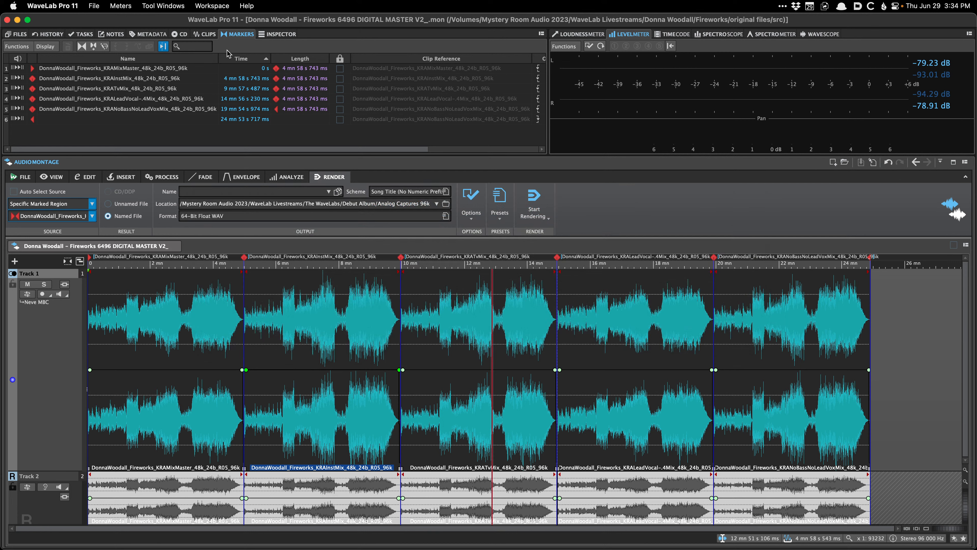
key("super+s")
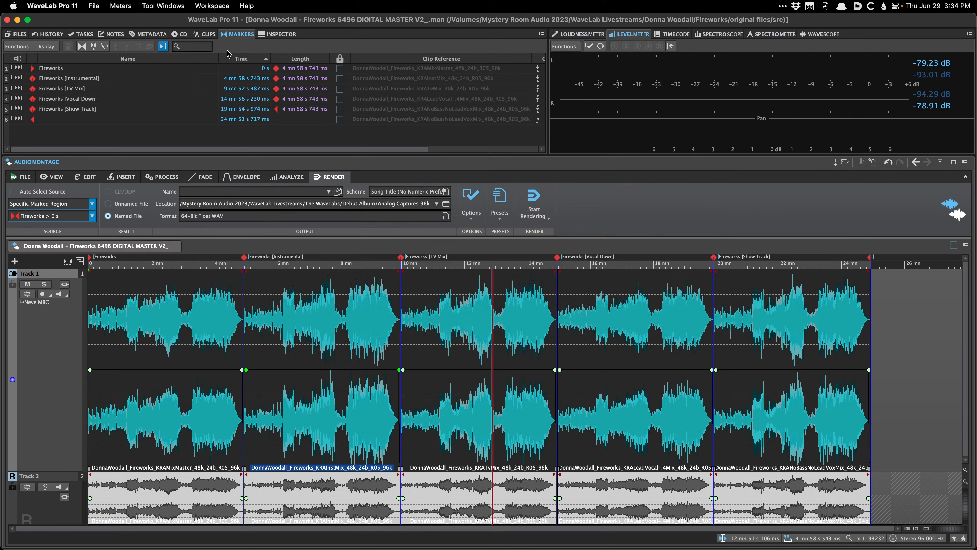
- Look through the marker and CD functions to find the Rename CD Tracks as CD Text command
left_click(198, 46)
left_click(17, 46)
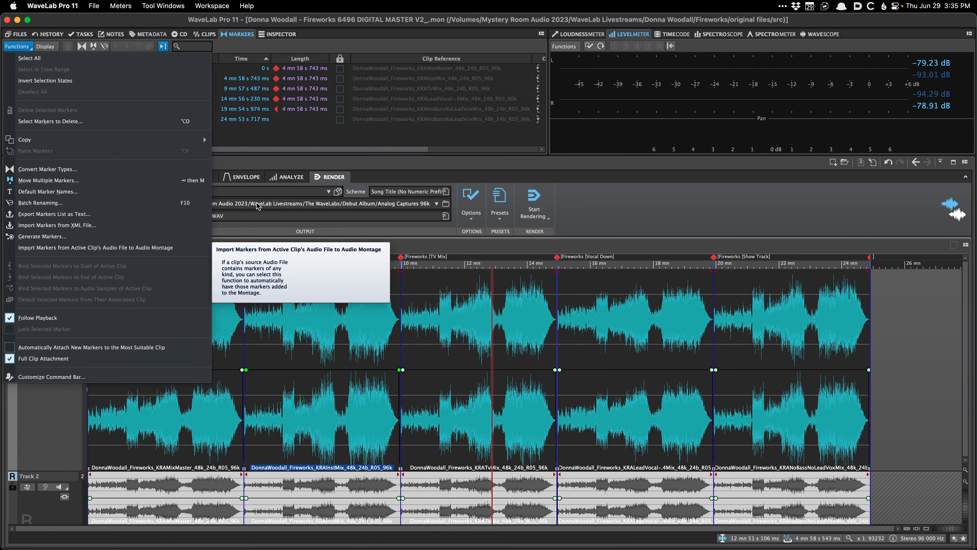
key("Escape")
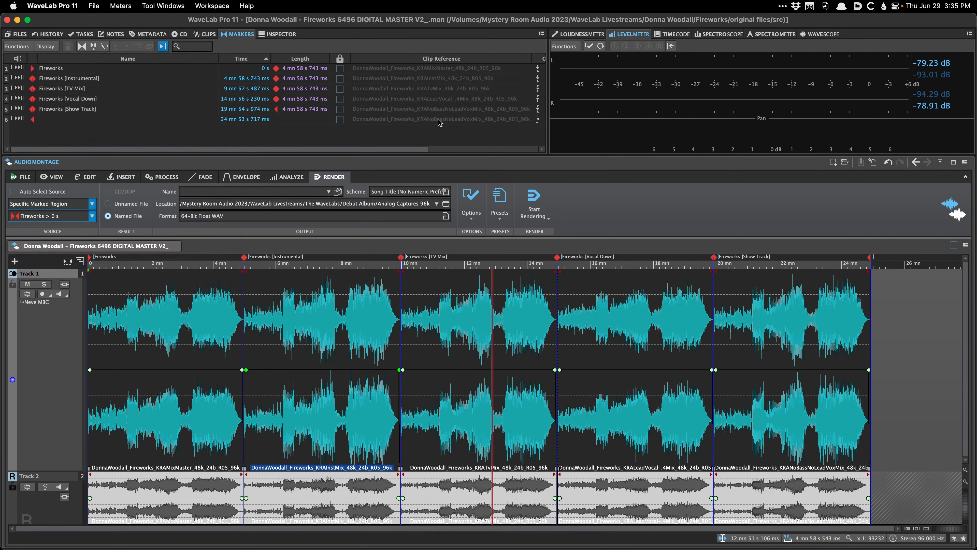
left_click(184, 35)
left_click(17, 47)
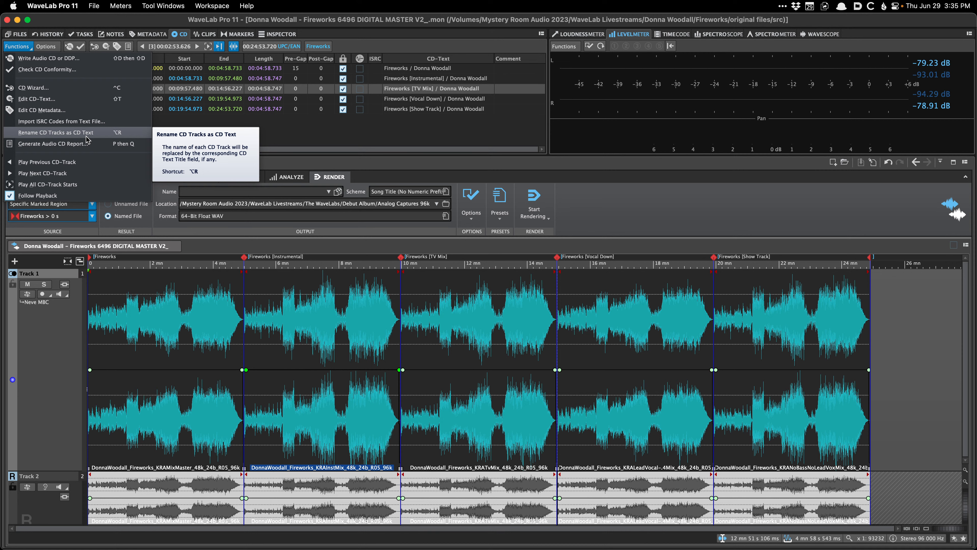
left_click(134, 243)
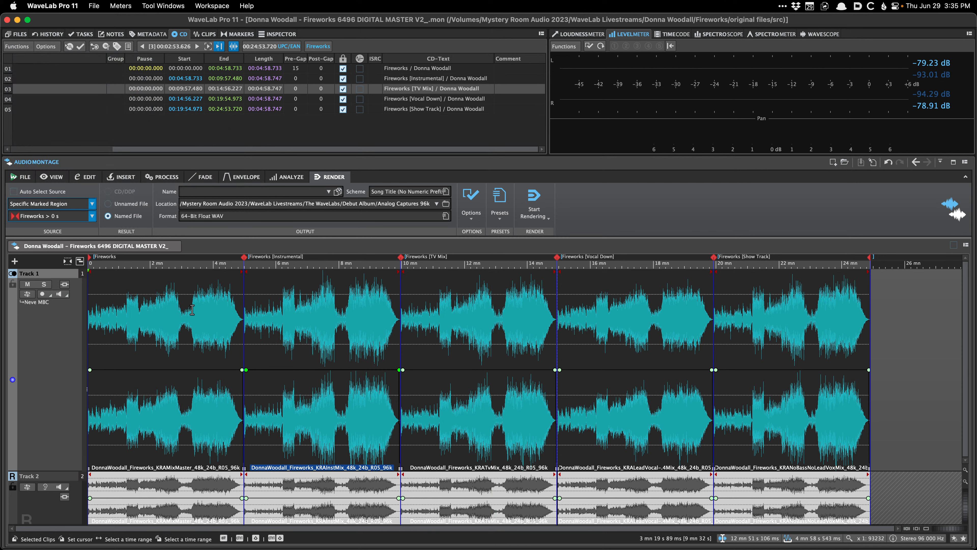
- Set the pre-gain of all five Track 1 clips to -0.298 dB, select the first clip and save the montage
left_click(157, 316)
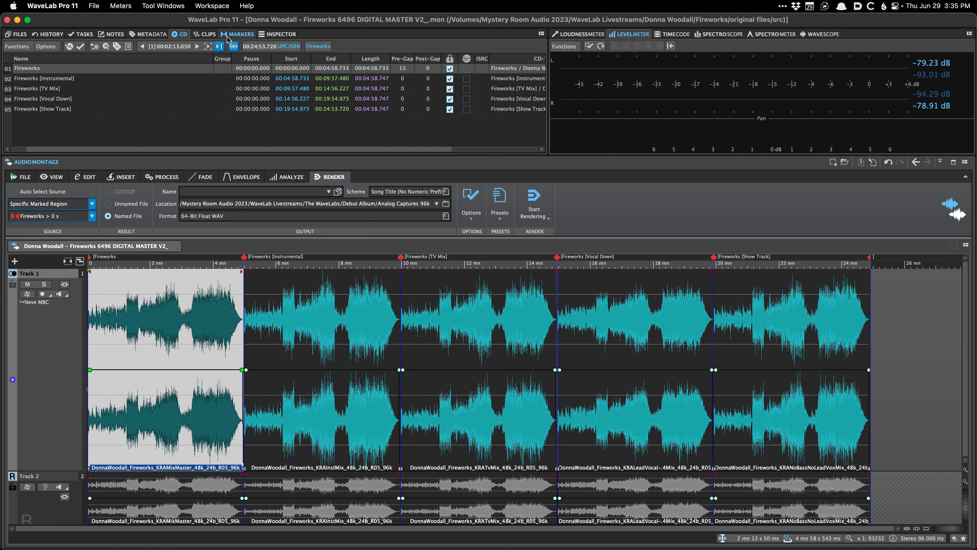
left_click(206, 34)
scroll(276, 112, "right", 3)
scroll(276, 109, "right", 5)
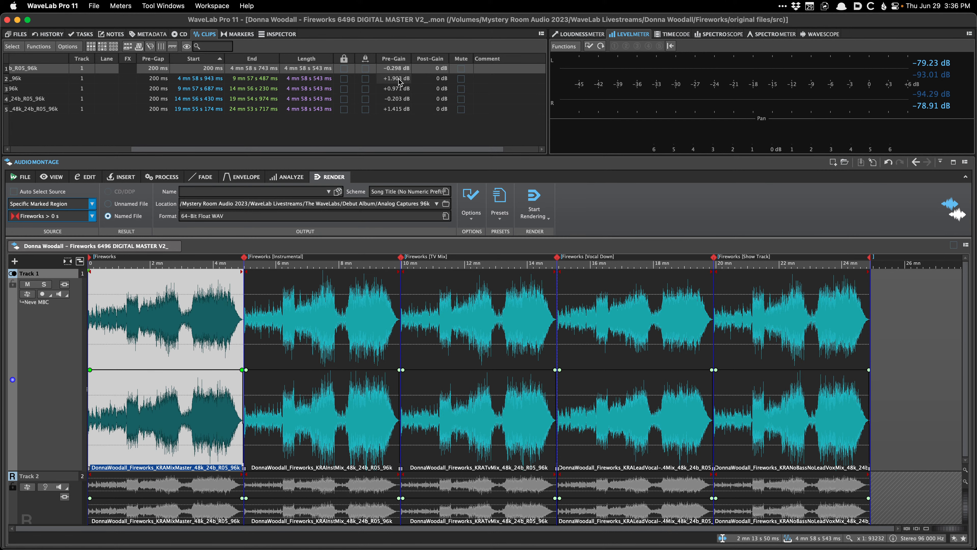
left_click_drag(397, 78, 381, 146)
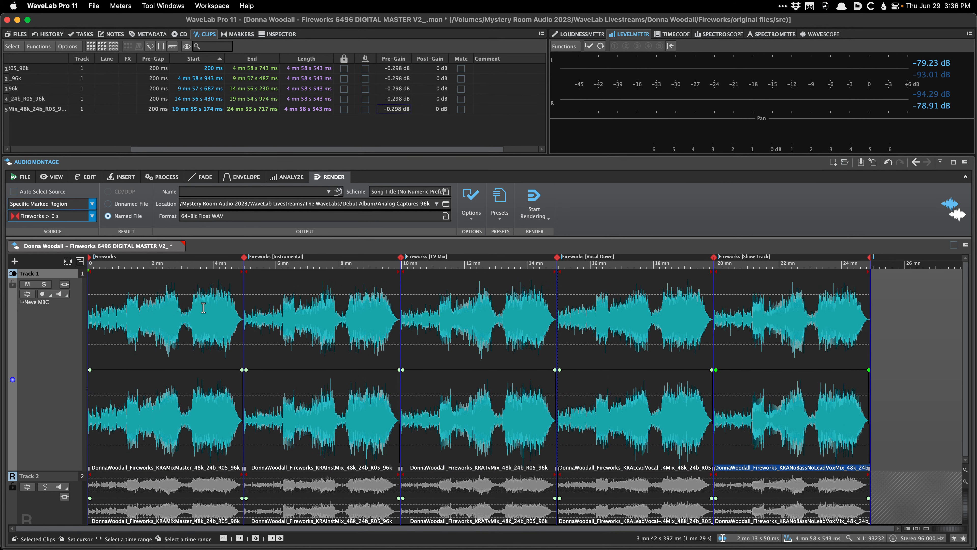
left_click(176, 306)
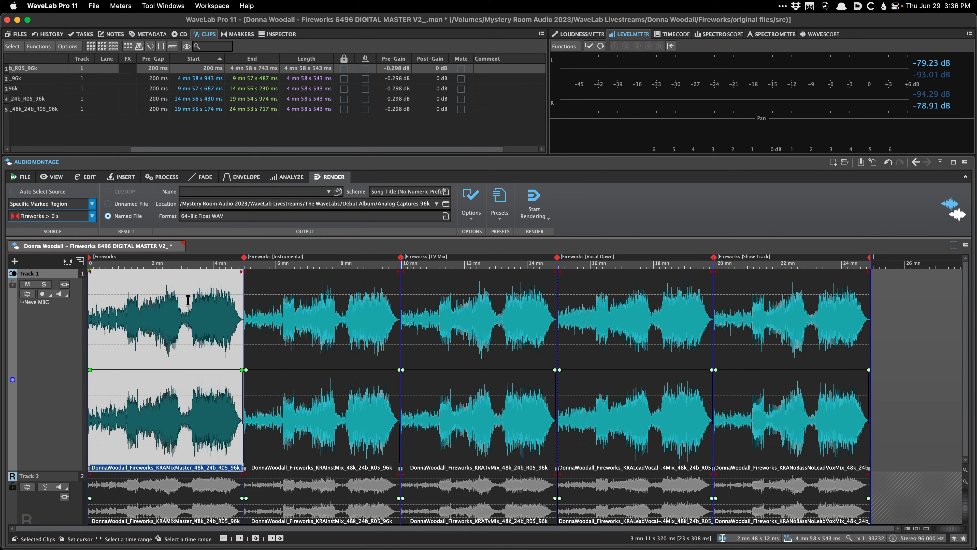
key("super+s")
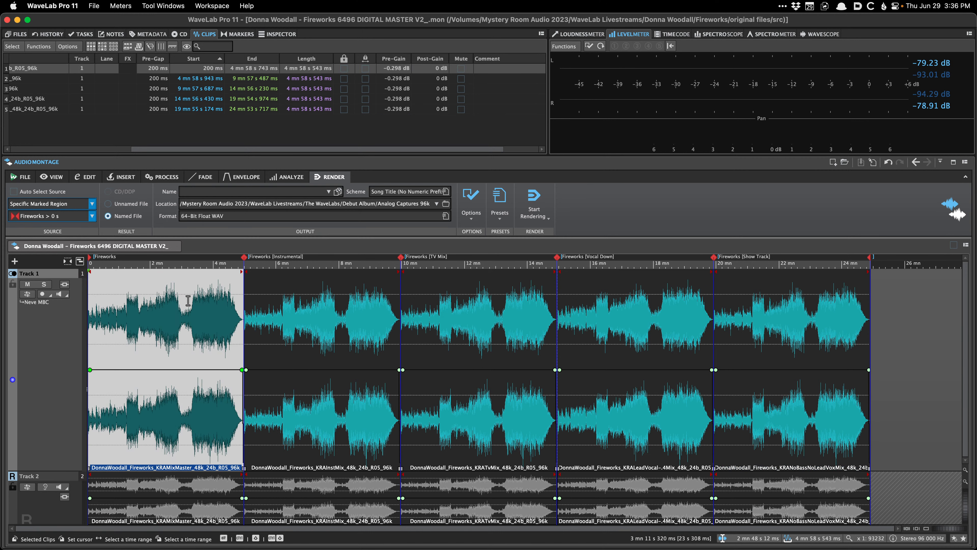
- Examine the effect slots of the montage output, Track 1 and the first clip in the inspector
key("i")
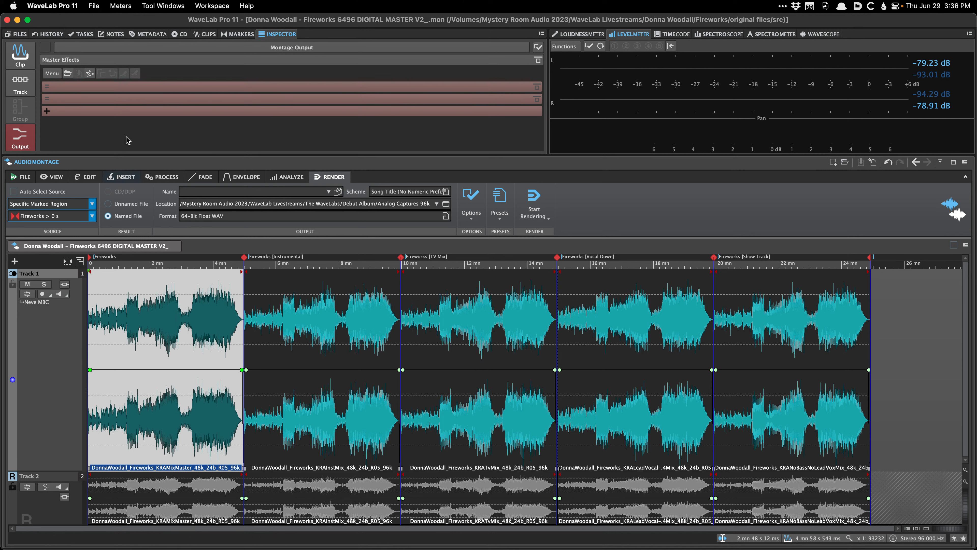
left_click(24, 85)
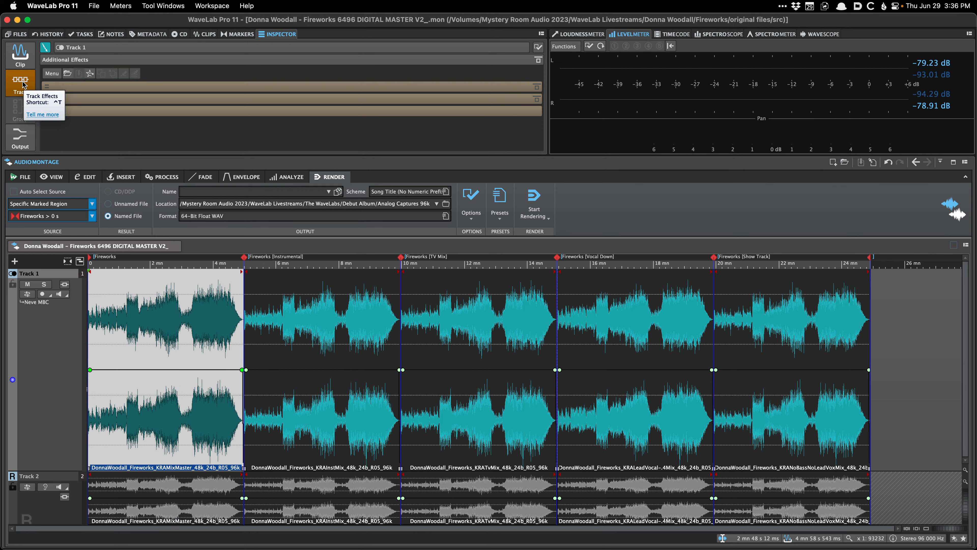
left_click(132, 300)
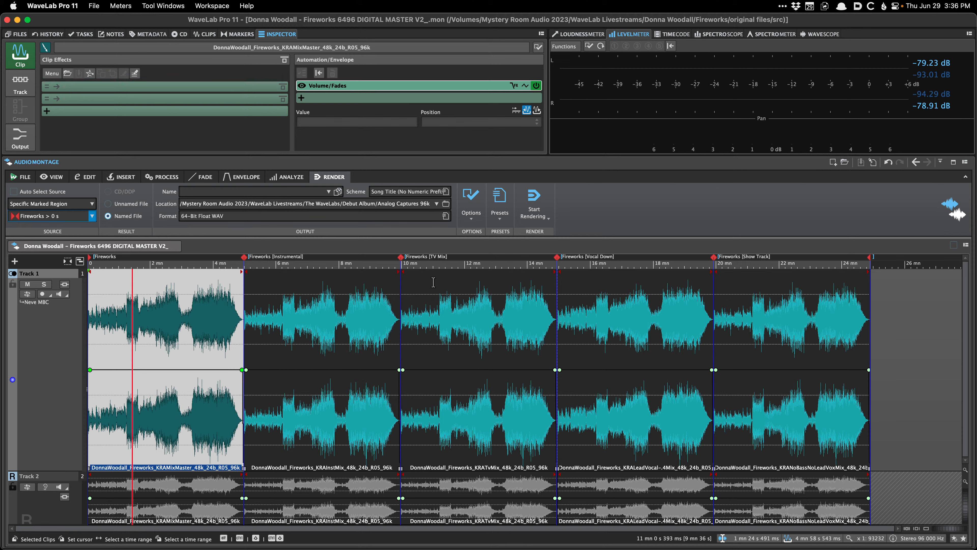
- Select a time range of about 2 seconds in the first clip, starting at the loud entry near 1 min 15 s
scroll(117, 322, "up", 3)
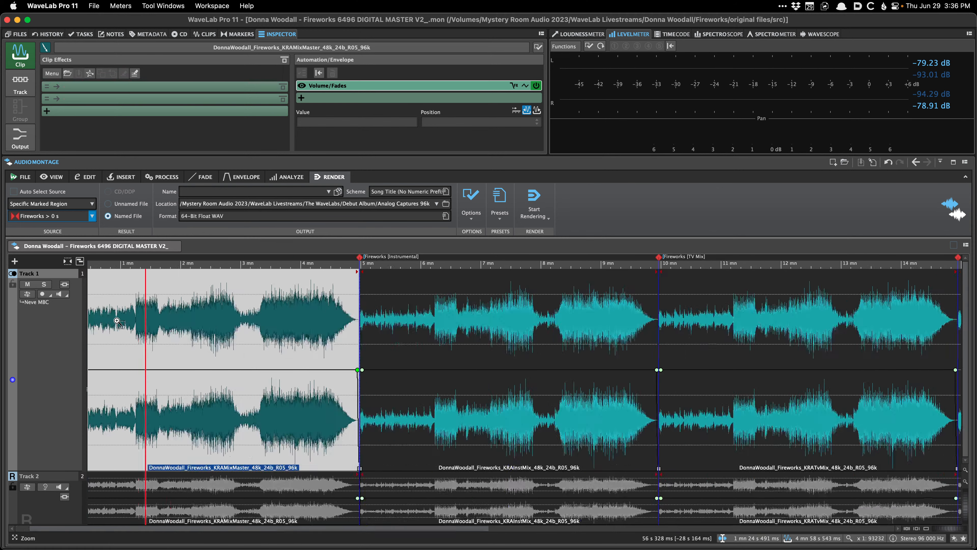
scroll(118, 321, "up", 10)
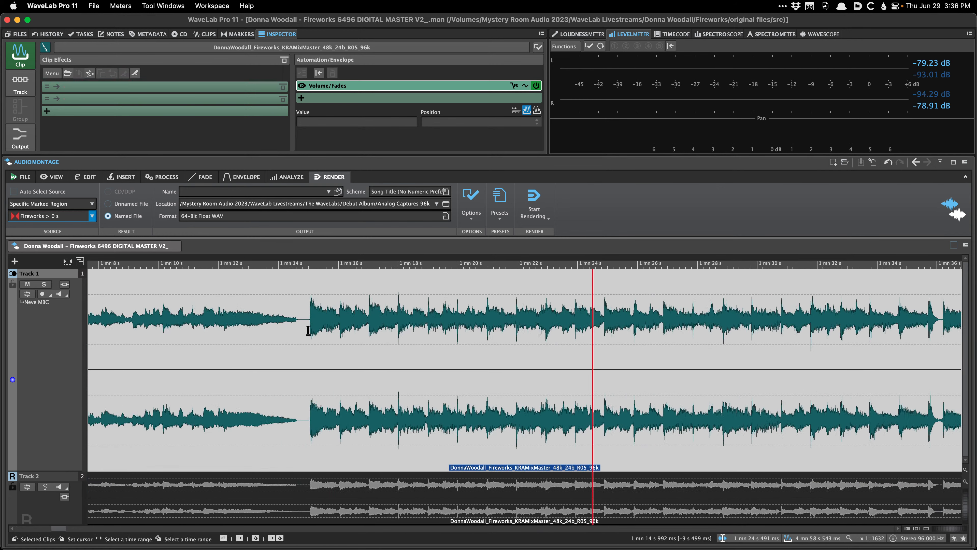
left_click_drag(309, 330, 393, 342)
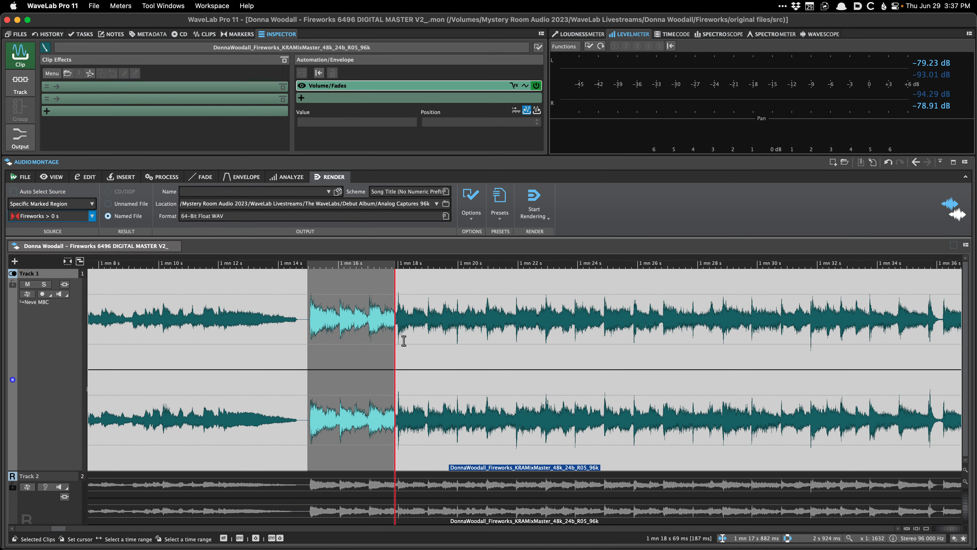
left_click(403, 342)
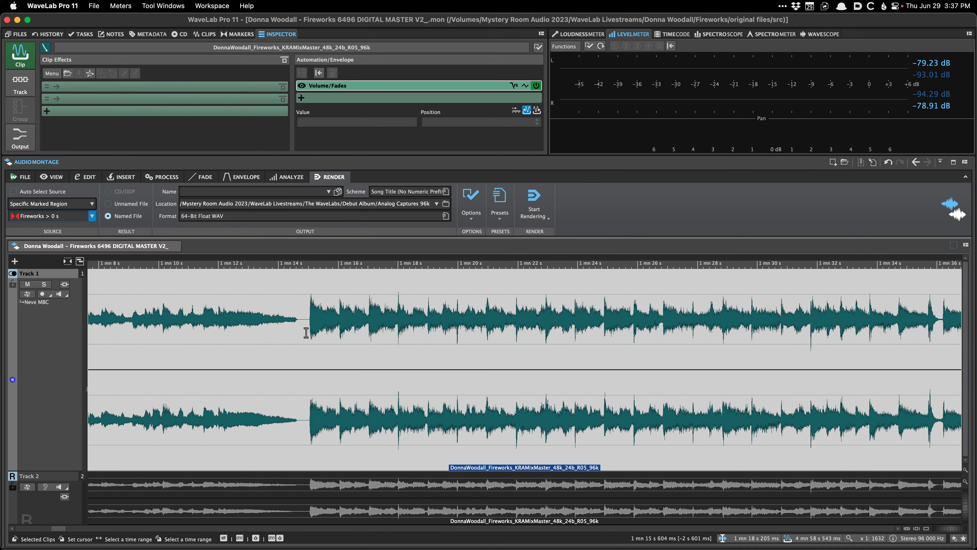
left_click_drag(309, 338, 369, 335)
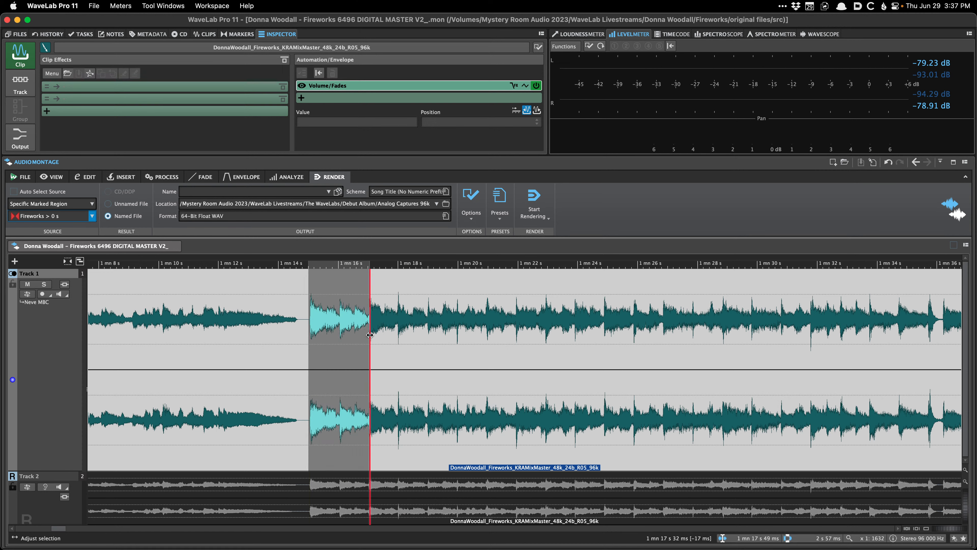
- Clear the time selection in the first clip by placing the edit cursor at about 1 min 12 s
scroll(362, 339, "down", 3)
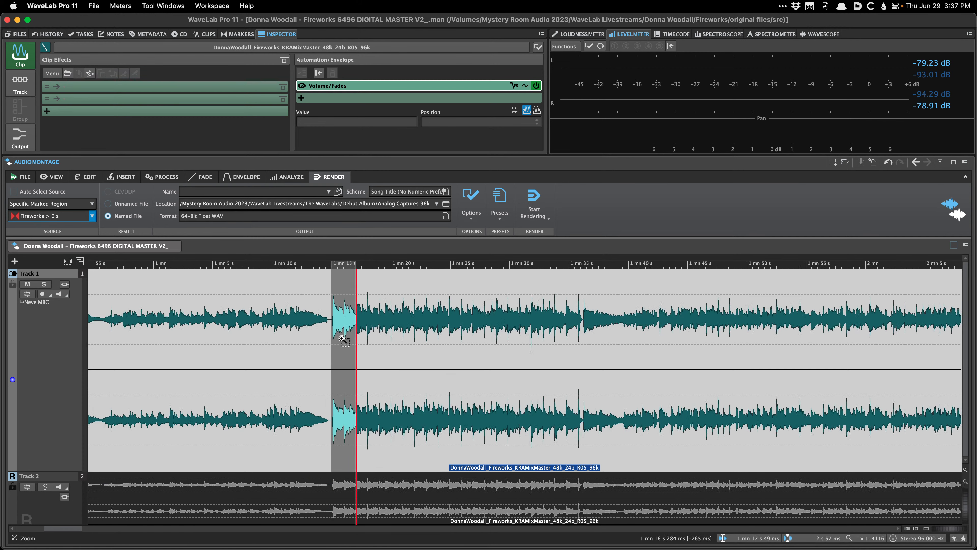
left_click(305, 337)
scroll(313, 331, "right", 2)
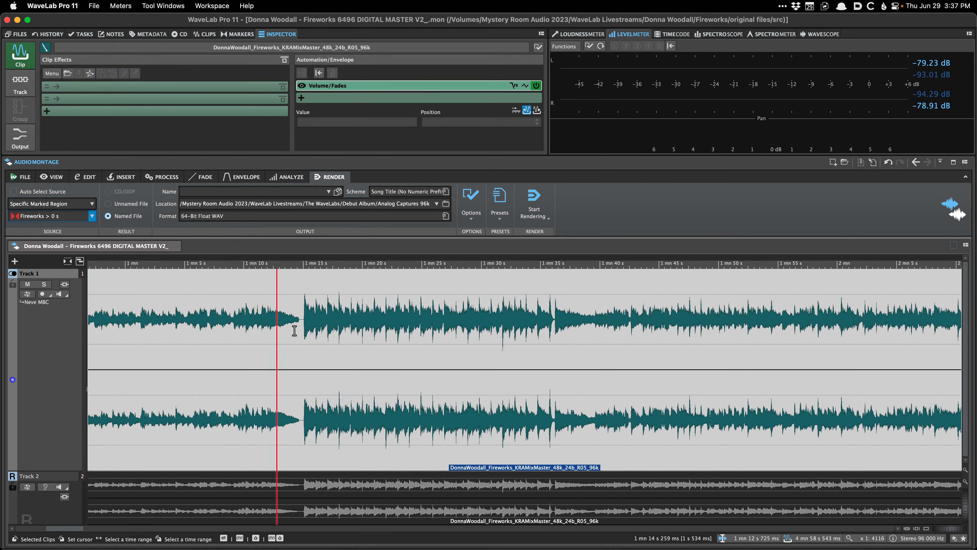
scroll(285, 325, "down", 10)
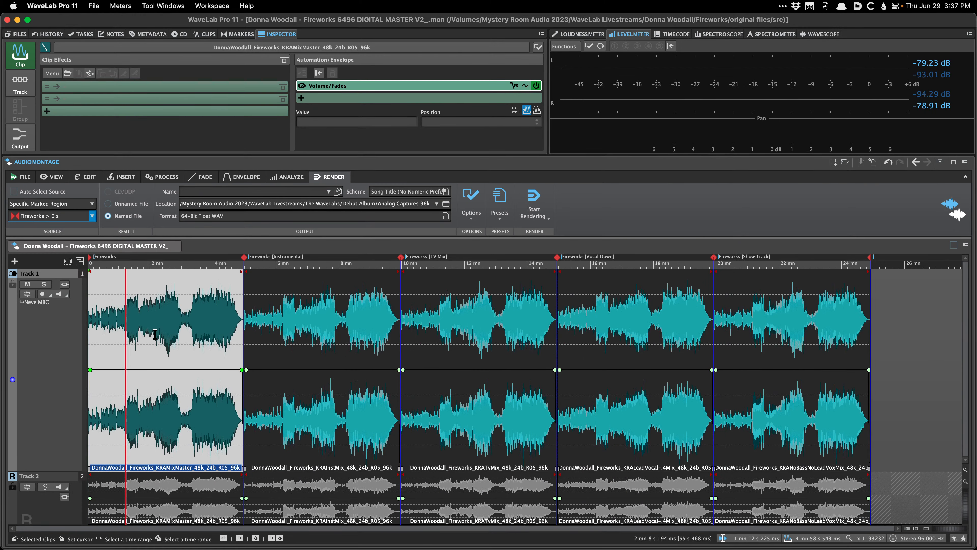
scroll(148, 269, "up", 1)
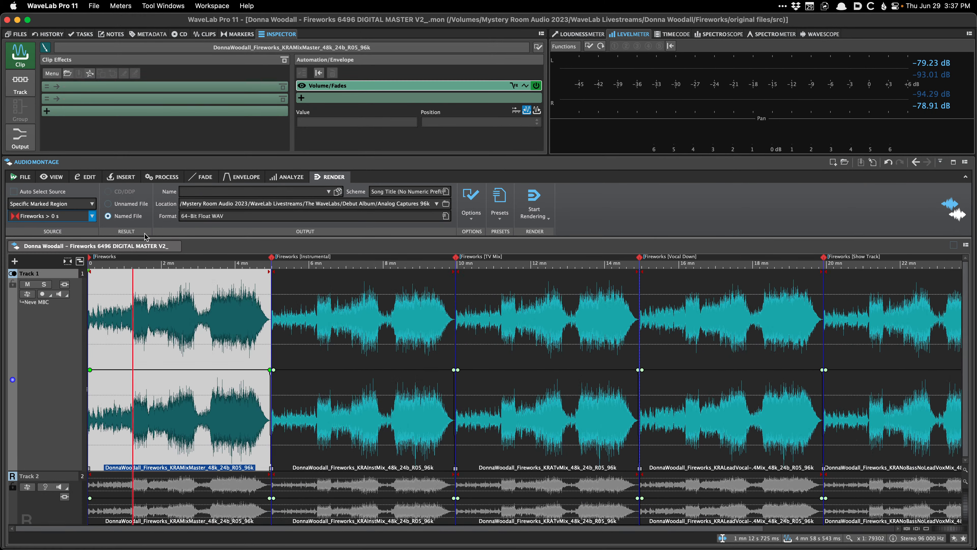
- Load the plug-in chain JP Clip FX Start VSM Unisum.plugs into the effects of Track 1
left_click(19, 91)
left_click(68, 74)
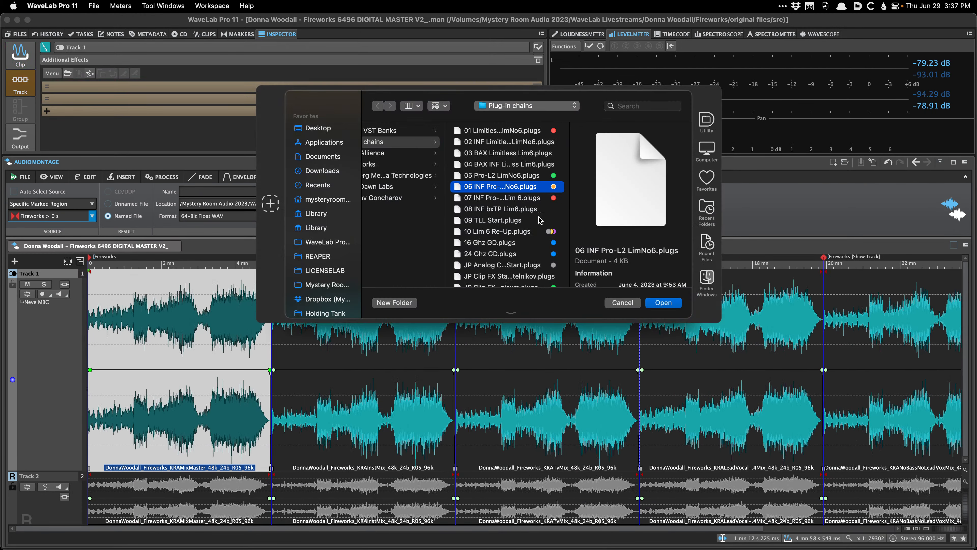
scroll(523, 239, "down", 3)
scroll(501, 262, "left", 2)
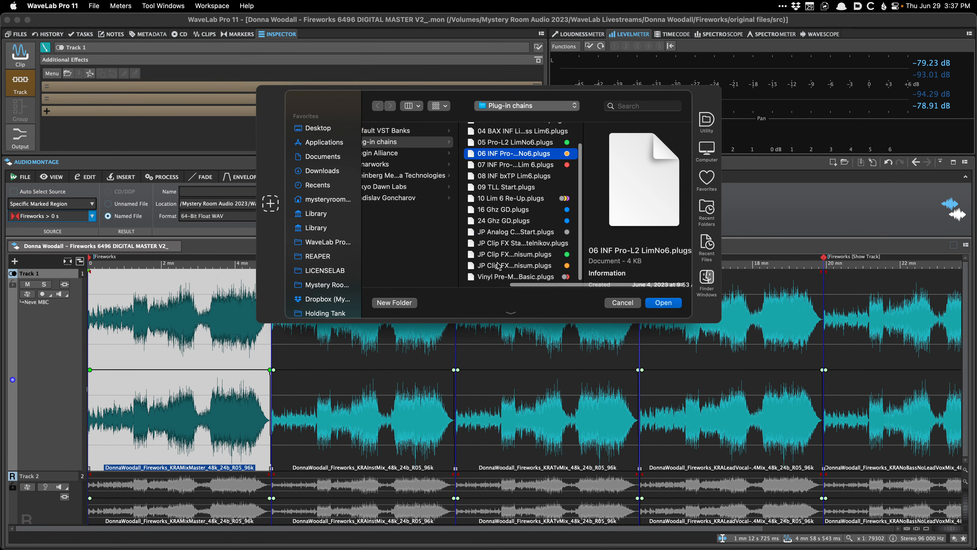
left_click(499, 266)
double_click(470, 269)
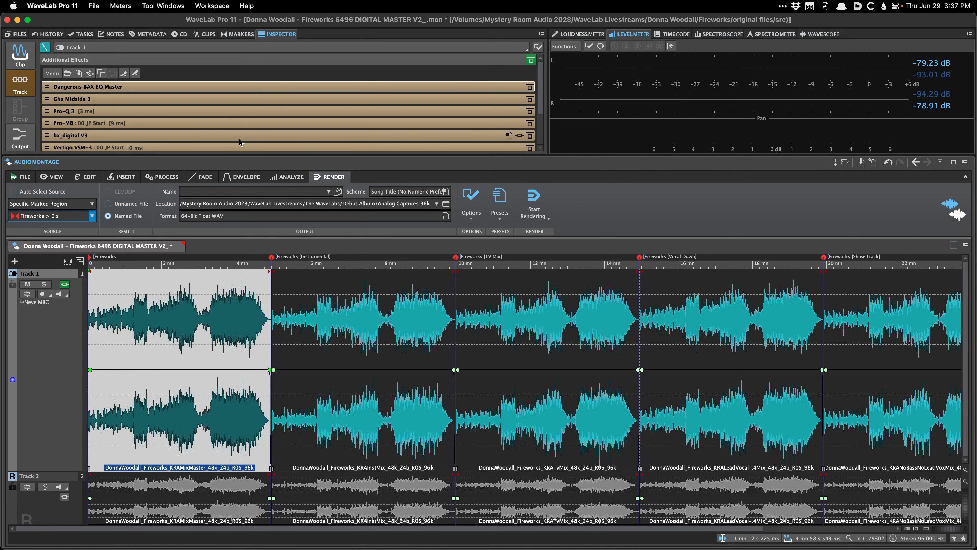
- Inspect the soothe2 and Unisum plug-in settings in the Track 1 chain and close the plug-in window
scroll(162, 107, "down", 4)
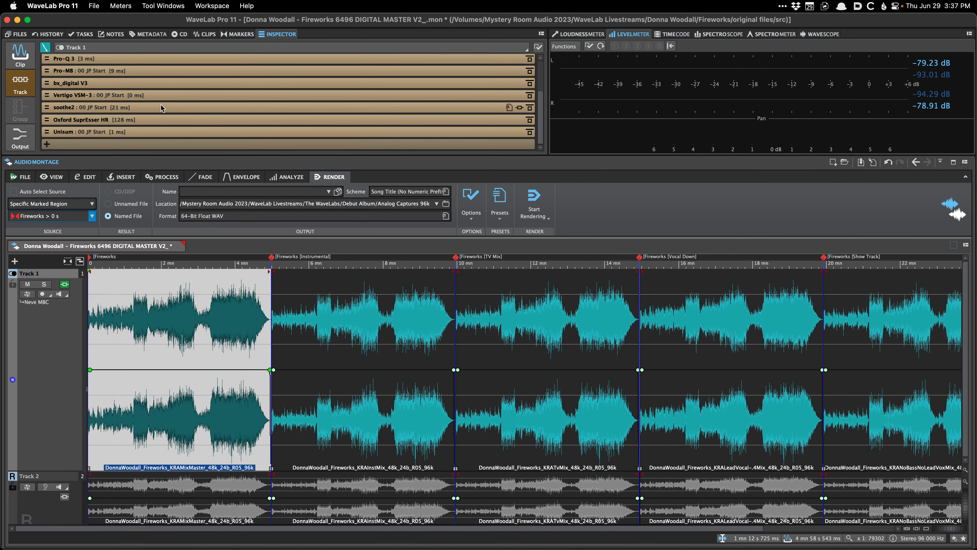
left_click(165, 100)
left_click(185, 107)
key("Down")
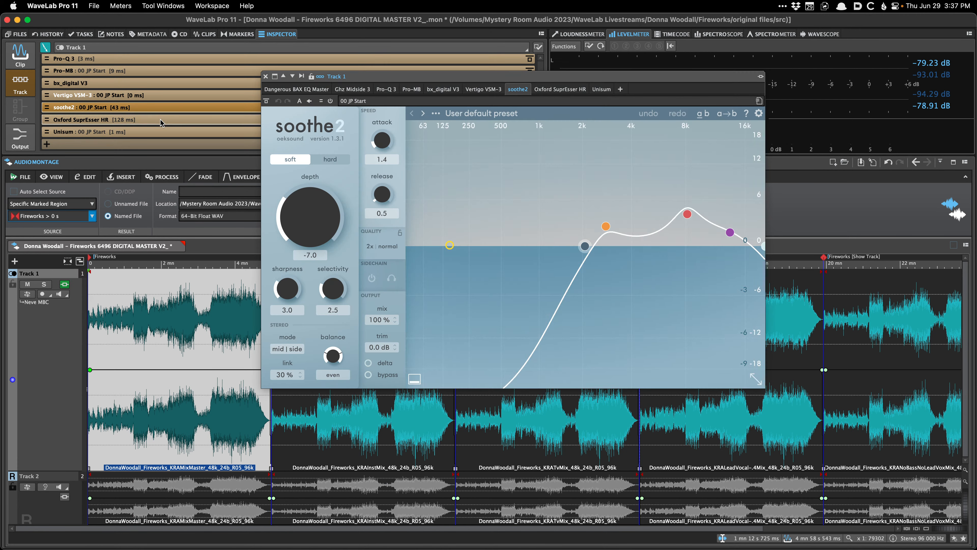
left_click(600, 89)
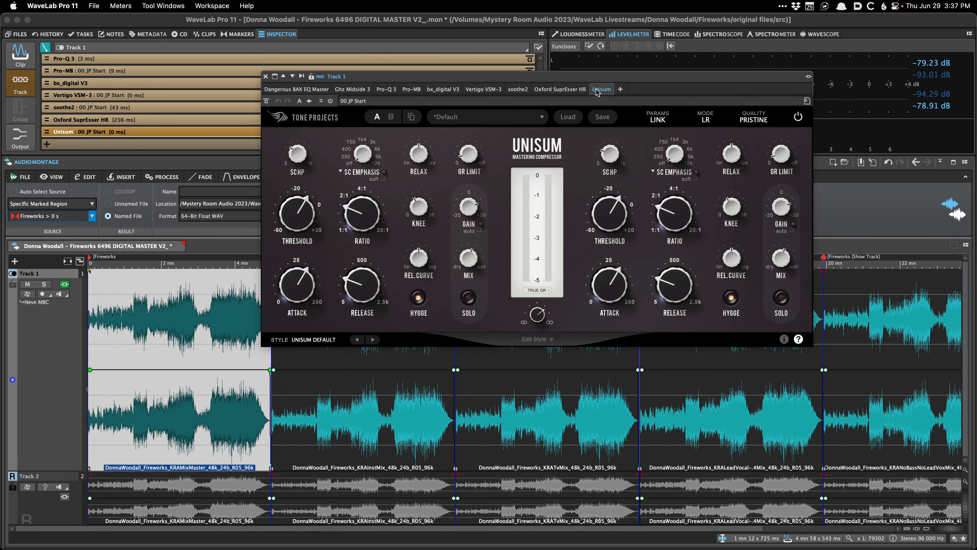
left_click(266, 77)
- Load the plug-in chain 06 INF Pro-L2 LimNo6.plugs into the master effects of the montage output
left_click(20, 139)
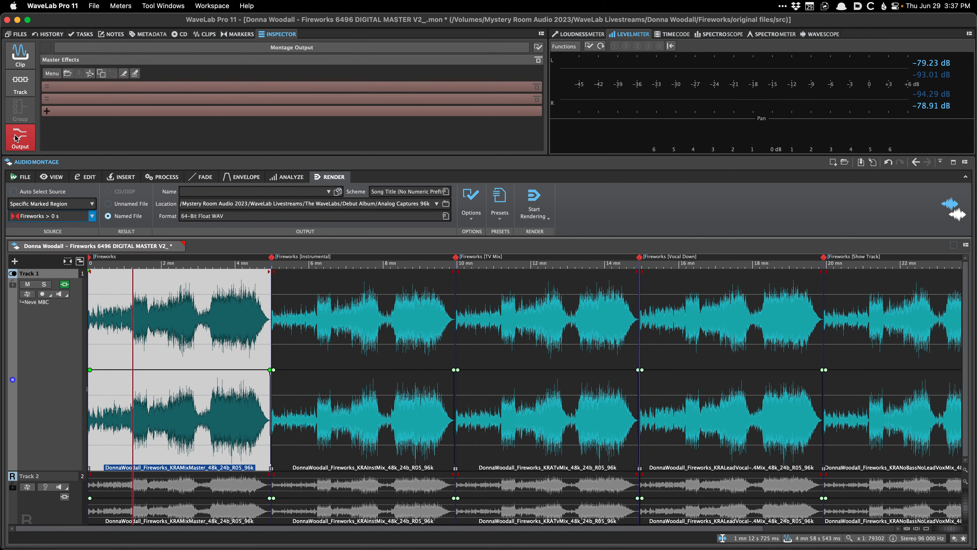
left_click(67, 73)
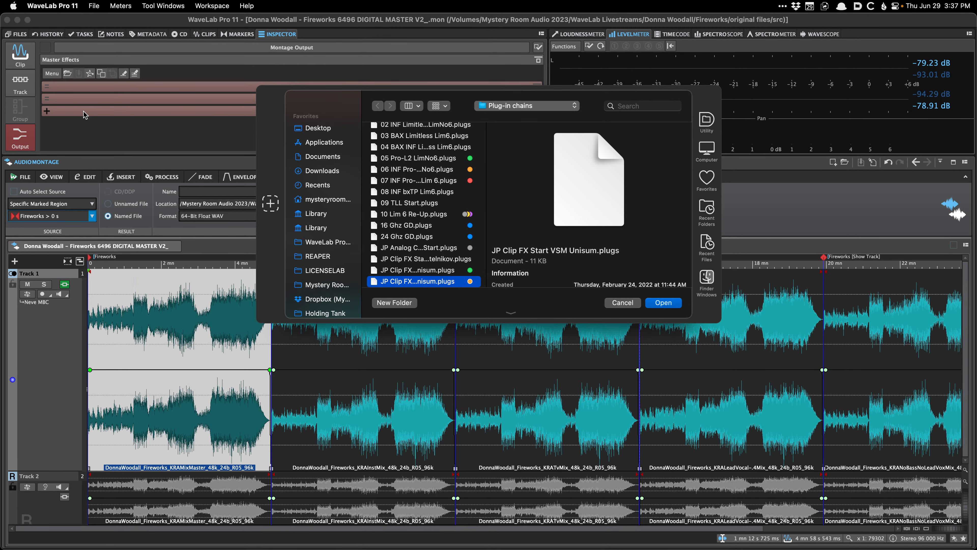
scroll(414, 189, "up", 2)
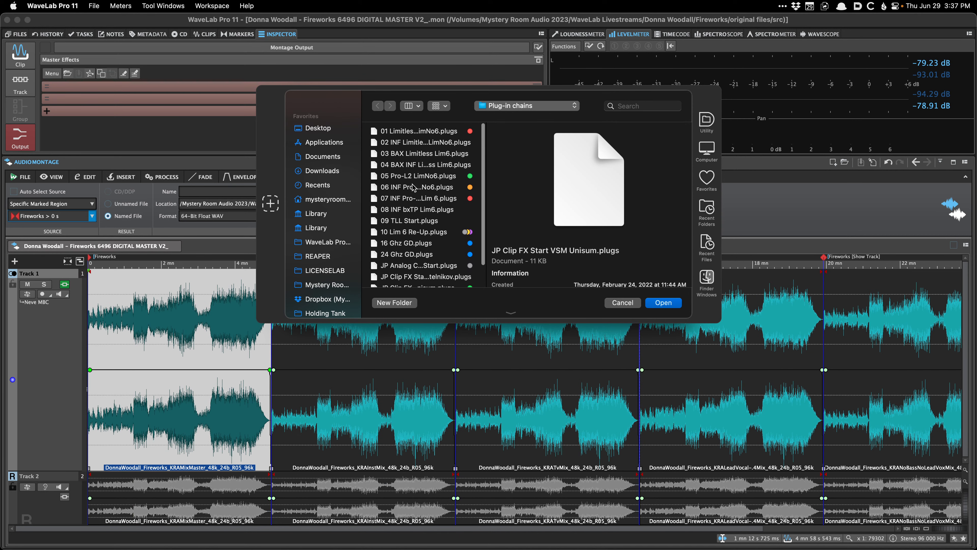
double_click(413, 186)
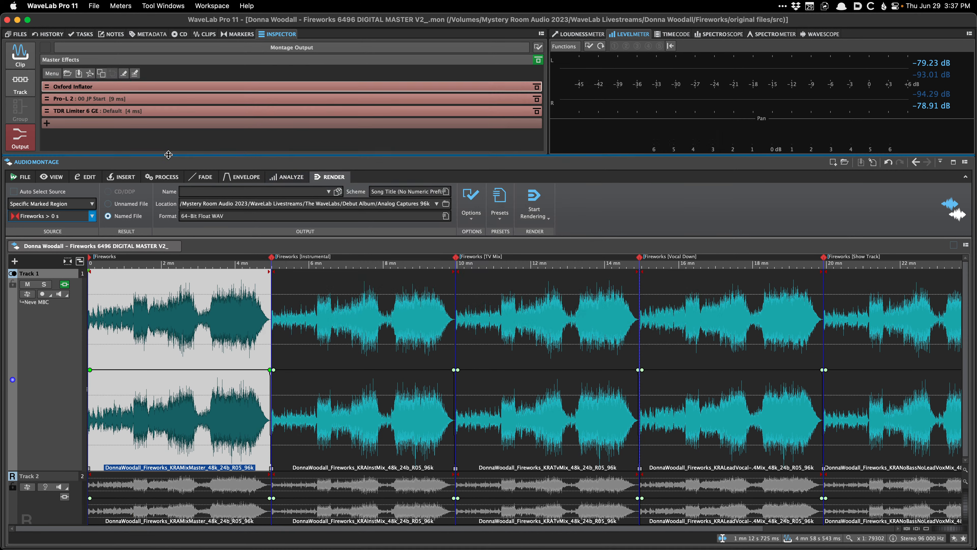
- Compare the Track 1 and montage output chains and audition them by playing parts of the TV Mix and Vocal Down clips
left_click(30, 87)
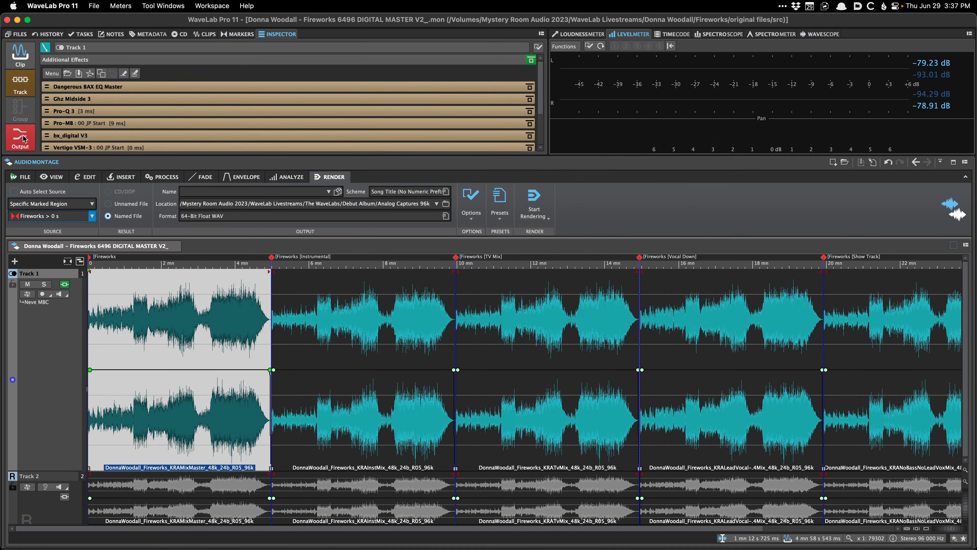
left_click(23, 138)
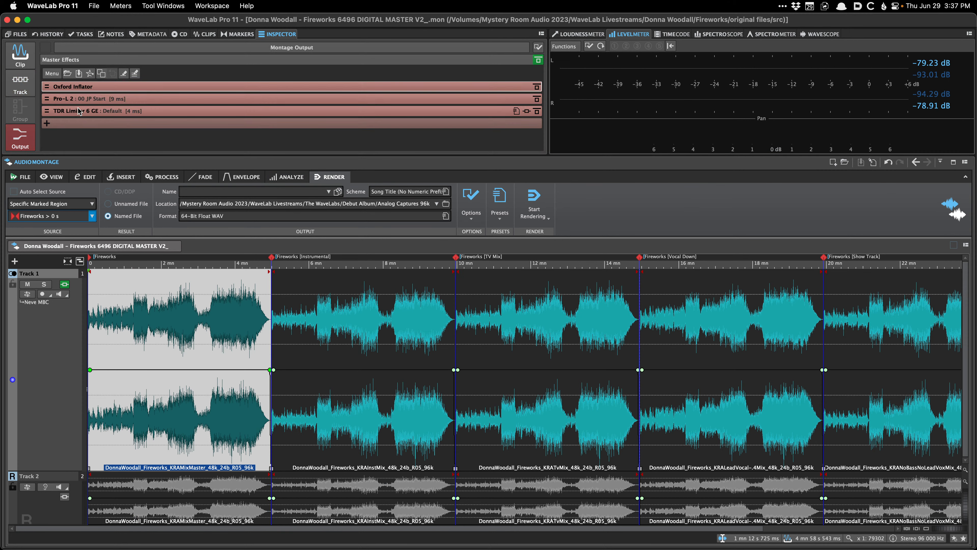
scroll(180, 311, "down", 3)
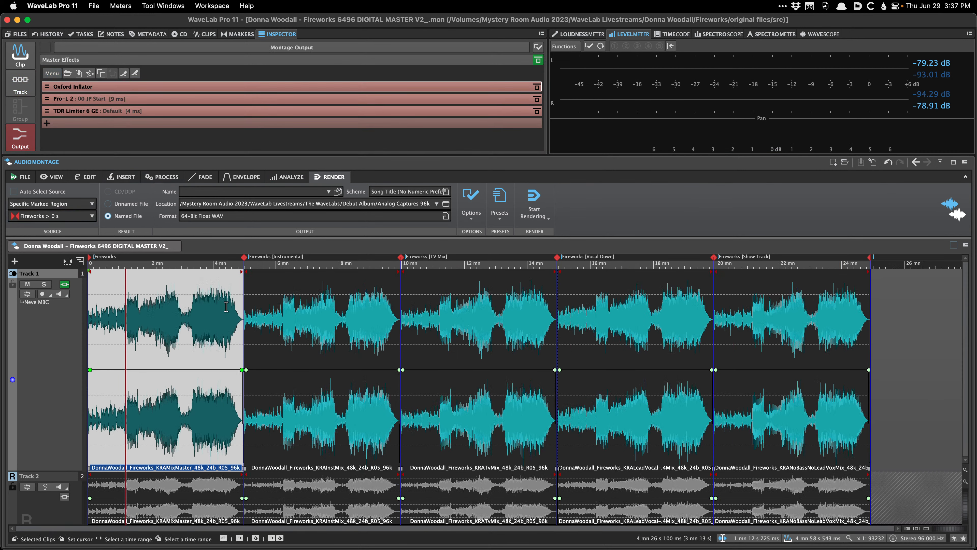
left_click(218, 308)
left_click(543, 319)
key("space")
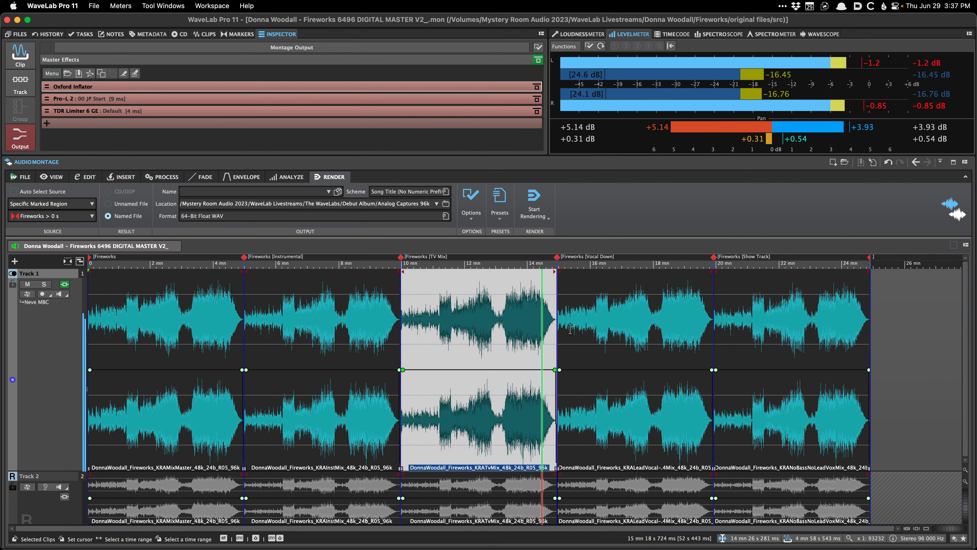
left_click(643, 319)
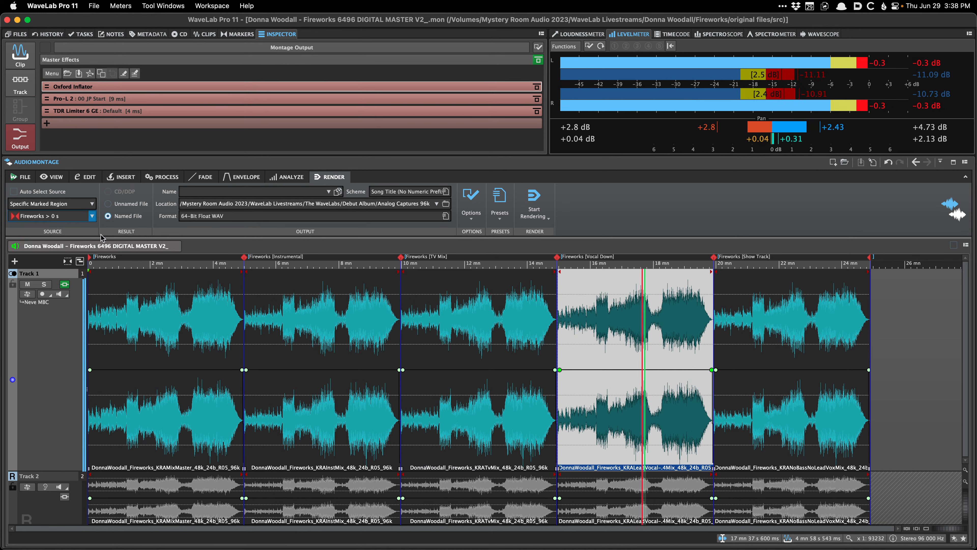
key("alt+m")
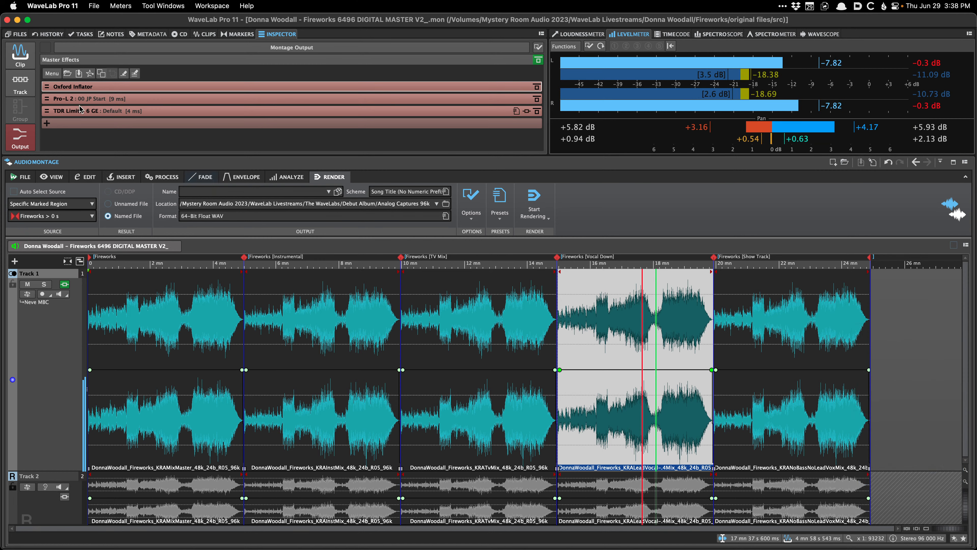
- Show the Track 1 effects, close the montage and reopen Fireworks 6496 DIGITAL MASTER V2_ from the recent audio montages
left_click(29, 89)
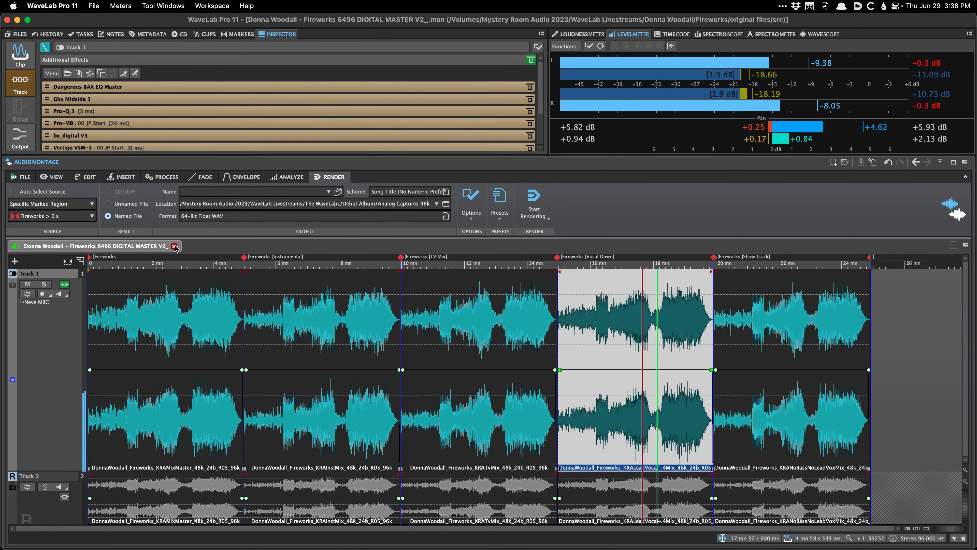
left_click(175, 248)
right_click(175, 249)
mouse_move(218, 294)
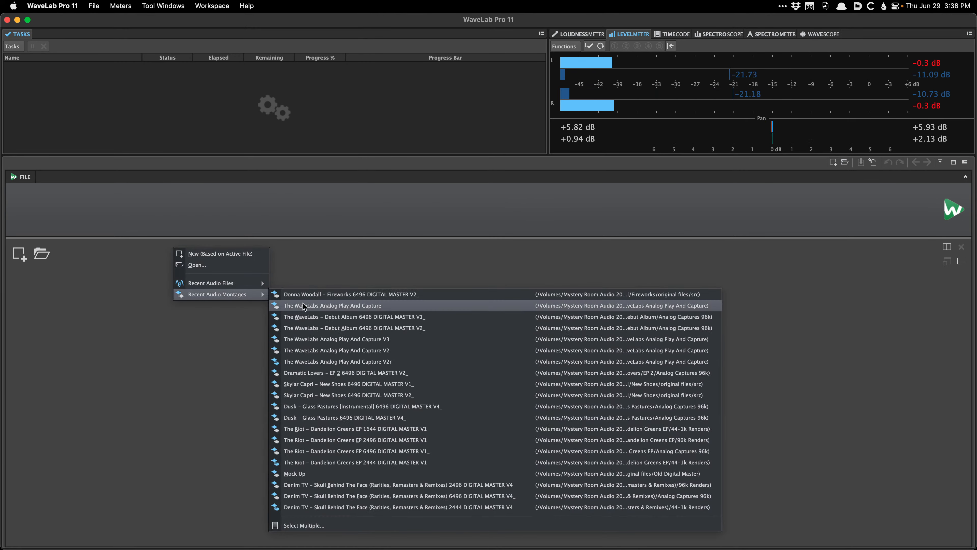
left_click(306, 295)
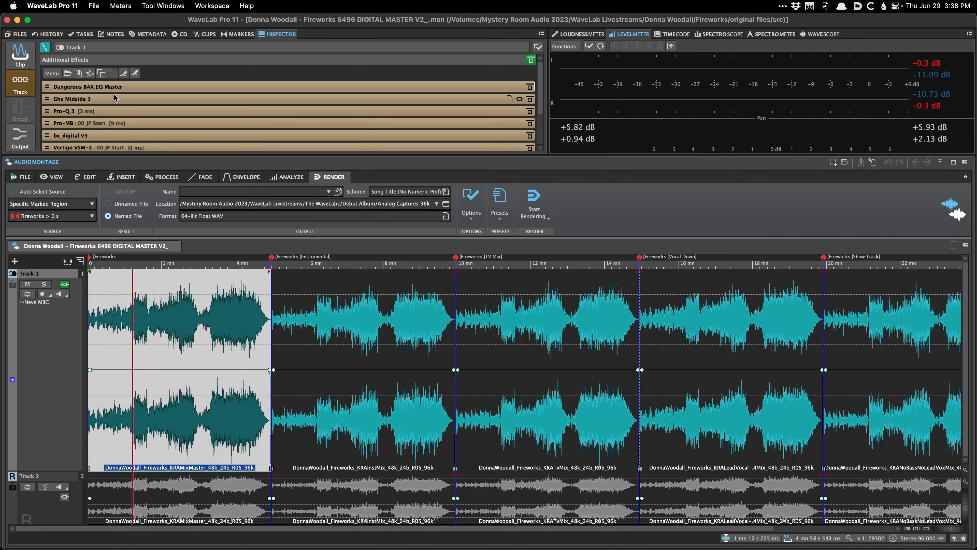
- Move the low-cut band of Pro-Q 3 on Track 1 to about 132 Hz and close the plug-in window
left_click(117, 110)
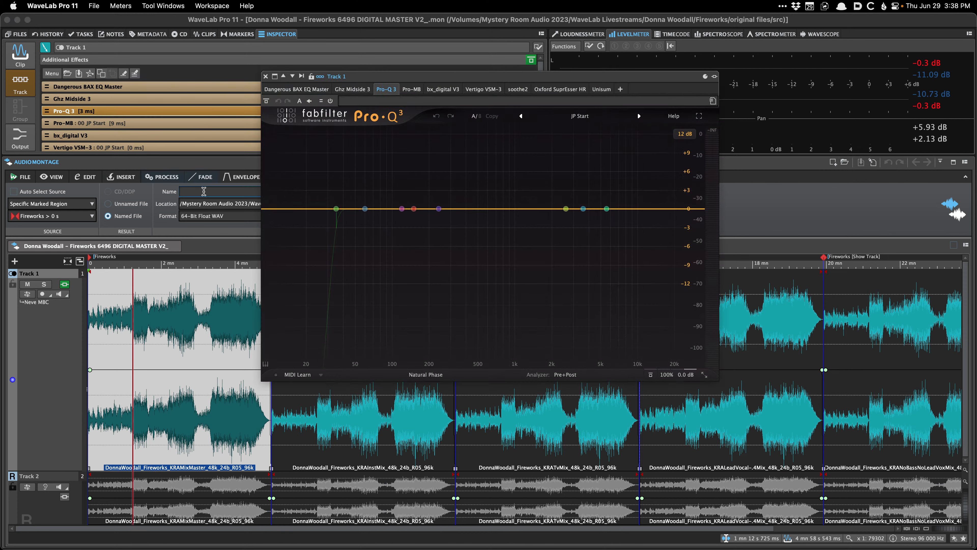
mouse_move(336, 209)
left_click_drag(336, 209, 407, 219)
left_click(266, 77)
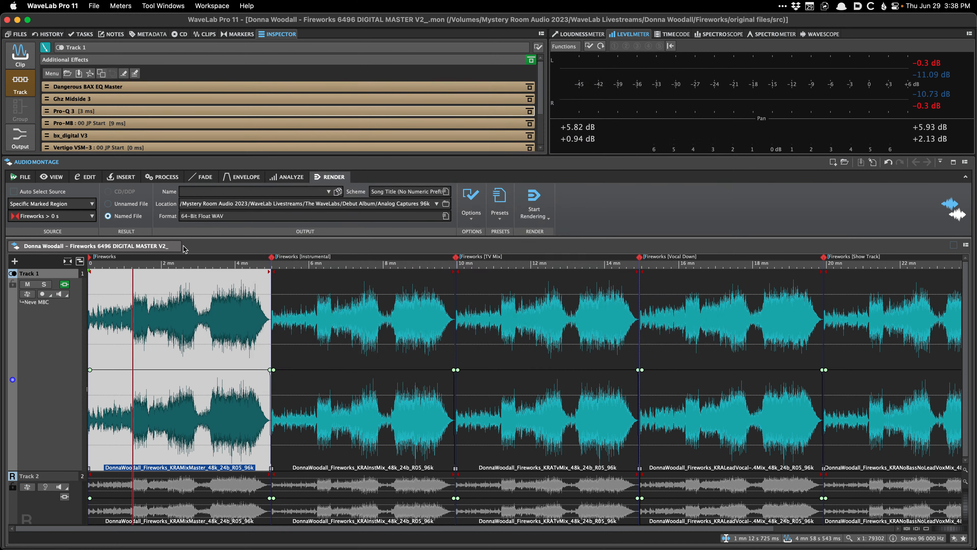
- Close the Fireworks 6496 DIGITAL MASTER V2_ montage again and reopen it from the recent audio montages
left_click(185, 245)
right_click(171, 251)
mouse_move(215, 298)
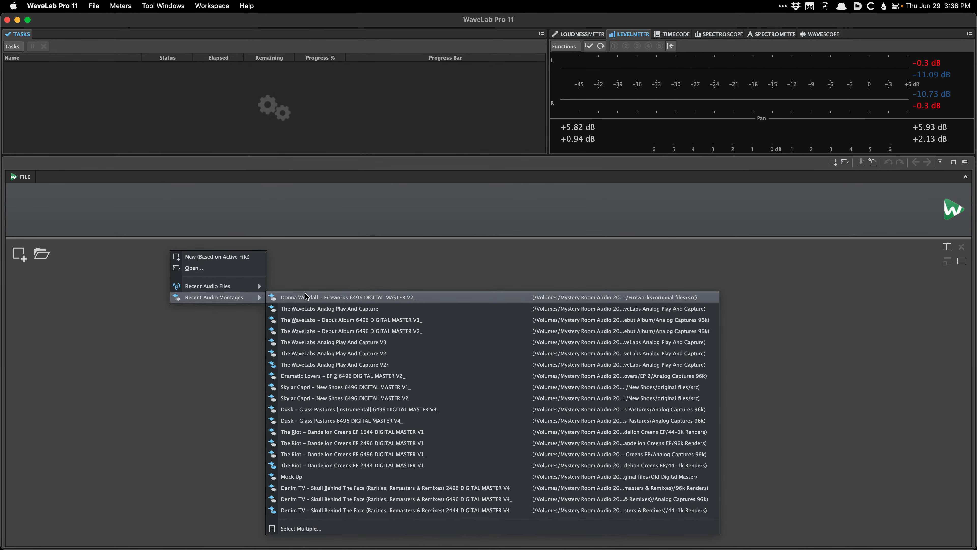
left_click(307, 297)
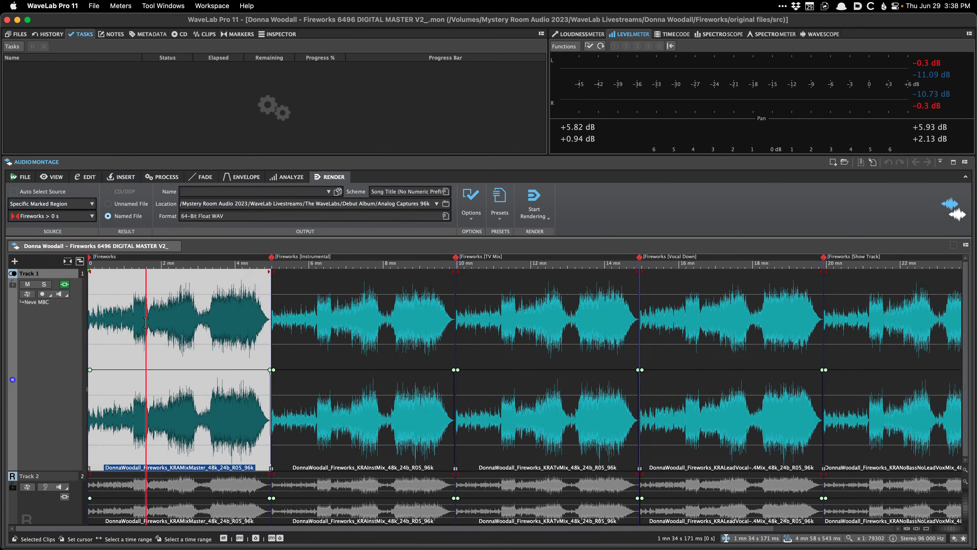
- Delete the low-cut band from Pro-Q 3 on Track 1, reopen the plug-in to check its bands and close it
left_click(27, 79)
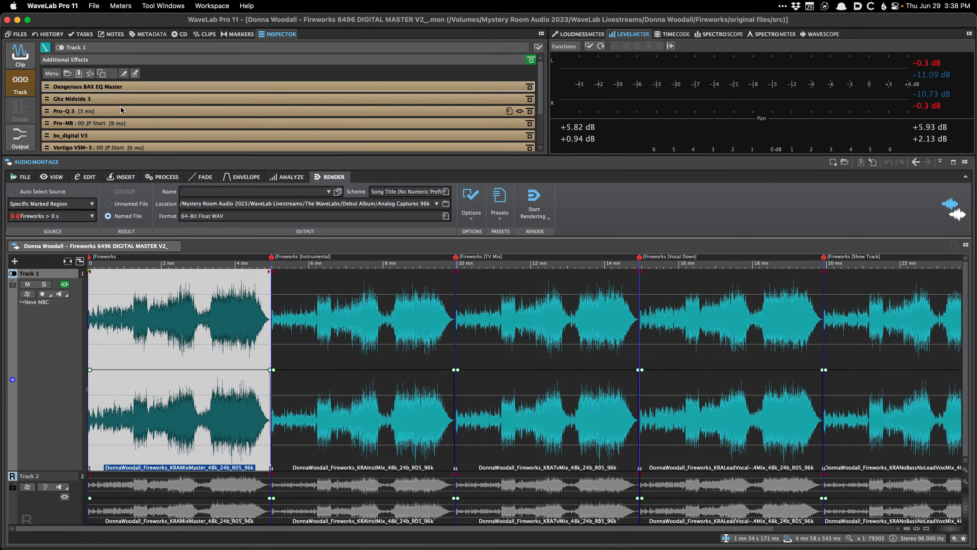
left_click(73, 111)
right_click(406, 220)
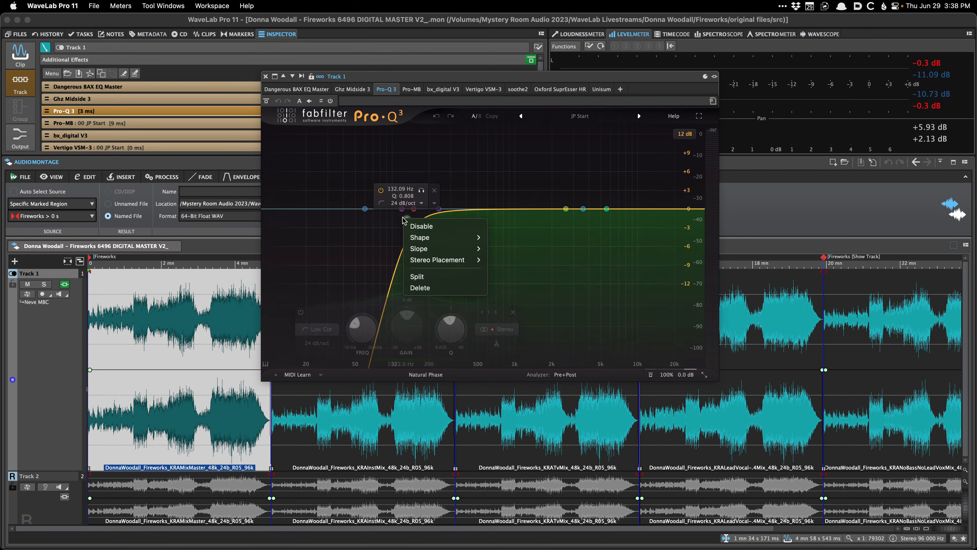
left_click(423, 287)
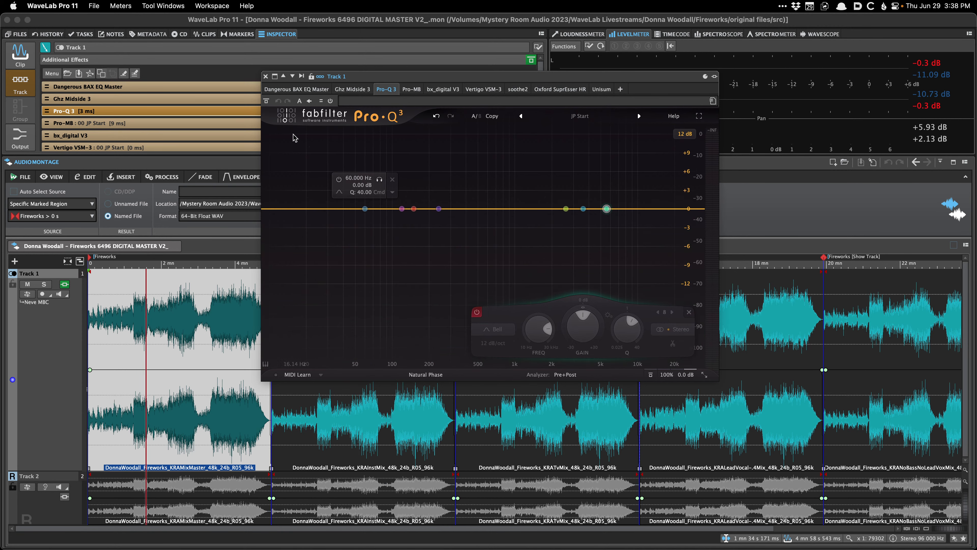
left_click(275, 77)
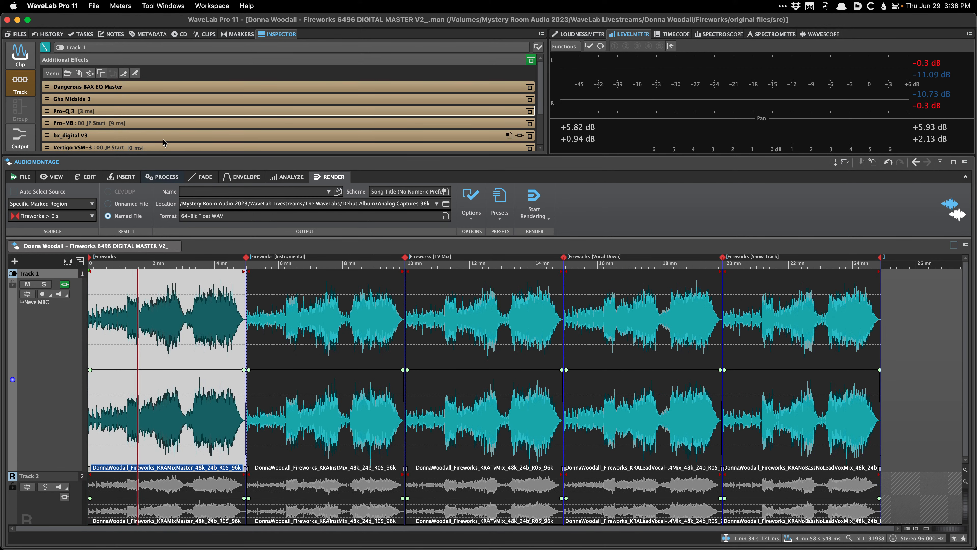
left_click(156, 112)
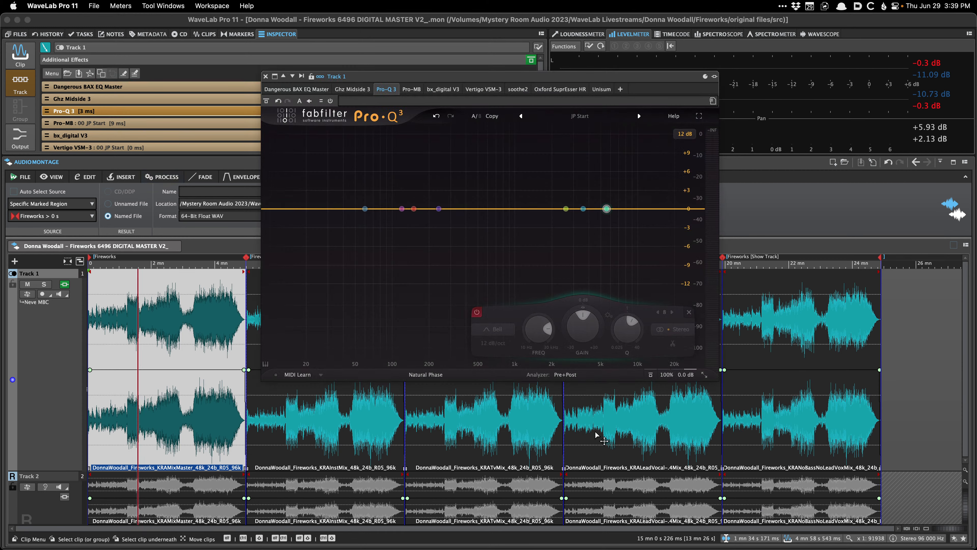
left_click(266, 76)
- Return the cursor to the montage start, add a volume envelope point in the first clip at about 1 min 13 s and save the montage
left_click(220, 326)
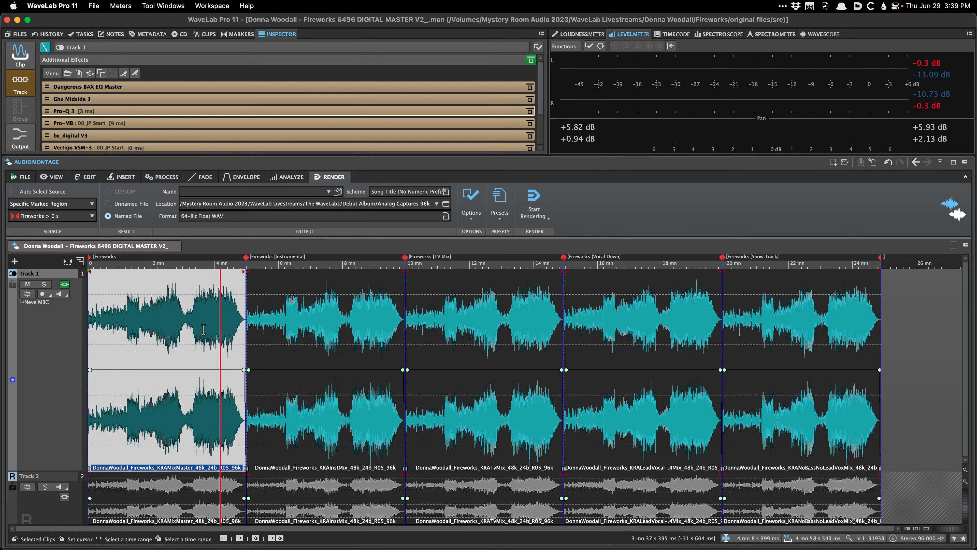
key("Home")
scroll(207, 334, "up", 5)
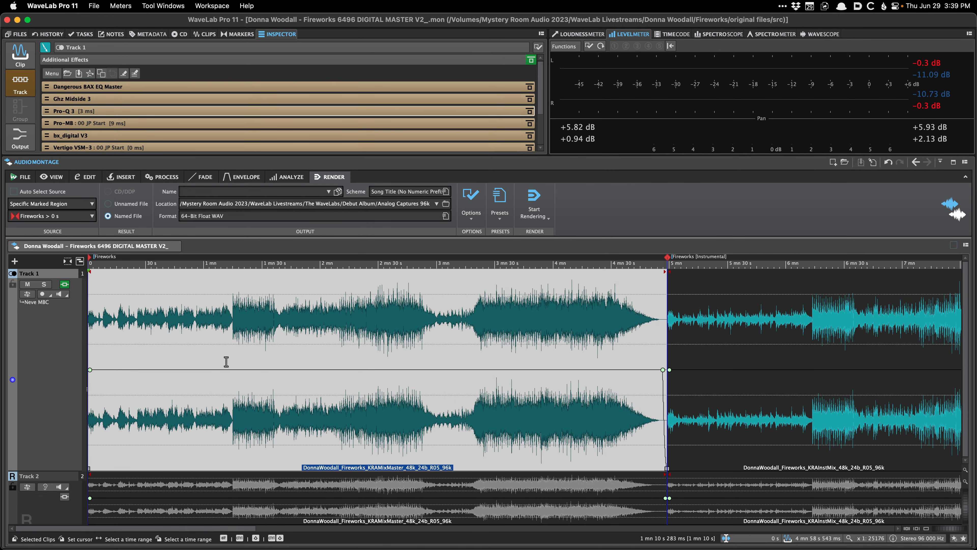
left_click(231, 369)
key("super+s")
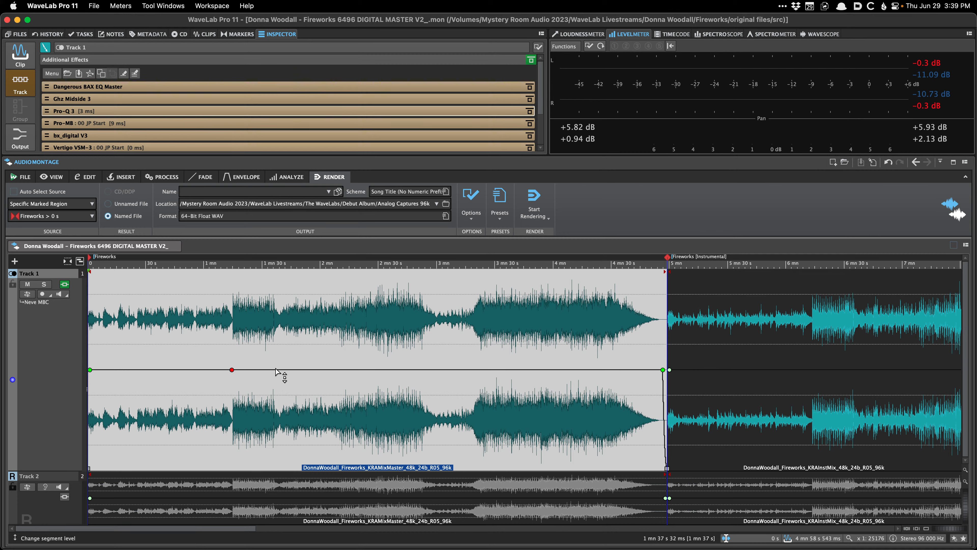
- Play the first clip from about 3 min 50 s and display the loudness meter to check its level
scroll(269, 366, "down", 2)
left_click(403, 355)
key("space")
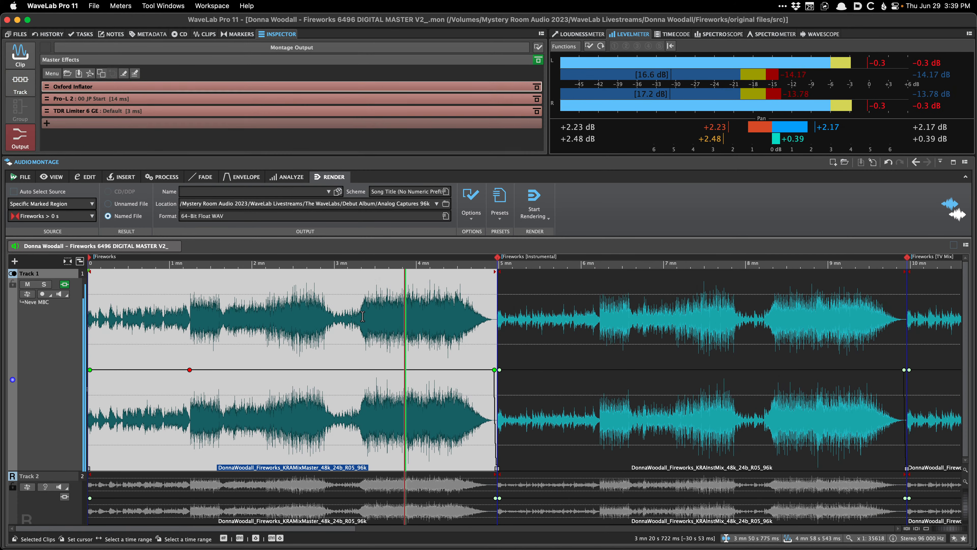
left_click(587, 33)
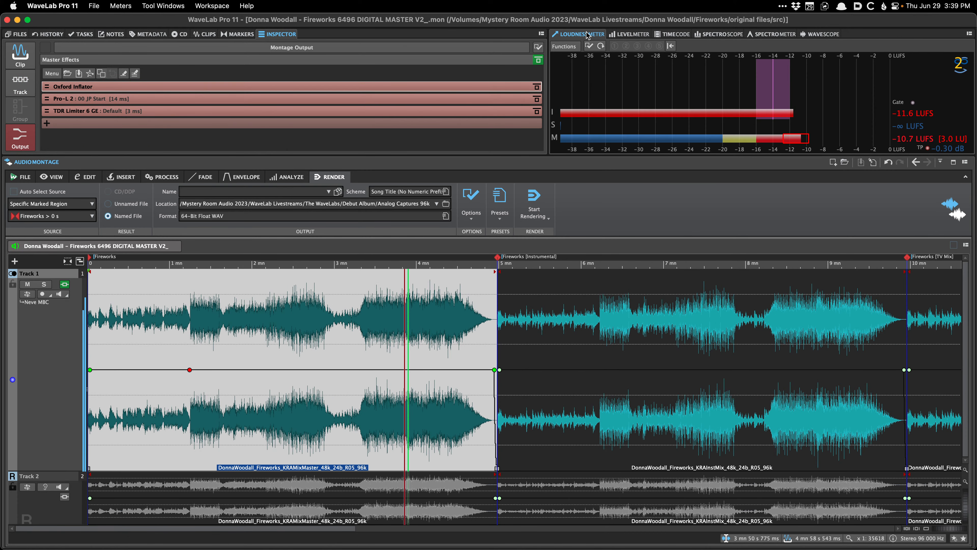
- Raise the gain of Pro-L 2 in the master effects, close its window and replay the loud section and the montage start
left_click(94, 101)
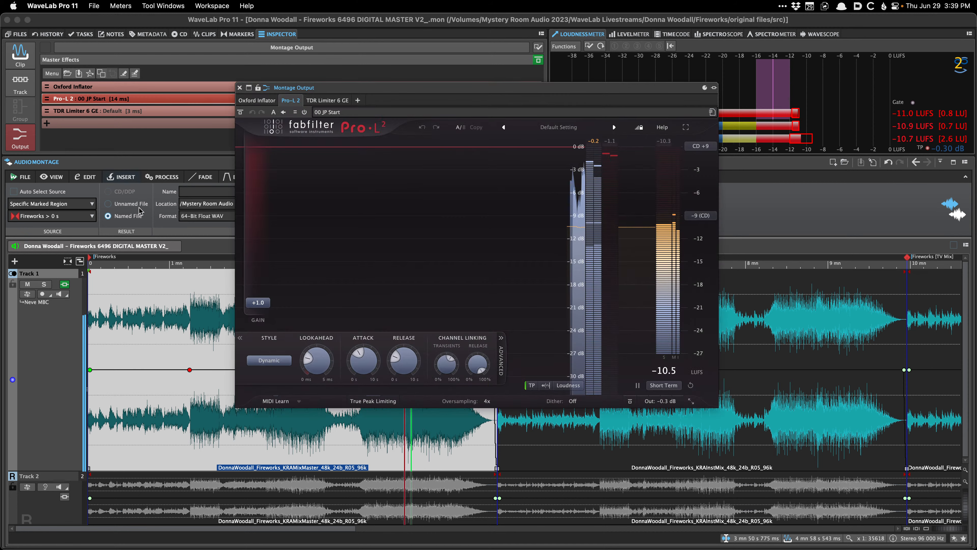
left_click_drag(271, 308, 271, 293)
left_click(239, 88)
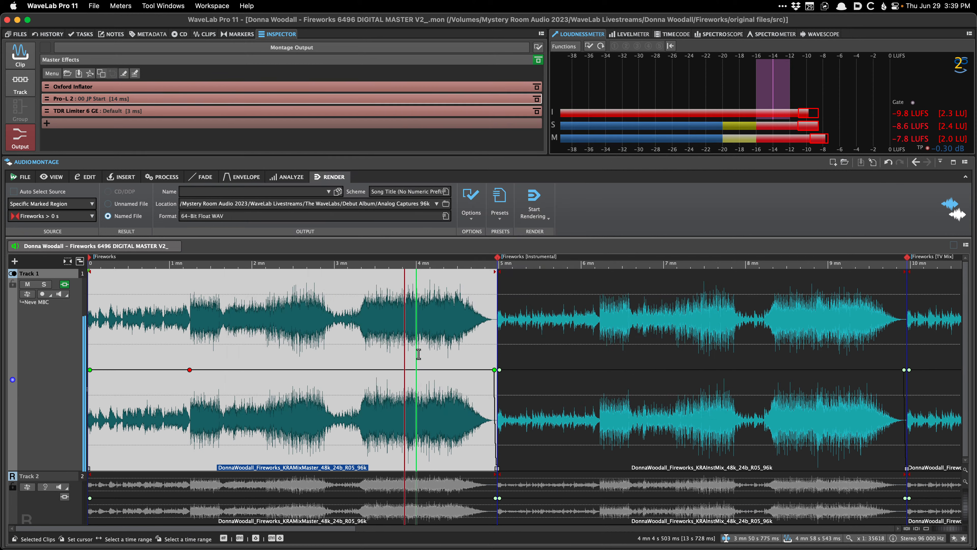
left_click(405, 348)
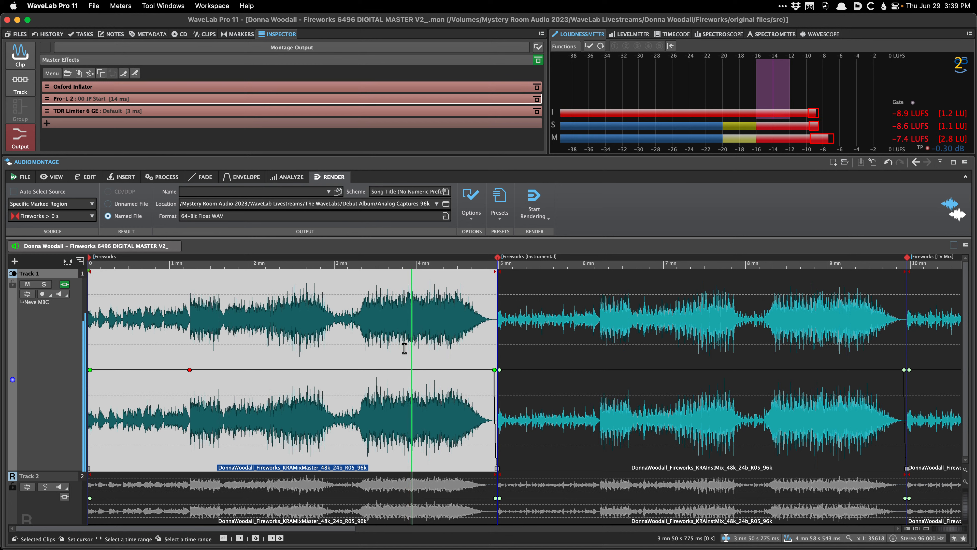
key("space")
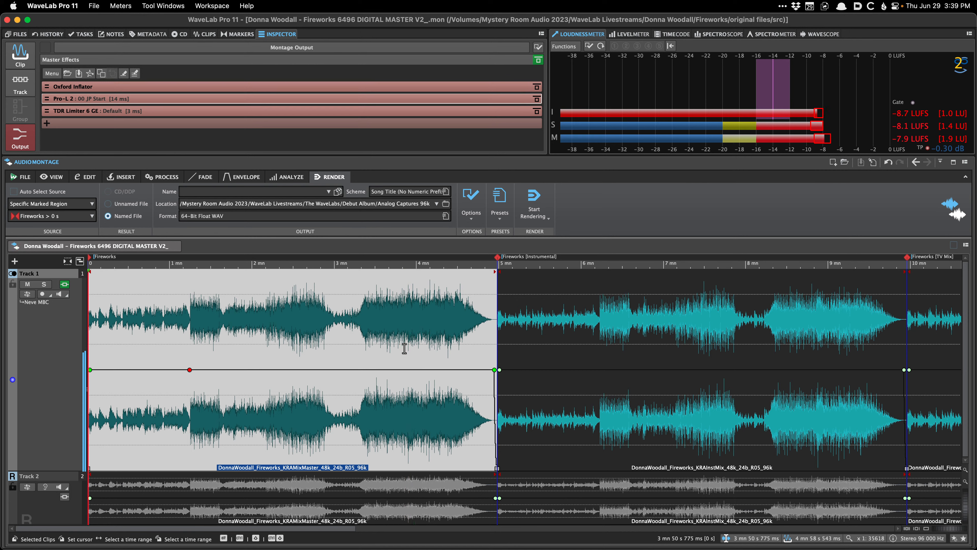
key("space")
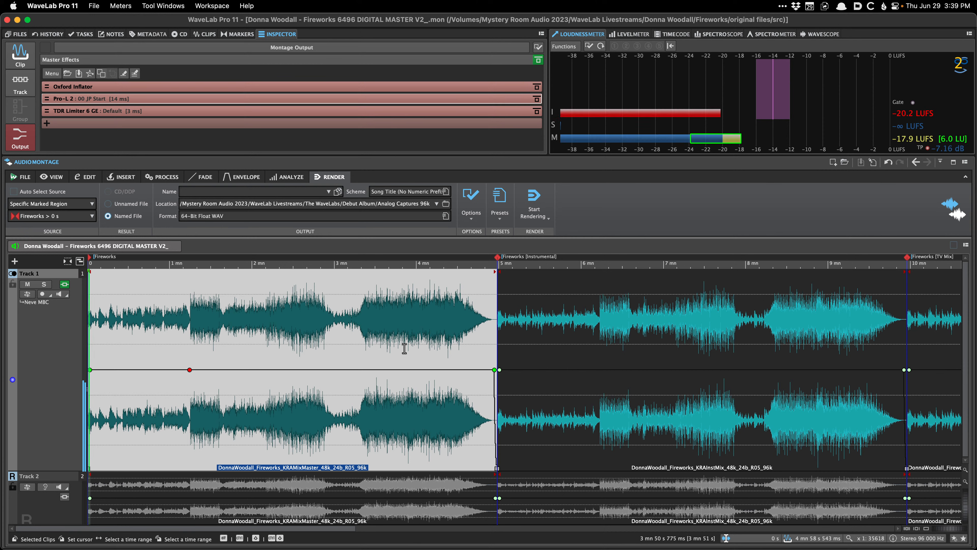
- Reset the whole volume envelope of the first clip and save the montage
right_click(190, 369)
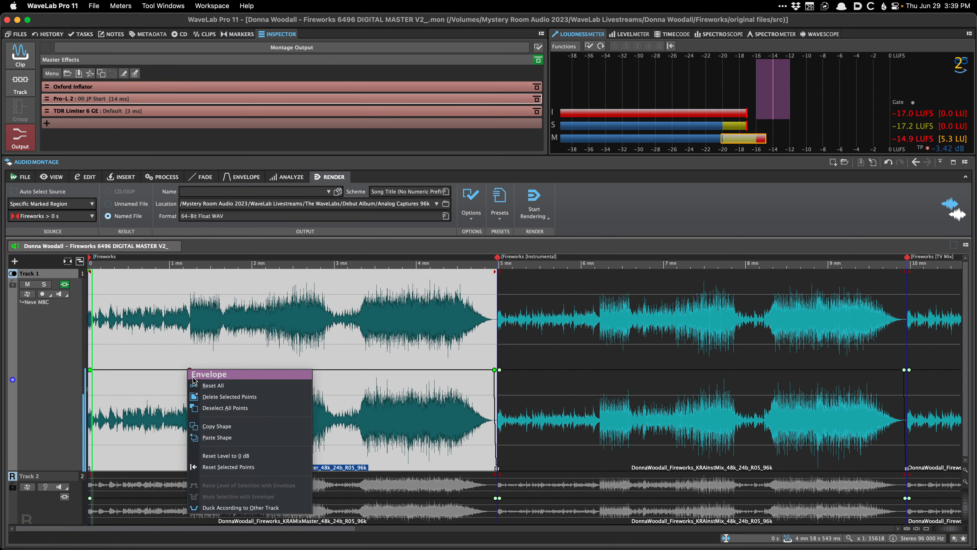
left_click(211, 391)
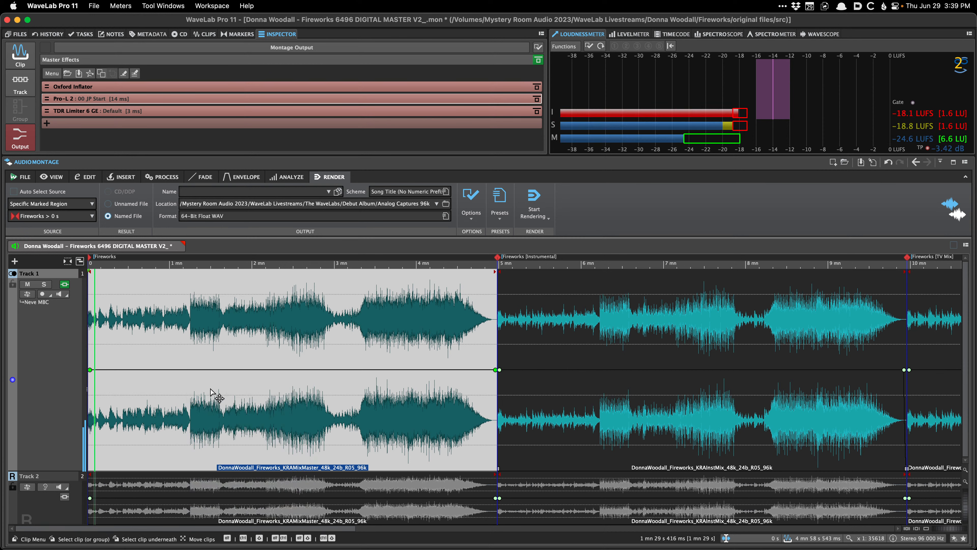
key("super+s")
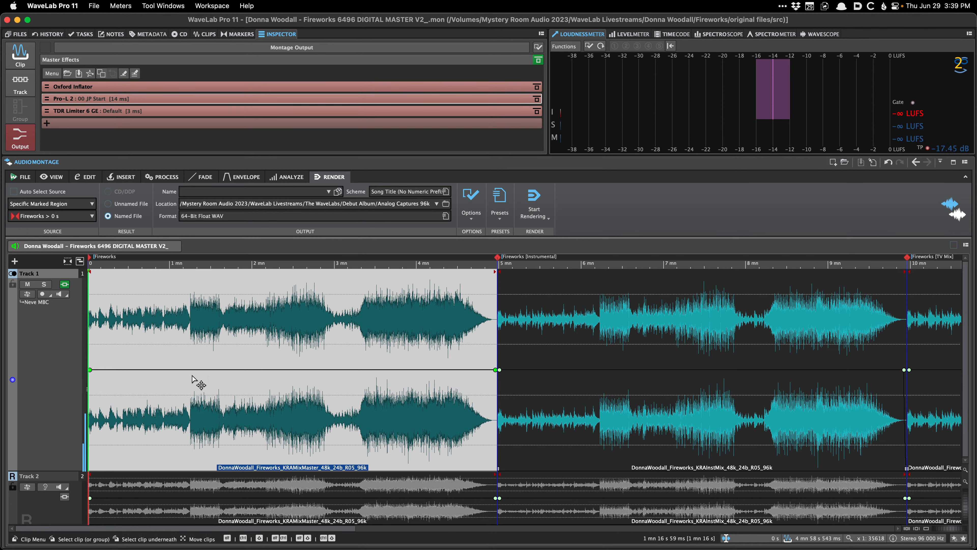
- Add envelope points in the first clip at about 1 min 14 s and 17 s, raise the opening segment slightly and save
key("h")
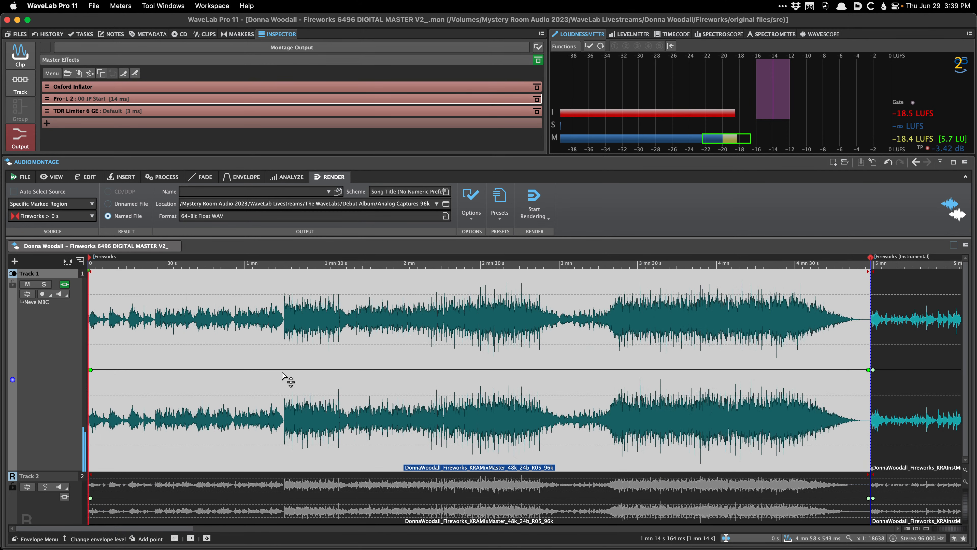
double_click(283, 369)
double_click(133, 370)
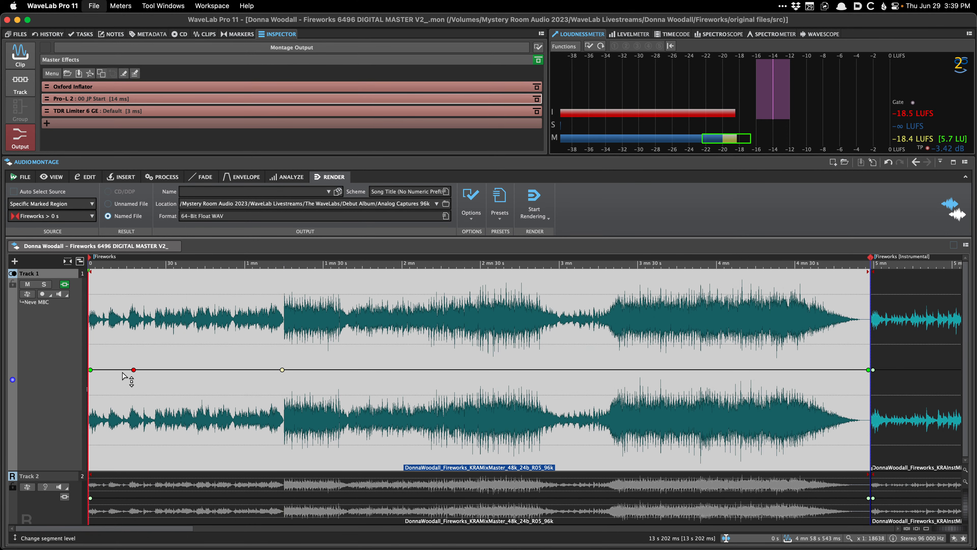
left_click_drag(125, 372, 119, 362)
key("super+s")
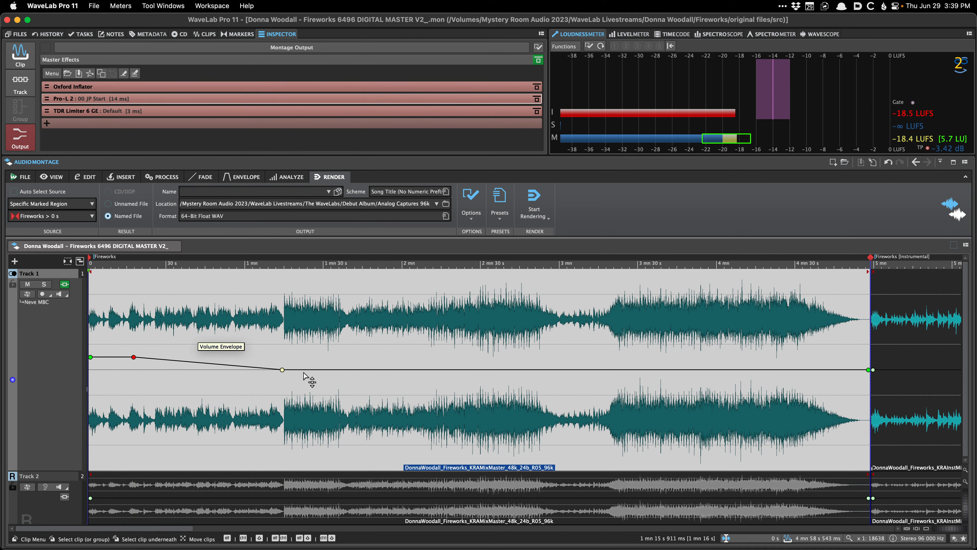
- Add four envelope points around the first clip's quiet passage, from about 2 min 51 s to 3 min 23 s, lower it to about -7.4 dB and save
left_click(536, 368)
scroll(512, 370, "up", 2)
double_click(511, 369)
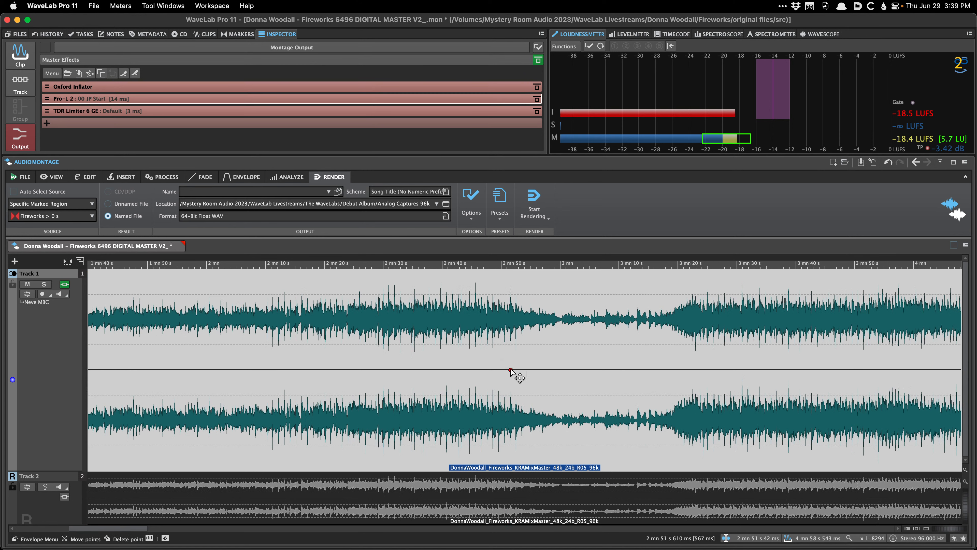
double_click(540, 369)
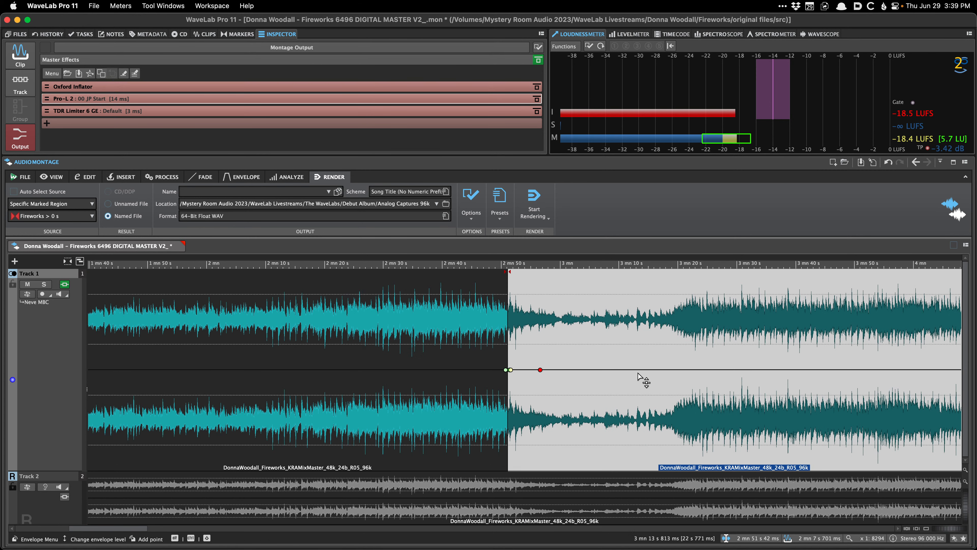
double_click(696, 370)
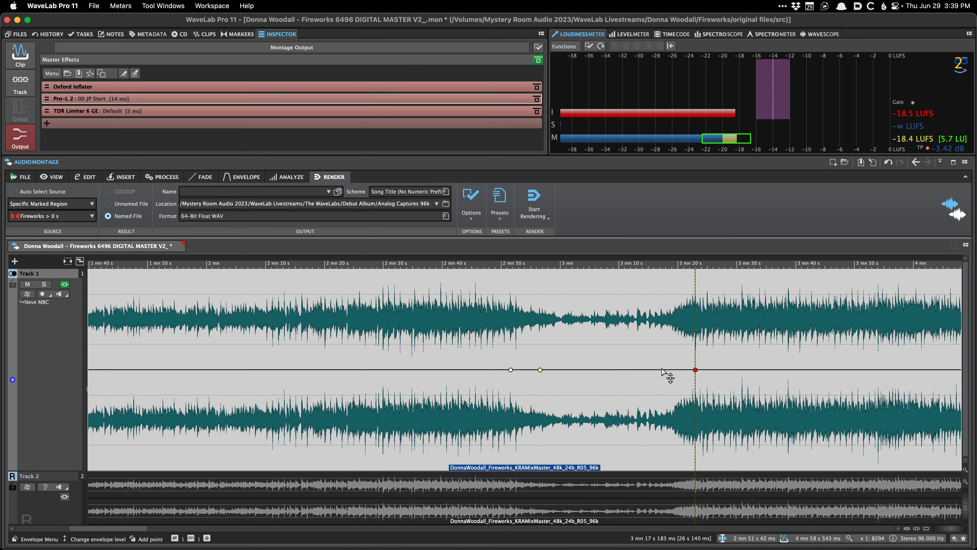
key("super+s")
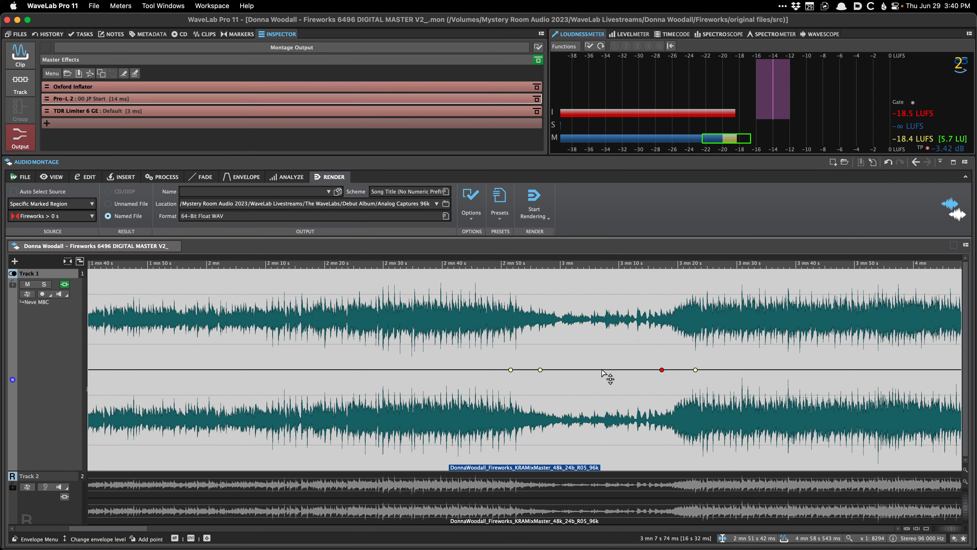
left_click_drag(602, 371, 600, 418)
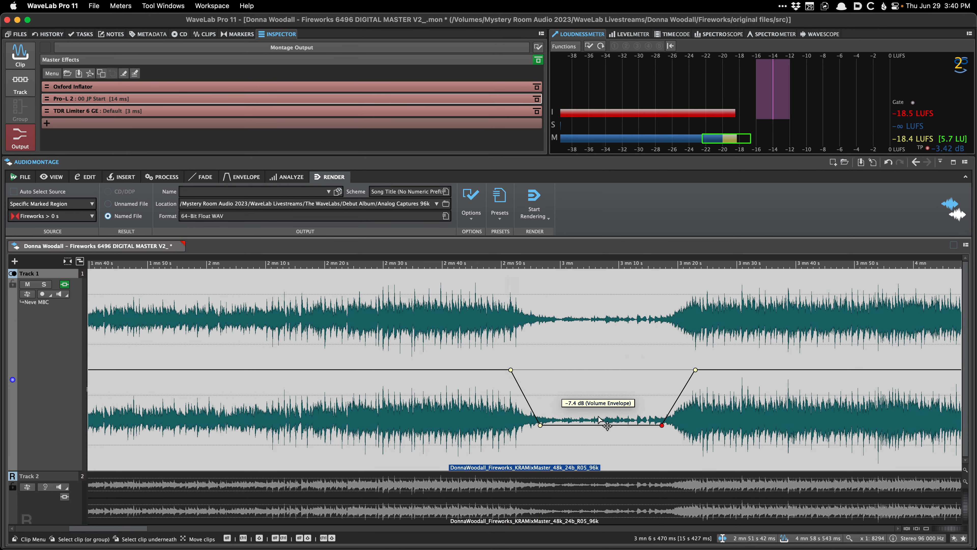
key("super+s")
- Create a fade-out at the end of the first clip starting at about 4 min 55.7 s and save the montage
scroll(584, 370, "down", 5)
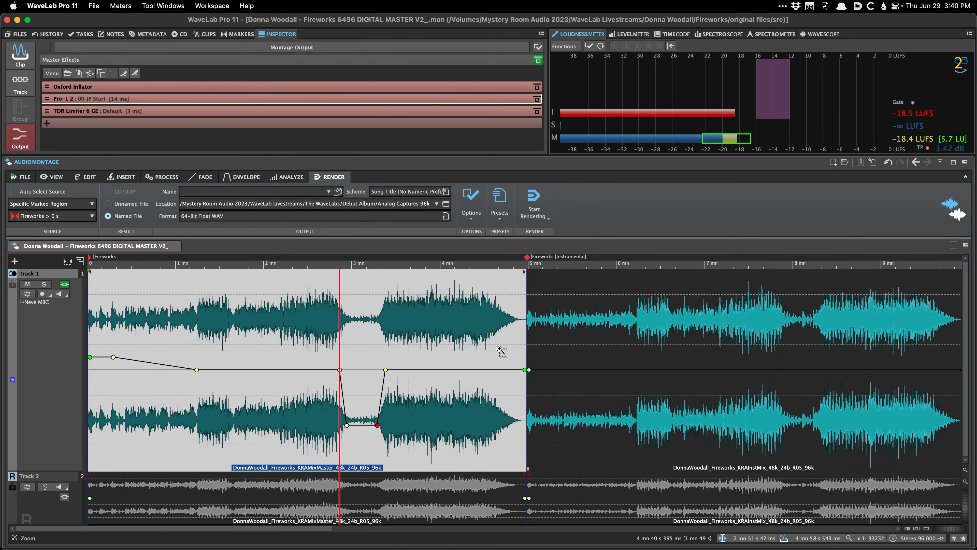
scroll(500, 350, "up", 5)
scroll(630, 376, "up", 5)
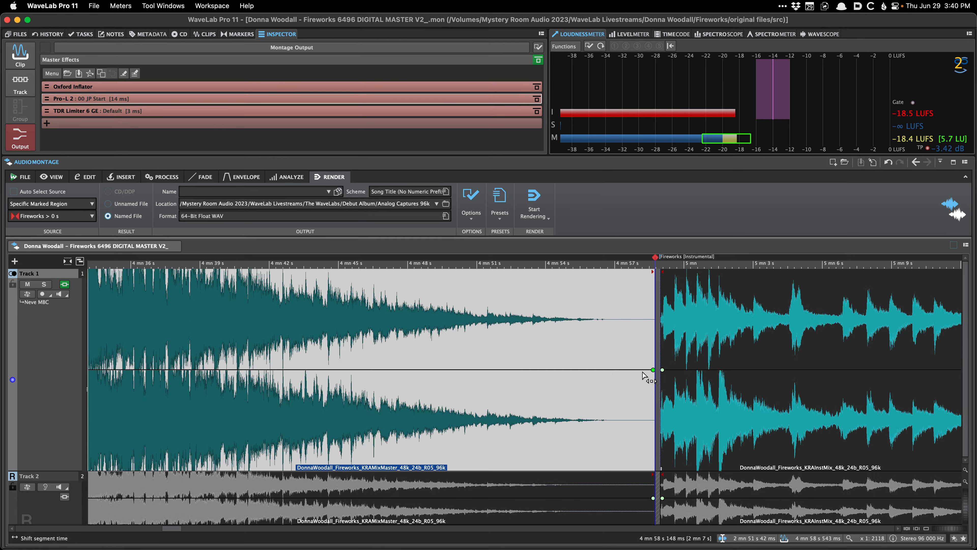
left_click_drag(646, 373, 589, 370)
scroll(585, 365, "down", 6)
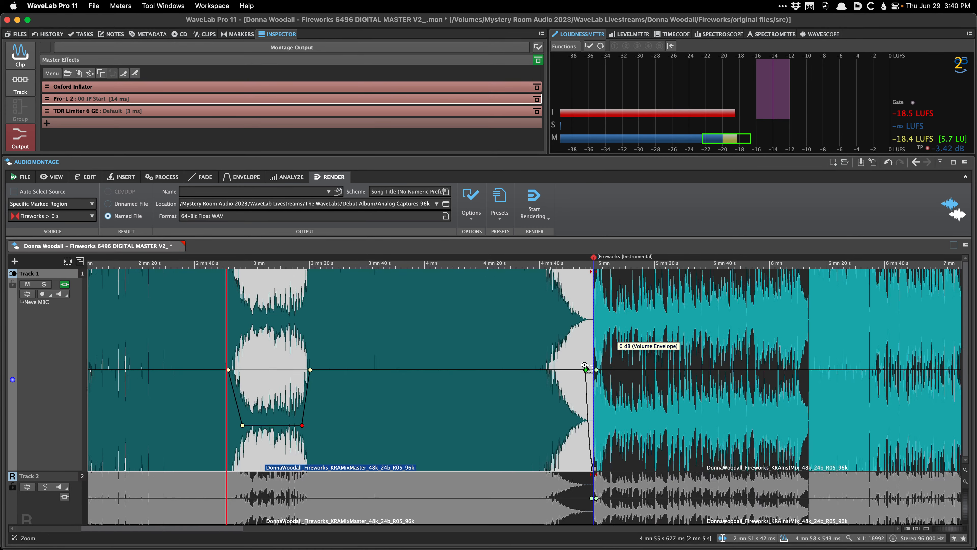
scroll(584, 365, "down", 5)
key("super+s")
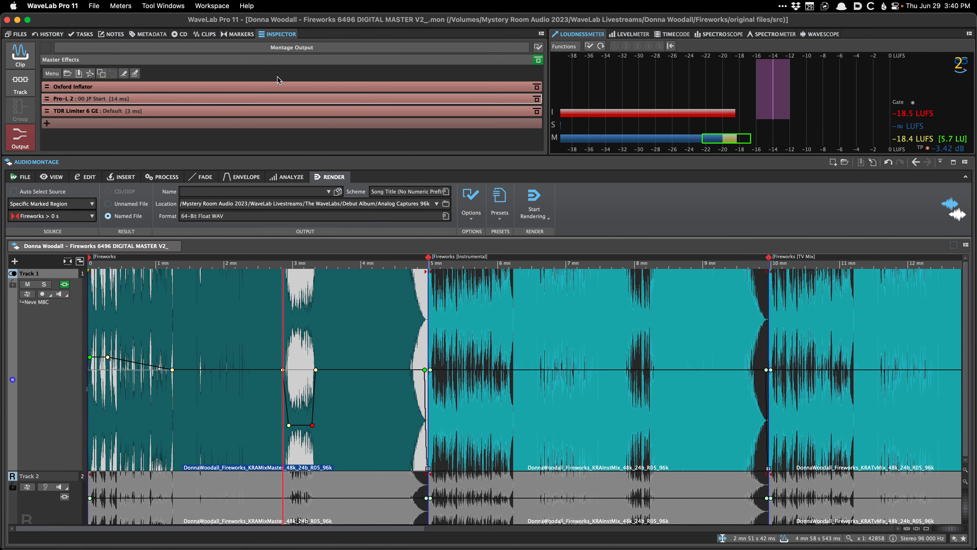
- Review the montage's list of clips and its list of track markers
left_click(210, 36)
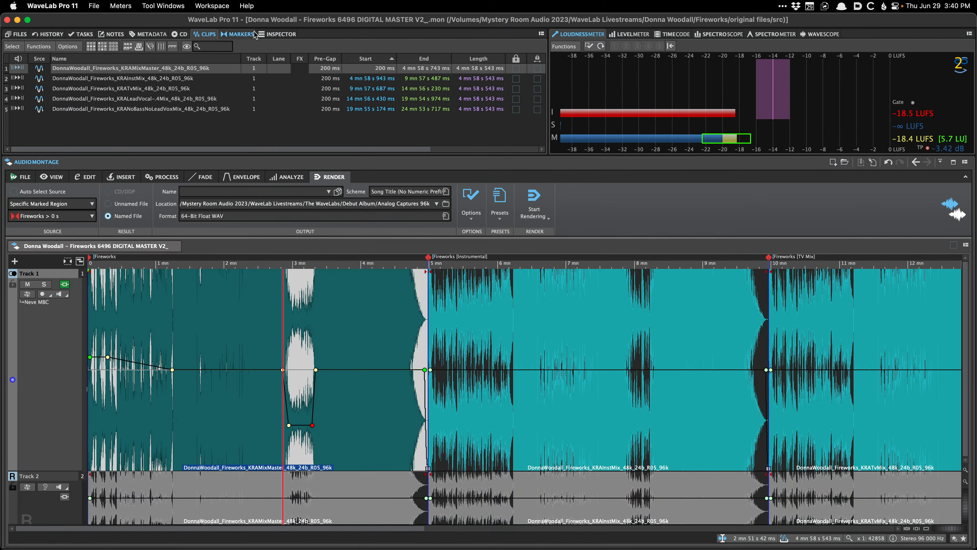
left_click(244, 35)
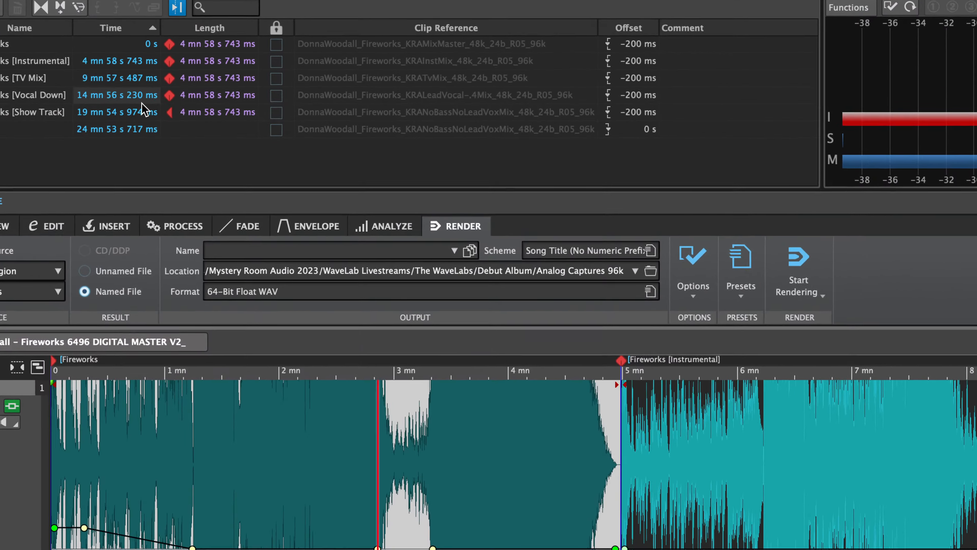
scroll(298, 334, "down", 2)
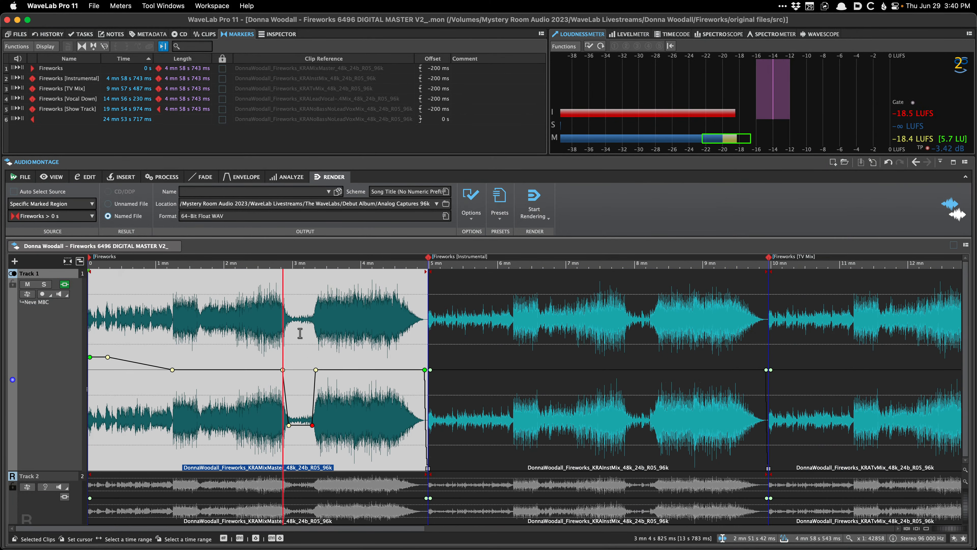
- Copy the first clip's volume envelope onto the Instrumental, TV Mix, Vocal Down and Show Track clips and save the montage
scroll(298, 334, "down", 3)
scroll(155, 331, "down", 3)
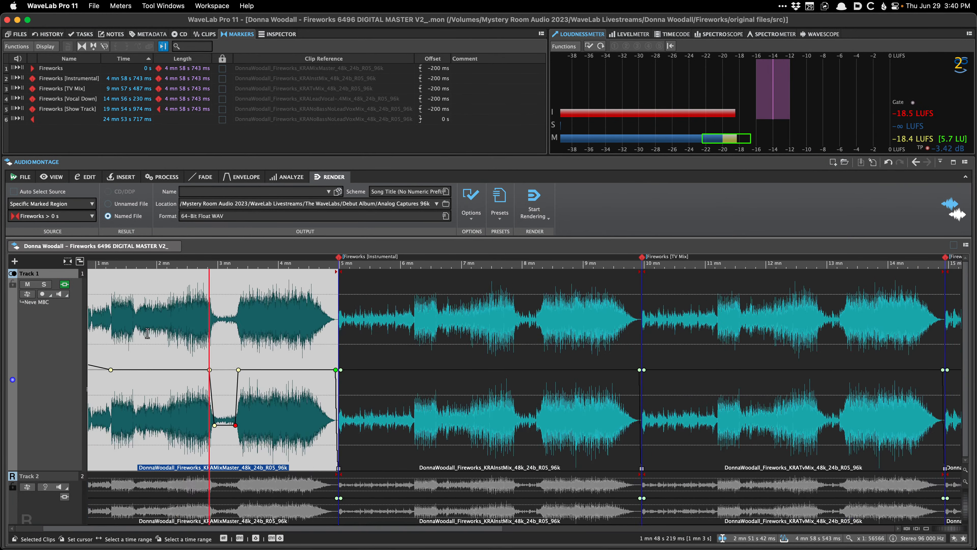
left_click(155, 332)
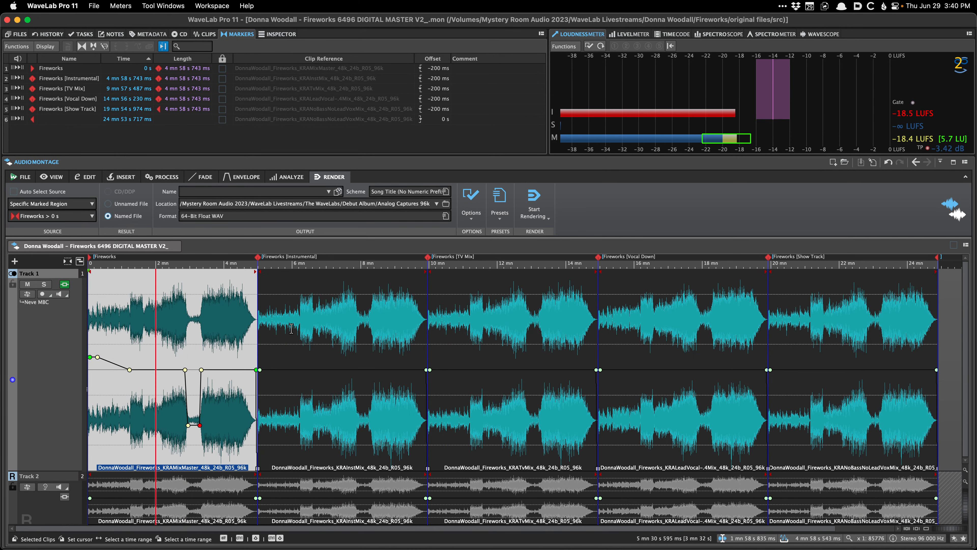
left_click(311, 332)
key("super+v")
left_click(500, 341)
key("super+v")
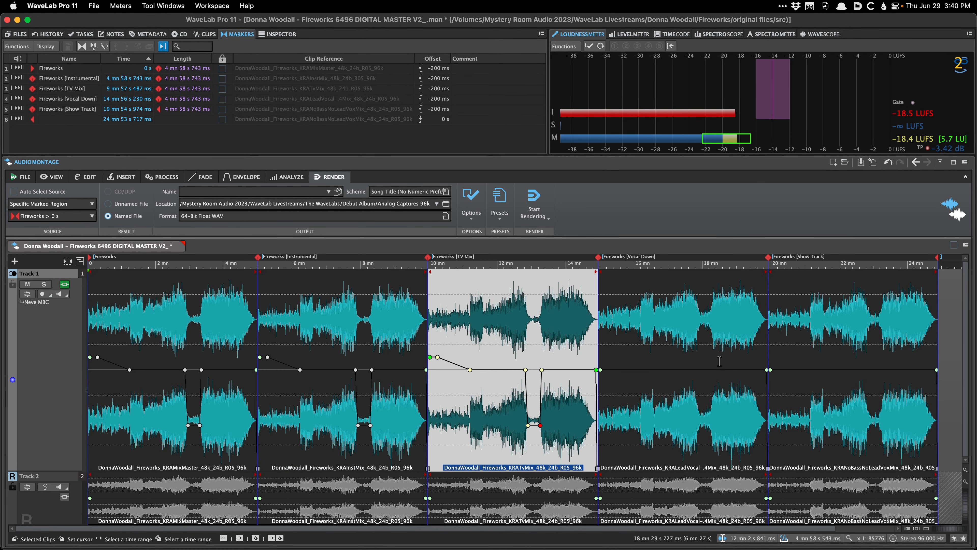
left_click(735, 351)
key("super+v")
left_click(856, 346)
key("super+v")
key("super+s")
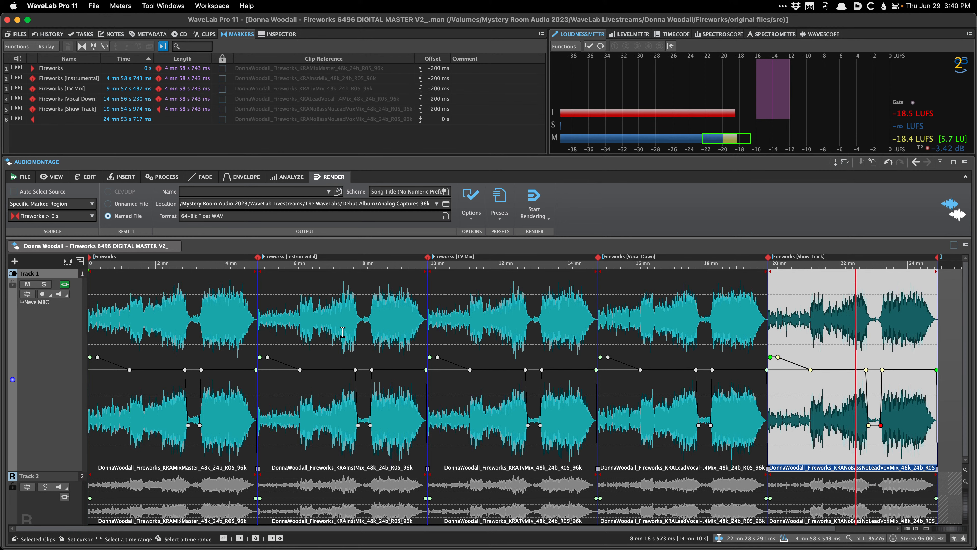
- Examine the volume envelopes across the clips and display the first clip's effects and automation envelope settings
left_click(197, 348)
scroll(193, 350, "up", 5)
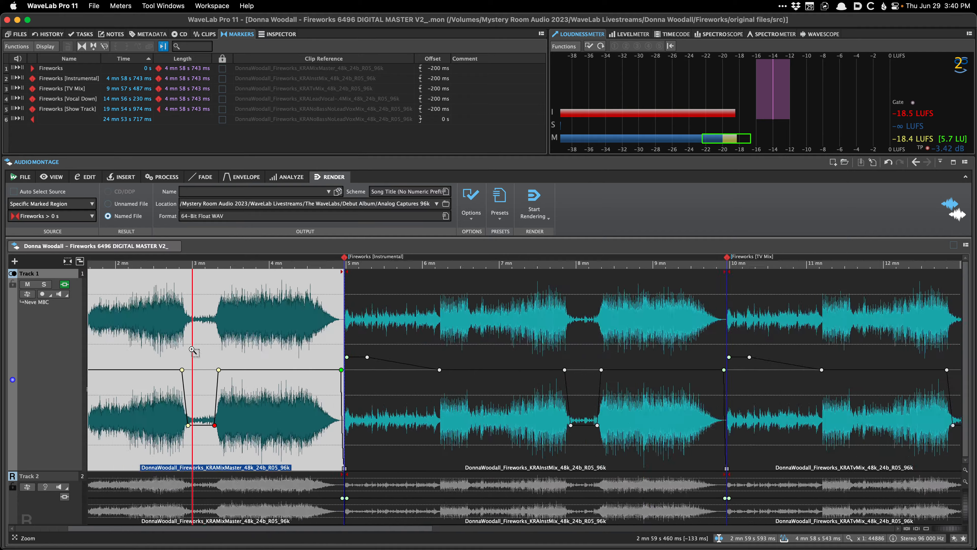
scroll(208, 357, "left", 2)
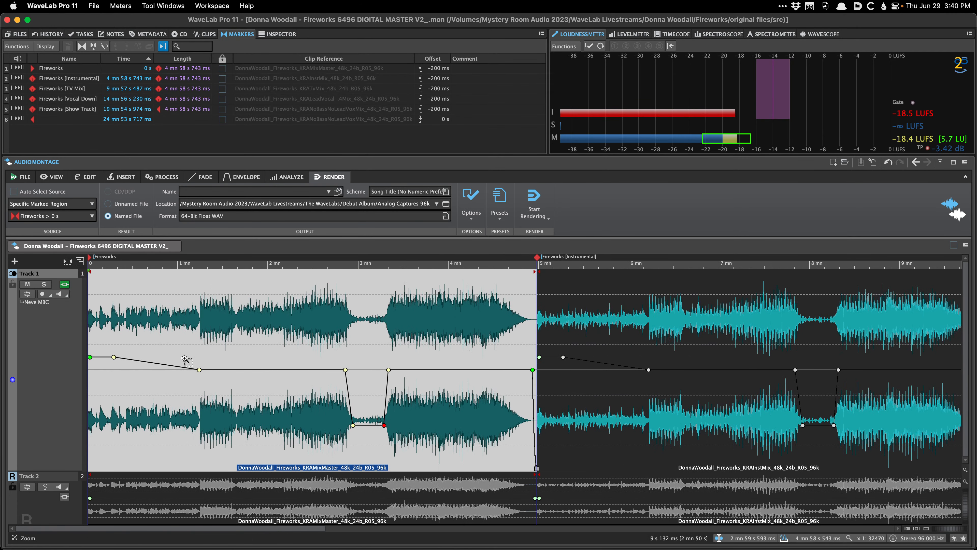
scroll(352, 364, "down", 3)
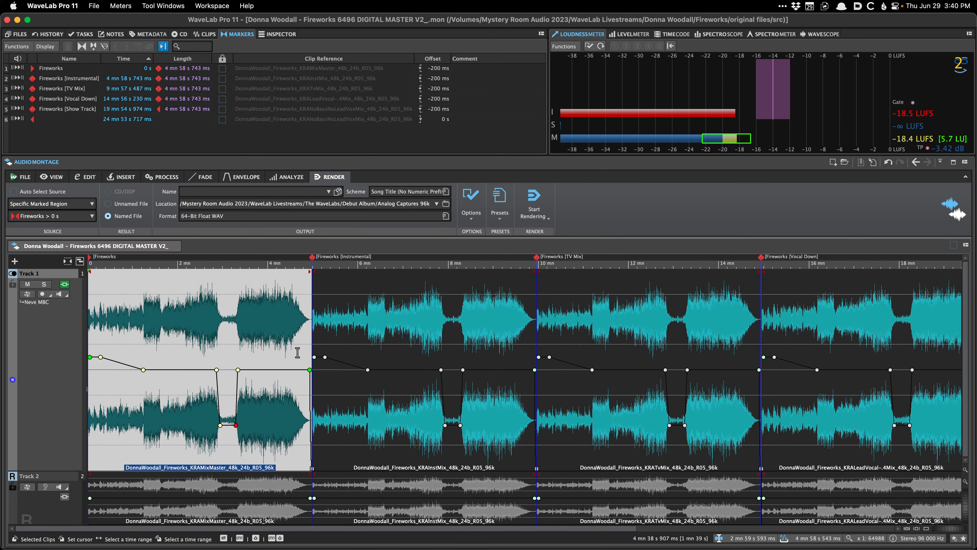
left_click(280, 36)
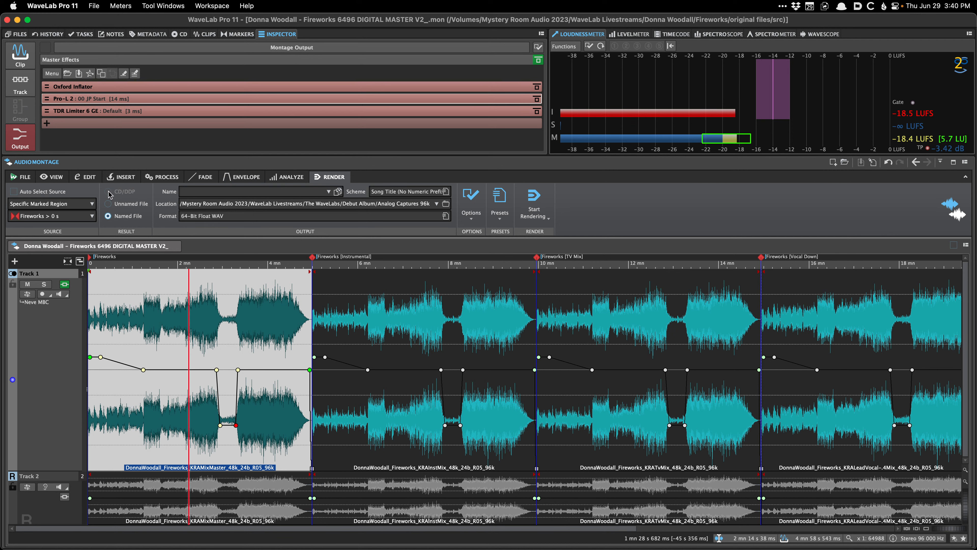
left_click(20, 56)
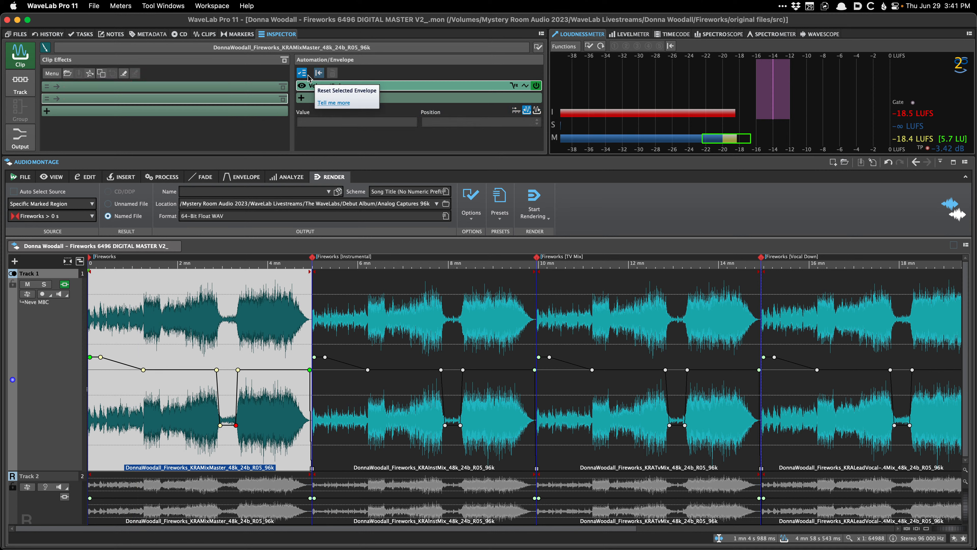
left_click(246, 265)
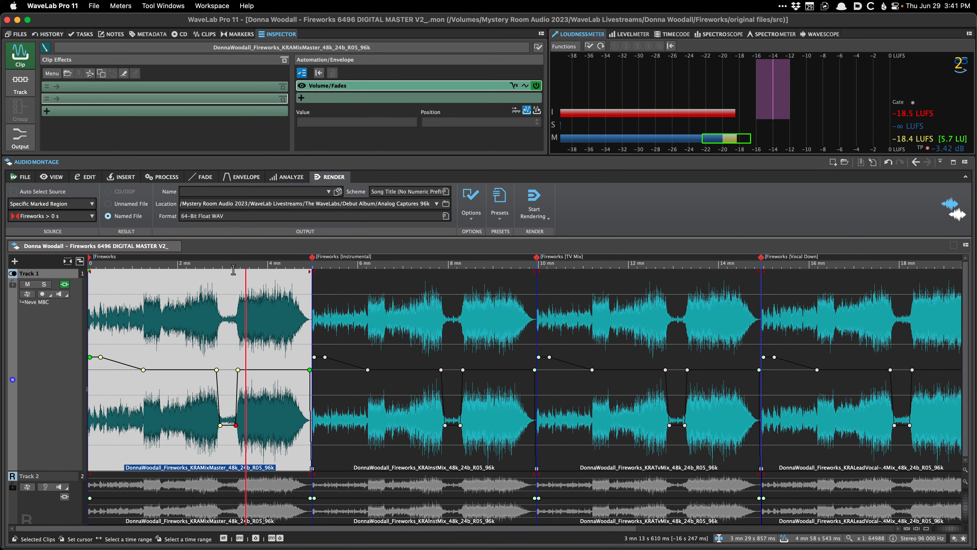
- Convert the first clip's volume envelope to a stereo envelope with separate left and right channel curves
left_click(209, 178)
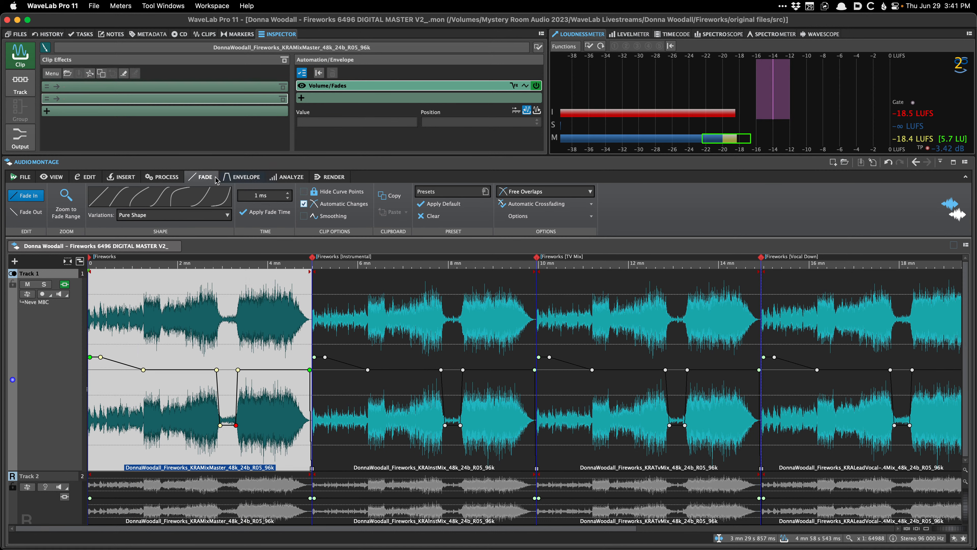
left_click(240, 177)
left_click(160, 325)
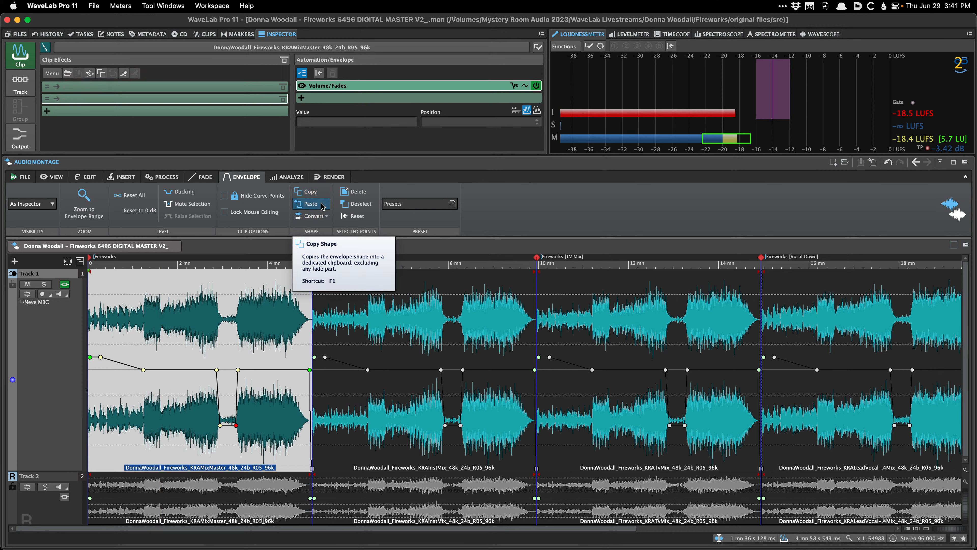
left_click(325, 218)
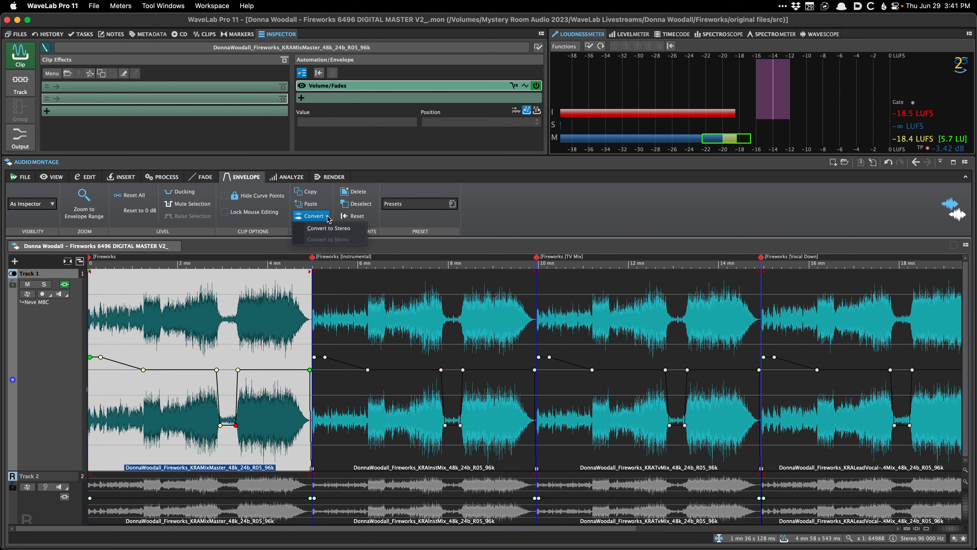
left_click(351, 228)
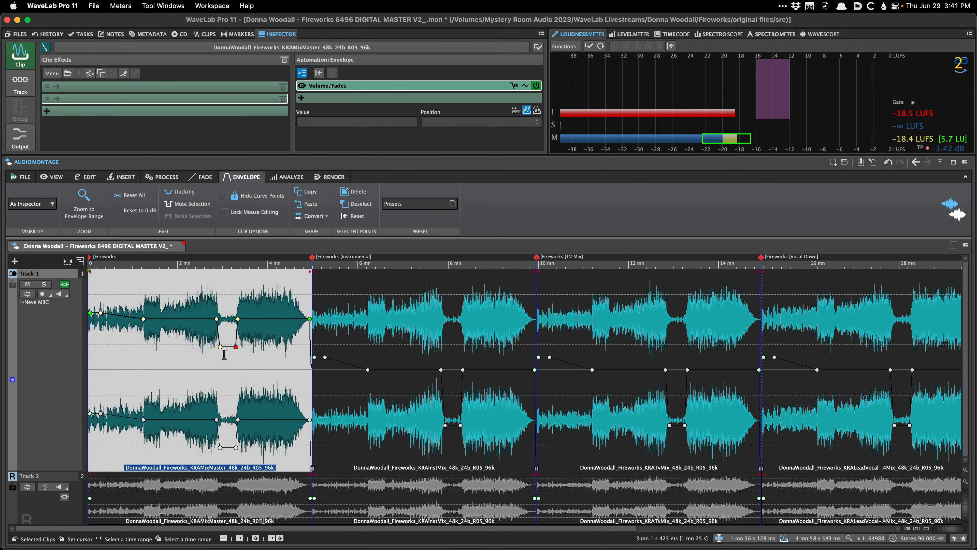
- Lower the left-channel envelope dip in the first clip to -∞ dB, raise the right-channel dip close to 0 dB, and save the montage
scroll(224, 355, "up", 3)
left_click_drag(238, 351, 231, 381)
scroll(232, 381, "down", 1)
left_click_drag(232, 448, 232, 423)
key("ctrl+s")
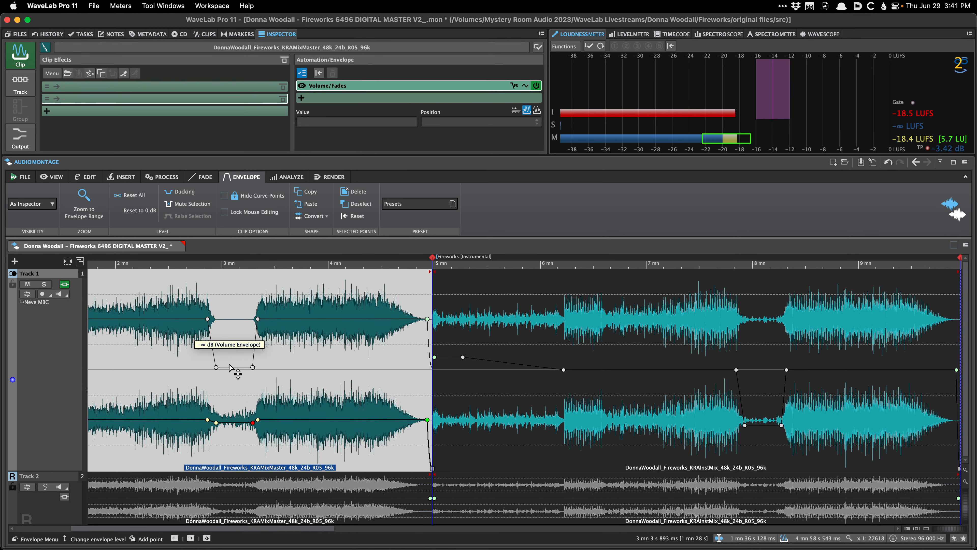
scroll(227, 362, "down", 6)
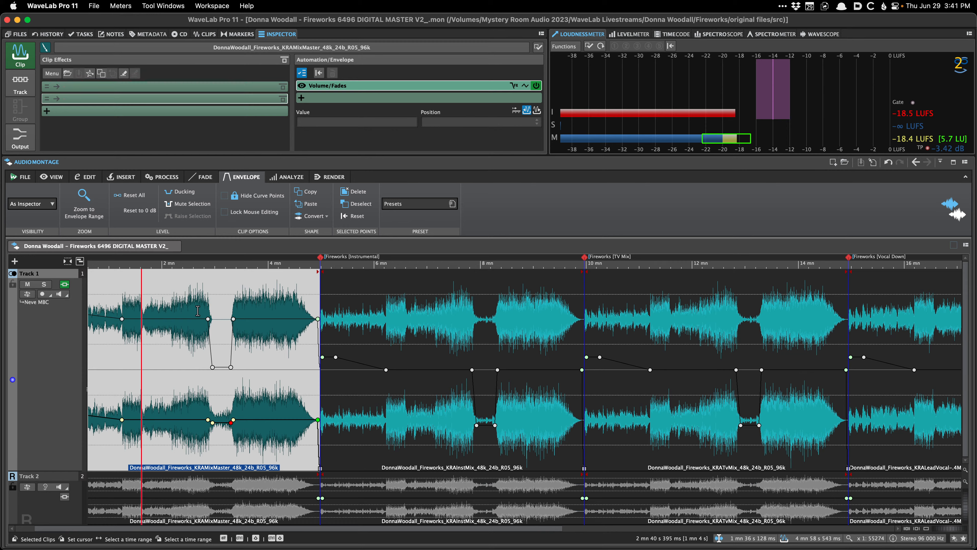
scroll(197, 311, "left", 3)
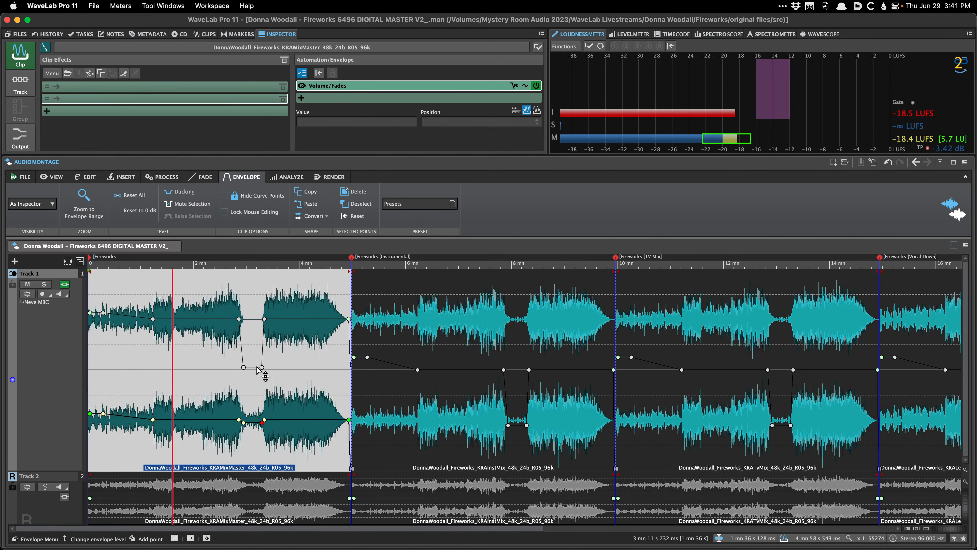
left_click(254, 368)
mouse_move(254, 369)
left_mouse_down()
mouse_move(250, 296)
mouse_move(250, 371)
left_mouse_up()
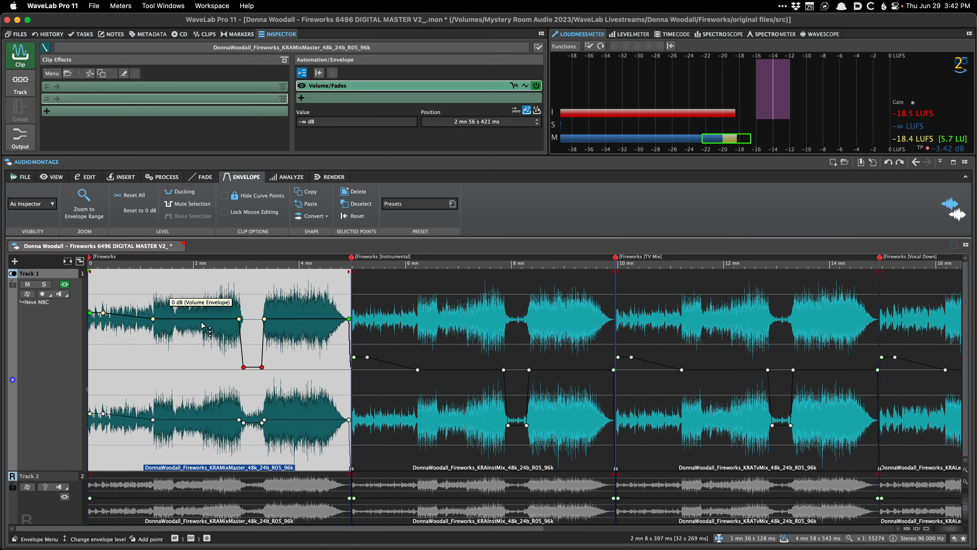
key("super+s")
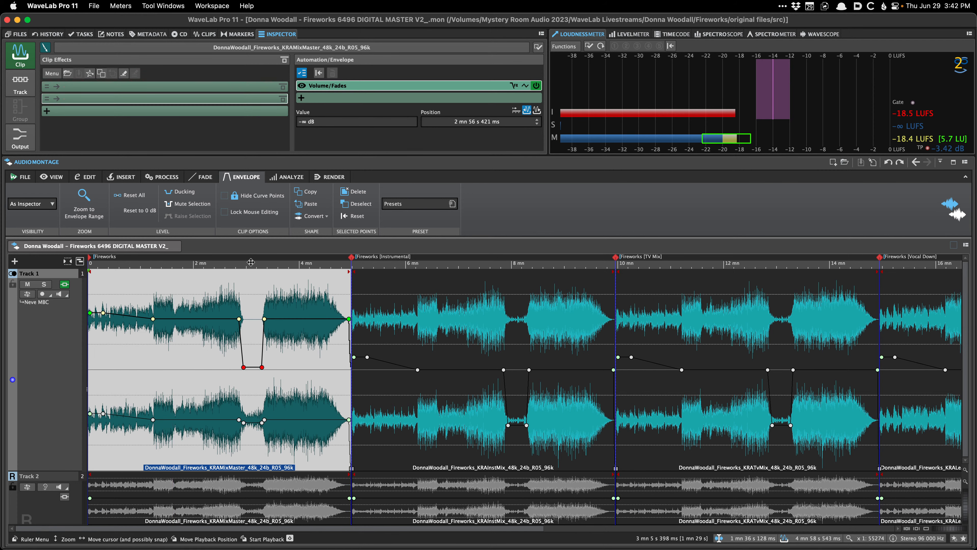
- Switch to Path Finder and locate the New Shoes V2 deliverables folder within WaveLab Livestreams
key("super+Tab")
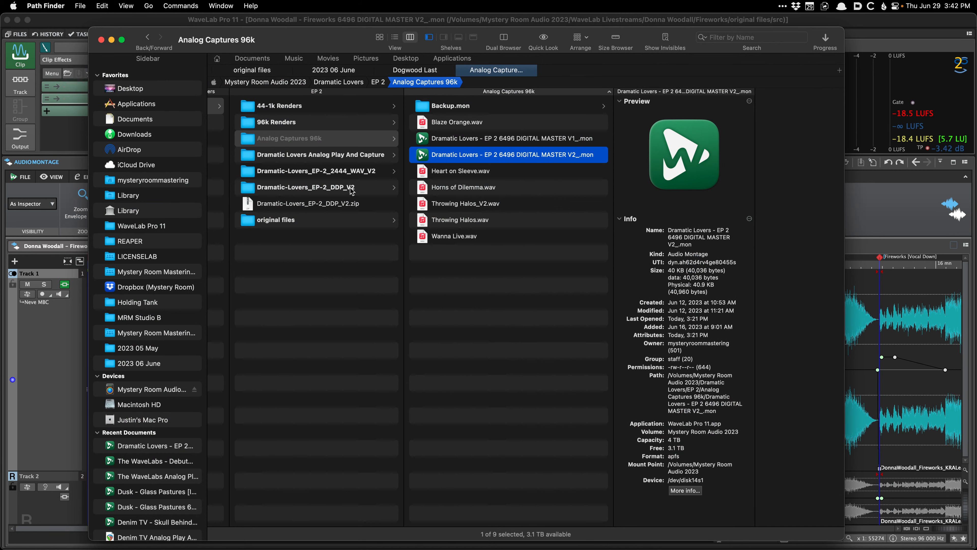
scroll(353, 192, "left", 5)
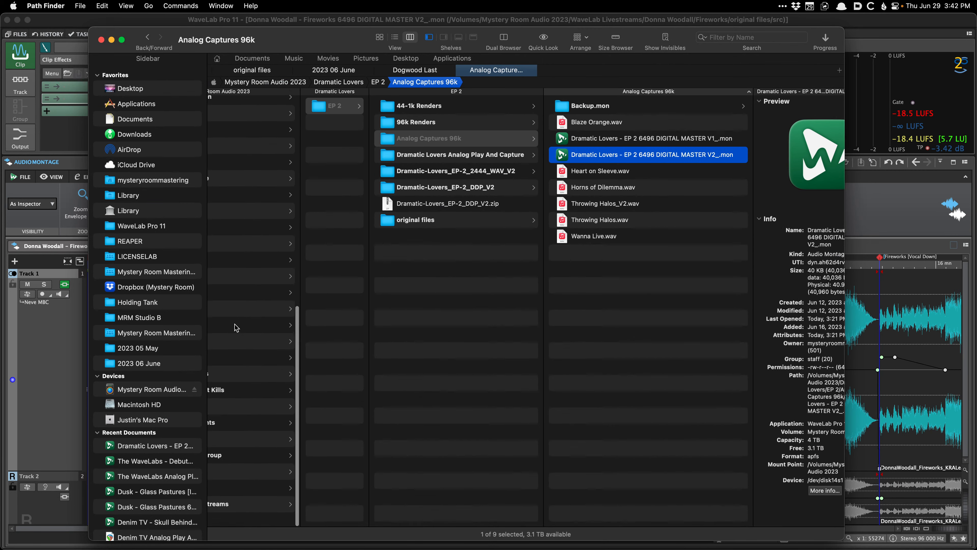
scroll(240, 333, "left", 2)
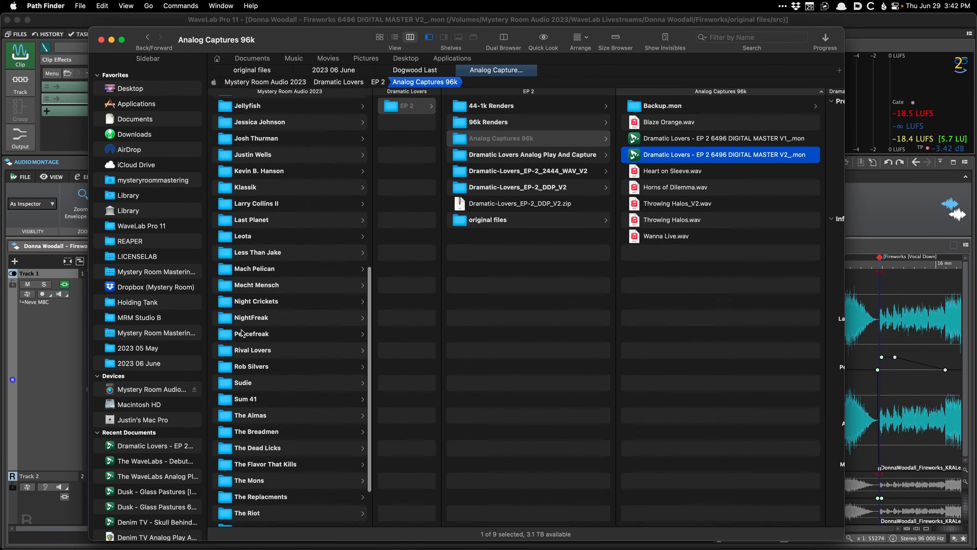
scroll(242, 334, "up", 4)
scroll(243, 333, "down", 4)
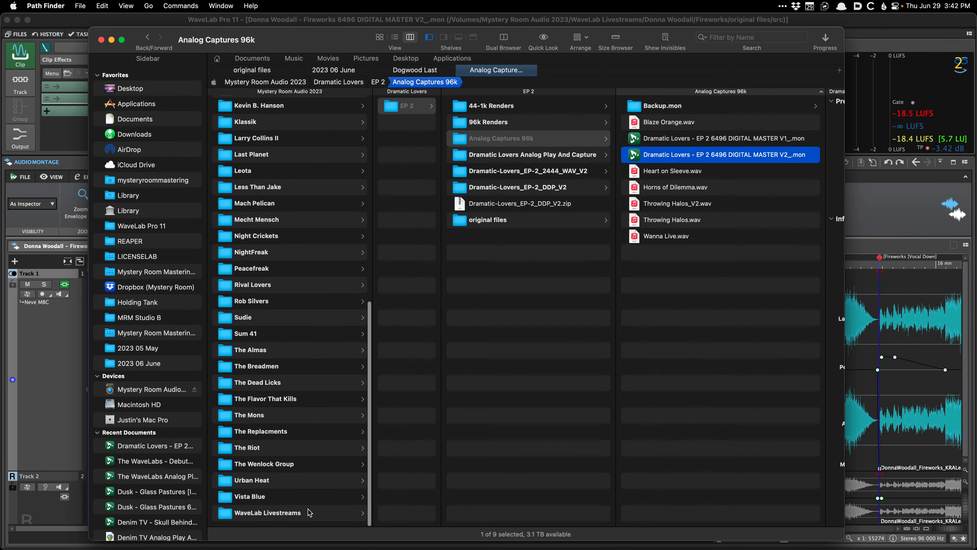
left_click(304, 513)
left_click(419, 155)
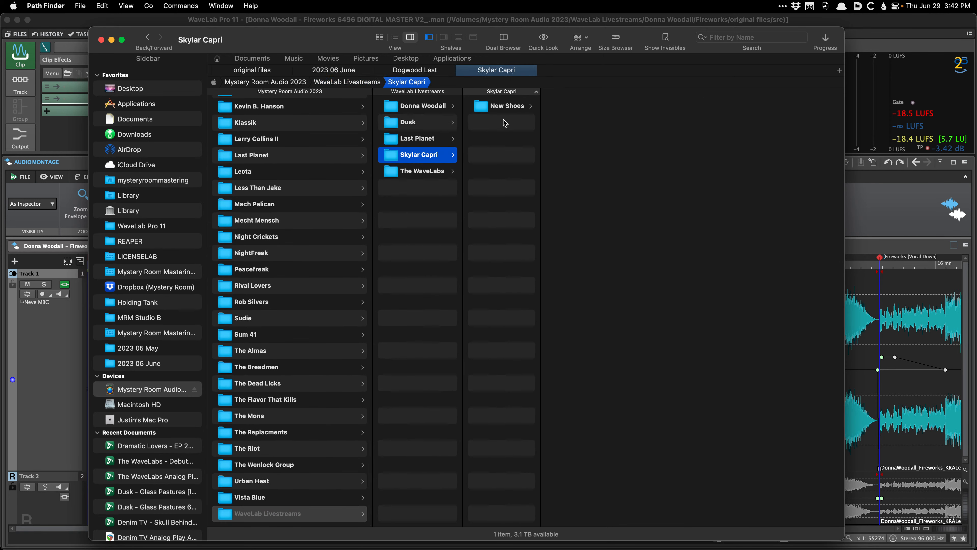
left_click(505, 108)
left_click(590, 172)
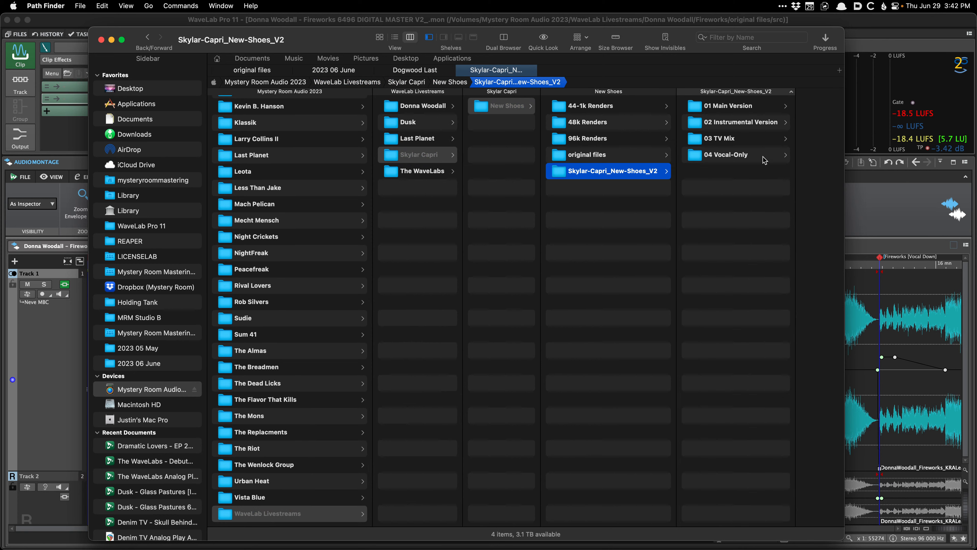
- Look through the rendered files in the Main Version, Instrumental Version, TV Mix and Vocal-Only folders
left_click(694, 155)
key("Up")
key("Up")
key("Up")
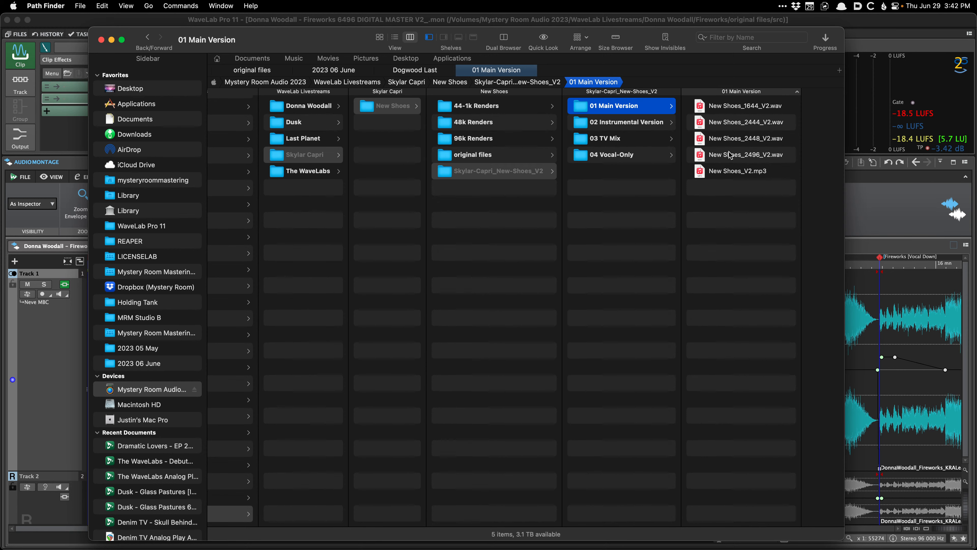
key("Down")
key("Up")
key("Down")
key("Down")
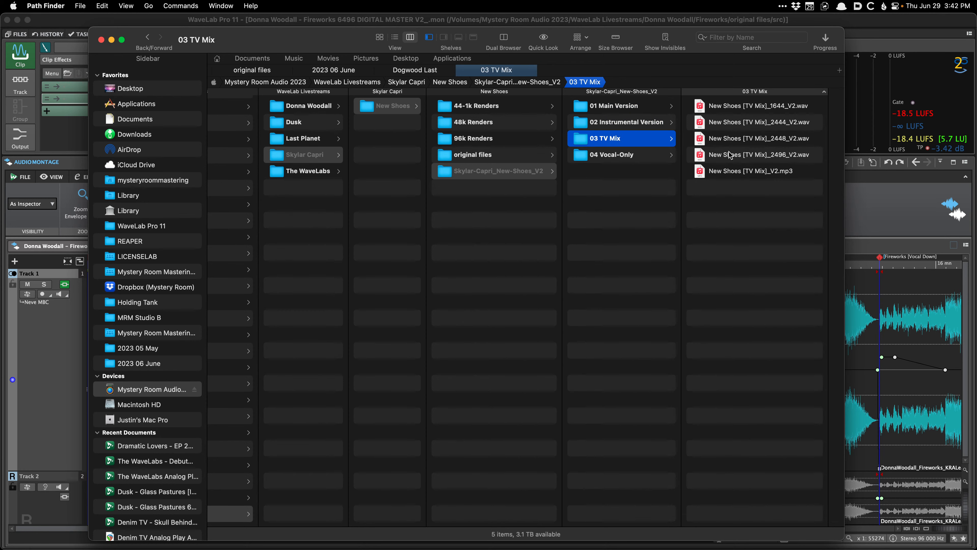
key("Down")
key("Left")
key("Right")
key("Down")
key("Down")
key("Down")
key("Up")
key("Up")
key("Up")
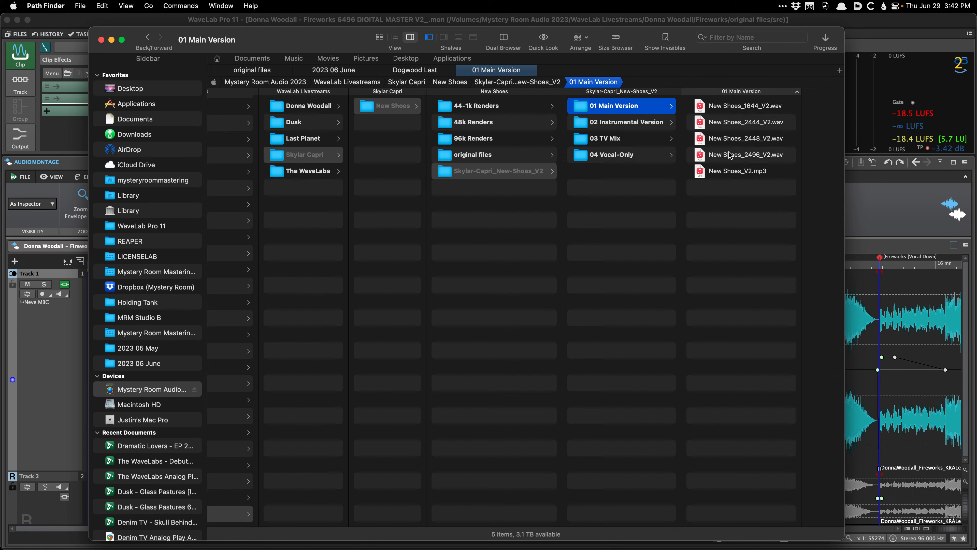
- Inspect the file details of the WAV and MP3 renders in the 01 Main Version folder
key("Right")
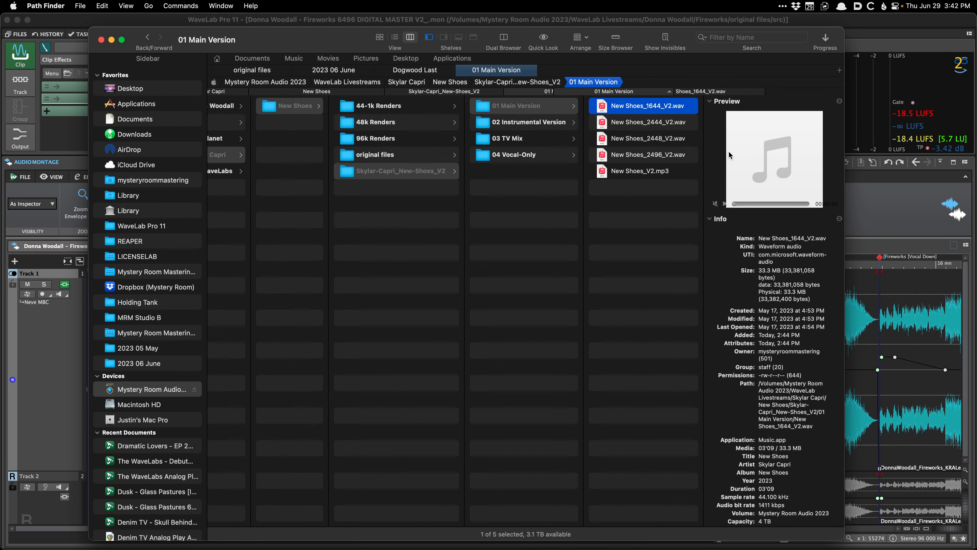
key("Down")
key("Down")
key("Down")
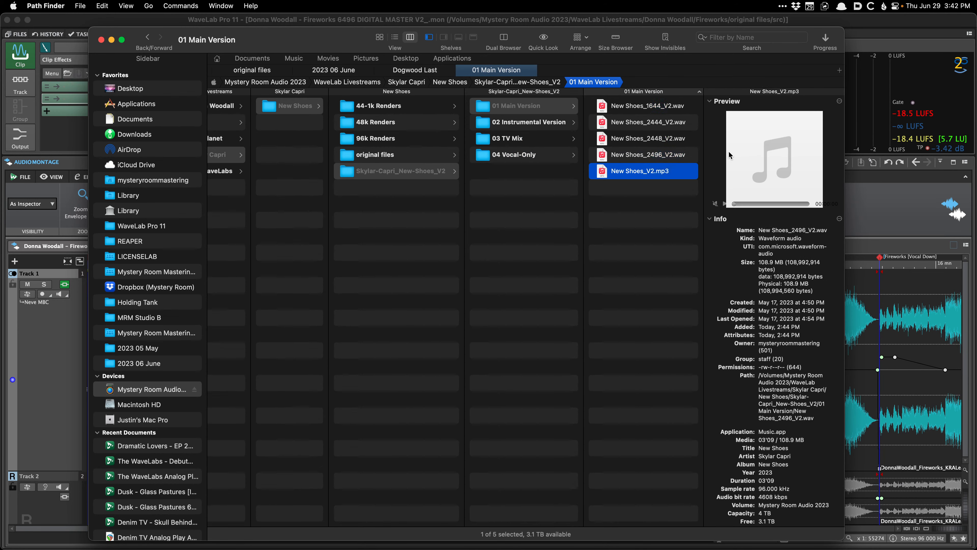
key("Down")
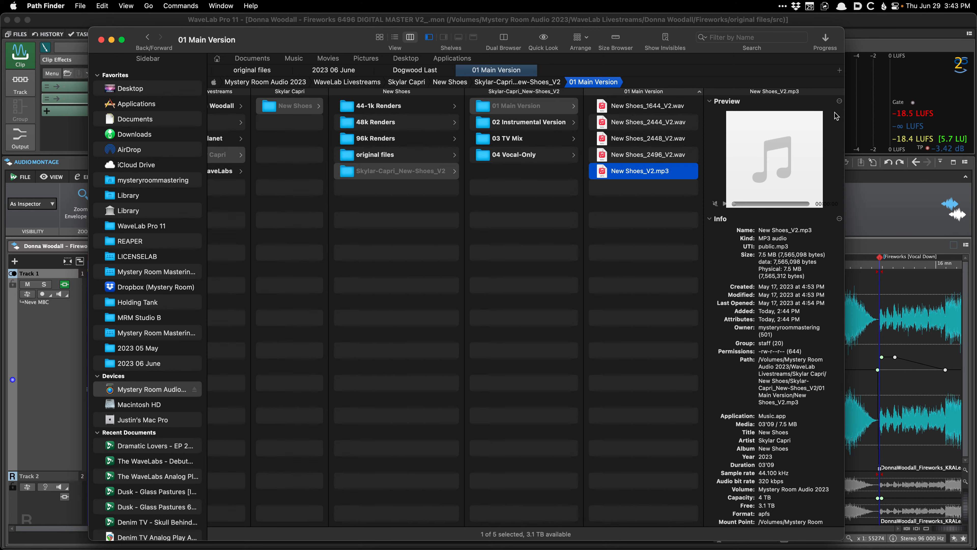
- Open the New Shoes 6496 DIGITAL MASTER V1_ montage from the original files' src folder and review its clips and master effects
scroll(485, 261, "left", 5)
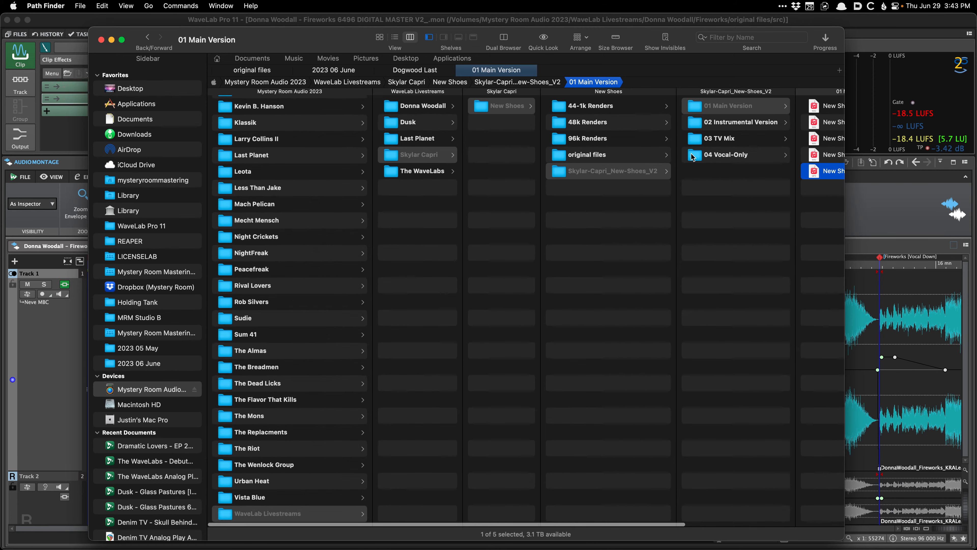
left_click(600, 157)
left_click(708, 187)
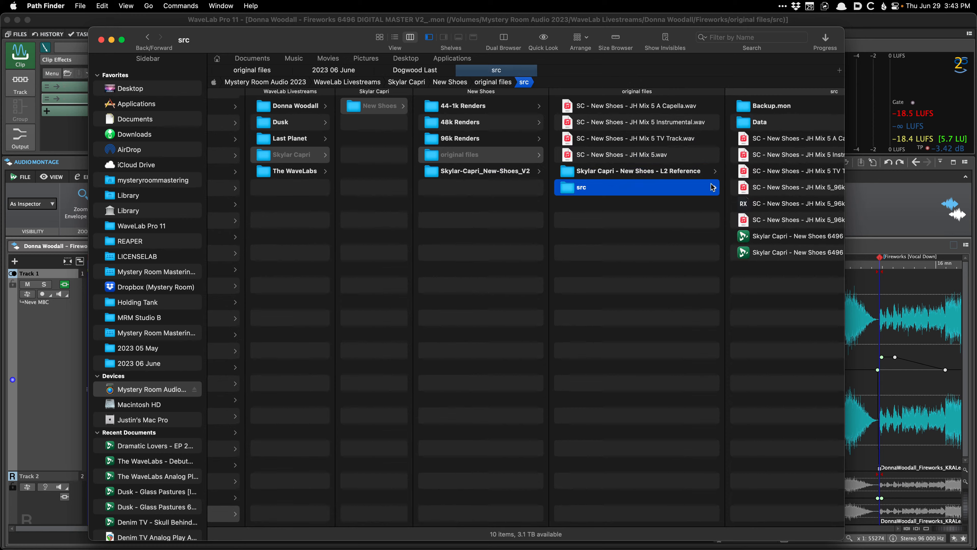
double_click(693, 252)
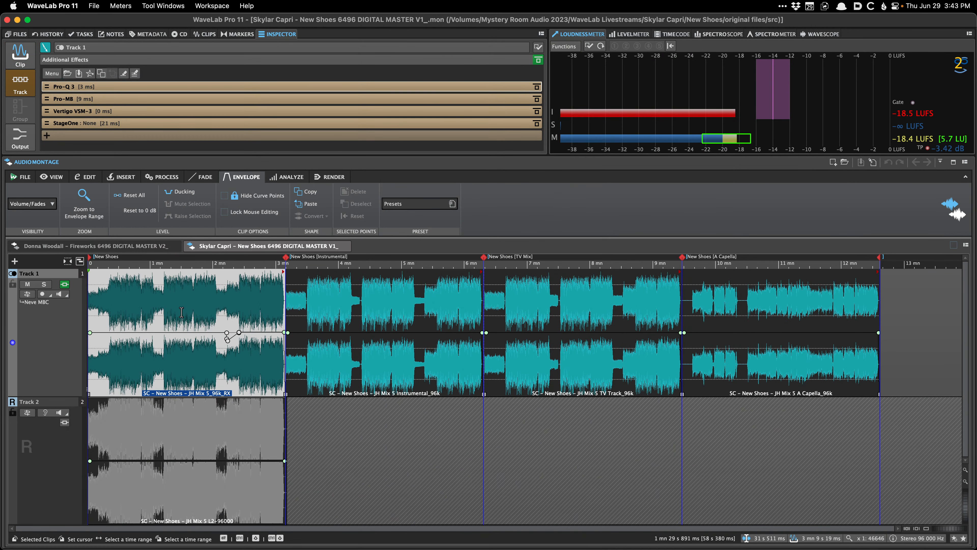
left_click(230, 316)
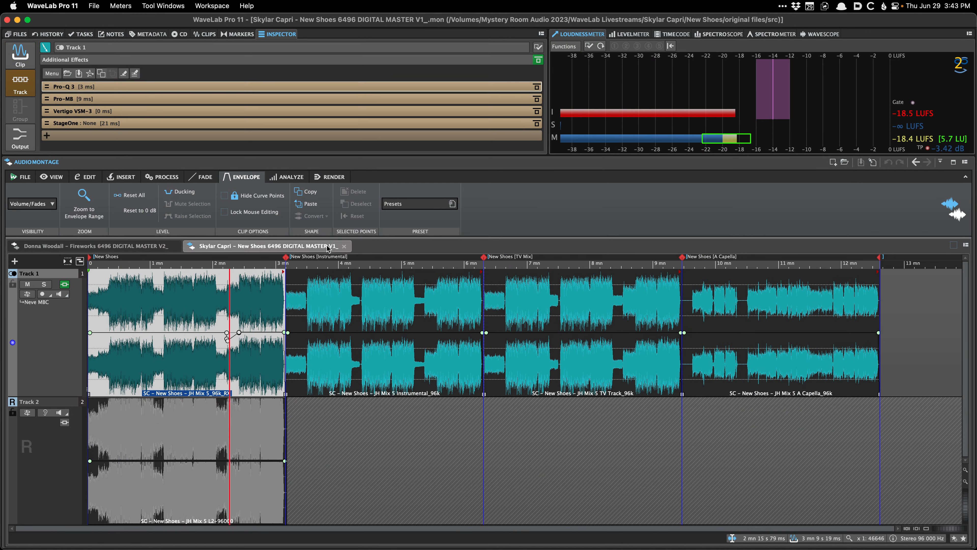
left_click(351, 298)
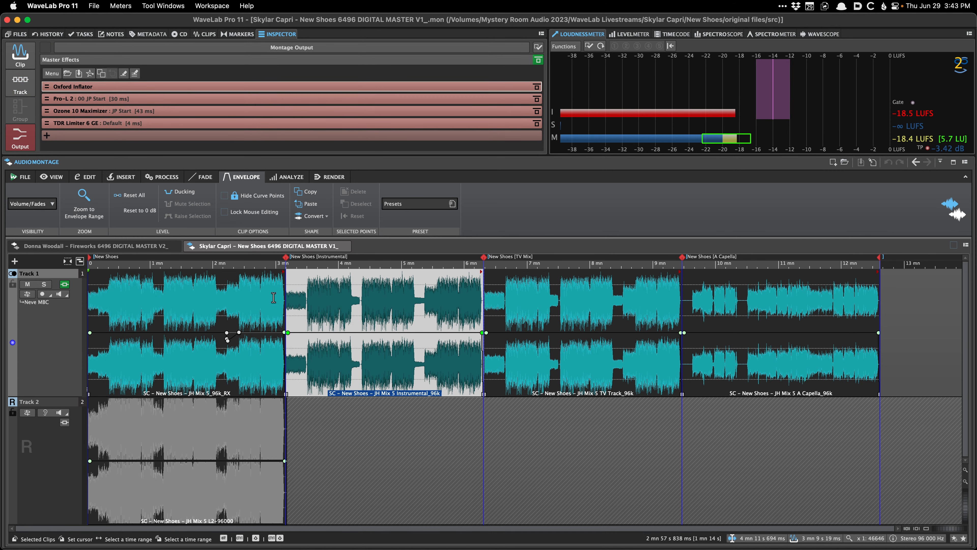
left_click(253, 299)
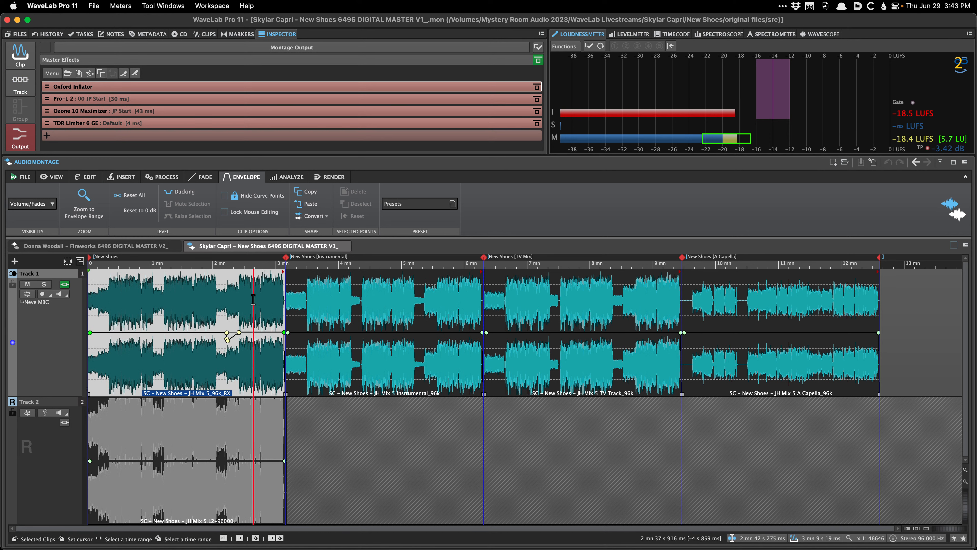
- Save the New Shoes montage as a new version, changing V1 to V2 in its file name
key("super+shift+s")
key("Right")
key("Left")
key("BackSpace")
type("2")
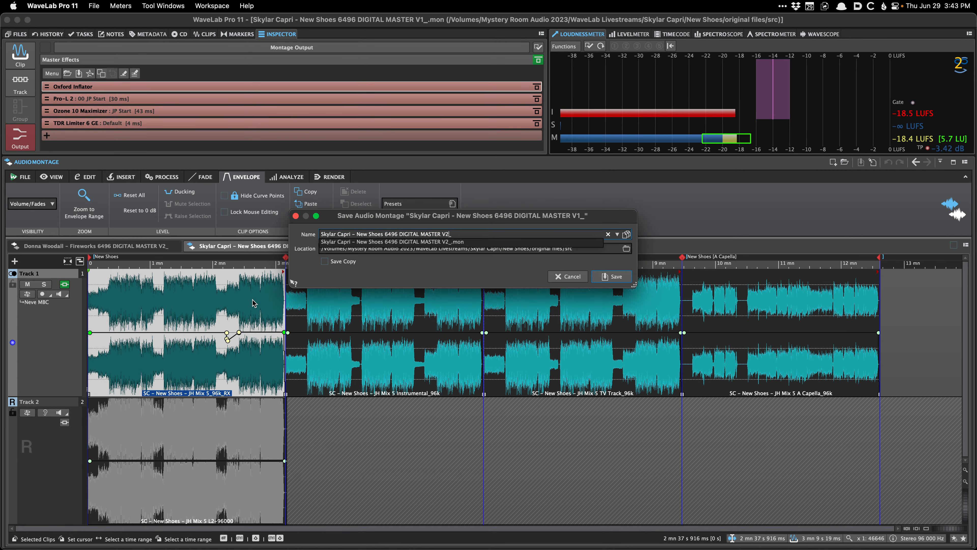
key("Return")
key("Return")
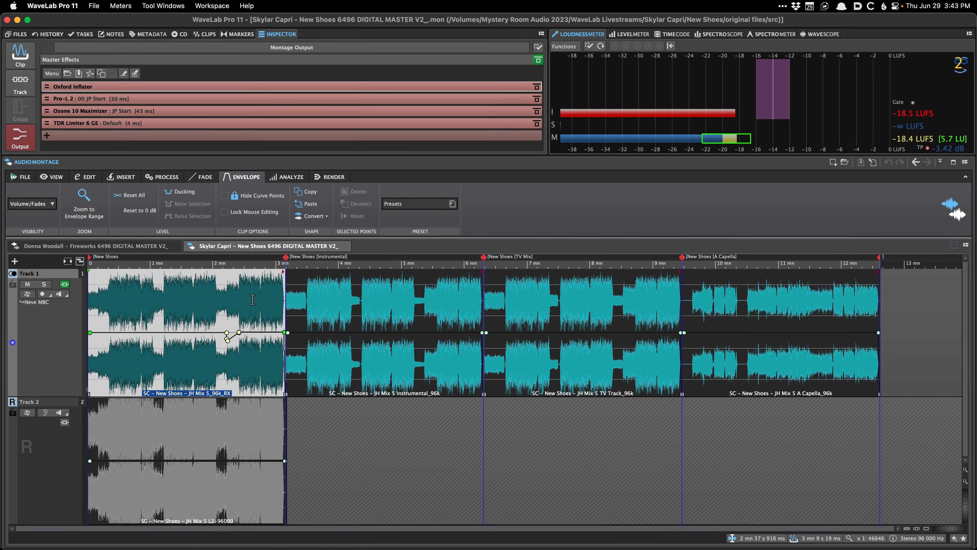
- Set the master Pro-L 2 gain to +4.6 and reshape the low bands of Track 1's Pro-Q 3, with the low shelf at 13.096 Hz and -0.67 dB
double_click(159, 99)
scroll(122, 353, "up", 7)
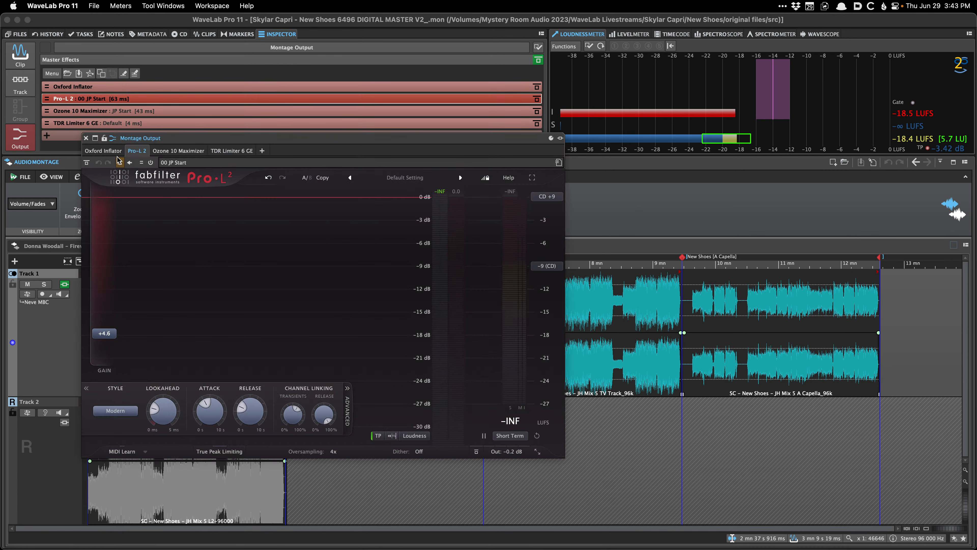
left_click(20, 83)
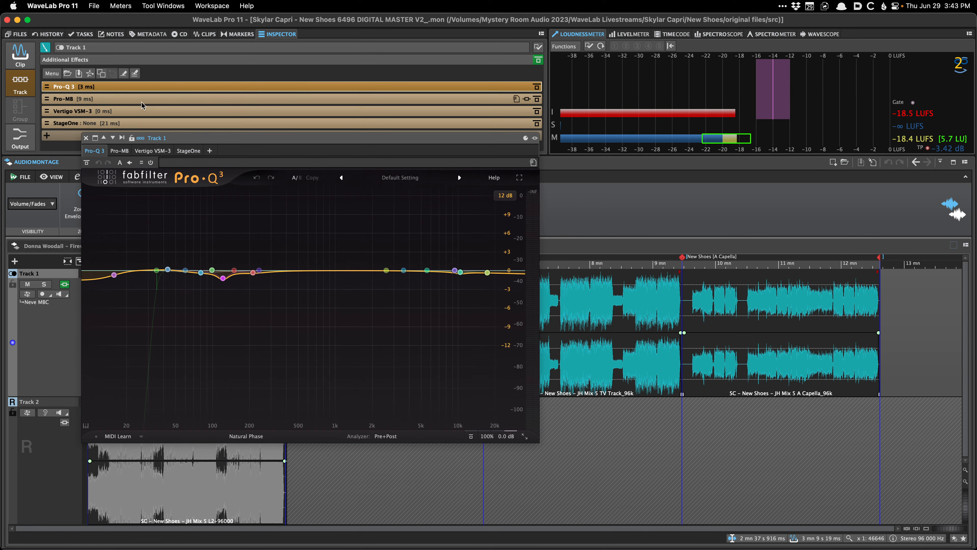
left_click_drag(223, 278, 171, 262)
left_click_drag(114, 275, 104, 273)
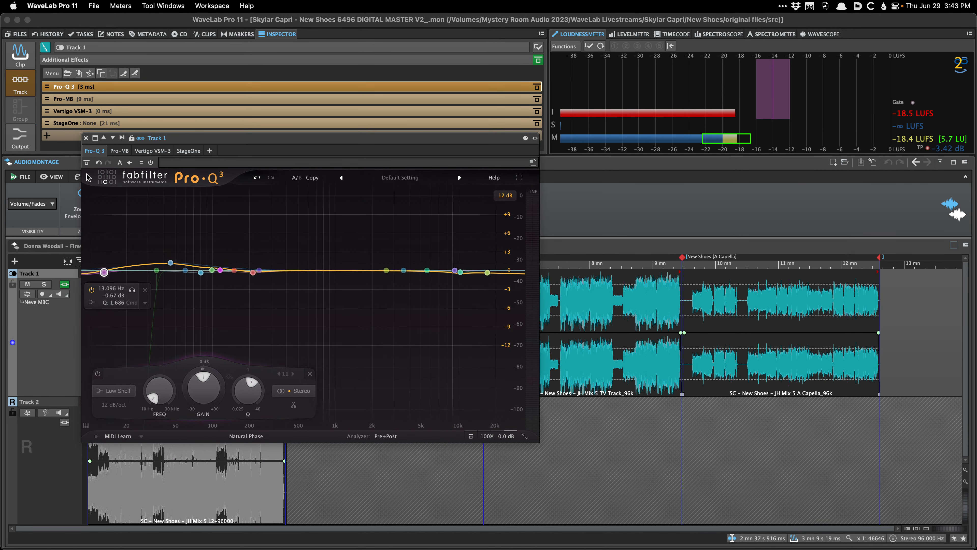
left_click(85, 138)
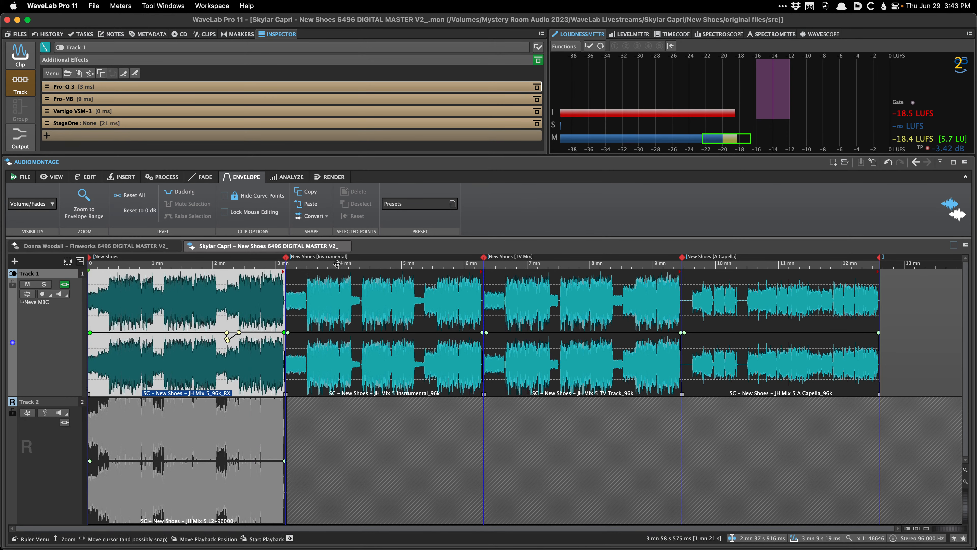
- Load the 00_Initial Montage Render preset into the render settings of the New Shoes 6496 DIGITAL MASTER V2_ montage
left_click(263, 313)
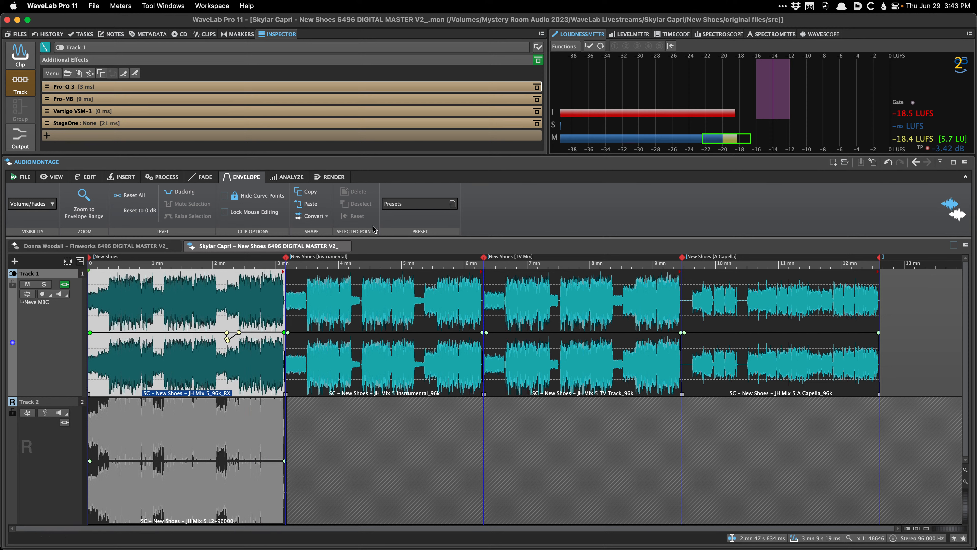
key("r")
left_click(500, 198)
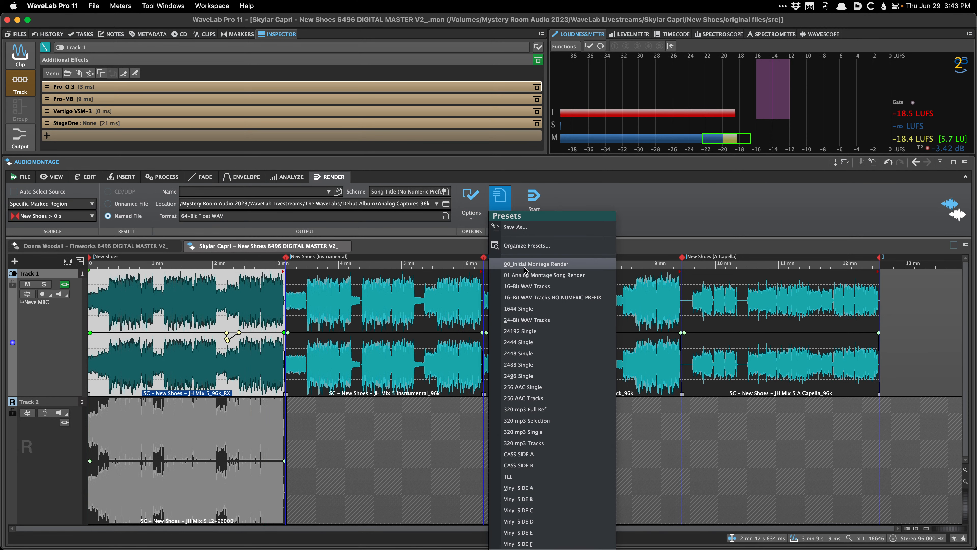
left_click(525, 265)
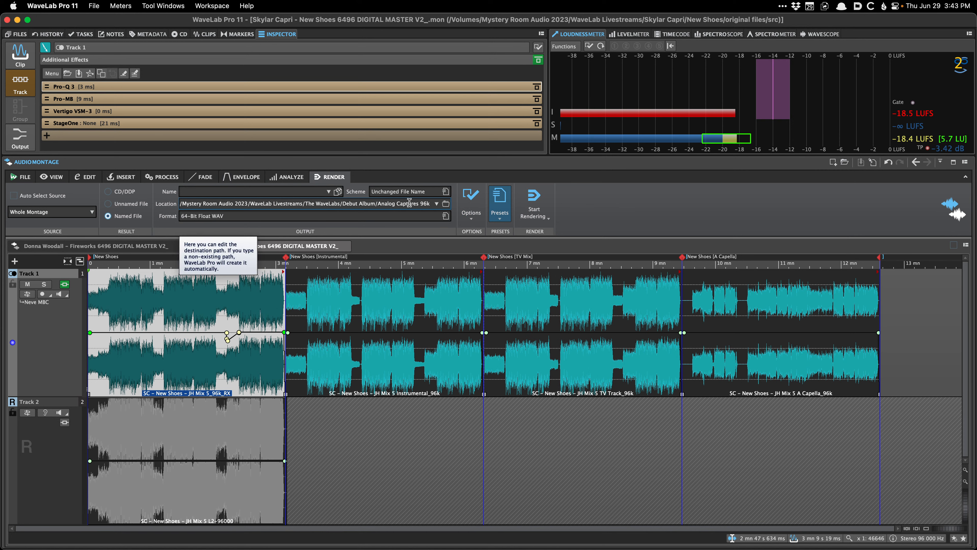
- Switch to Path Finder and open the New Shoes 2496 DIGITAL MASTER V2 montage from the 96k Renders folder
key("super+Tab")
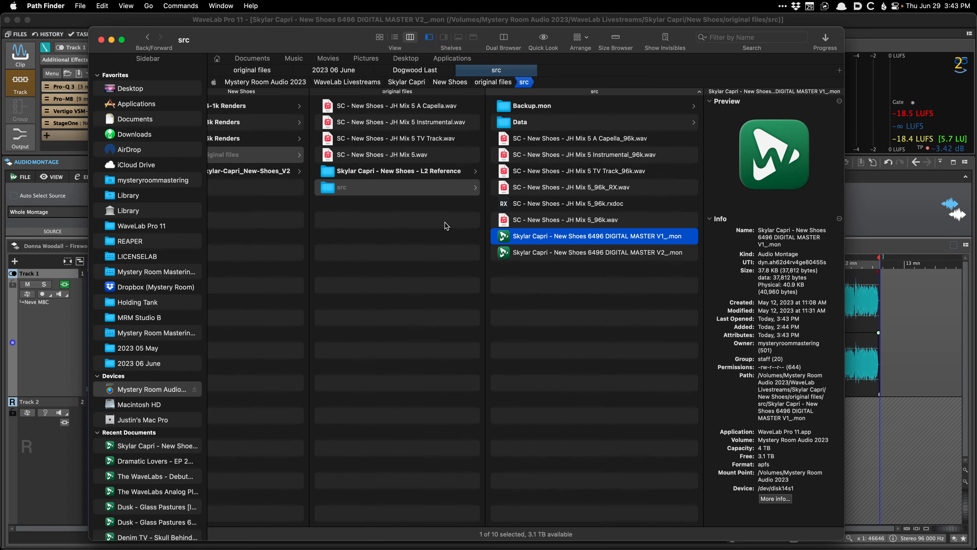
left_click(294, 146)
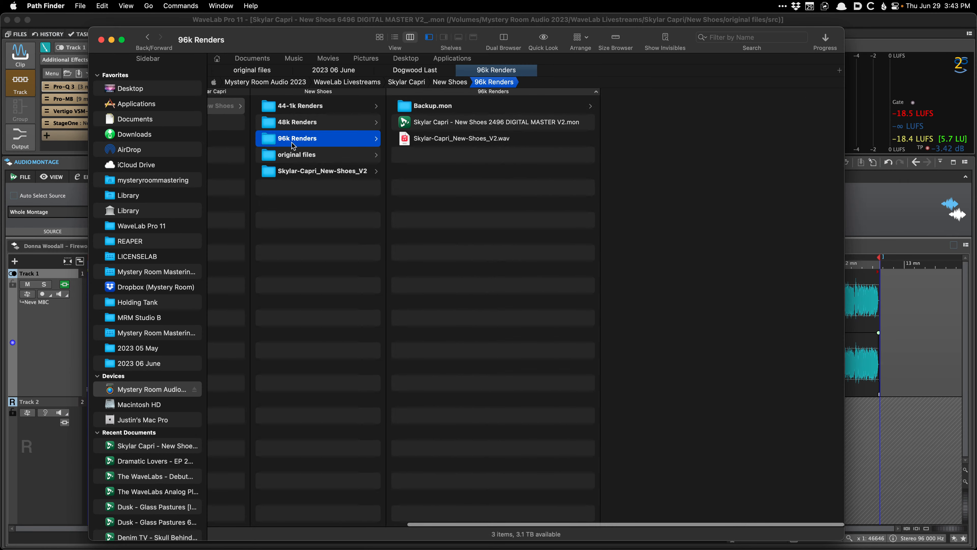
double_click(453, 123)
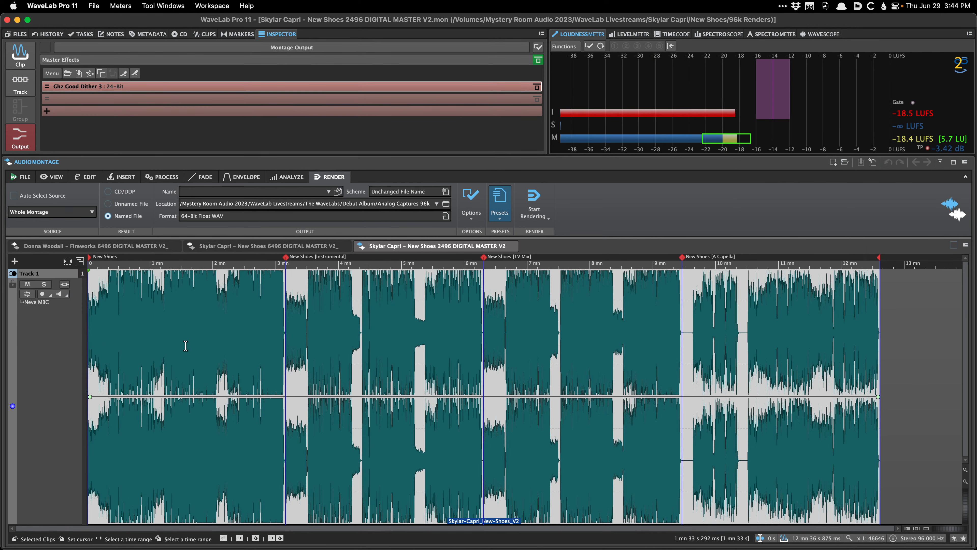
scroll(192, 345, "up", 2)
scroll(189, 345, "down", 2)
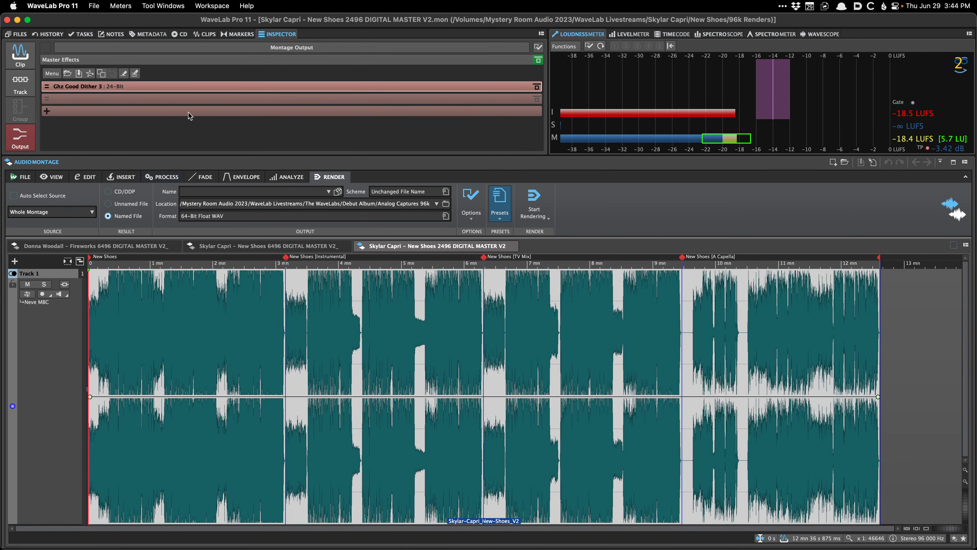
- Audition the 2496 montage with the Ghz Good Dither 3 master effect bypassed and switched off, and save the montage
left_click(193, 91)
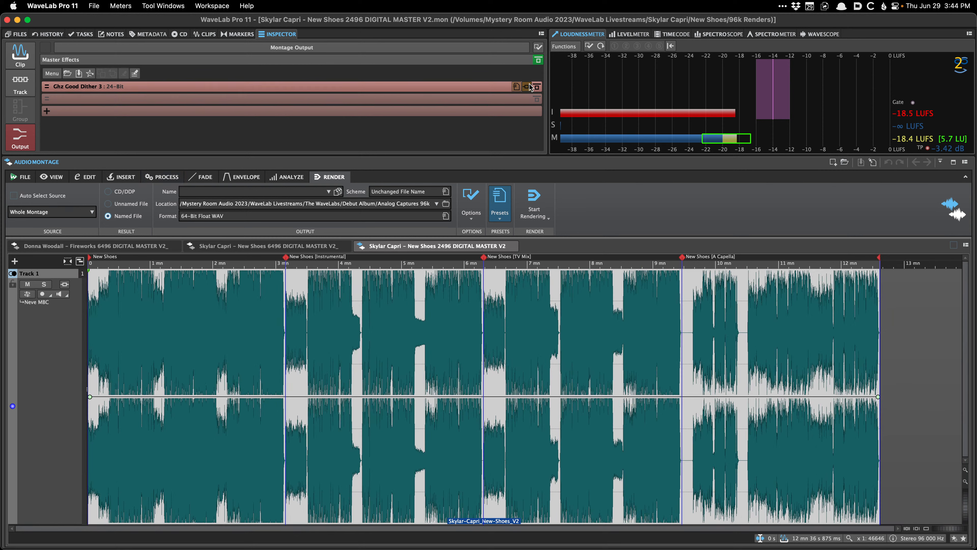
left_click(530, 87)
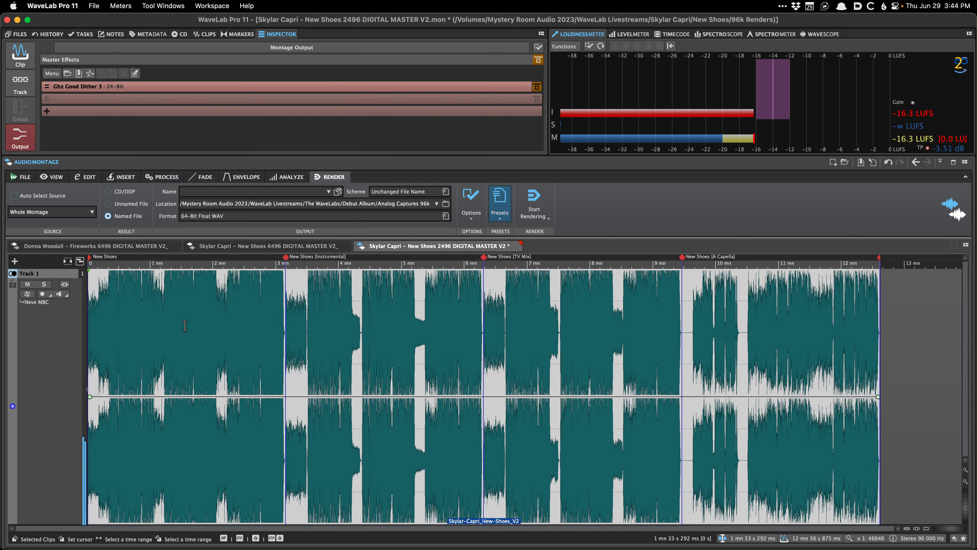
key("space")
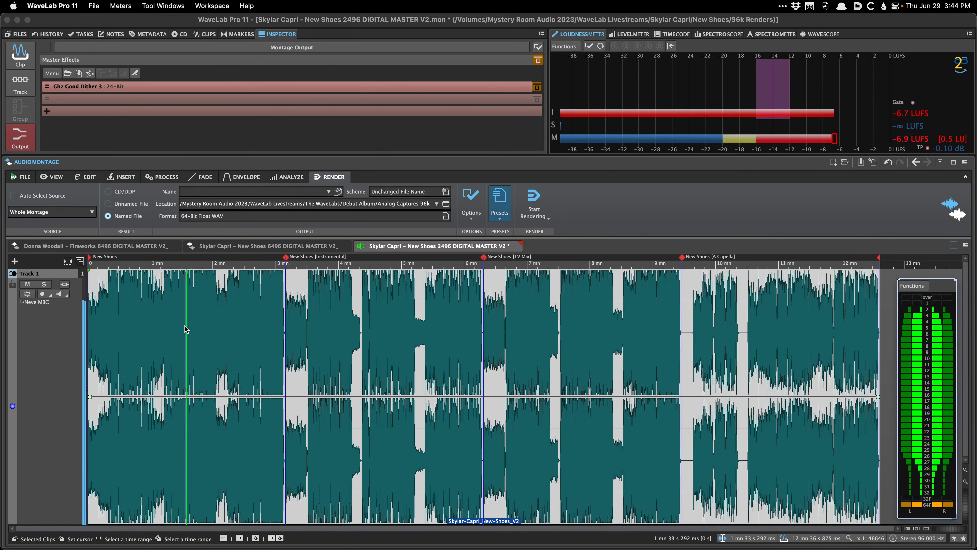
left_click(537, 86)
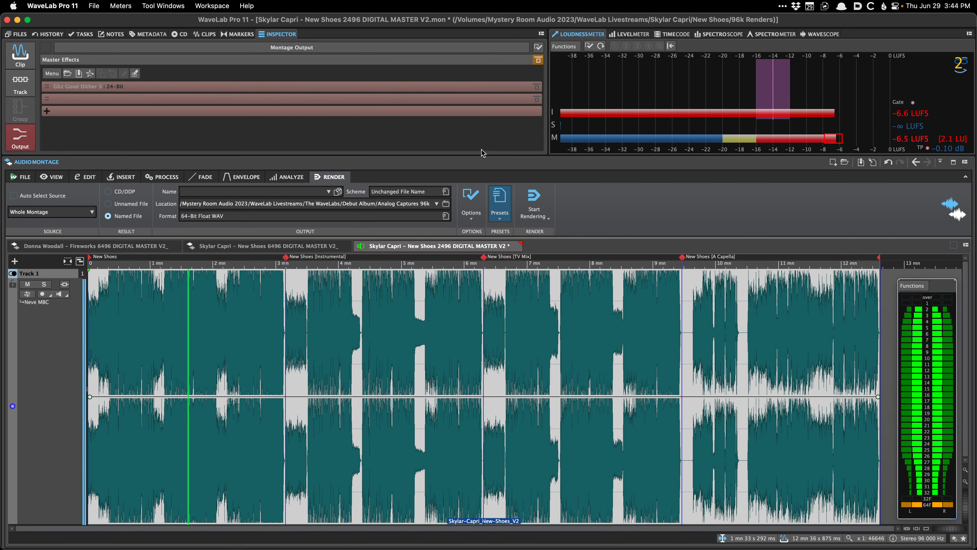
right_click(367, 94)
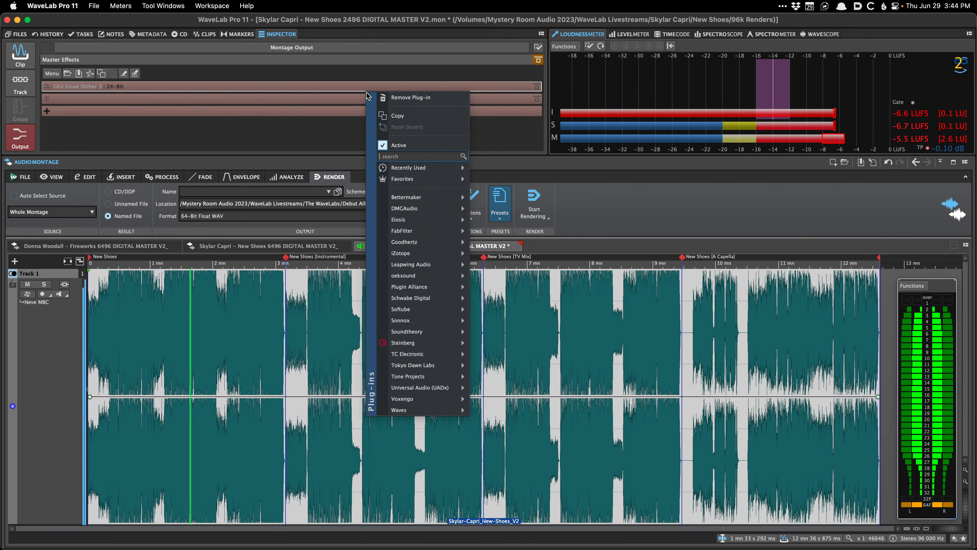
left_click(479, 103)
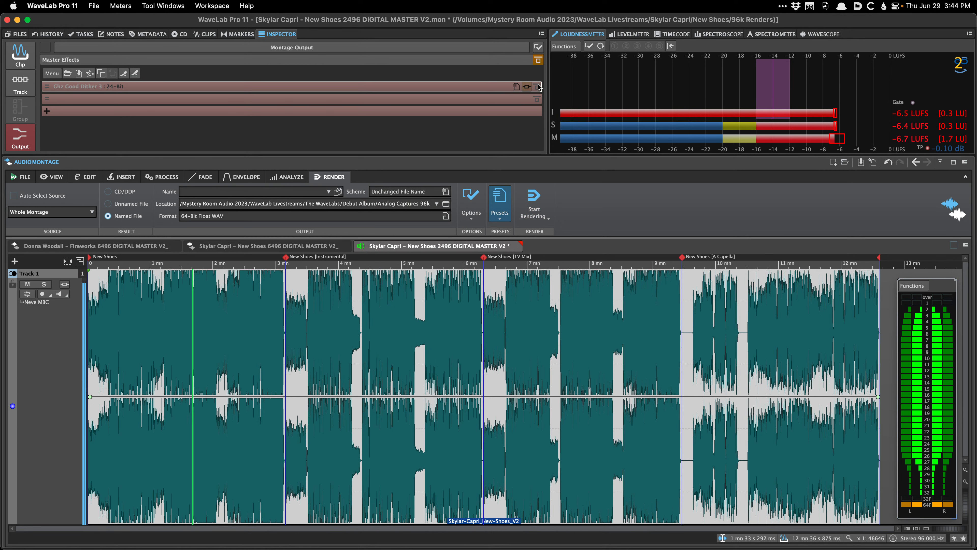
left_click(539, 86)
left_click(66, 87)
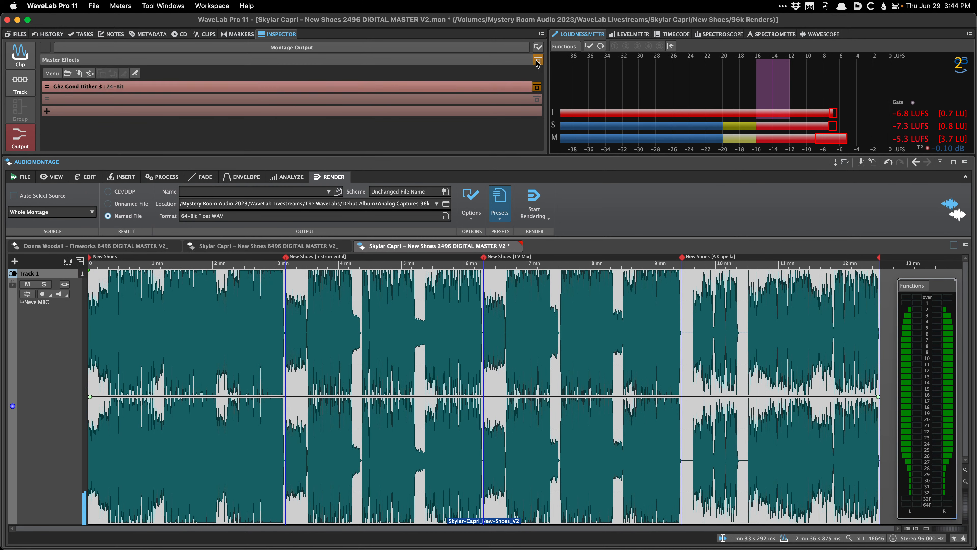
key("super+s")
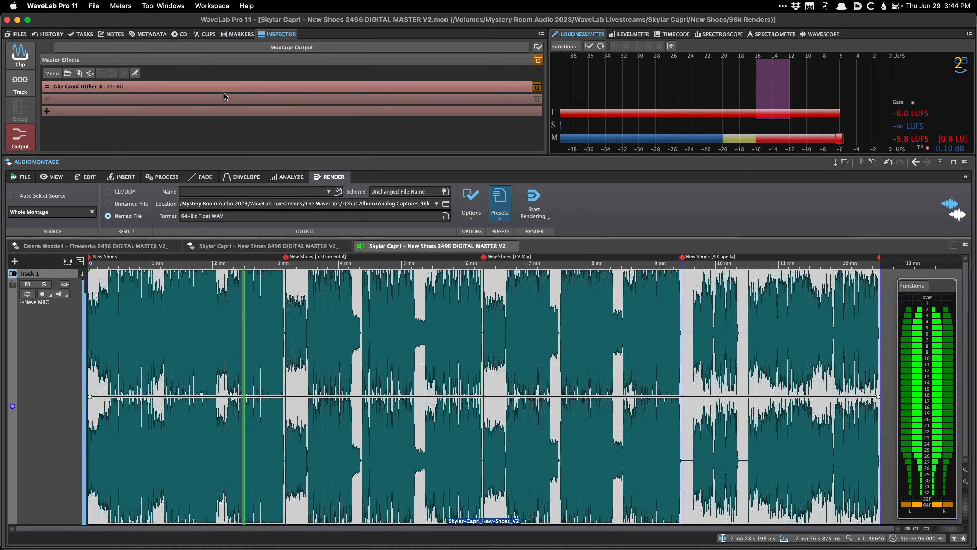
- Take Ghz Good Dither 3 out of bypass with its 24-Bit preset kept, and play parts of the New Shoes track
left_click(223, 89)
left_click(67, 112)
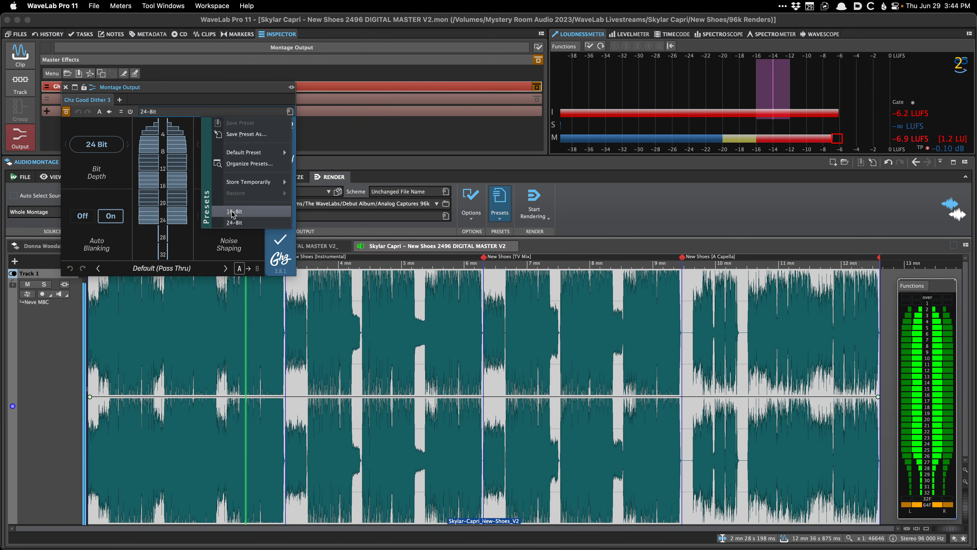
left_click(67, 112)
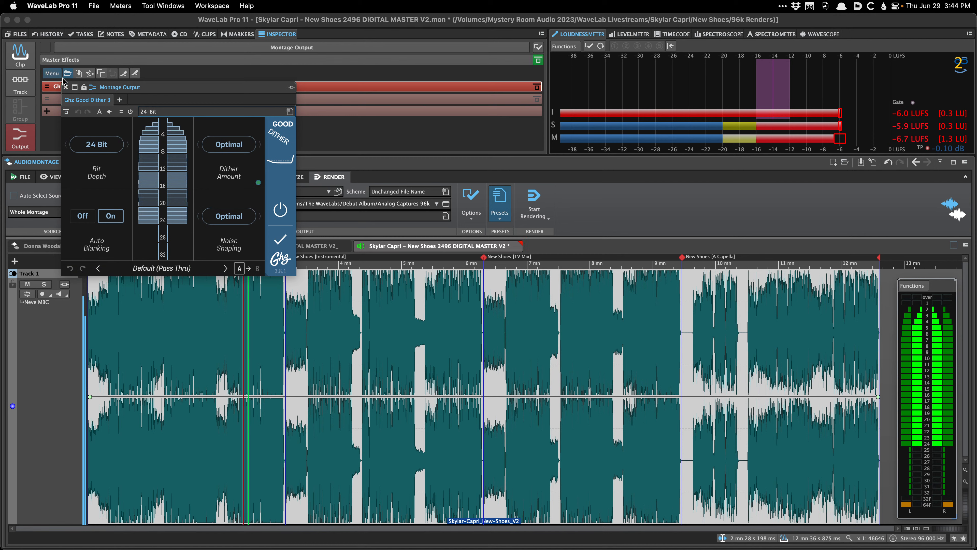
left_click(65, 87)
left_click(158, 374)
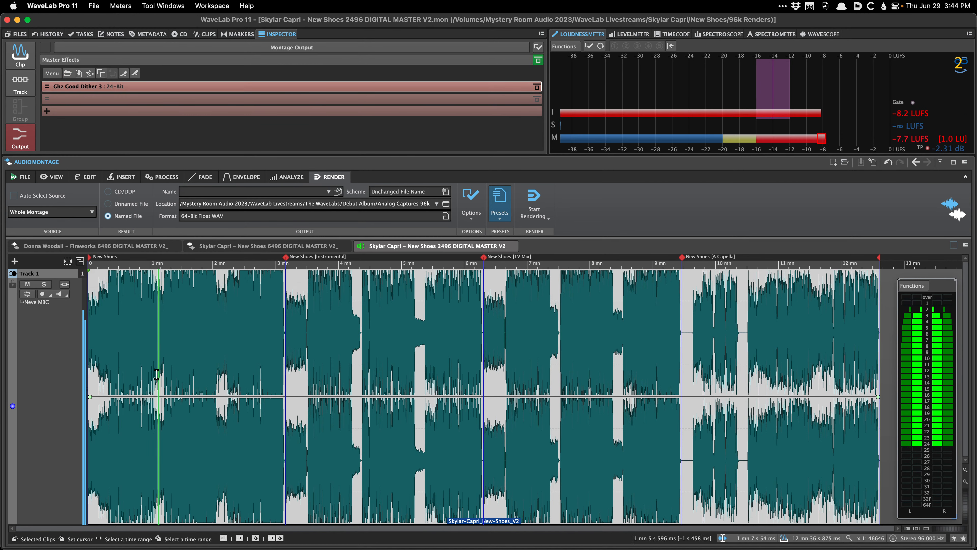
key("space")
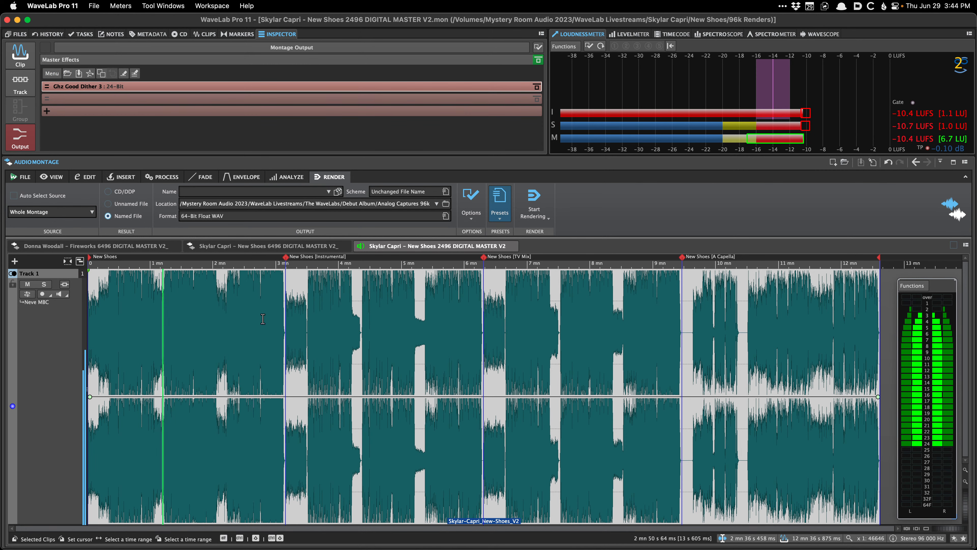
- Load the 24-Bit WAV Tracks render preset for the 2496 montage and check its naming scheme
left_click(492, 206)
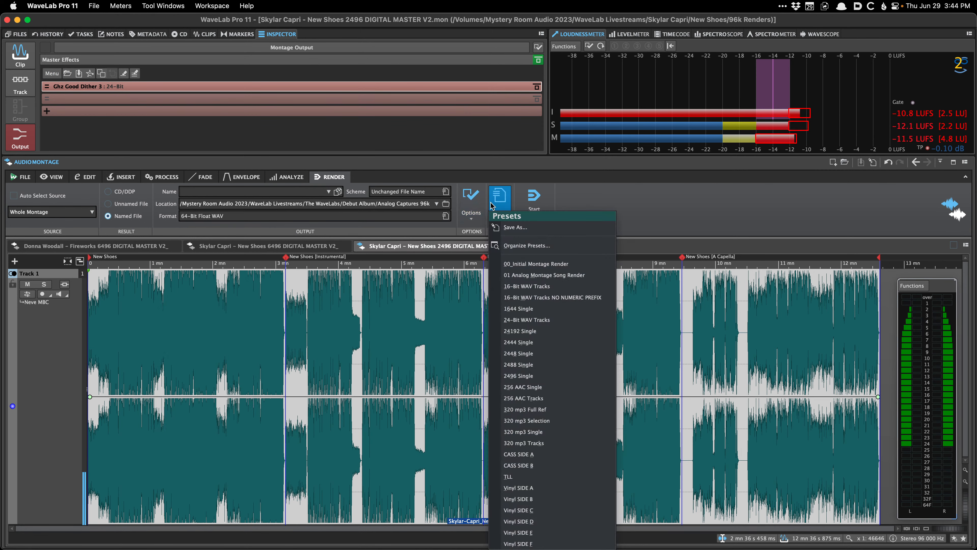
left_click(527, 319)
left_click(500, 196)
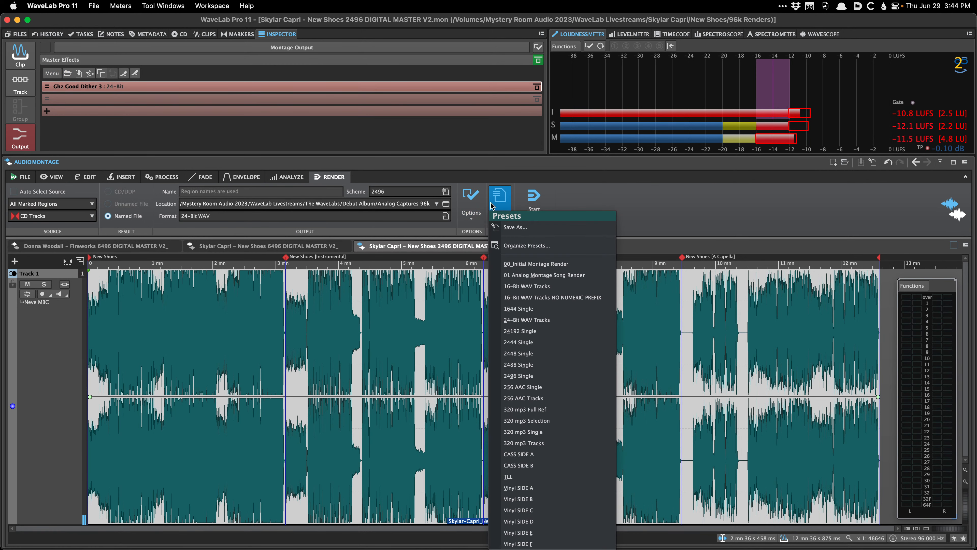
left_click(390, 182)
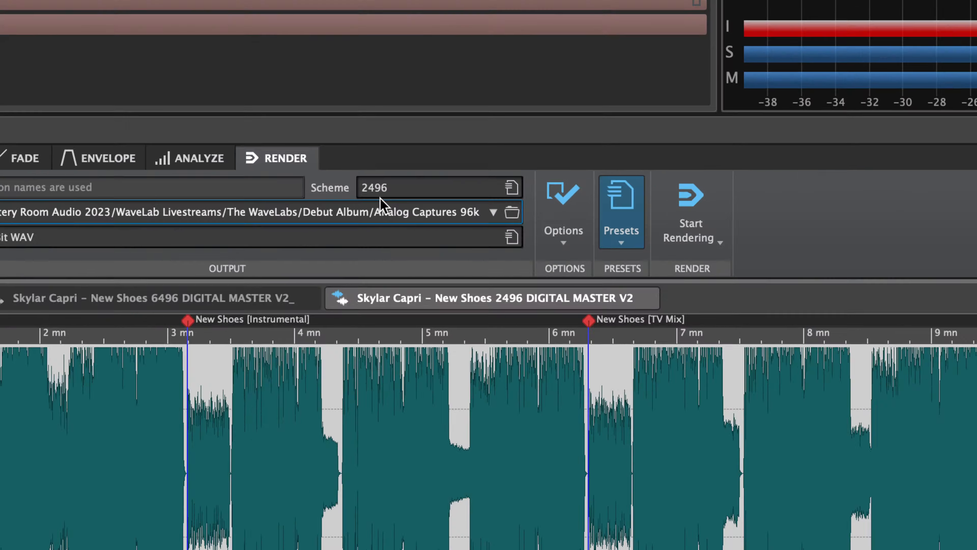
- Switch to Path Finder and review the Skylar-Capri_New-Shoes_V2 delivery subfolders, the sample-rate render folders and the original files
key("super+Tab")
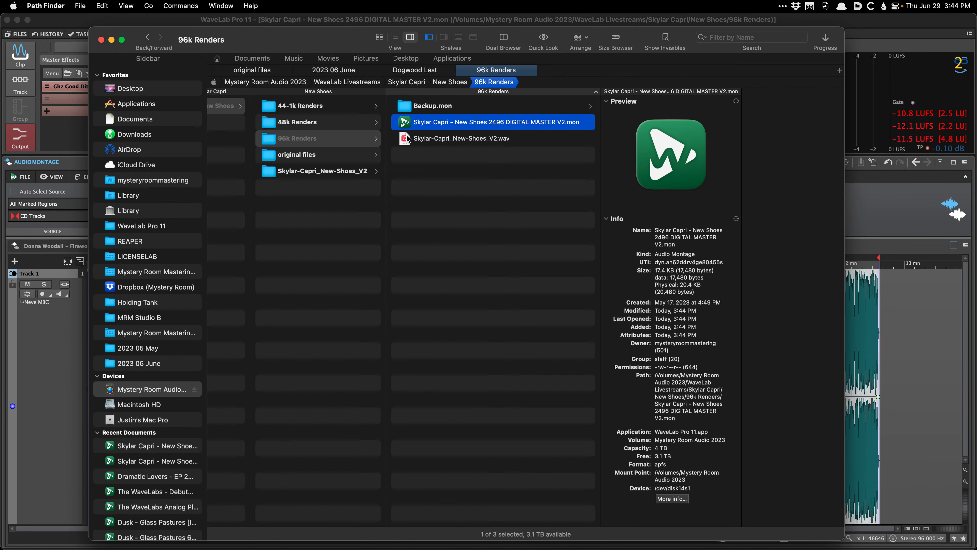
left_click(364, 171)
key("Right")
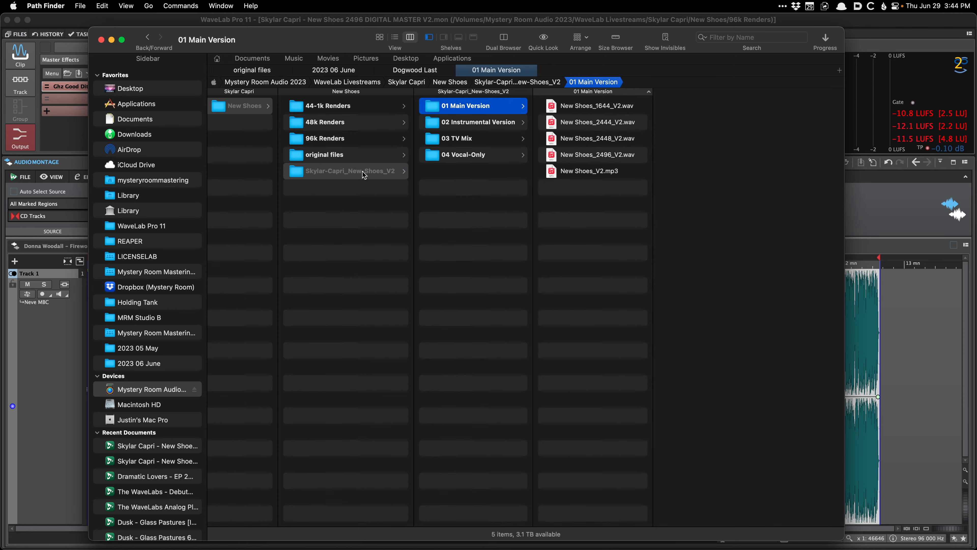
key("Down")
key("Left")
key("Up")
key("Up")
key("Up")
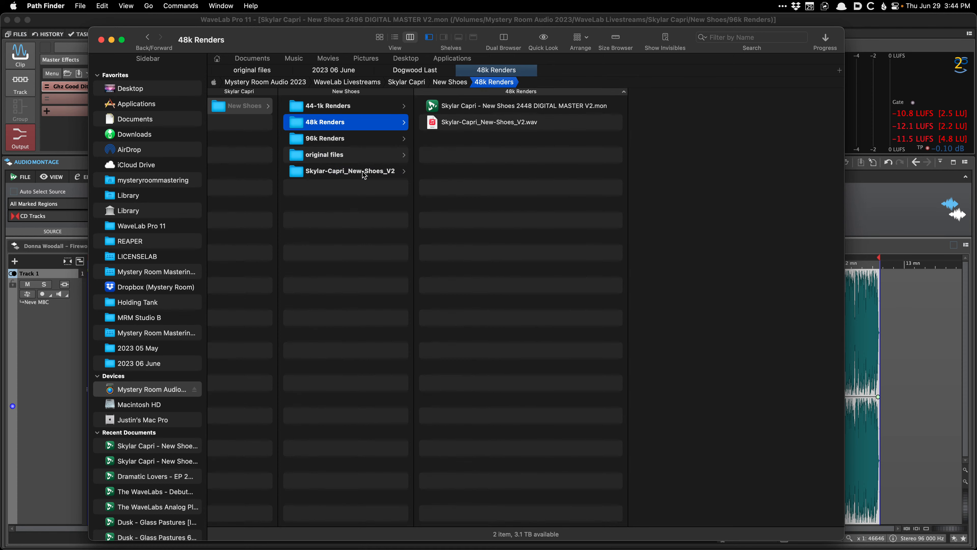
key("Up")
key("Down")
key("Down")
key("Down")
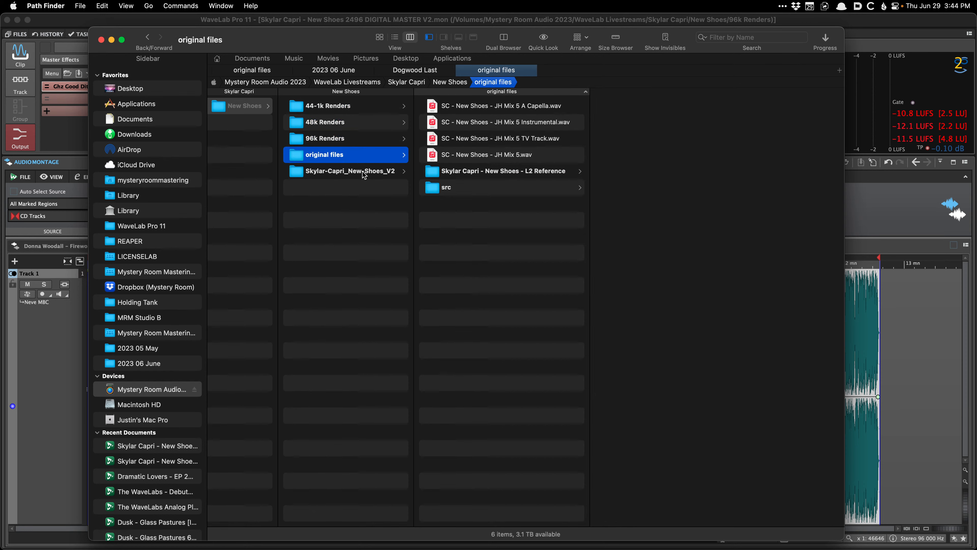
- Open the New Shoes 2444 DIGITAL MASTER V2 montage from the 44-1k Renders folder and place the cursor within the New Shoes track
left_click(353, 110)
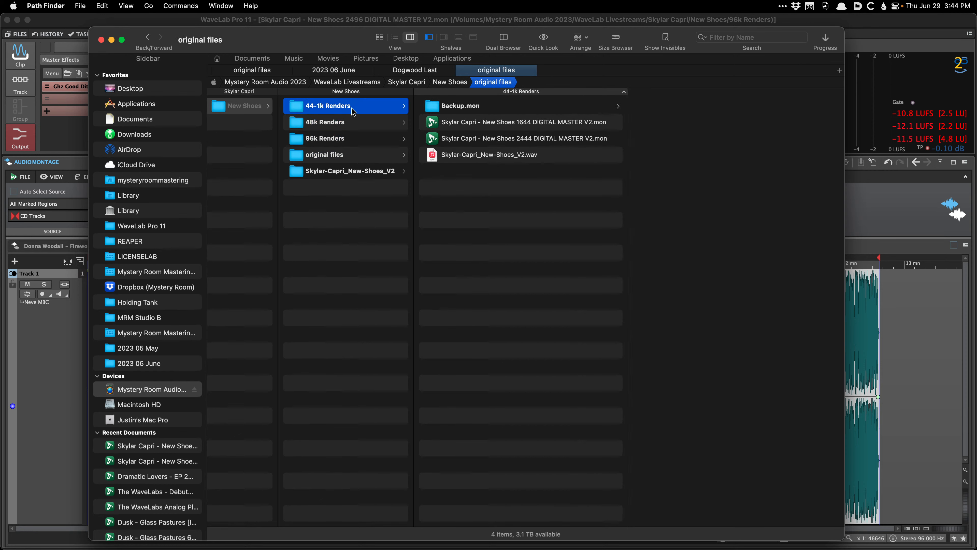
double_click(467, 139)
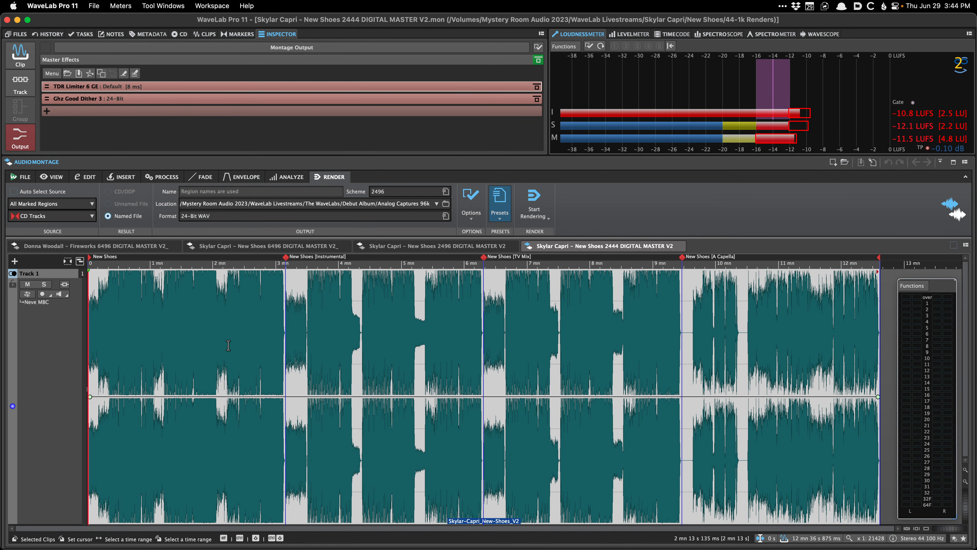
left_click(229, 334)
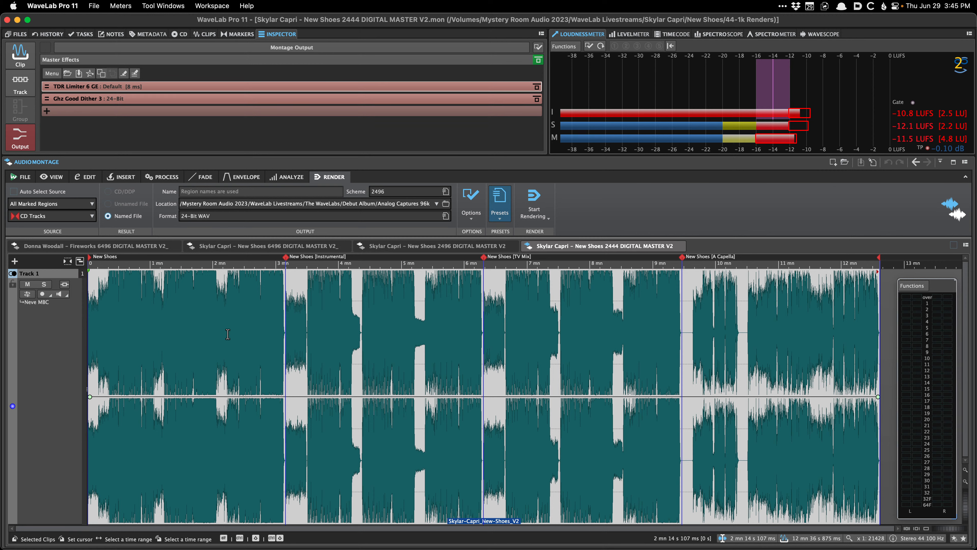
- Open the clip's source WAV in the Audio Editor, check its digital and true peaks in Global Analysis, and return to the 2444 montage
double_click(228, 334)
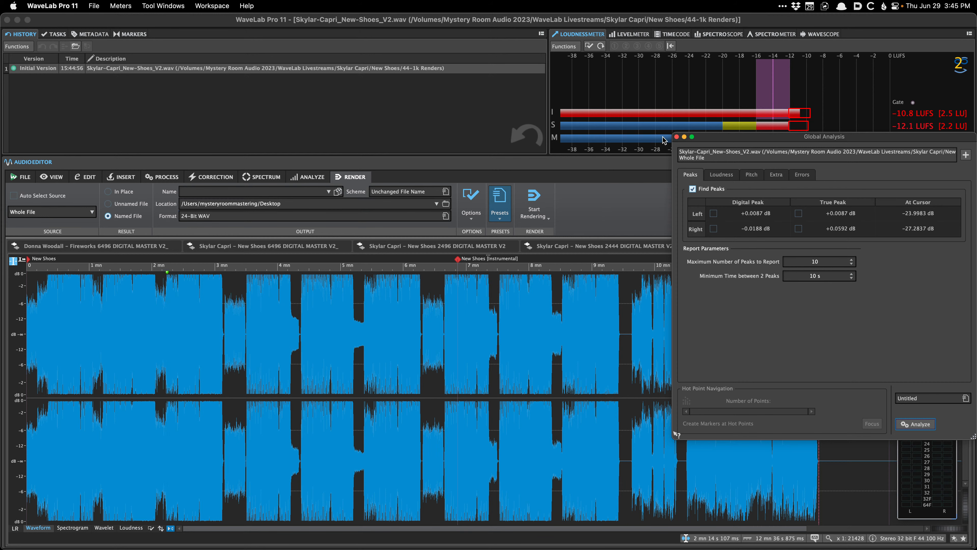
left_click(676, 137)
left_click(582, 247)
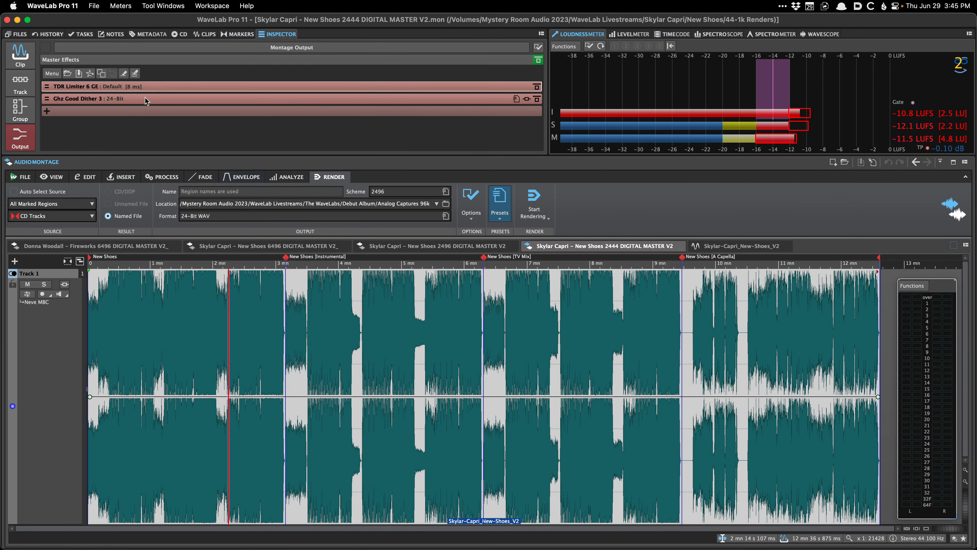
- Inspect the TDR Limiter 6 GE master effect's true peak ceiling and meters while playing the New Shoes track
left_click(146, 86)
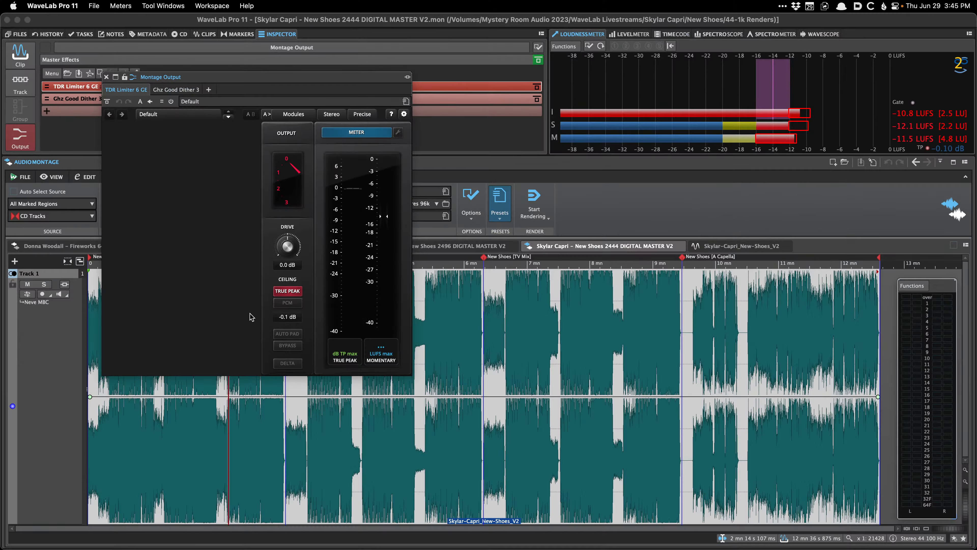
left_click(179, 392)
key("space")
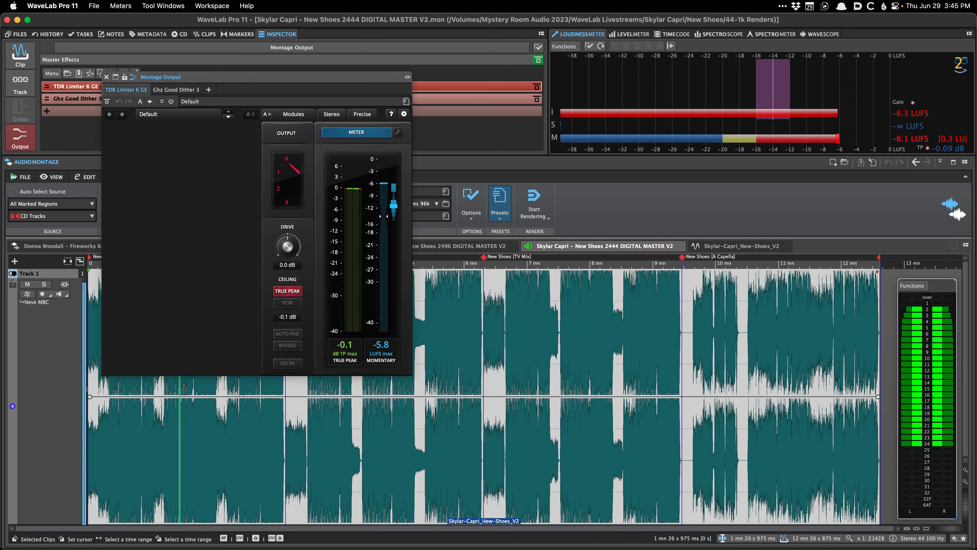
left_click(106, 76)
key("space")
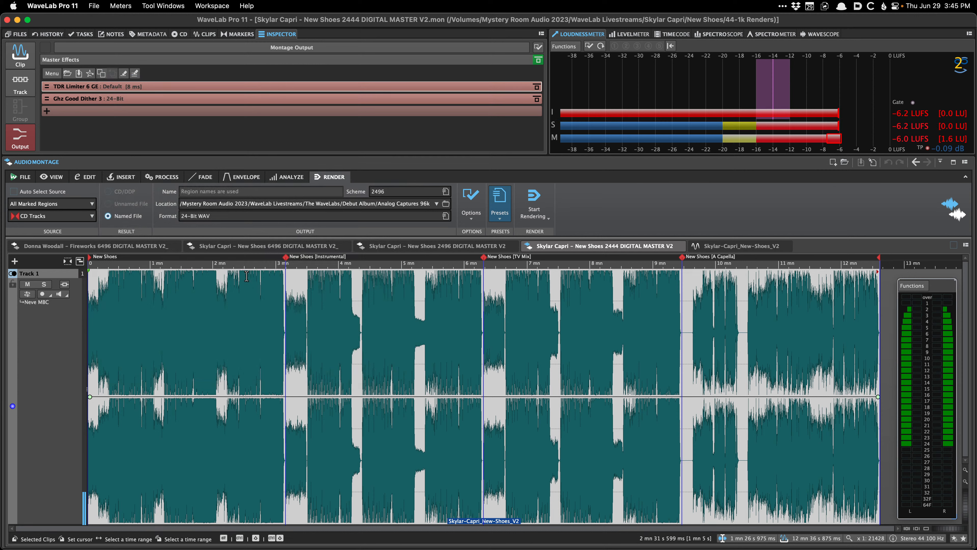
key("space")
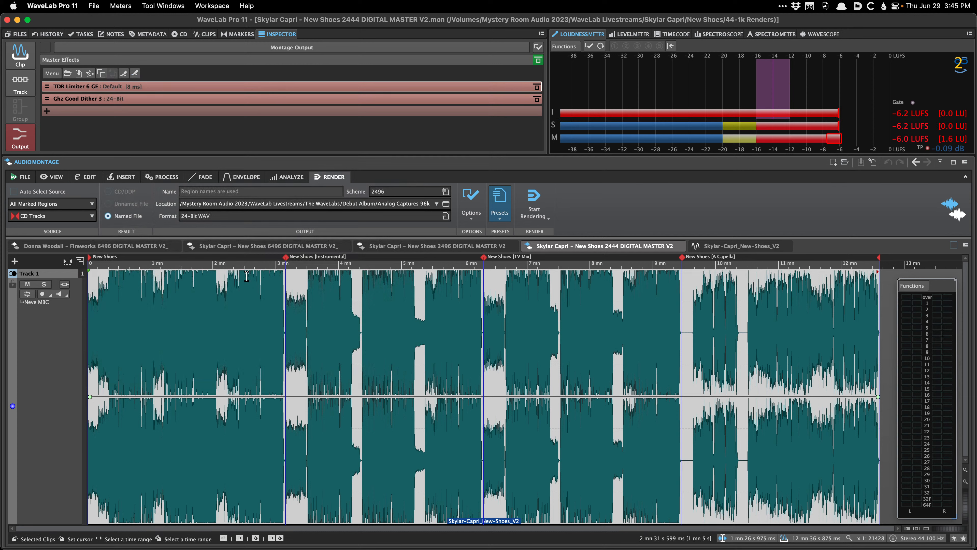
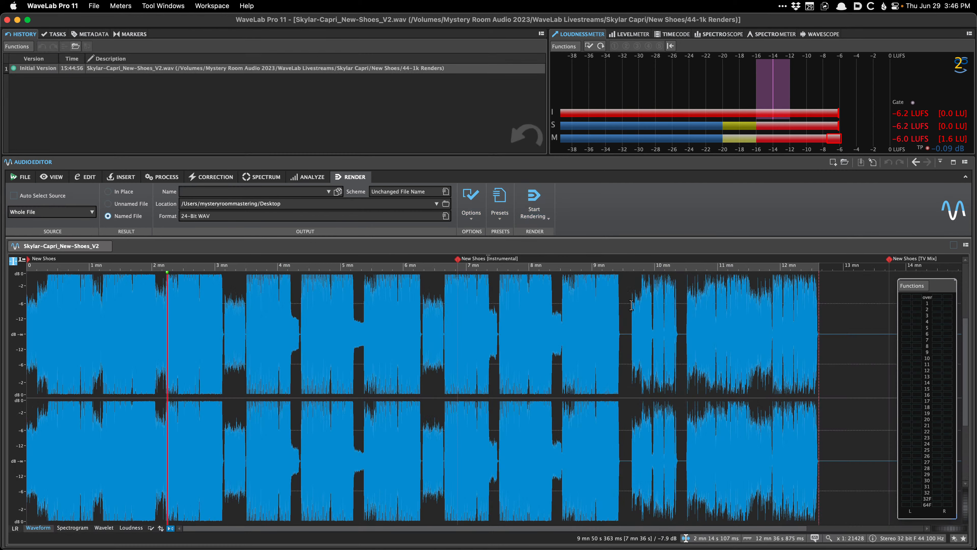
- Switch to Path Finder and browse the Dusk project's Glass Pastures folder down to its Analog Captures 96k subfolder
key("super+Tab")
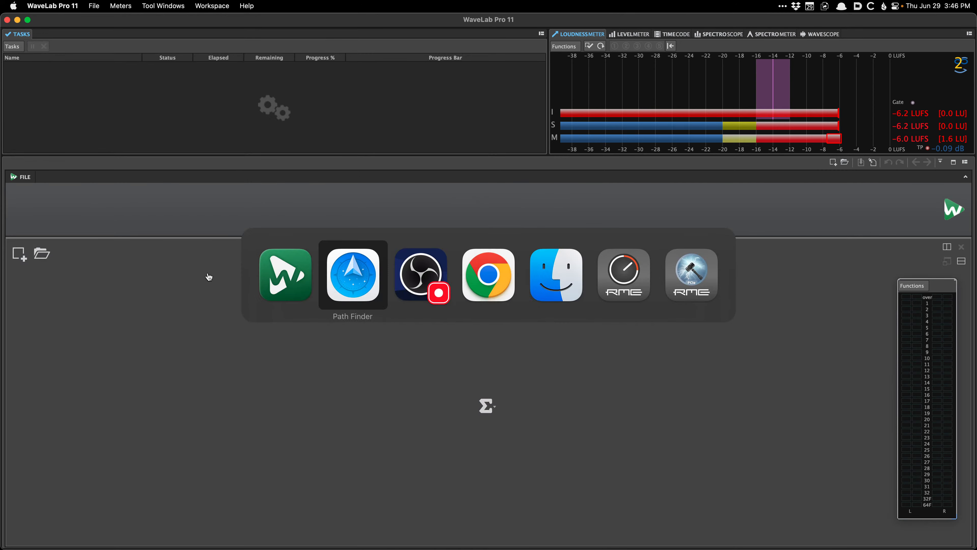
scroll(357, 152, "left", 5)
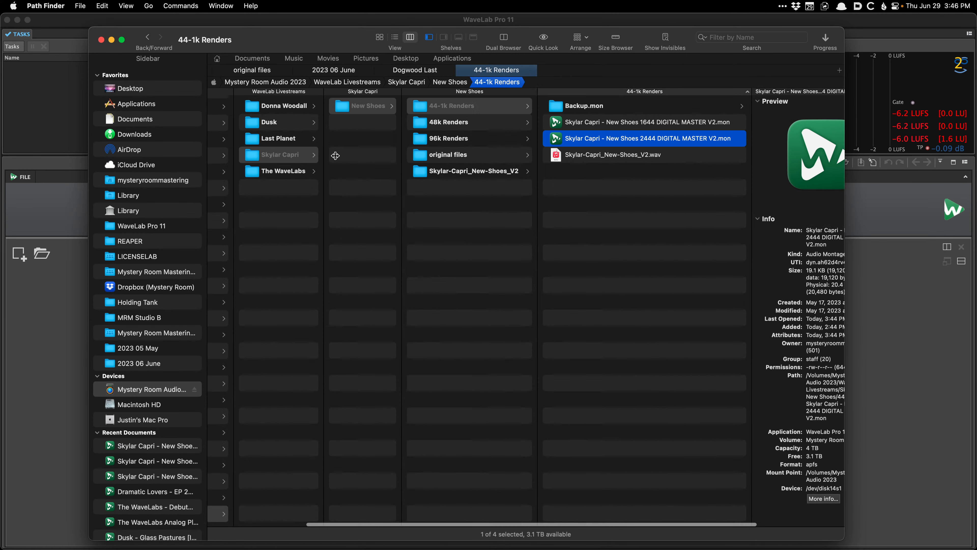
left_click(338, 121)
left_click(393, 112)
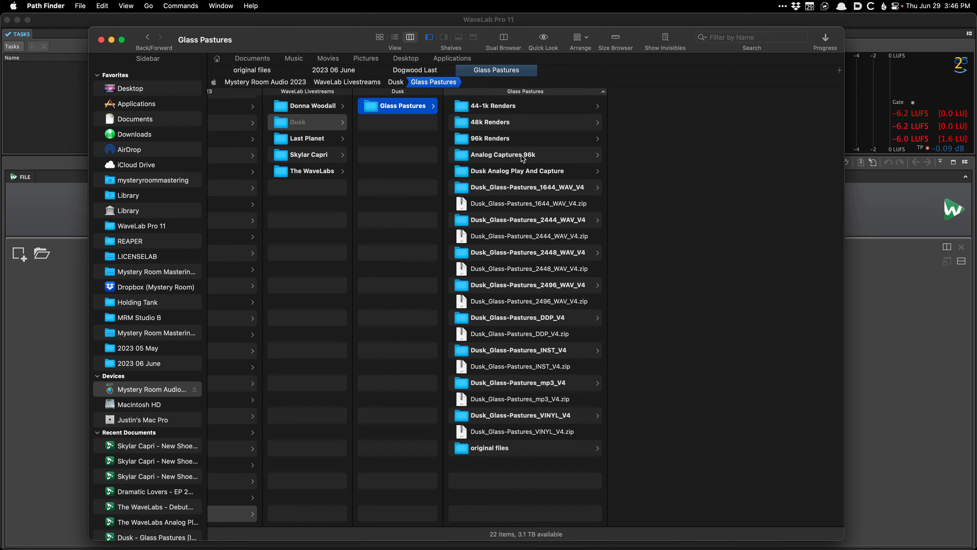
key("Right")
key("Down")
key("Down")
key("Down")
key("Down")
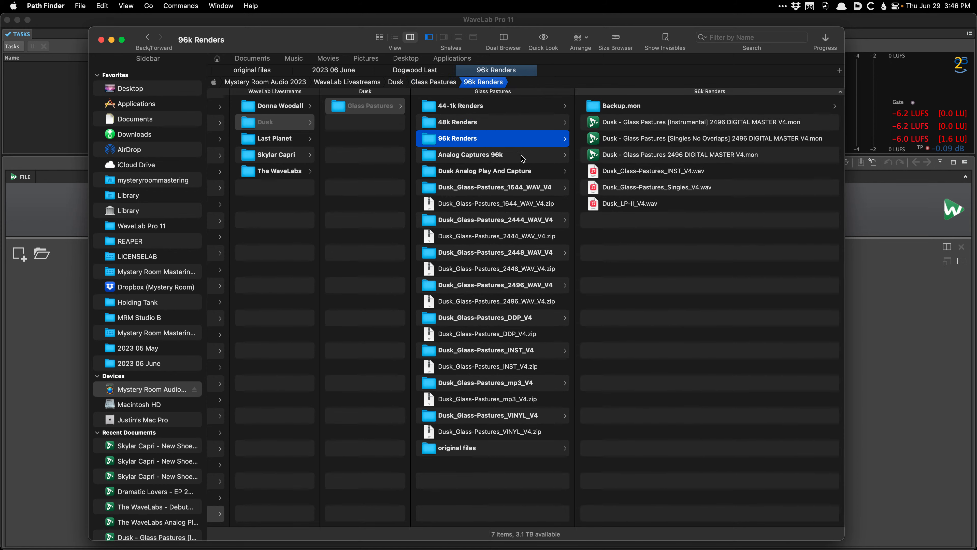
left_click(523, 158)
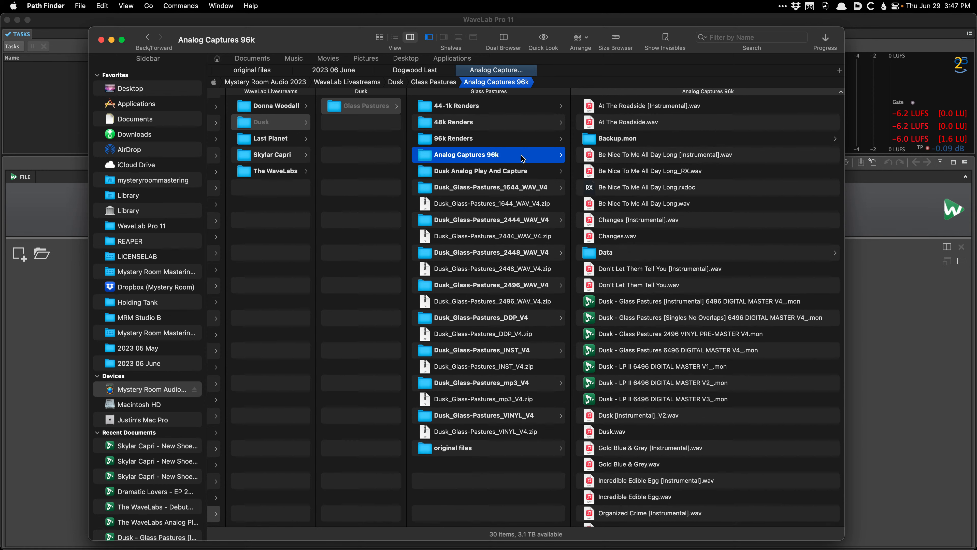
- Open the Dusk - Glass Pastures 6496 DIGITAL MASTER V4_ montage from the Analog Captures 96k folder
left_click(682, 317)
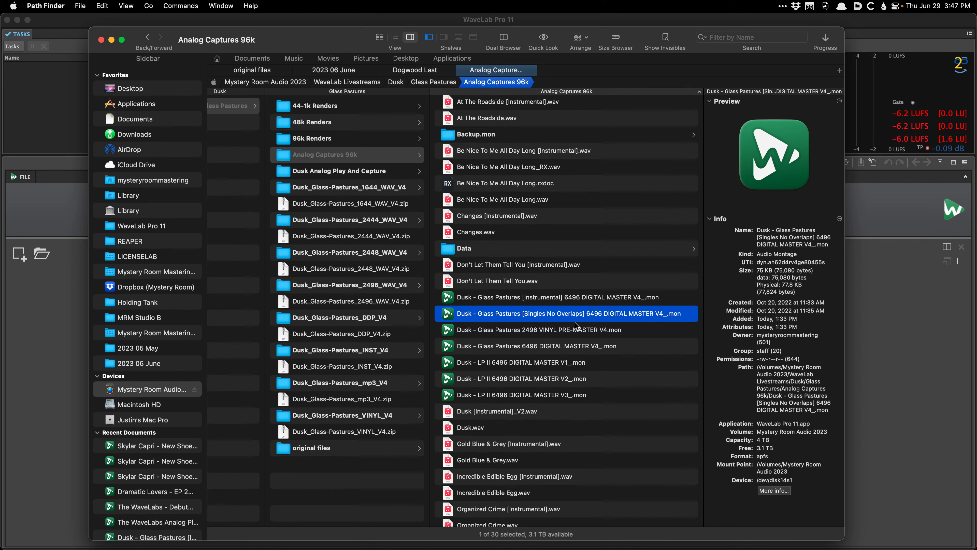
left_click(560, 346)
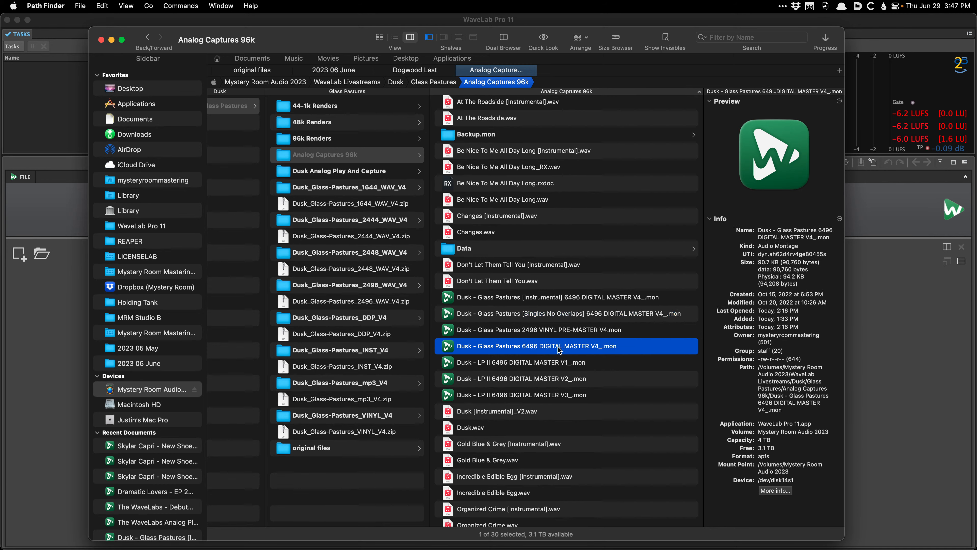
double_click(551, 349)
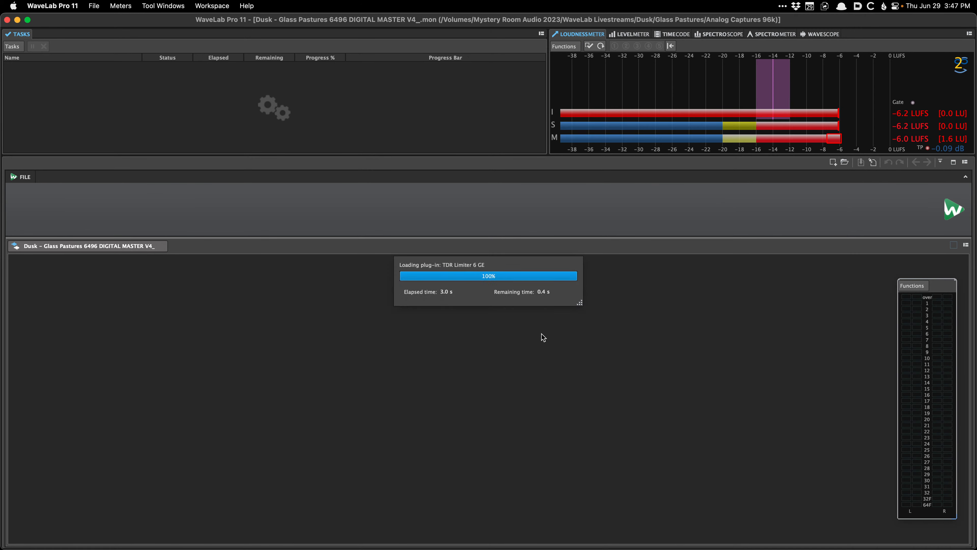
key("super+Down")
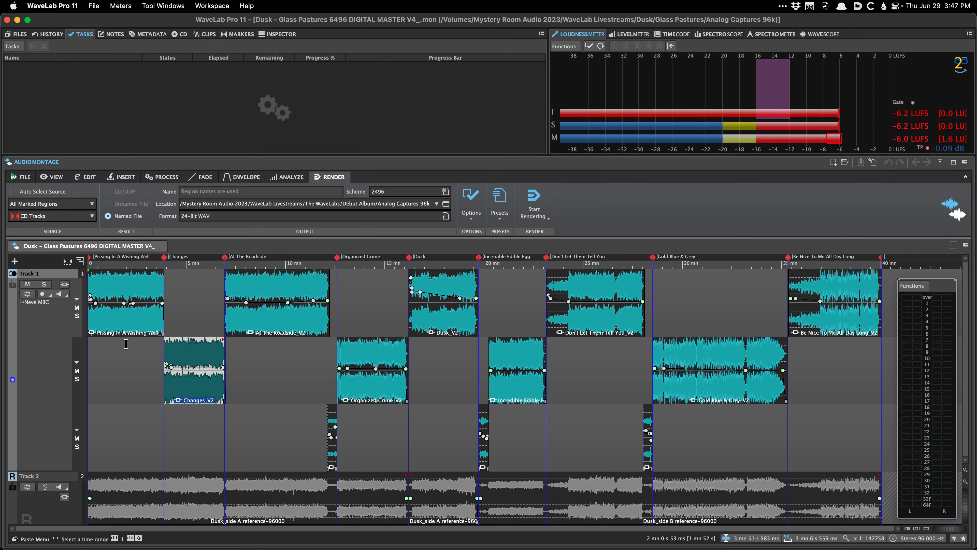
- Examine the 6496 montage's output master effects and the clip layout and transitions across its lanes
left_click(117, 348)
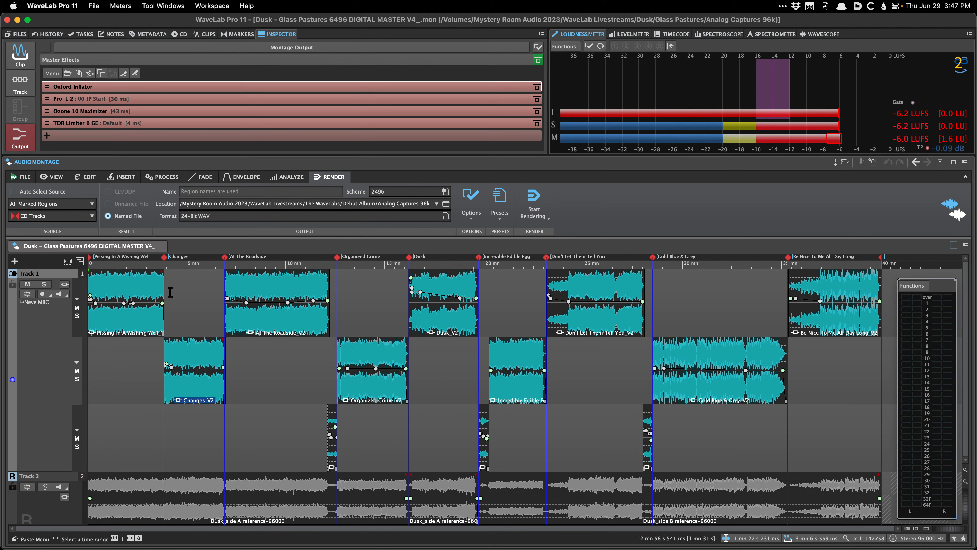
left_click(180, 293)
scroll(478, 425, "up", 8)
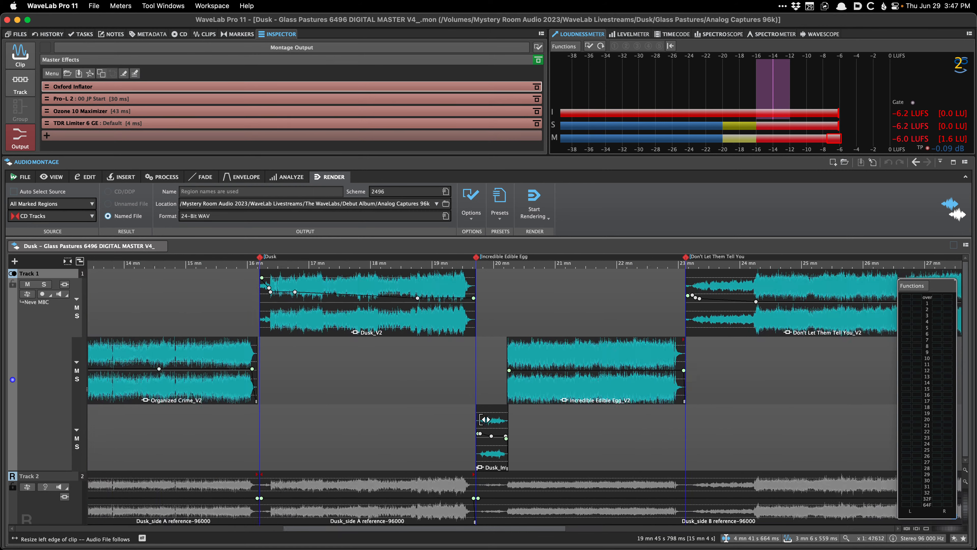
scroll(478, 424, "down", 8)
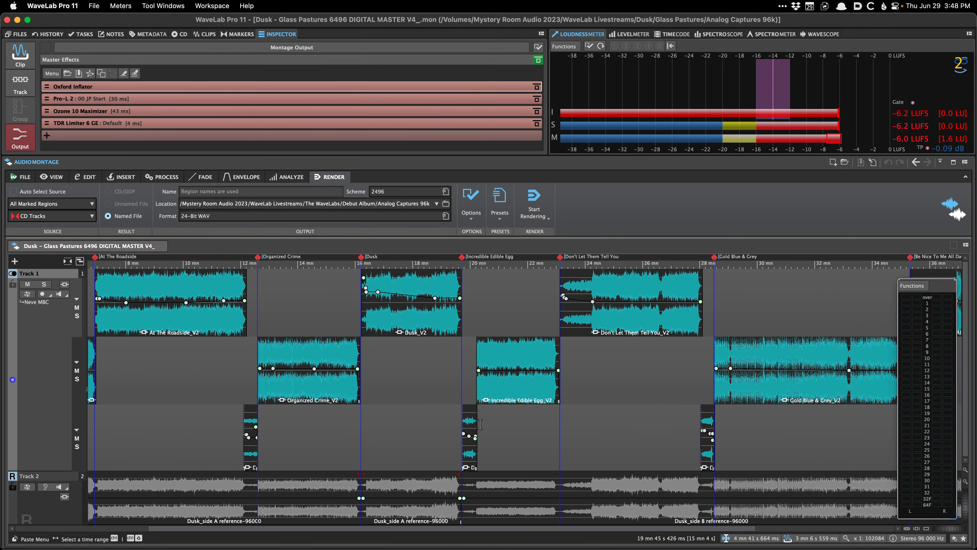
key("super+b")
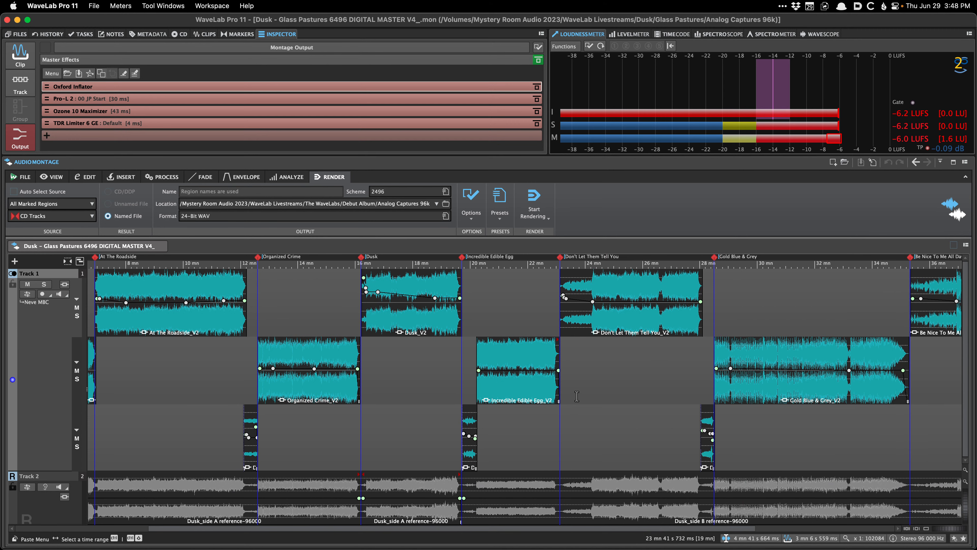
scroll(576, 396, "down", 2)
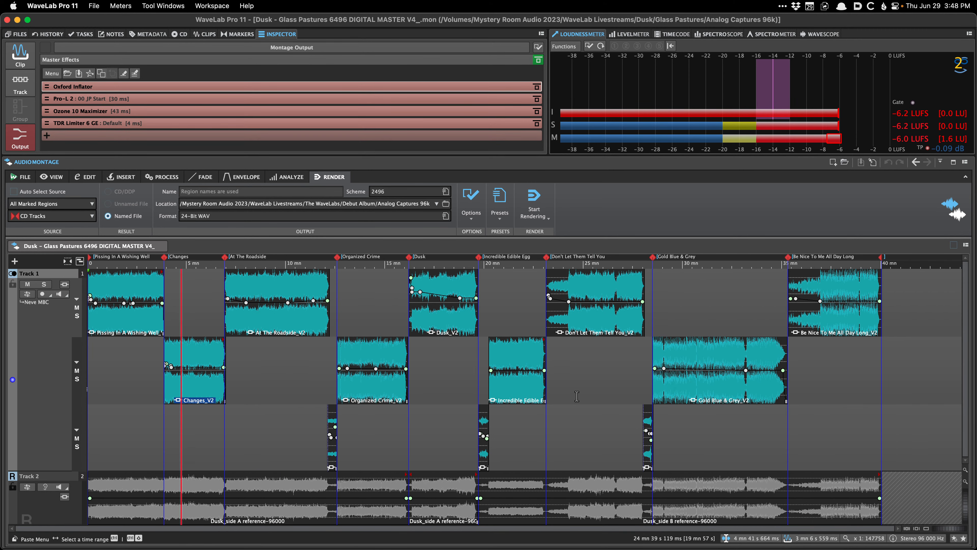
- Switch to Path Finder and open the Dusk - Glass Pastures 2496 DIGITAL MASTER V4 montage from the 96k Renders folder
key("super+Tab")
key("super+Tab")
key("super+Tab")
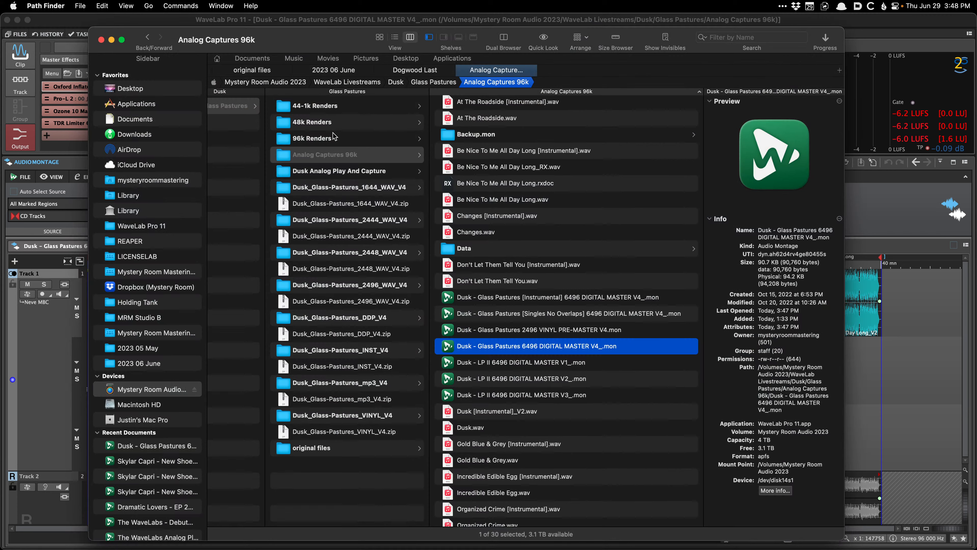
left_click(335, 136)
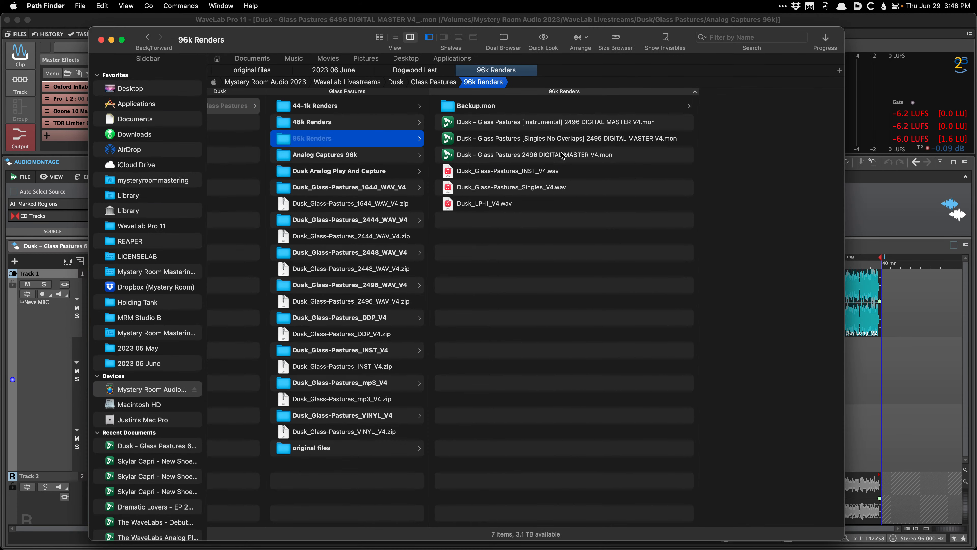
double_click(562, 155)
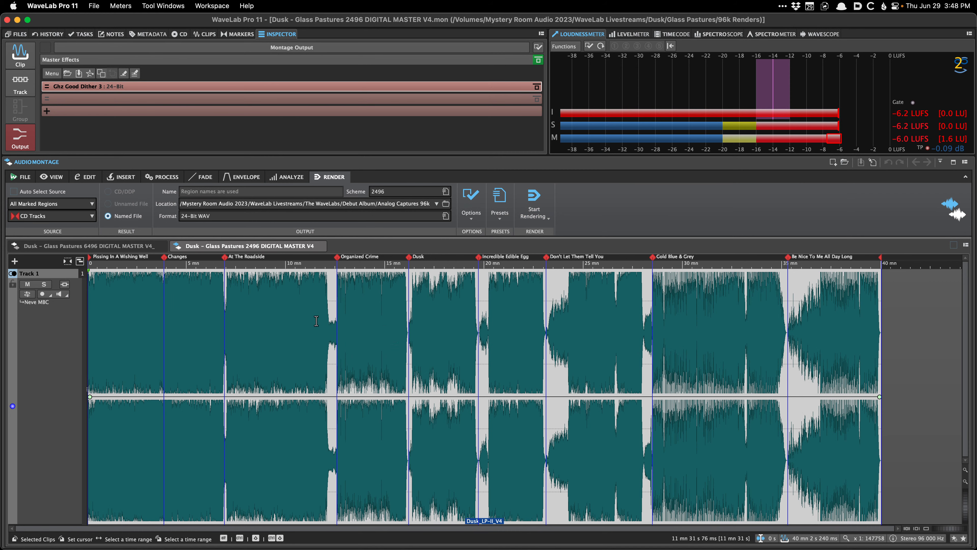
- Return to Path Finder and open the Dusk - LP Glass Pastures 1644 DIGITAL MASTER V4 montage from the 44-1k Renders folder
key("super+Tab")
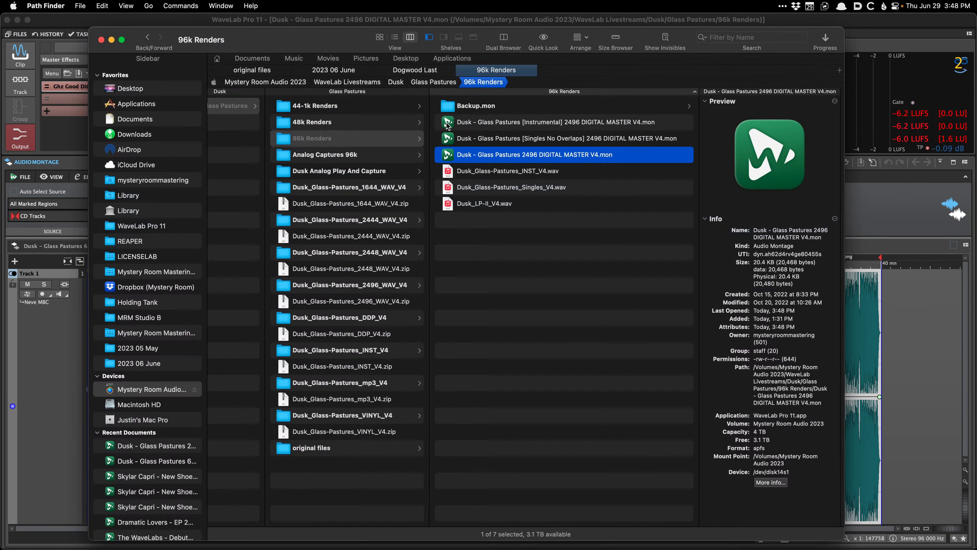
left_click(385, 109)
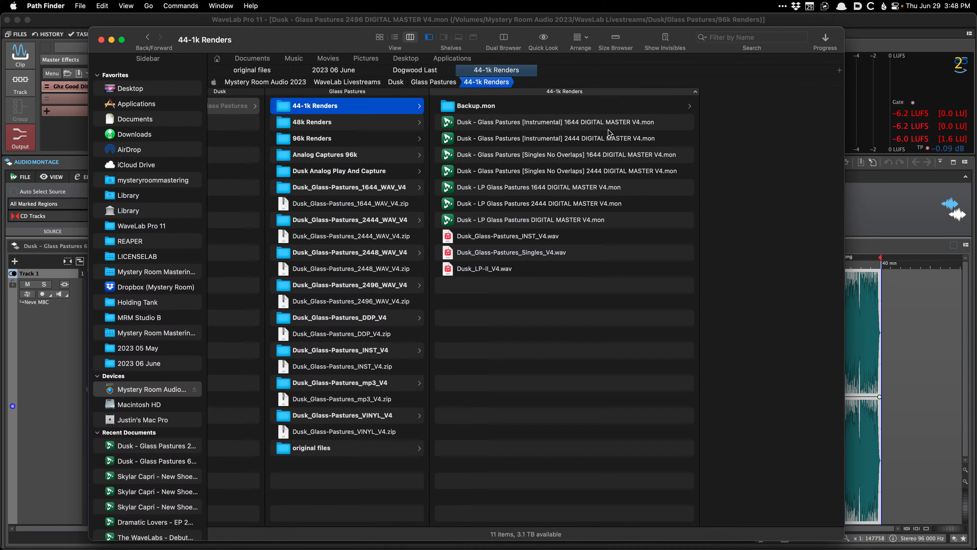
double_click(582, 187)
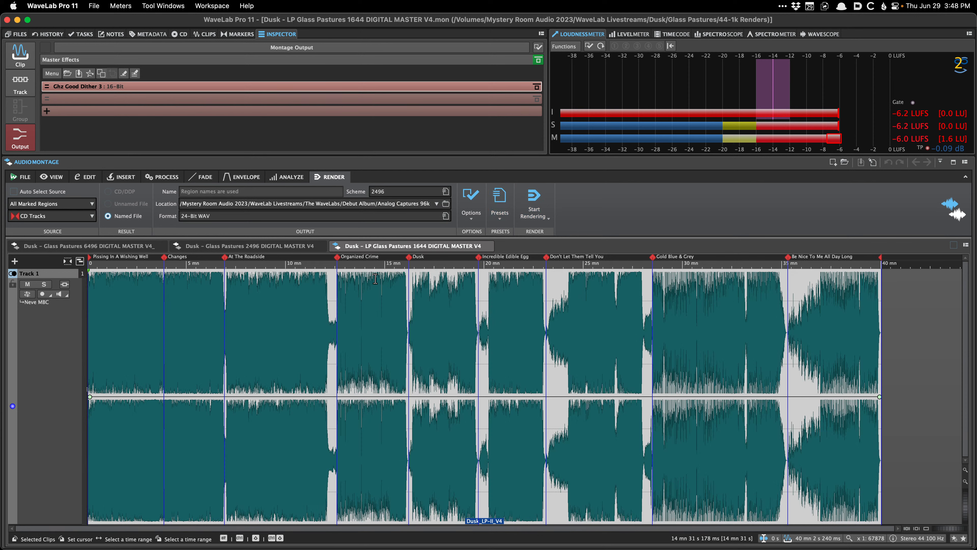
- Return to the Glass Pastures 6496 DIGITAL MASTER V4_ montage and close all other open montages
left_click(133, 247)
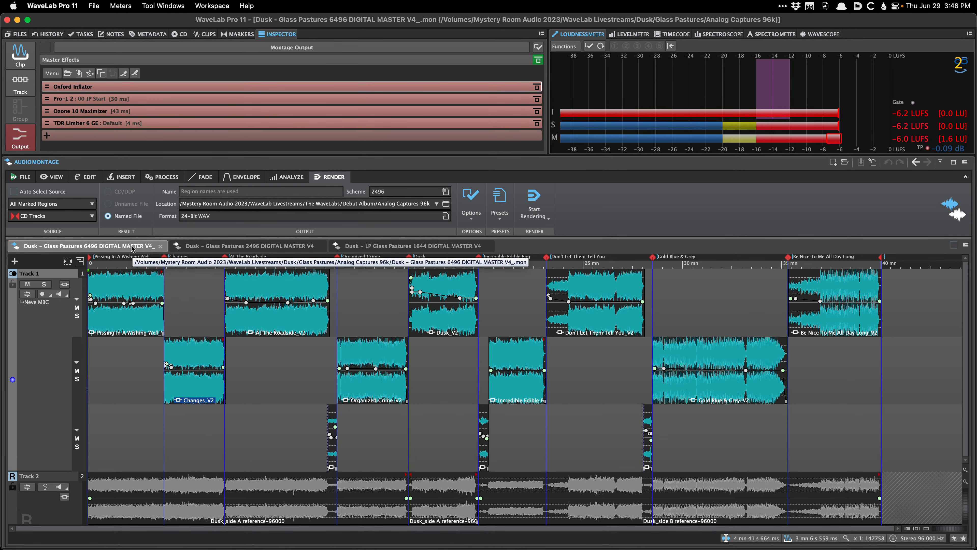
right_click(133, 248)
left_click(176, 304)
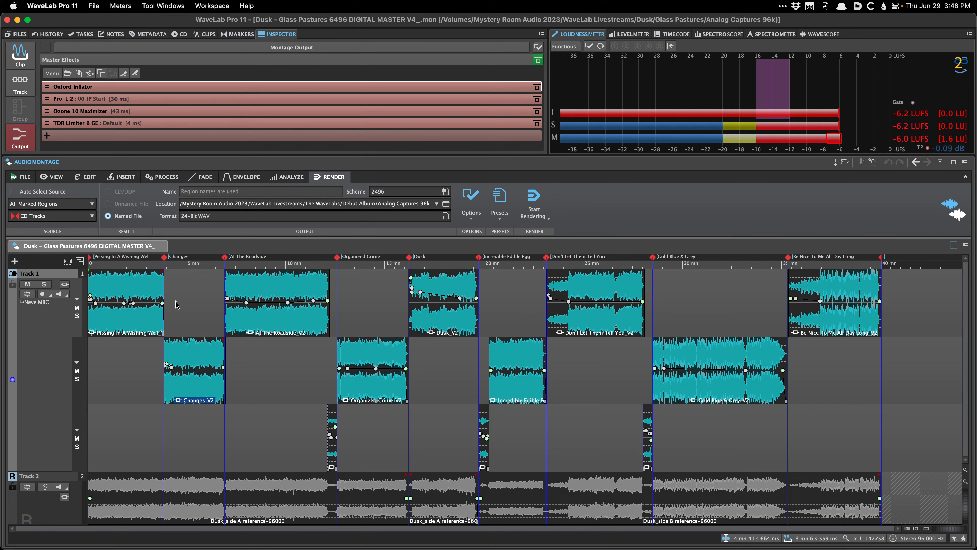
- Save the montage as Dusk - Glass Pastures 2496 VINYL PRE-MASTER V4 in Analog Captures 96k, replacing the existing file
key("super+shift+s")
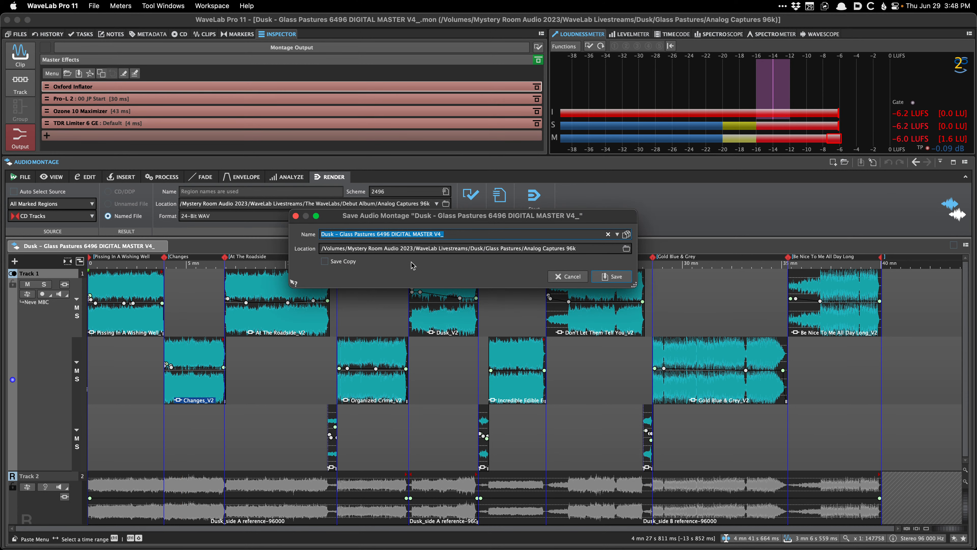
mouse_move(377, 235)
left_mouse_down()
mouse_move(388, 250)
mouse_move(381, 247)
left_mouse_up()
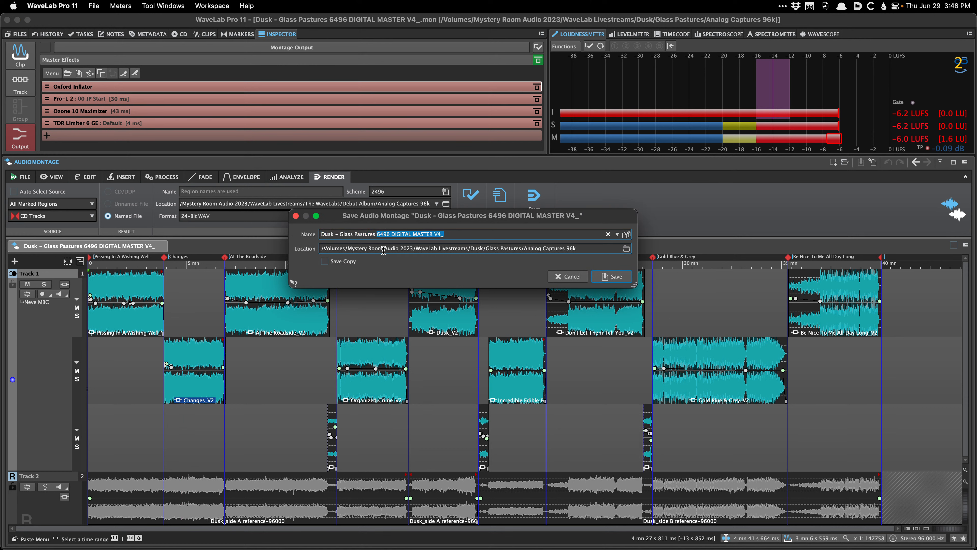
type("2496 VINYL PRE-MASTER V")
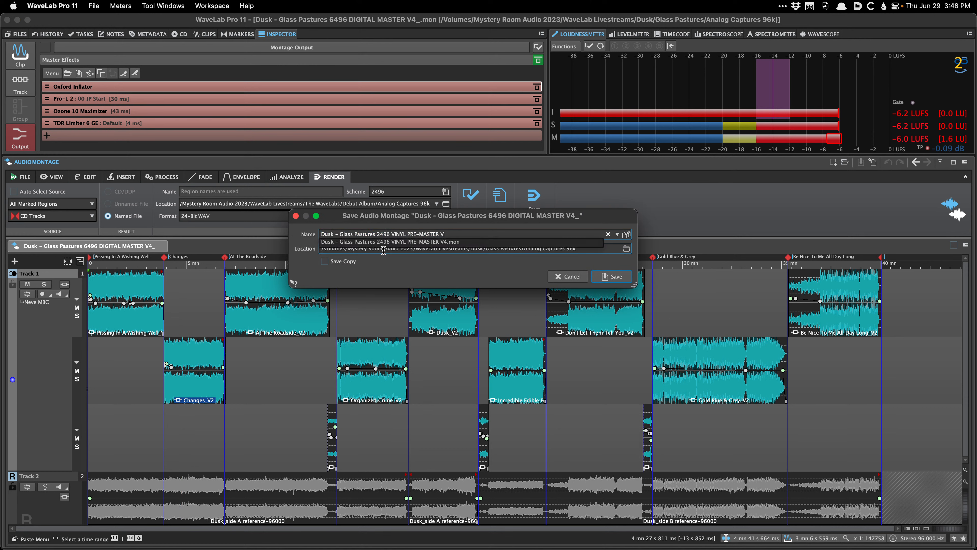
type("4")
key("Return")
key("Return")
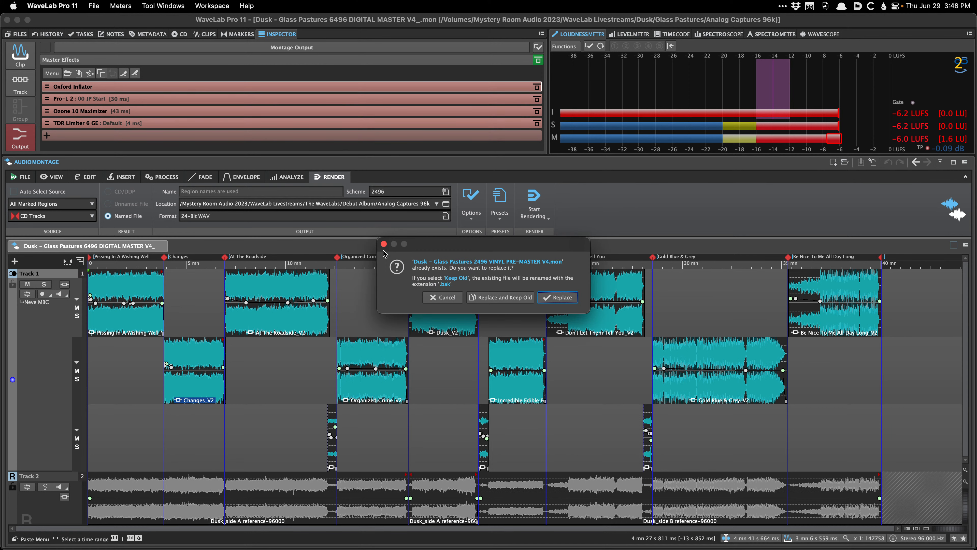
key("Return")
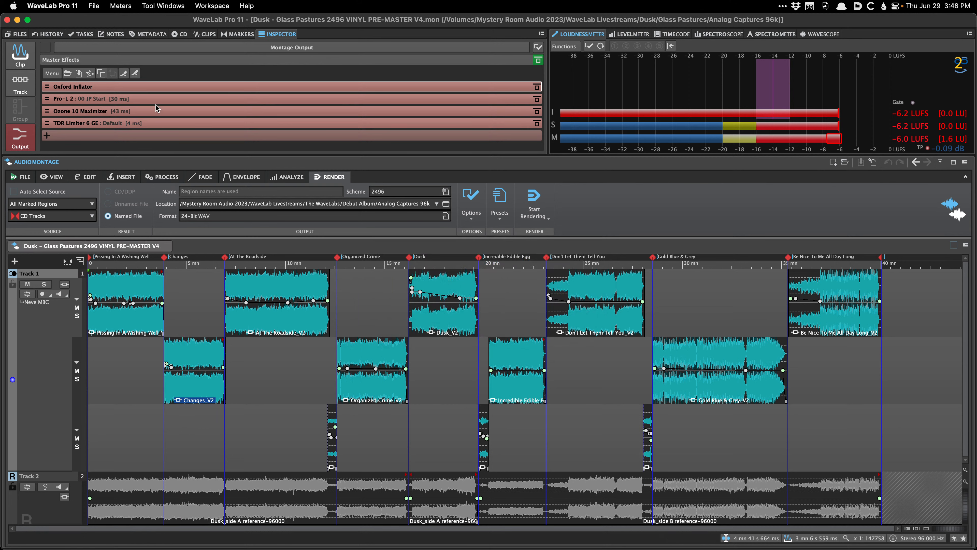
- Load the Vinyl Pre-Master Basic.plugs plug-in chain into the montage's master effects
key("super+o")
double_click(381, 189)
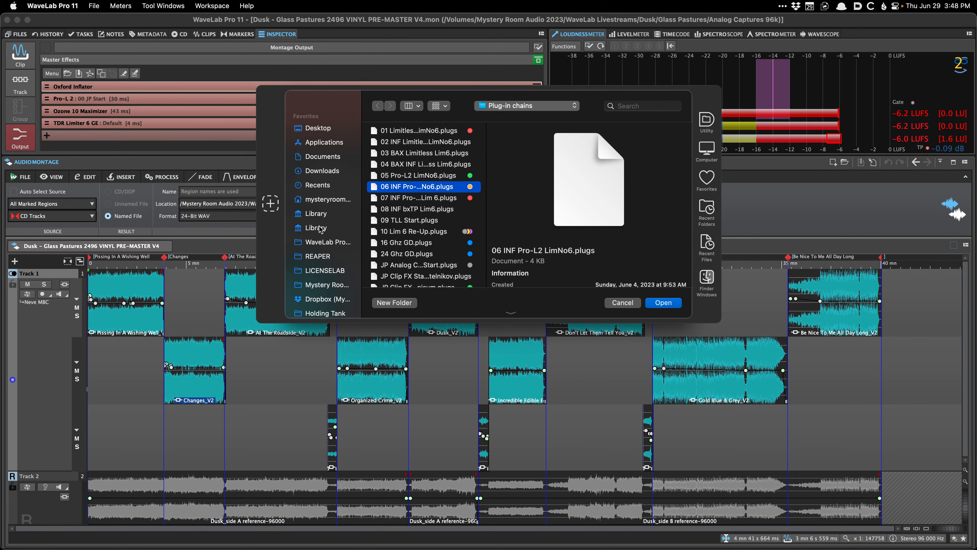
key("super+o")
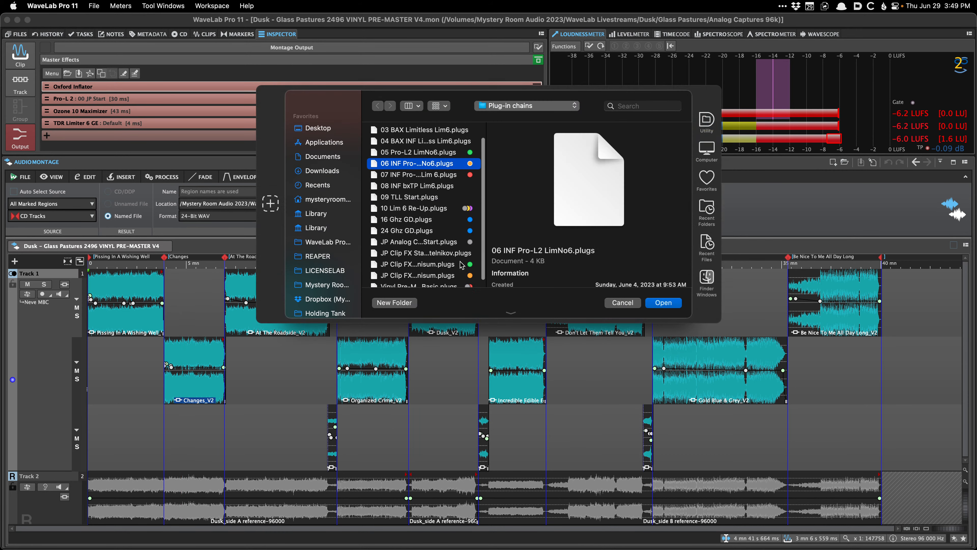
scroll(480, 234, "down", 3)
left_click(420, 277)
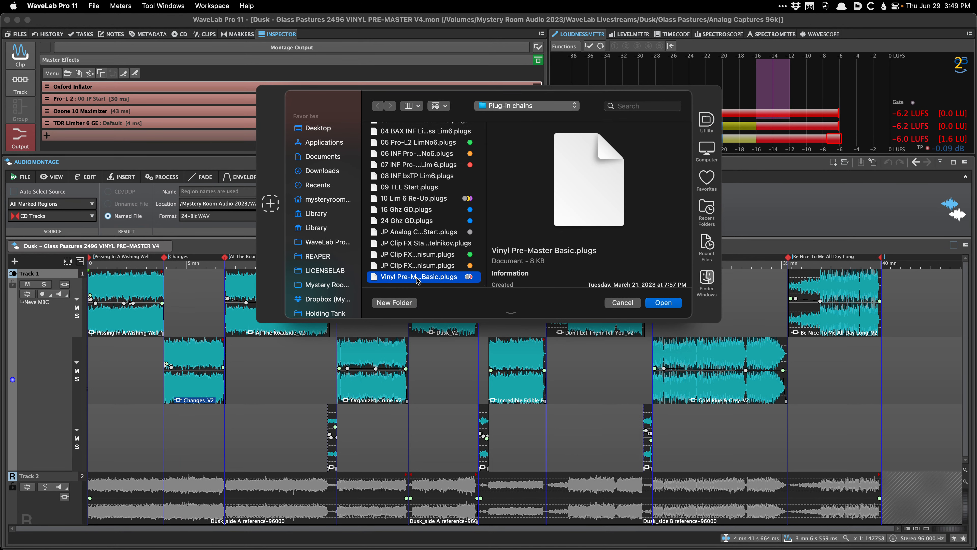
double_click(419, 280)
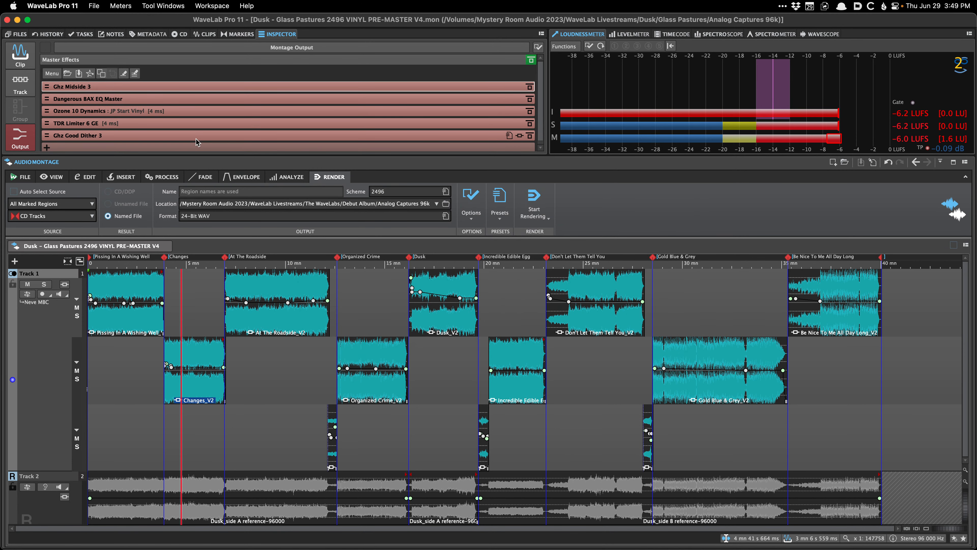
- Assign group A to the CD tracks from the first track onward
left_click(198, 296)
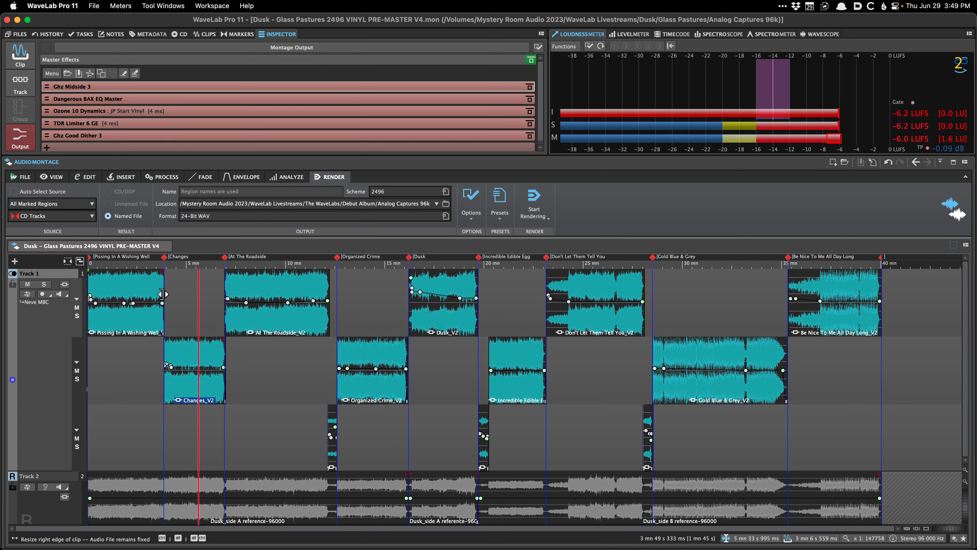
left_click(180, 34)
left_click(116, 68)
left_click(124, 109)
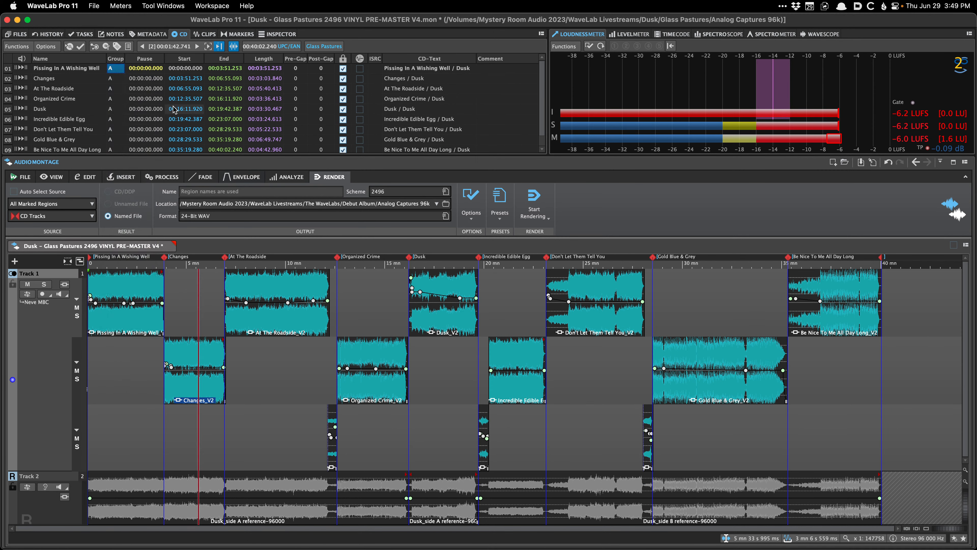
- Assign group B to the CD tracks from Incredible Edible Egg onward and save the montage
left_click(115, 119)
left_click(142, 169)
key("super+s")
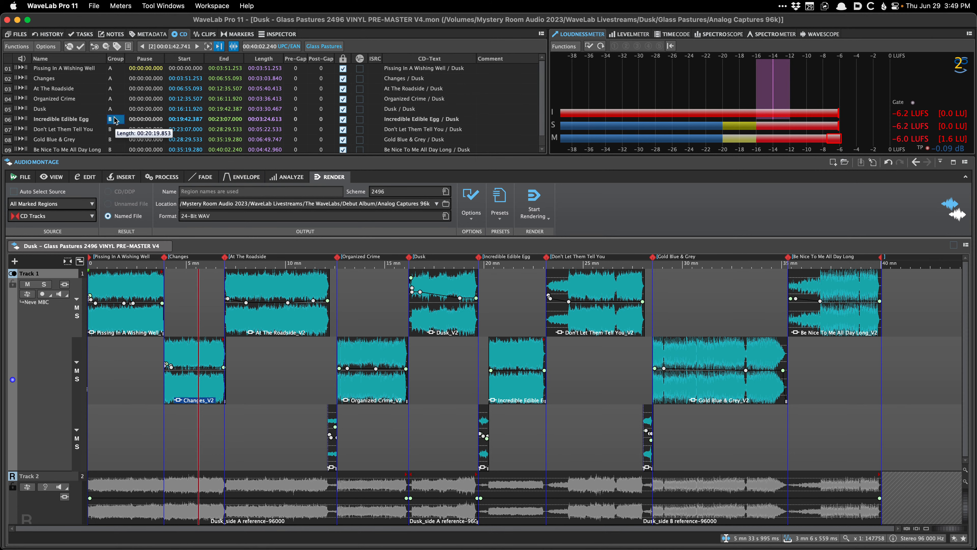
- Apply the Vinyl SIDE A render preset to the vinyl pre-master montage
left_click(389, 345)
left_click(499, 208)
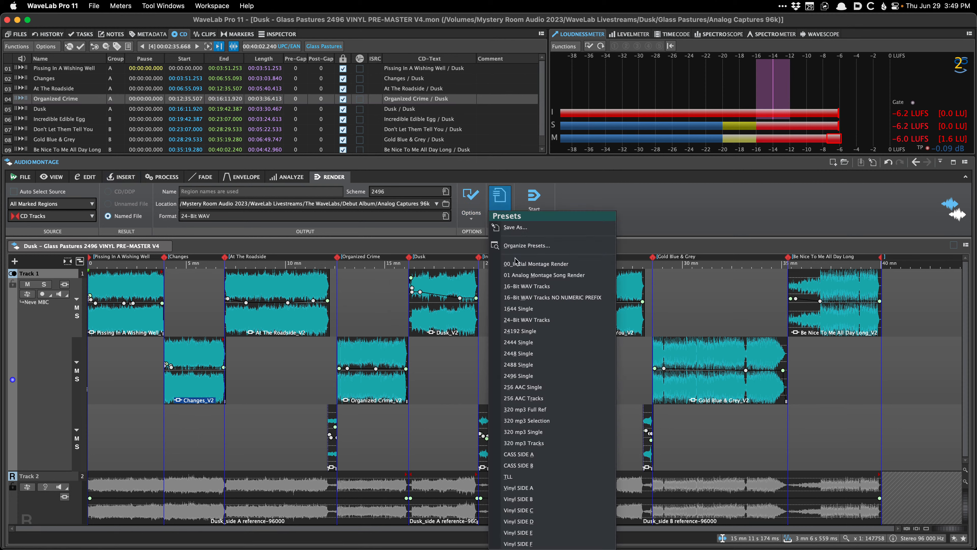
left_click(574, 491)
left_click(387, 315)
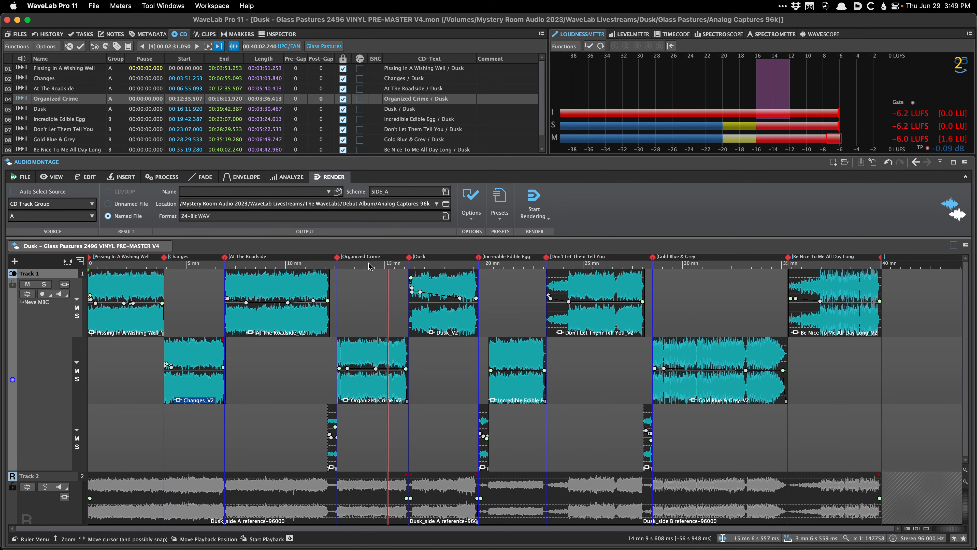
- Switch to Path Finder and open Dusk_Glass-Pastures_SIDE_A.wav and Dusk_Glass-Pastures_SIDE_B.wav from Dusk_Glass-Pastures_VINYL_V4 in WaveLab
key("super+Tab")
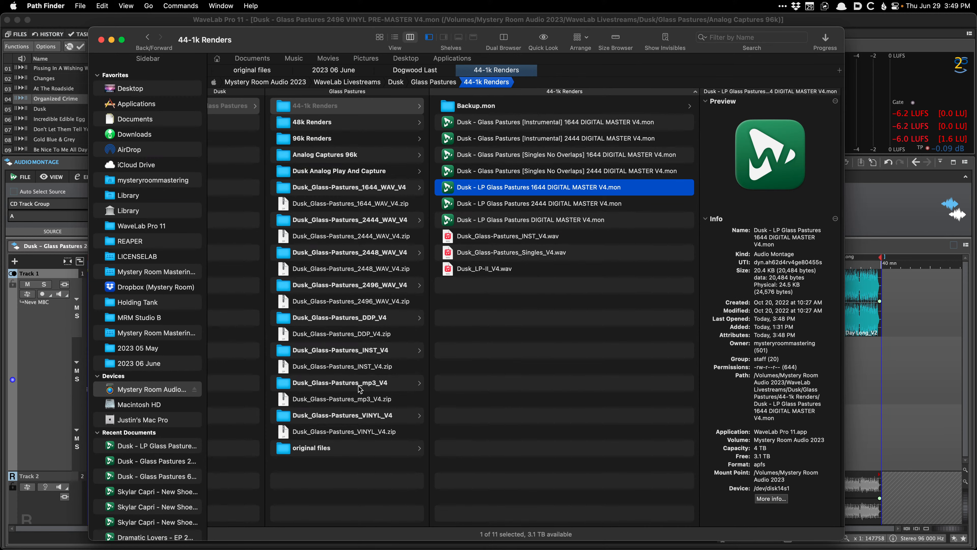
left_click(372, 413)
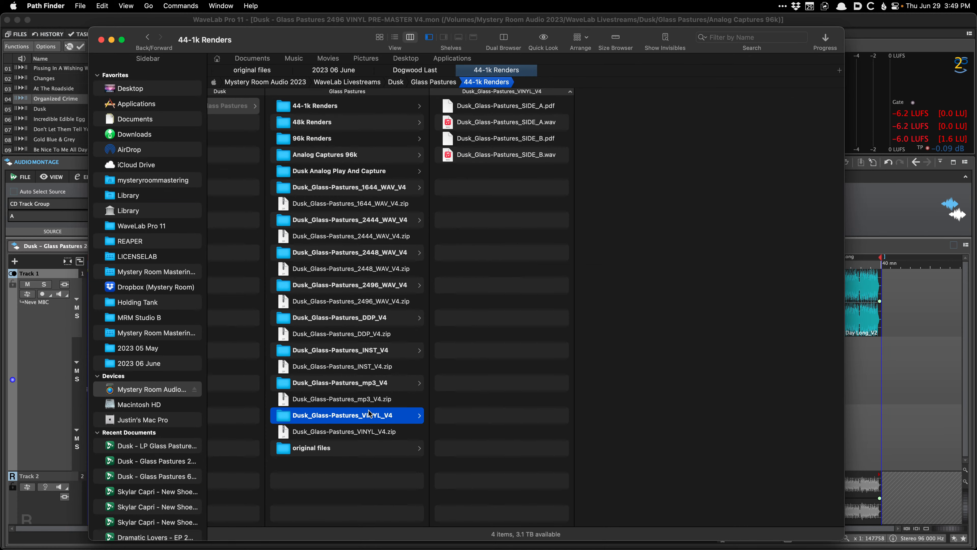
left_click(520, 121)
left_click(521, 155, "super")
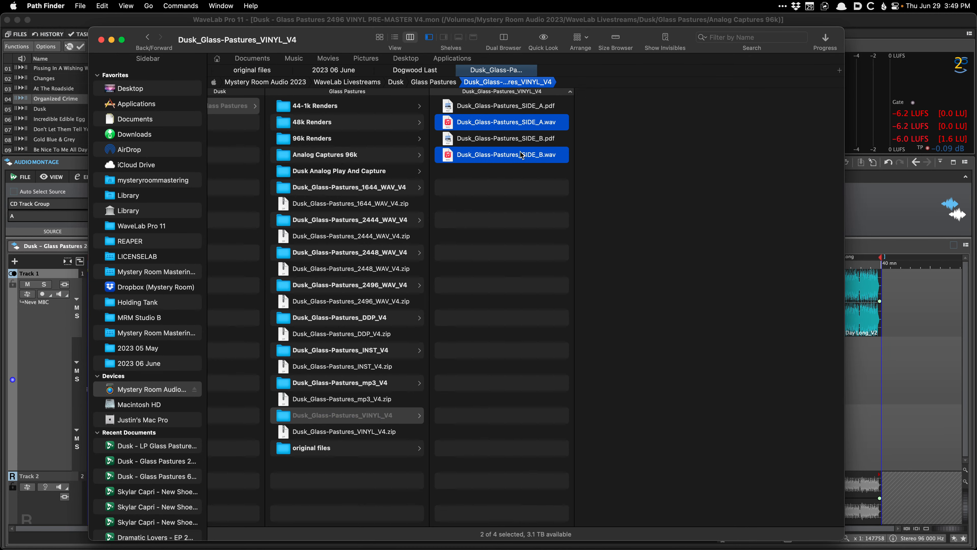
right_click(521, 124)
mouse_move(569, 138)
left_click(672, 314)
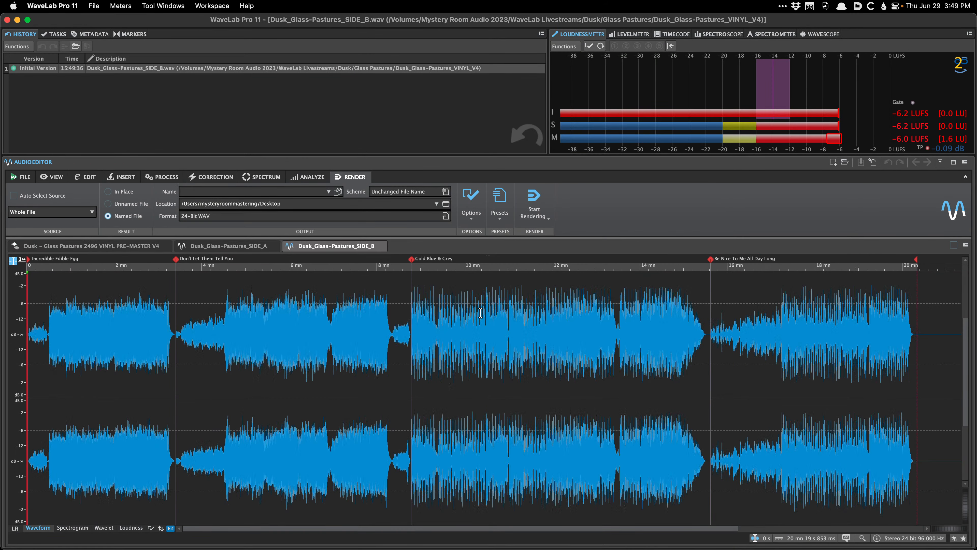
- Preview the Dusk_Glass-Pastures_SIDE_A.pdf track sheet in Path Finder and return to WaveLab
key("super+Tab")
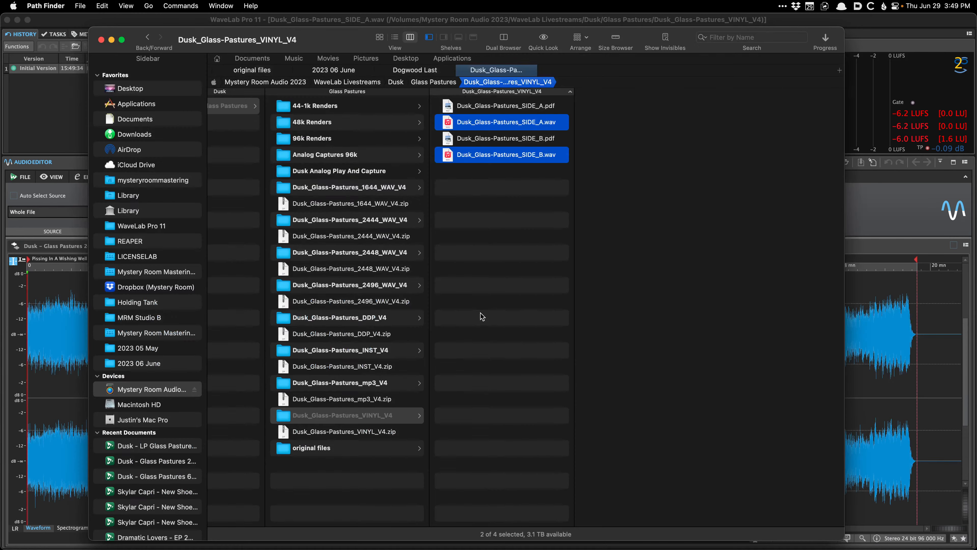
key("Up")
key("Up")
key("Up")
key("space")
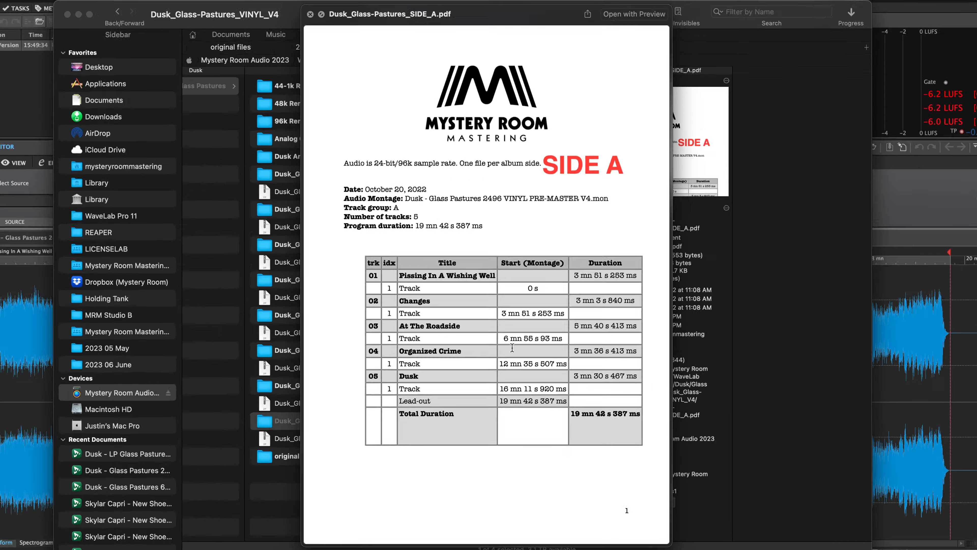
key("space")
key("super+Tab")
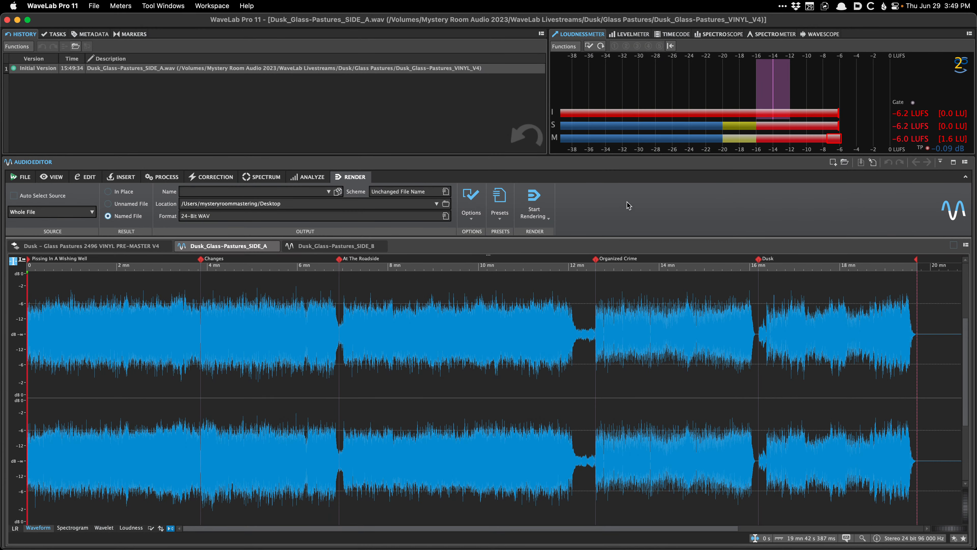
- Open the Dusk - Glass Pastures 6496 DIGITAL MASTER V4_ montage
key("ctrl+Tab")
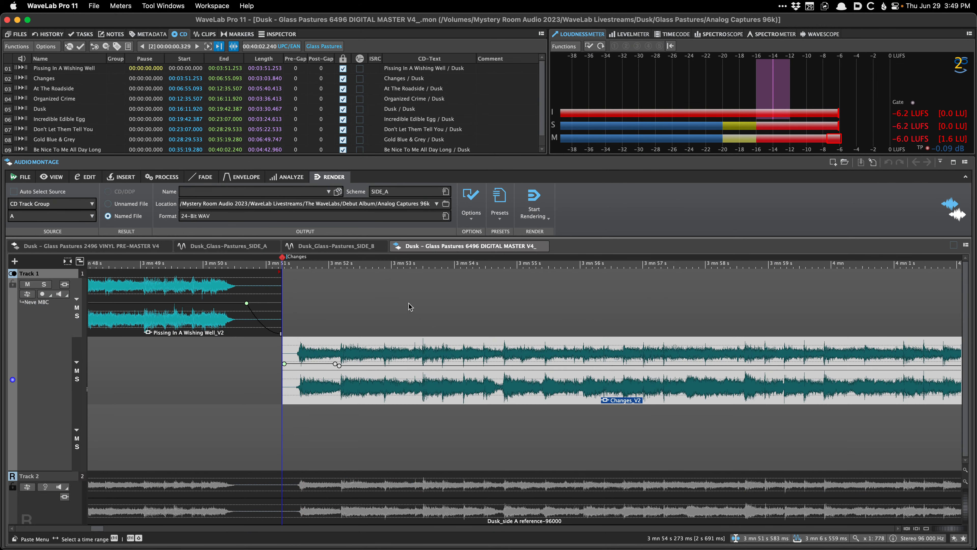
key("shift+f")
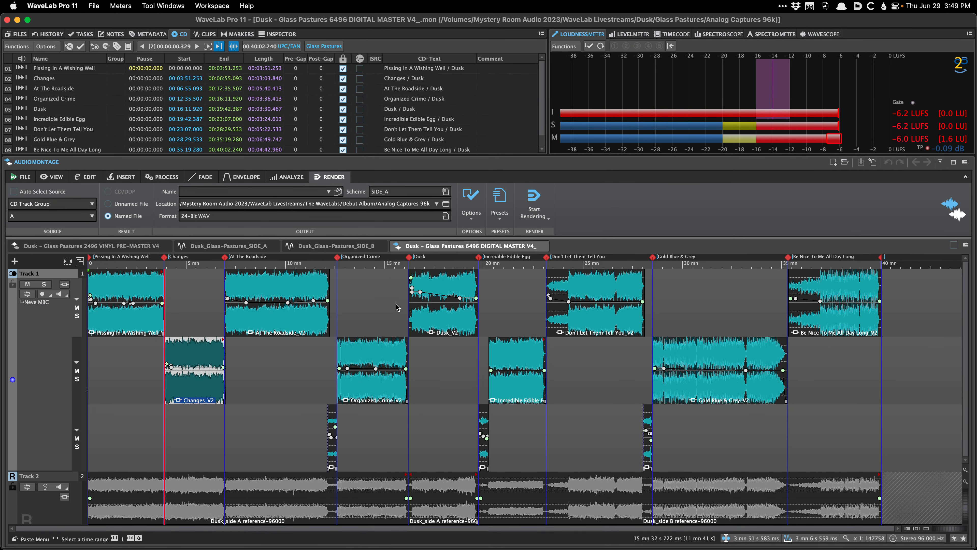
key("super+shift+s")
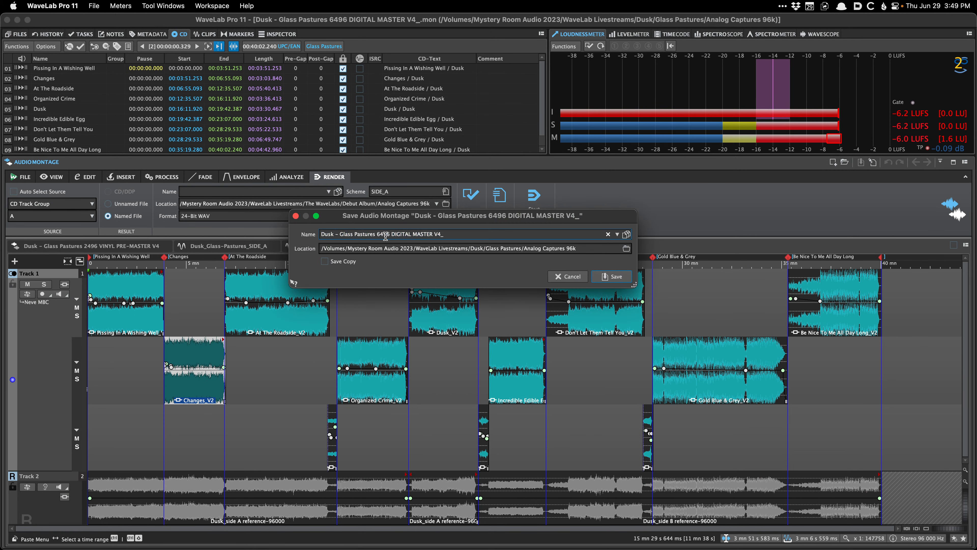
left_click_drag(377, 235, 384, 252)
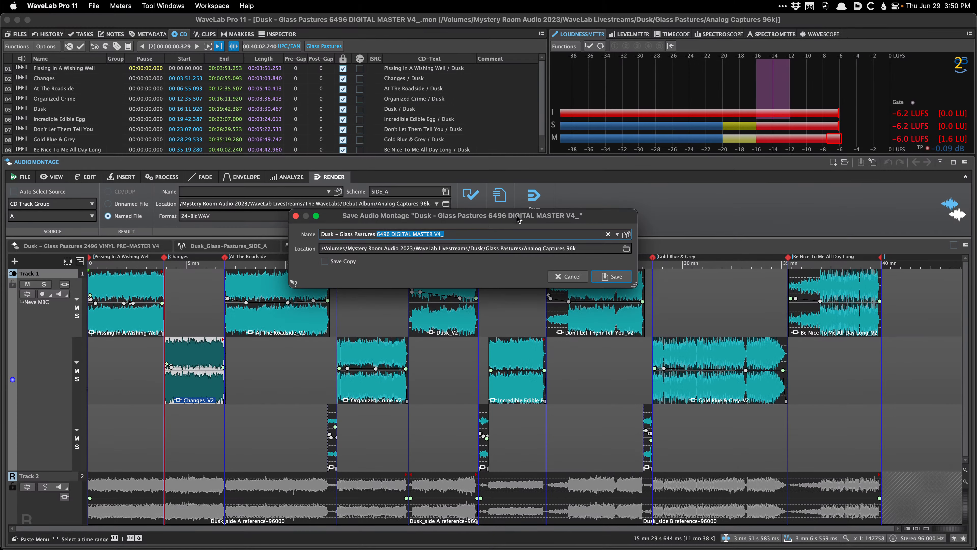
key("Return")
right_click(632, 202)
mouse_move(637, 219)
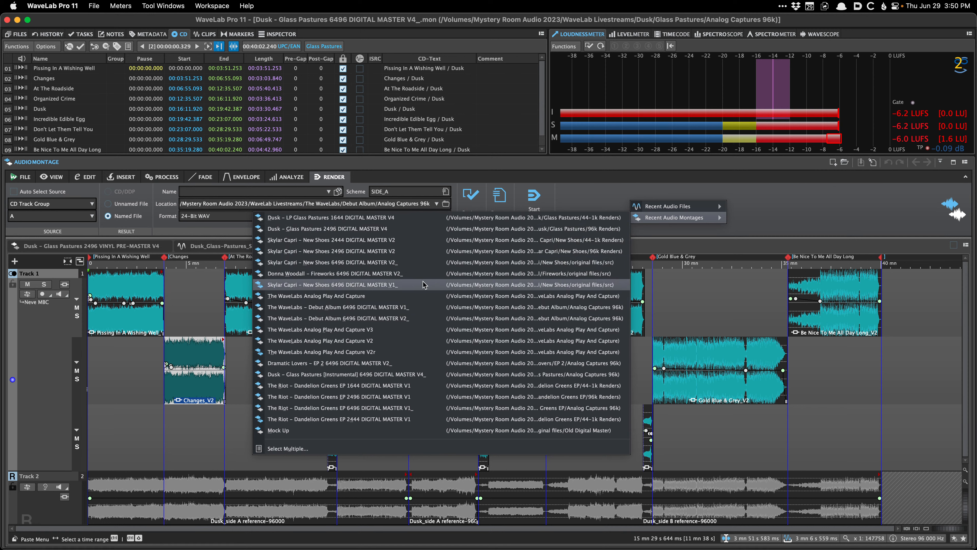
left_click(596, 177)
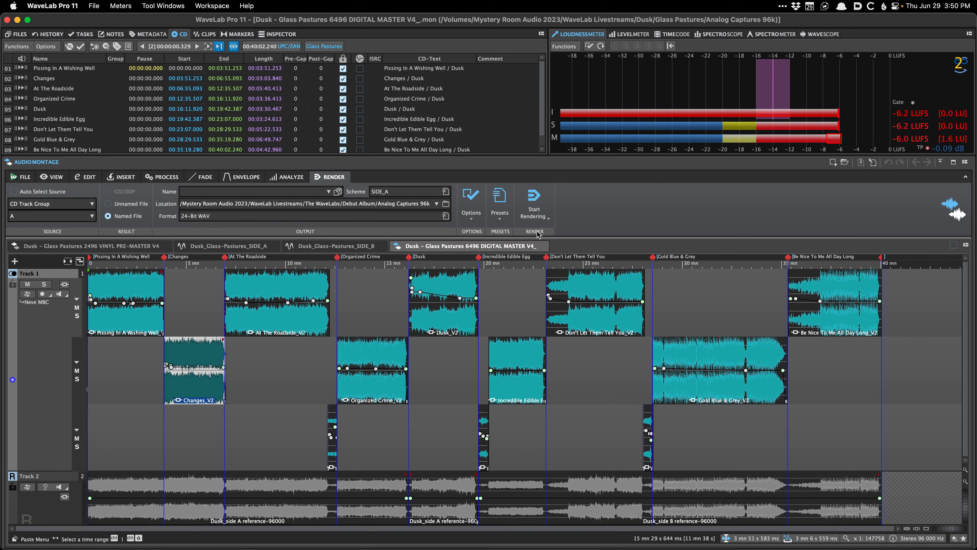
- Close all other files and save the montage as Dusk - Glass Pastures [Instrumental] 6496 DIGITAL MASTER V4_, replacing the existing file
right_click(502, 246)
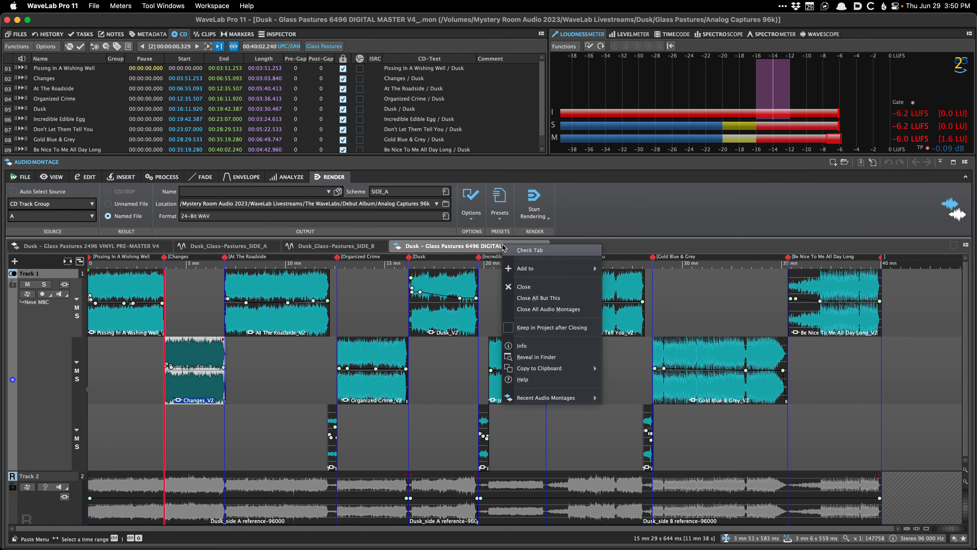
left_click(538, 298)
key("super+shift+s")
left_click(377, 233)
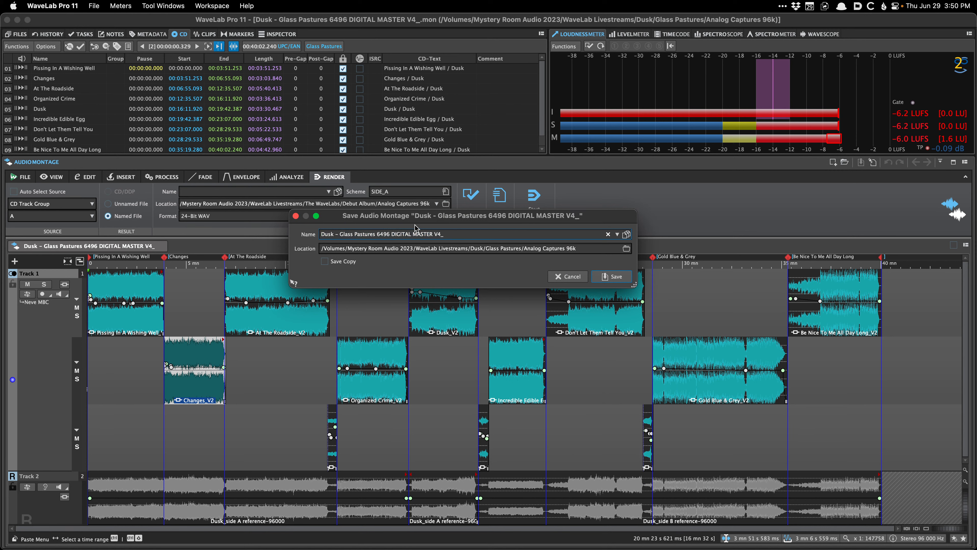
type("[Instrumental]")
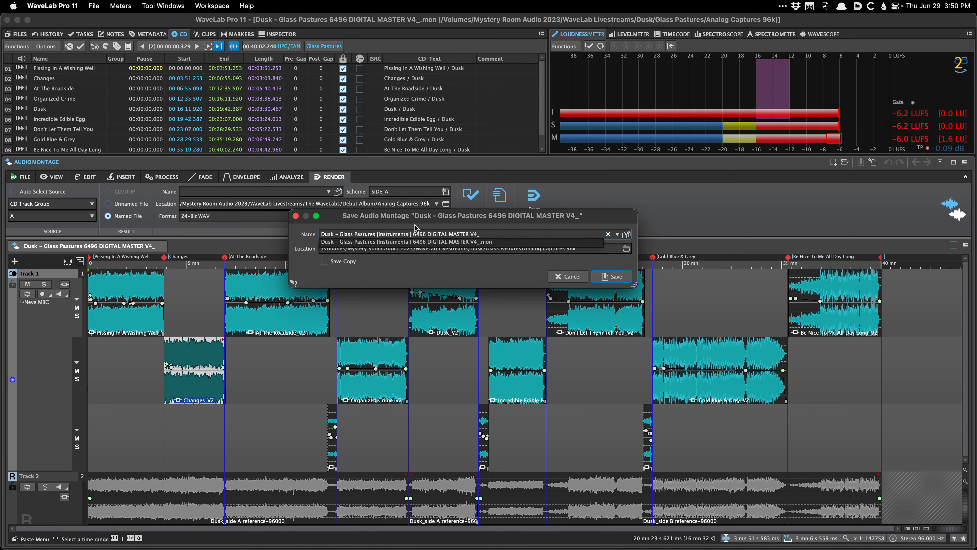
left_click(572, 260)
left_click(612, 276)
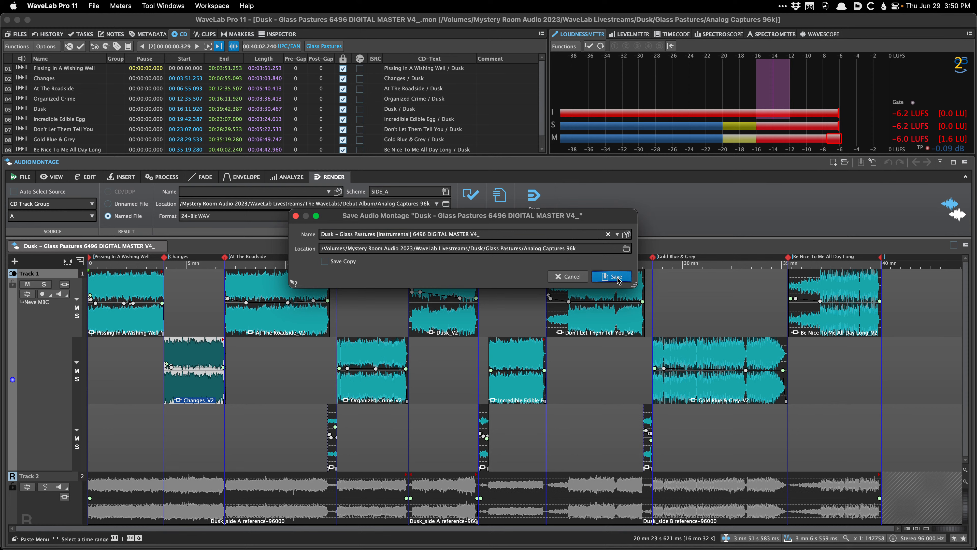
left_click(554, 297)
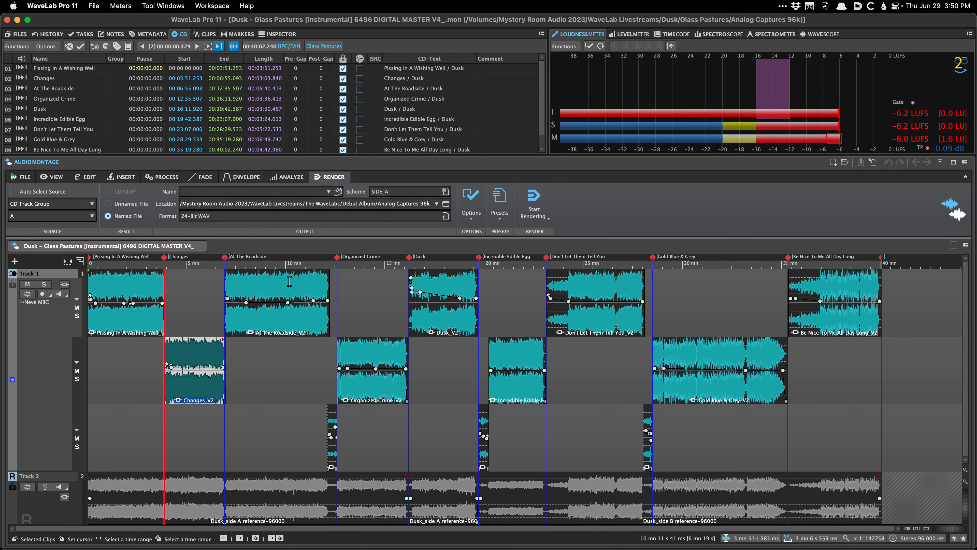
- Replace the first clip's source audio with Pissing In A Wishing Well [Instrumental].wav from Analog Captures 96k
left_click(100, 288)
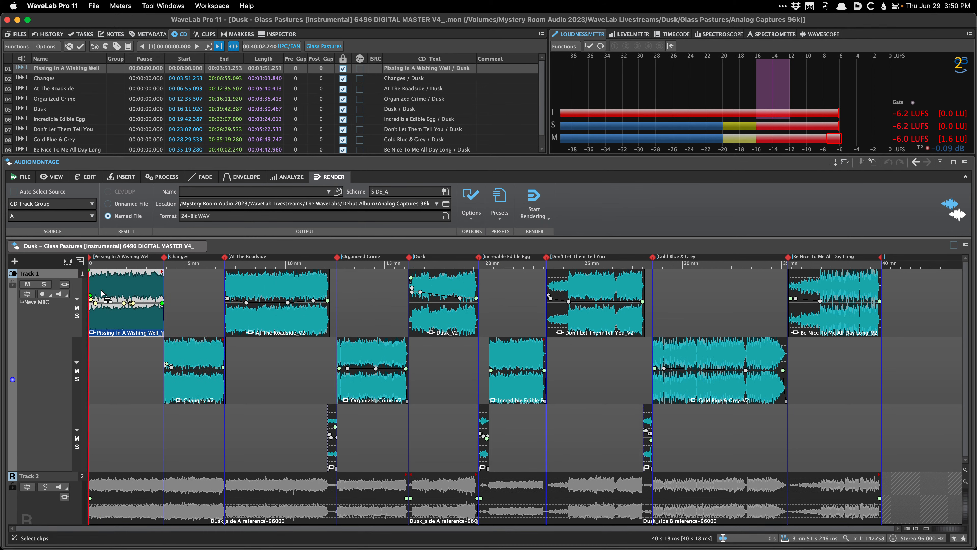
scroll(101, 289, "up", 5)
scroll(103, 289, "down", 2)
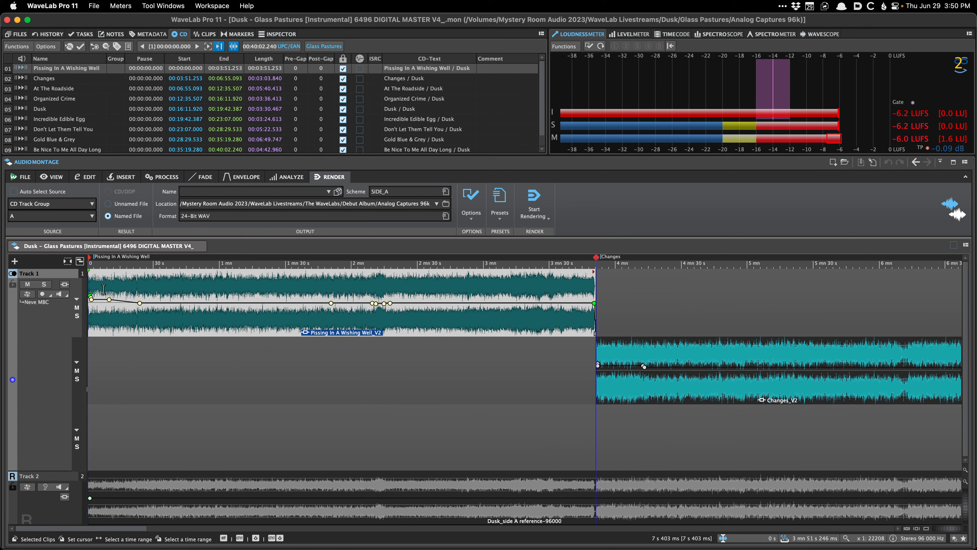
key("super+o")
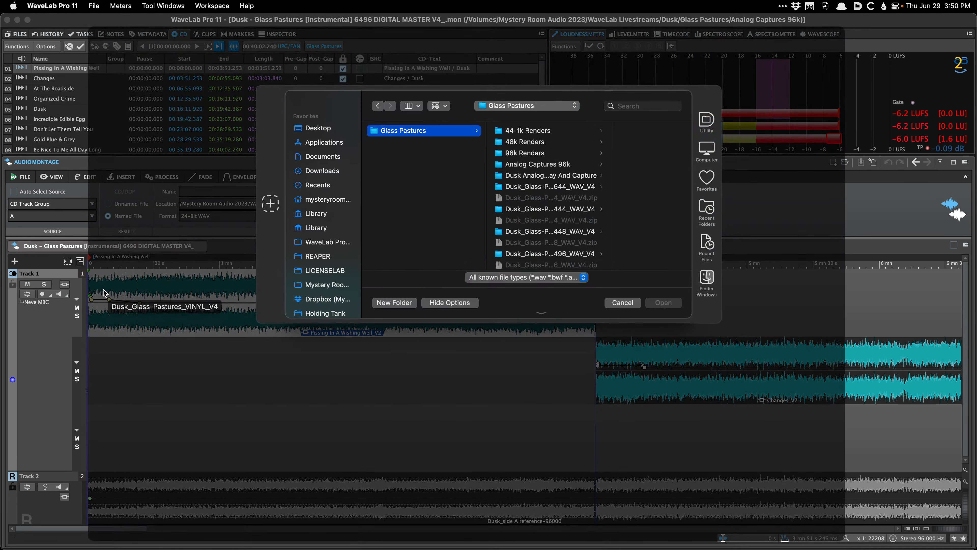
key("Down")
key("Right")
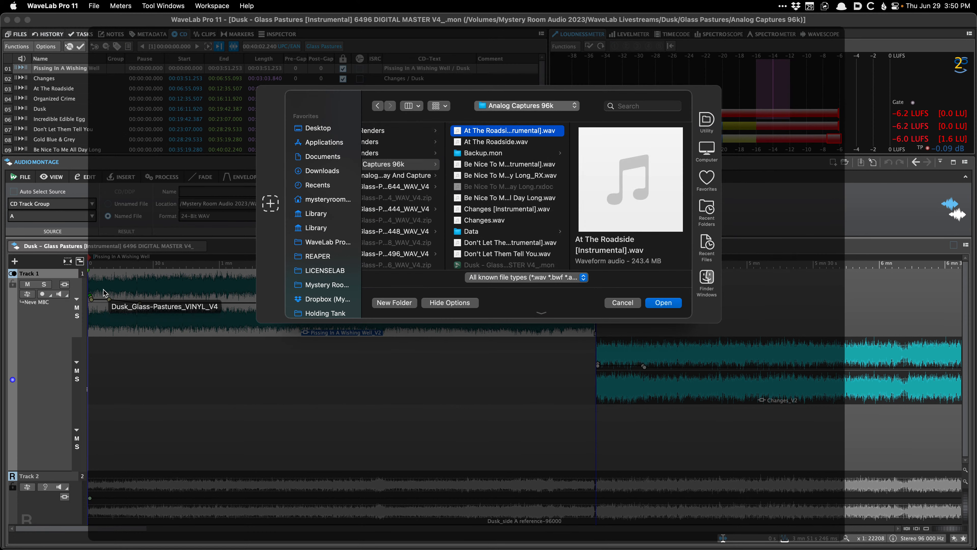
key("Down")
key("Down")
key("Down")
key("Down")
key("Down")
key("Down")
key("Down")
key("Down")
key("Down")
key("Down")
key("Down")
key("Down")
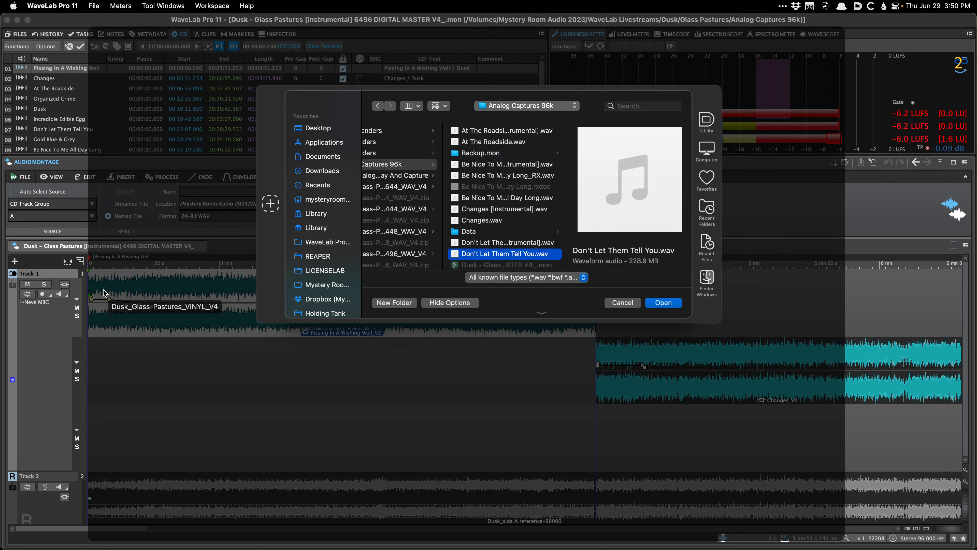
key("Down")
key("Down")
key("Down")
key("Down")
key("Down")
key("Down")
key("Down")
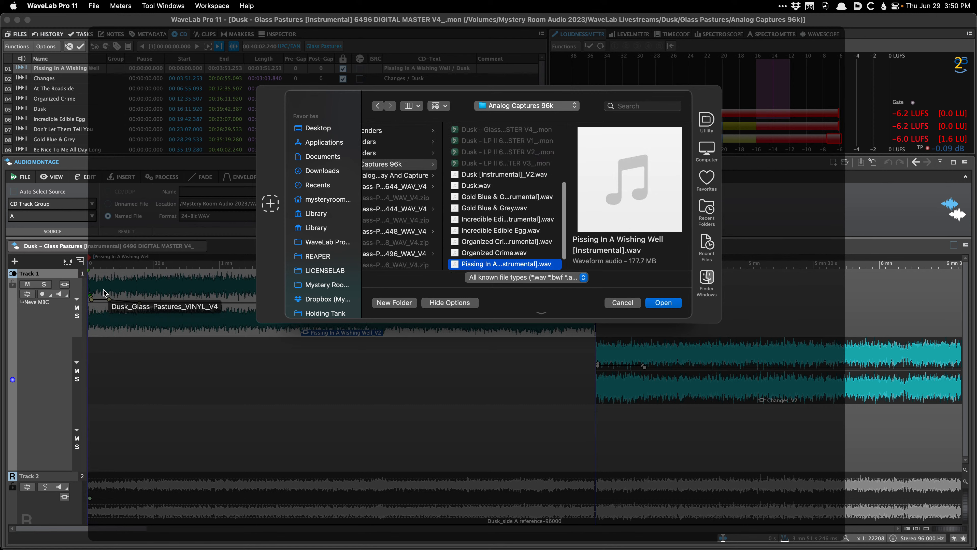
key("Return")
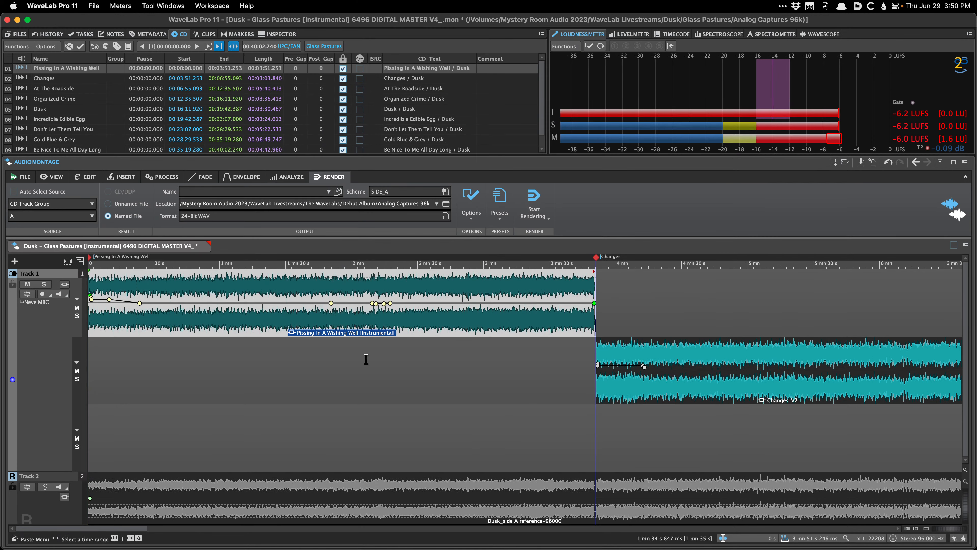
- Replace the Changes_V2 clip's source audio with Changes [Instrumental].wav
left_click(636, 357)
key("super+o")
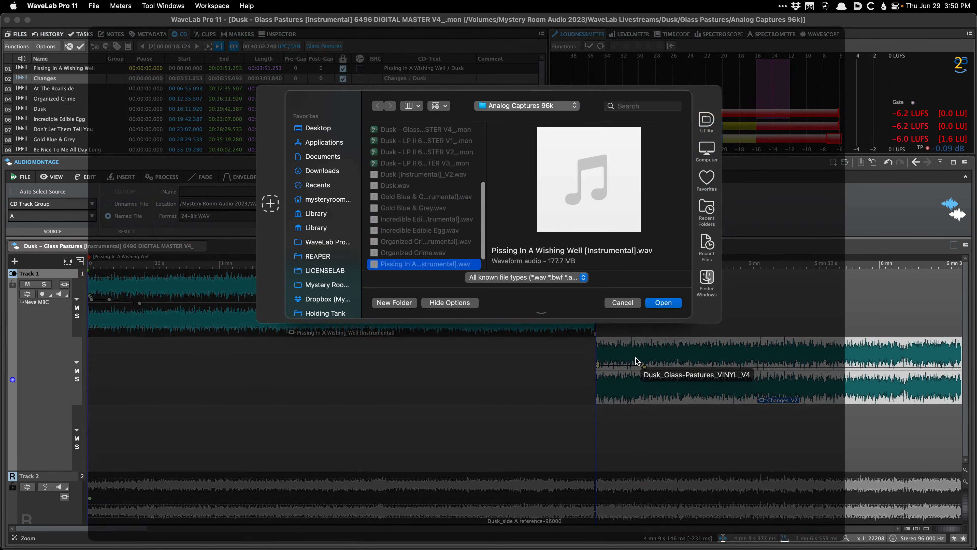
scroll(424, 208, "up", 5)
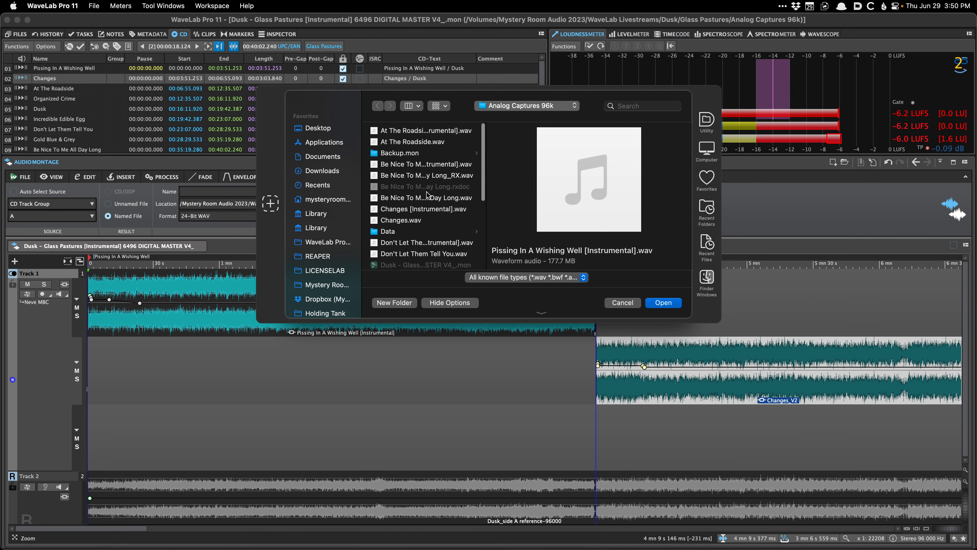
double_click(426, 211)
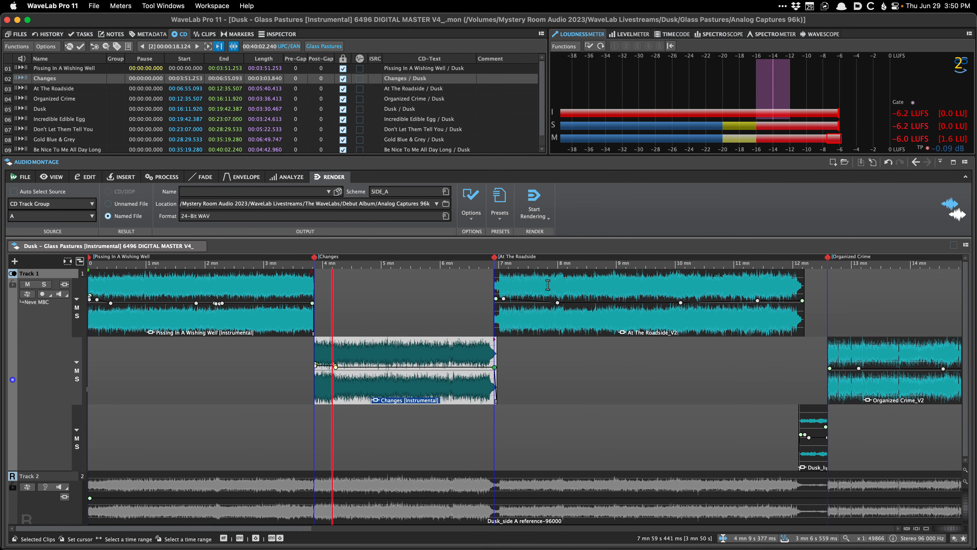
- Replace the At The Roadside_V2 clip's source audio with At The Roadside [Instrumental].wav
left_click(548, 308)
key("super+o")
double_click(423, 130)
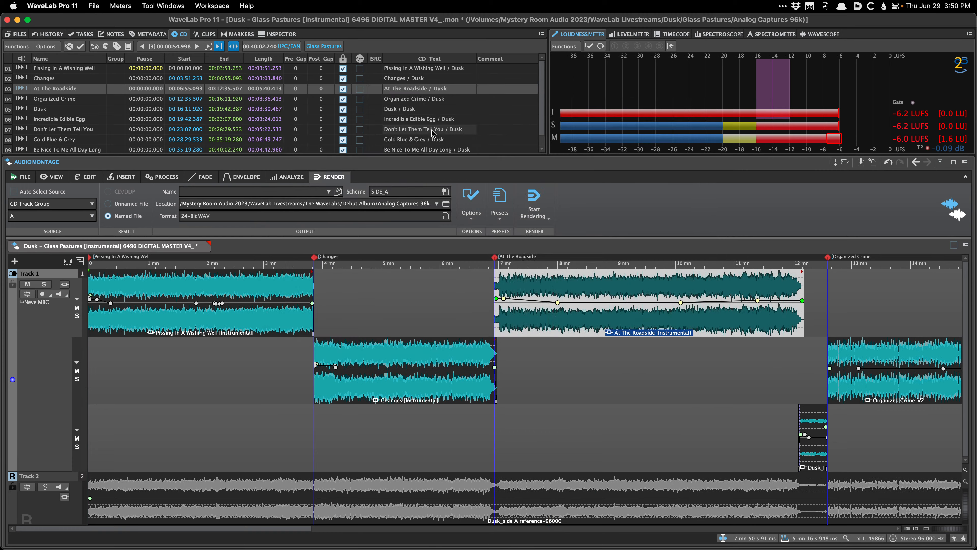
- Replace the Organized Crime_V2 clip's source audio with the Organized Crime [Instrumental] WAV file
left_click(644, 385)
key("super+o")
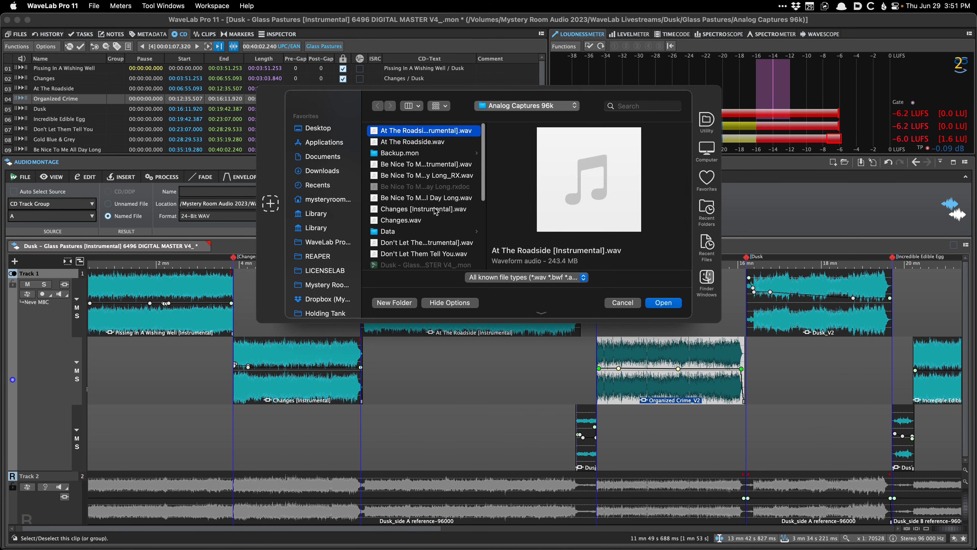
scroll(430, 216, "down", 3)
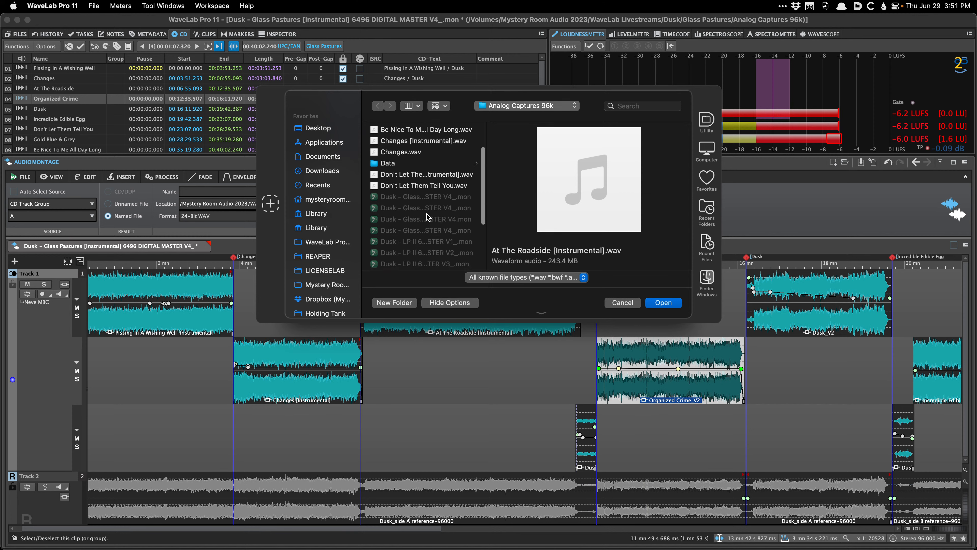
scroll(428, 218, "down", 5)
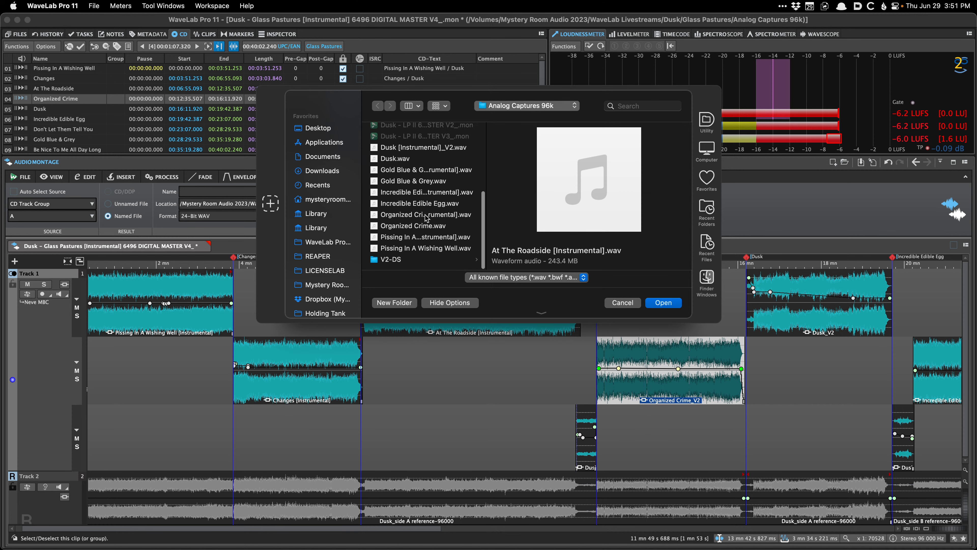
double_click(430, 216)
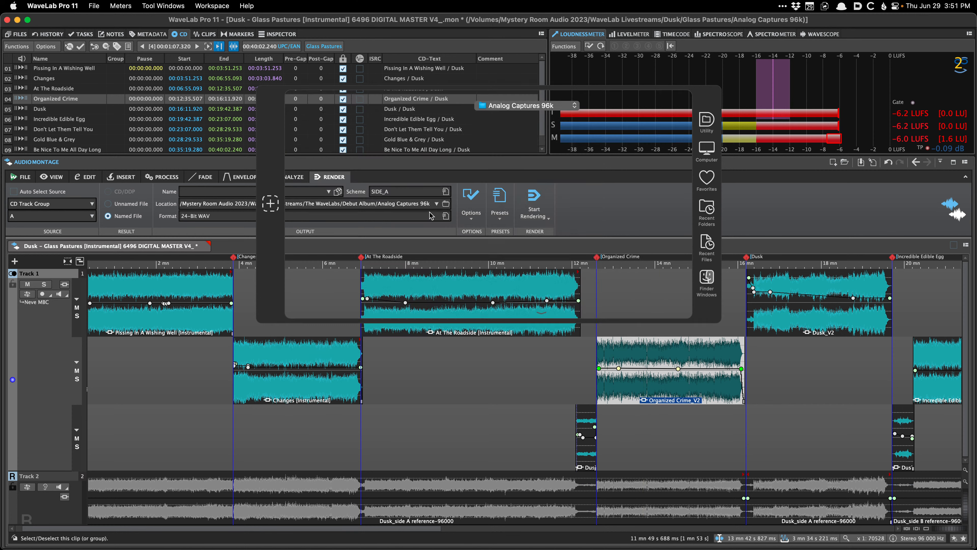
- Open the CD-Text editor for the instrumental montage and append [Instrumental] to the titles of tracks 1 to 3
left_click(772, 281)
scroll(772, 282, "down", 2)
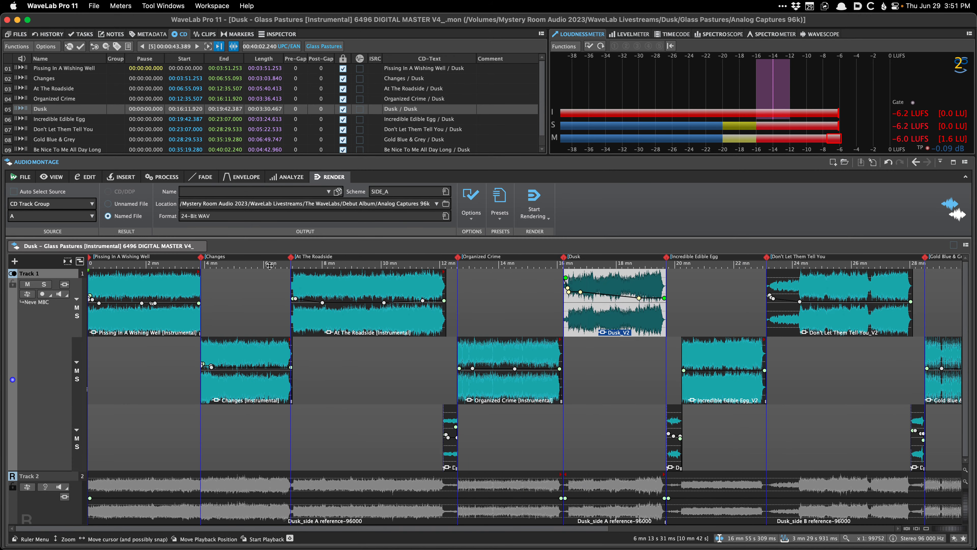
key("super+t")
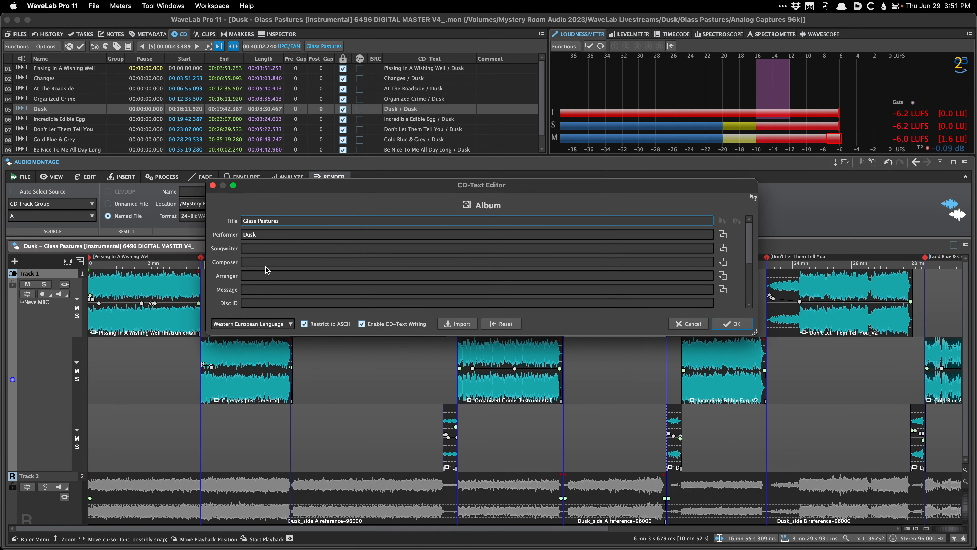
scroll(266, 267, "down", 1)
type("[Instrumental]")
scroll(266, 267, "down", 1)
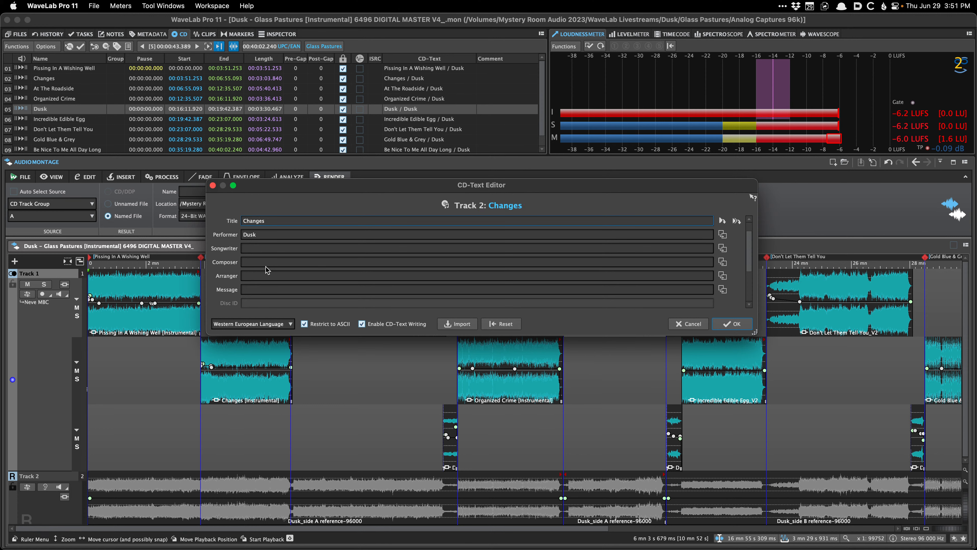
type("[Instrumental]")
scroll(266, 267, "down", 1)
type("[Instrumental]")
- Append [Instrumental] once to the CD-Text titles of tracks 4 to 9, undoing the duplicate on Be Nice To Me All Day Long, and apply the changes
scroll(266, 267, "down", 2)
scroll(266, 267, "down", 1)
type("[Instrumental]")
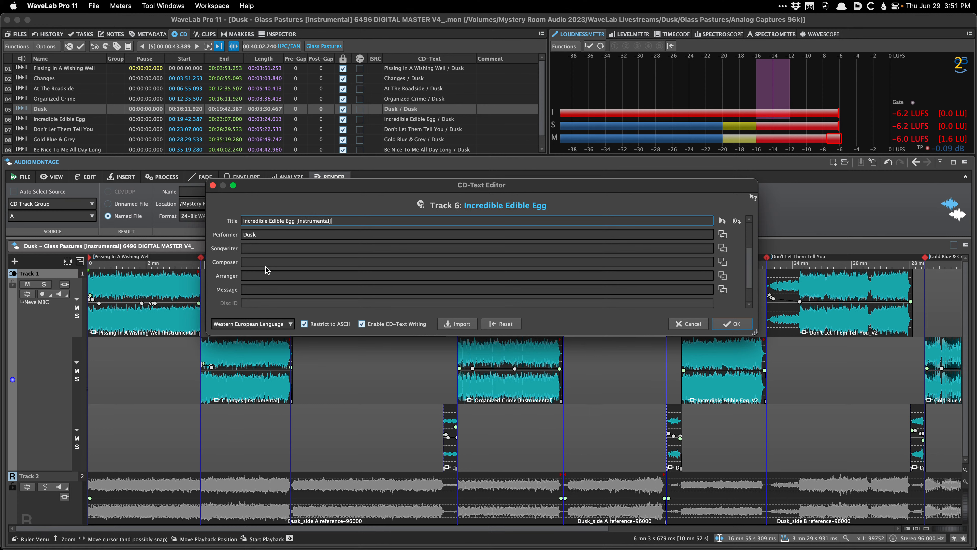
scroll(266, 267, "down", 2)
type("[Instrumental]")
scroll(266, 267, "down", 1)
type("[Instrumental]")
type("[Instrumental]")
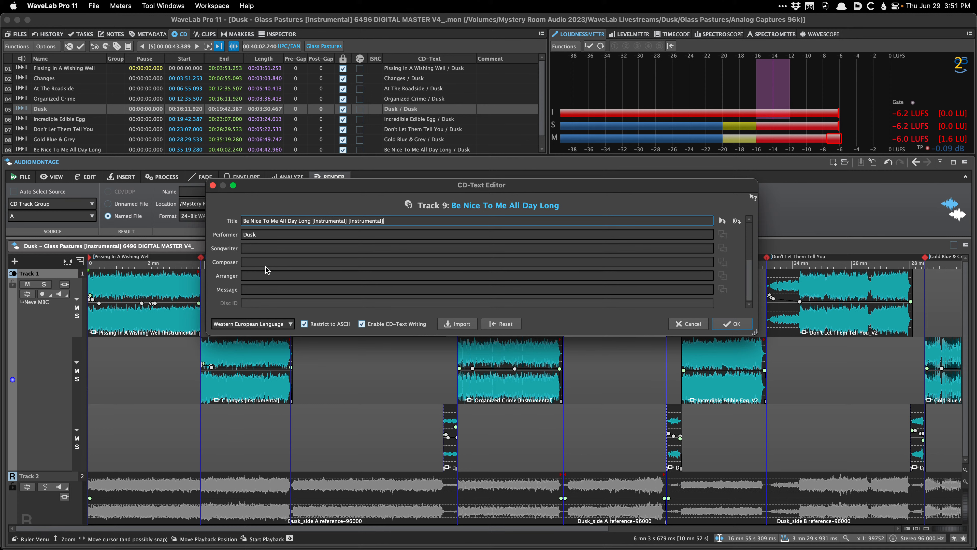
key("super+z")
scroll(266, 267, "up", 6)
key("Return")
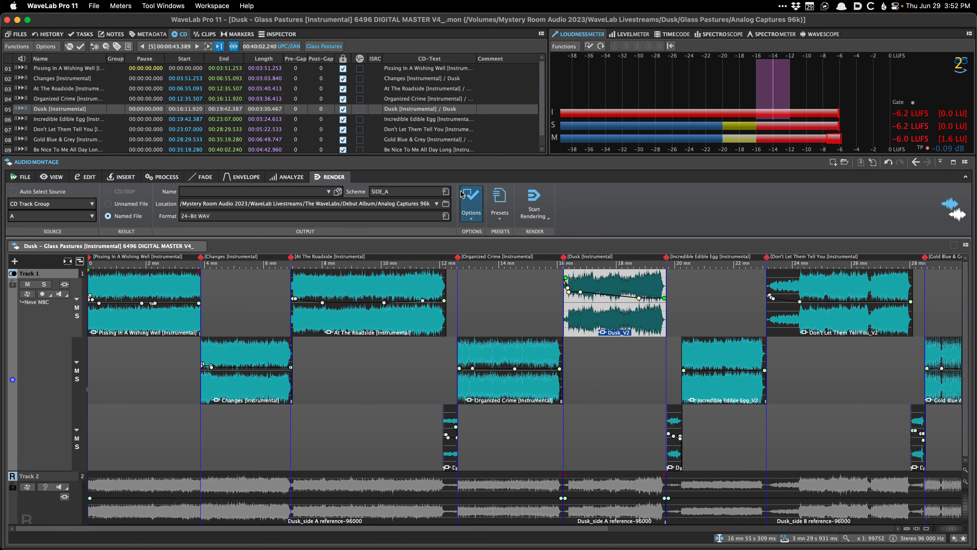
- Review the list of saved render presets without applying one, and switch to Chrome
left_click(496, 198)
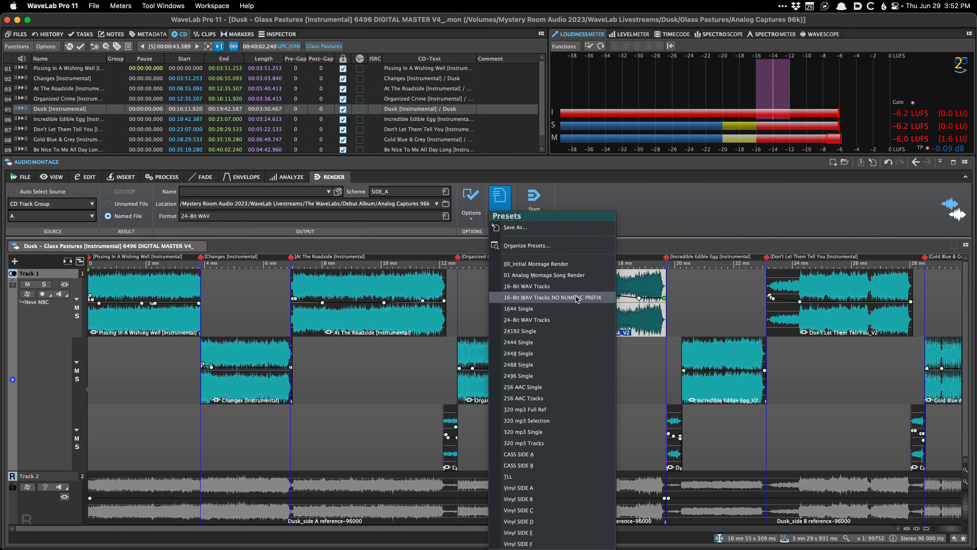
left_click(640, 206)
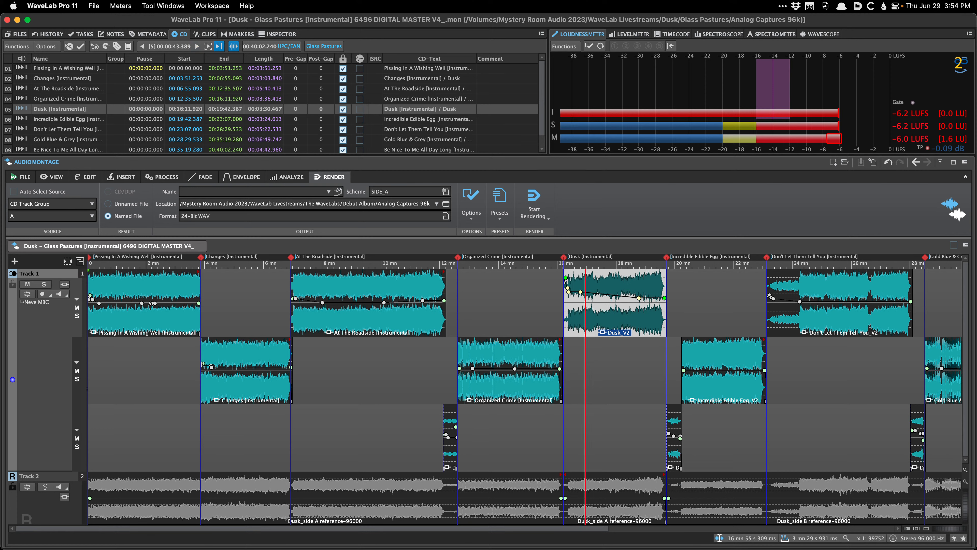
key("super+Tab")
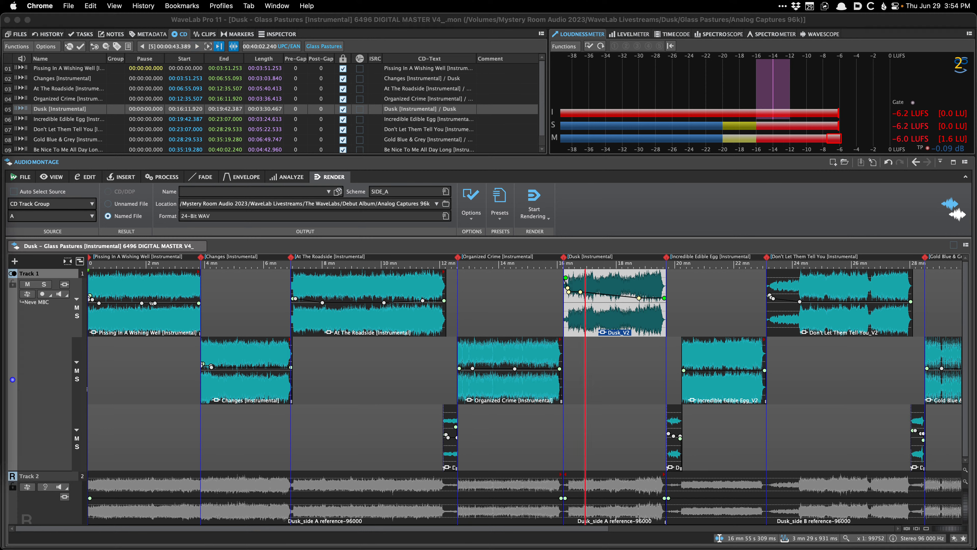